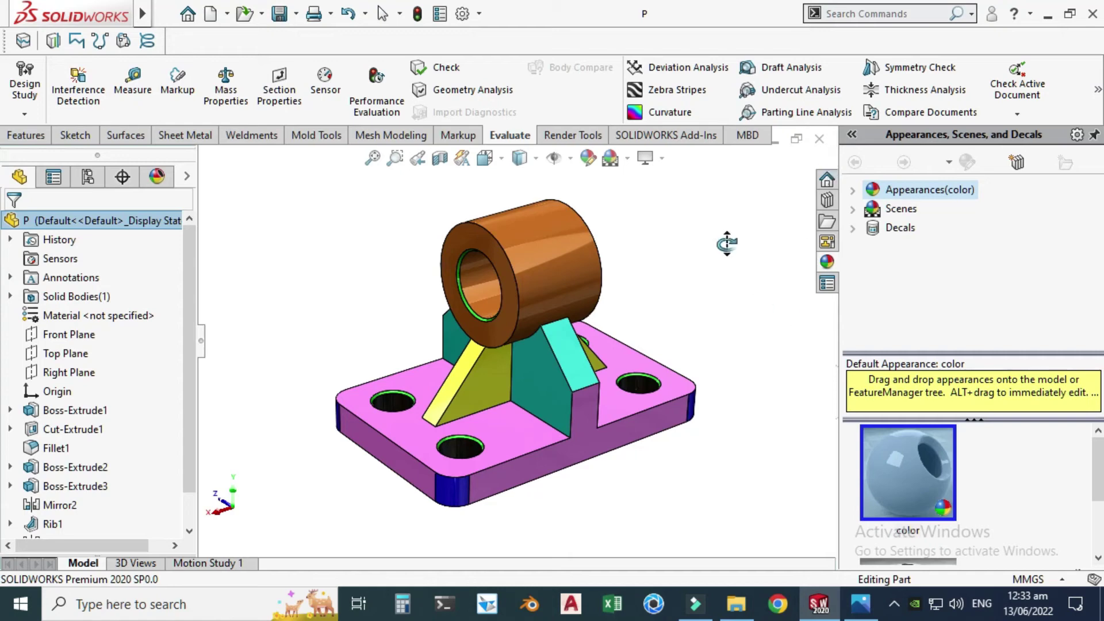
Examine the finished bracket model from several angles and compare it with the dimensioned Practice Exercise 15 drawing
{"action": "middle_click_drag", "start_coordinate": [731, 315], "coordinate": [677, 315]}
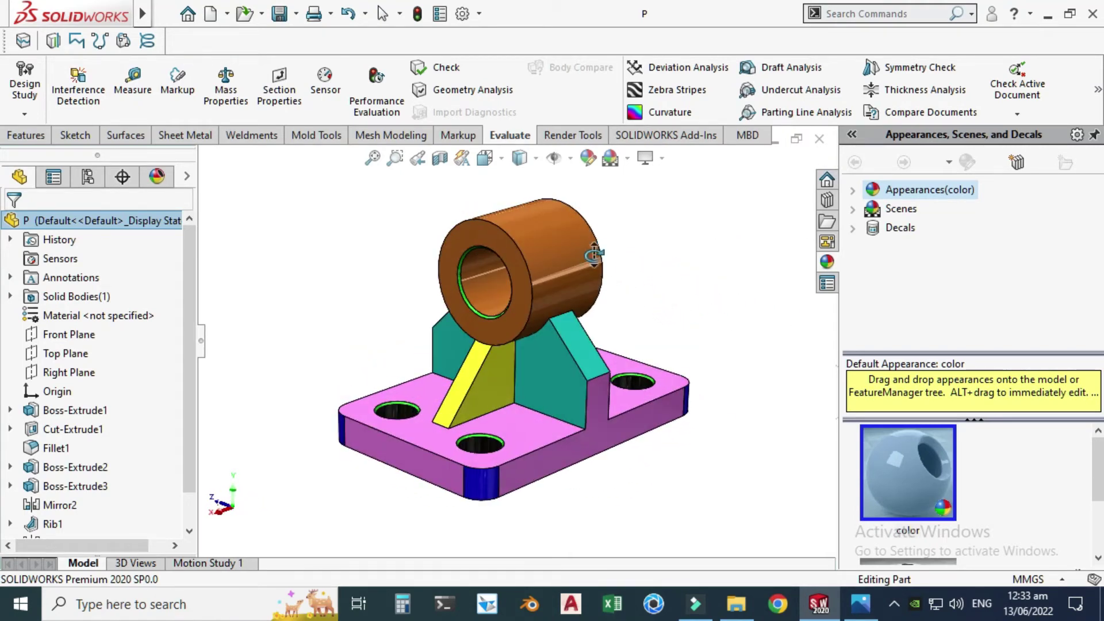
{"action": "middle_click_drag", "start_coordinate": [396, 245], "coordinate": [430, 260]}
{"action": "middle_click_drag", "start_coordinate": [686, 475], "coordinate": [612, 421]}
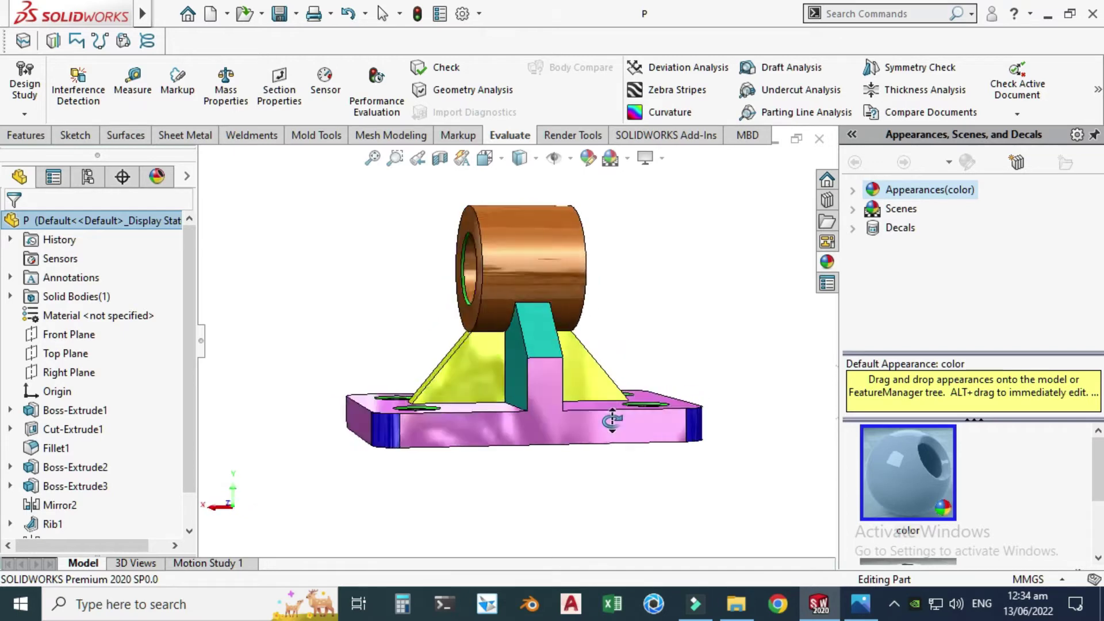
{"action": "mouse_move", "coordinate": [612, 269]}
{"action": "middle_mouse_down"}
{"action": "mouse_move", "coordinate": [501, 313]}
{"action": "mouse_move", "coordinate": [511, 249]}
{"action": "mouse_move", "coordinate": [561, 252]}
{"action": "mouse_move", "coordinate": [596, 266]}
{"action": "mouse_move", "coordinate": [602, 283]}
{"action": "mouse_move", "coordinate": [574, 288]}
{"action": "mouse_move", "coordinate": [683, 328]}
{"action": "mouse_move", "coordinate": [582, 304]}
{"action": "mouse_move", "coordinate": [648, 308]}
{"action": "mouse_move", "coordinate": [661, 328]}
{"action": "middle_mouse_up"}
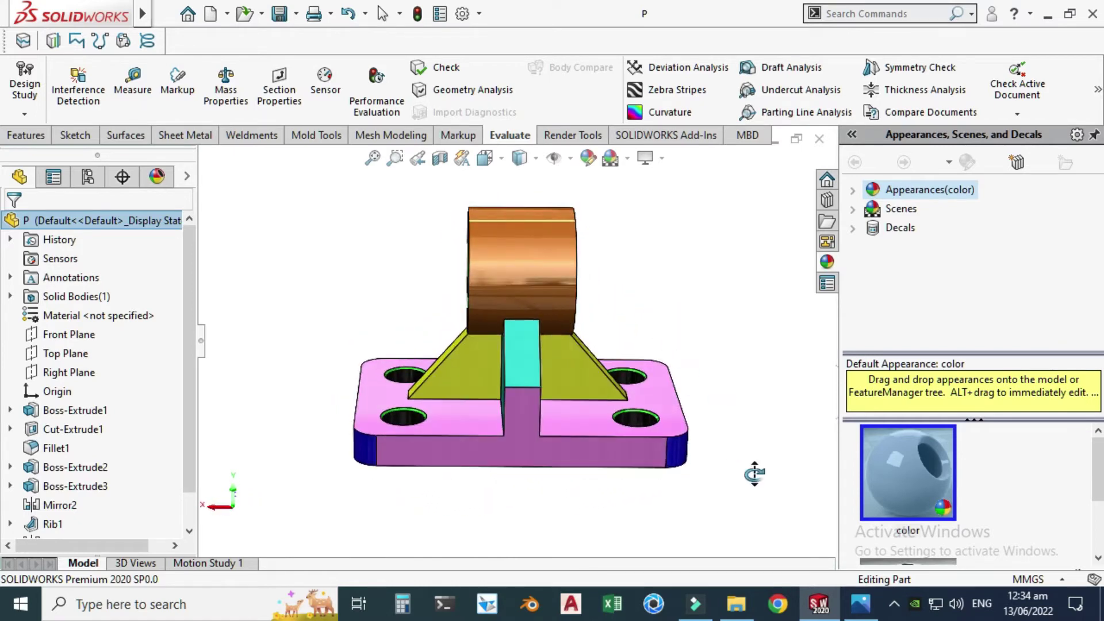
{"action": "key", "text": "alt+Tab"}
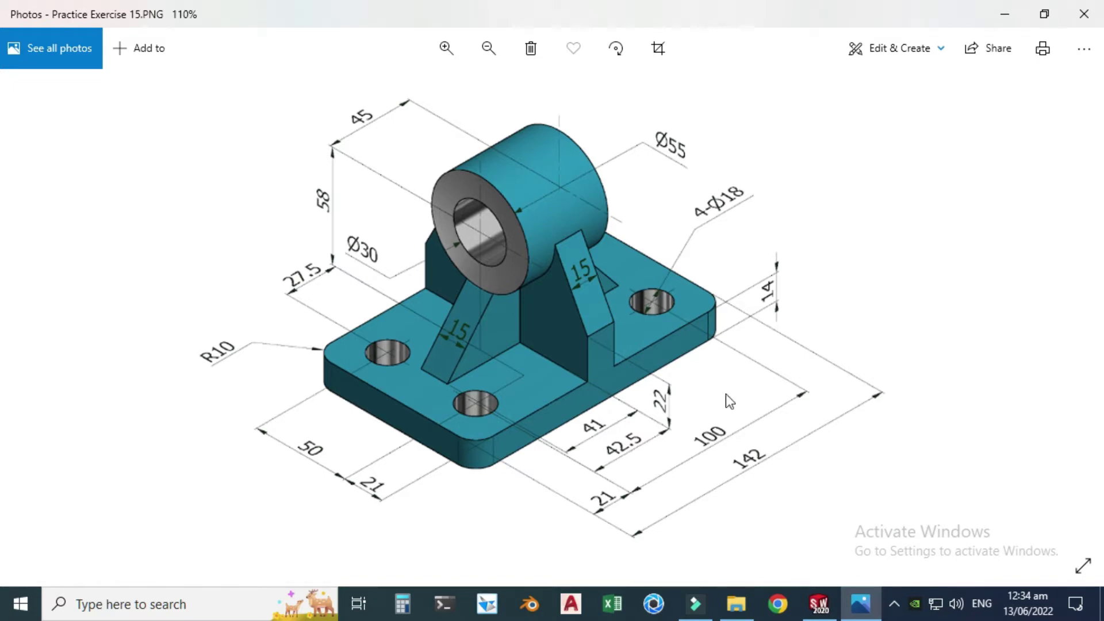
{"action": "left_click", "coordinate": [819, 604]}
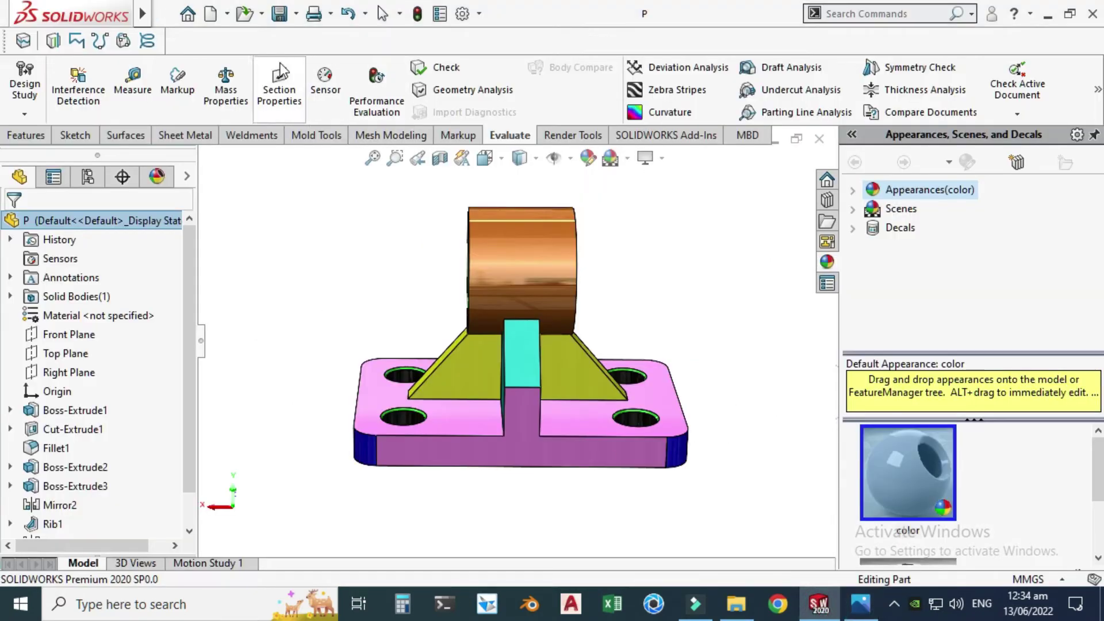
Create a new part document and give its viewport a plain white scene background
{"action": "left_click", "coordinate": [227, 14]}
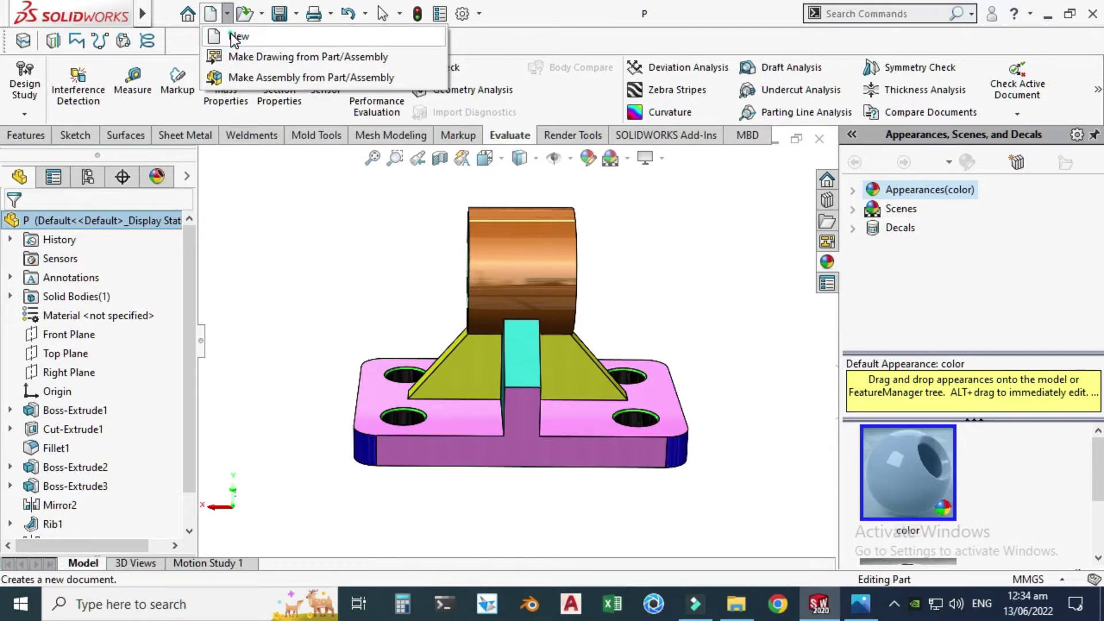
{"action": "left_click", "coordinate": [233, 35]}
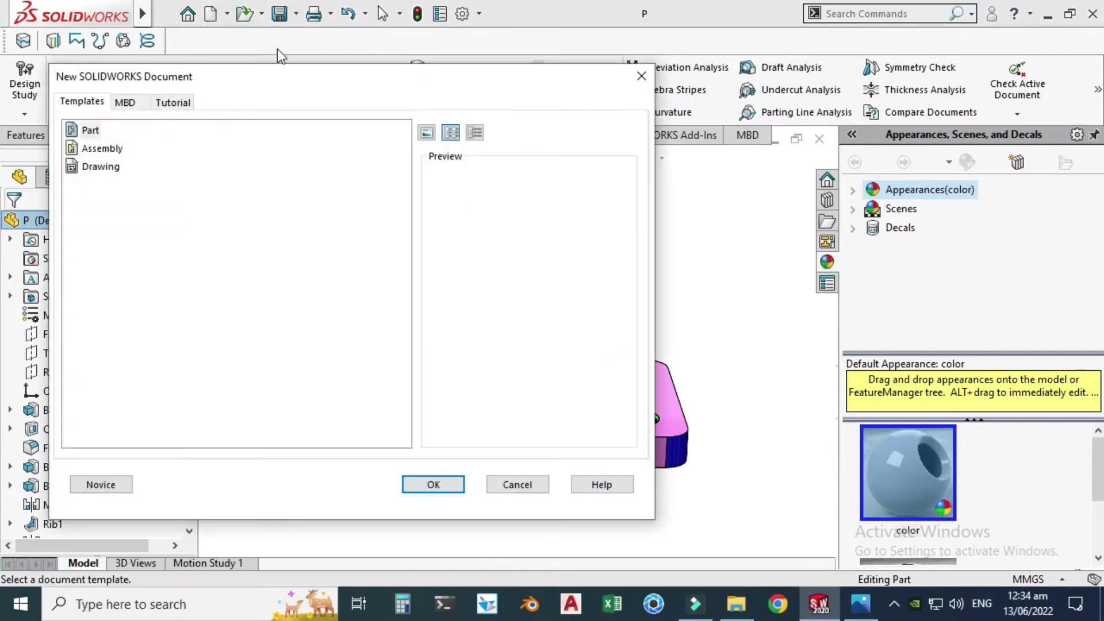
{"action": "left_click", "coordinate": [419, 486]}
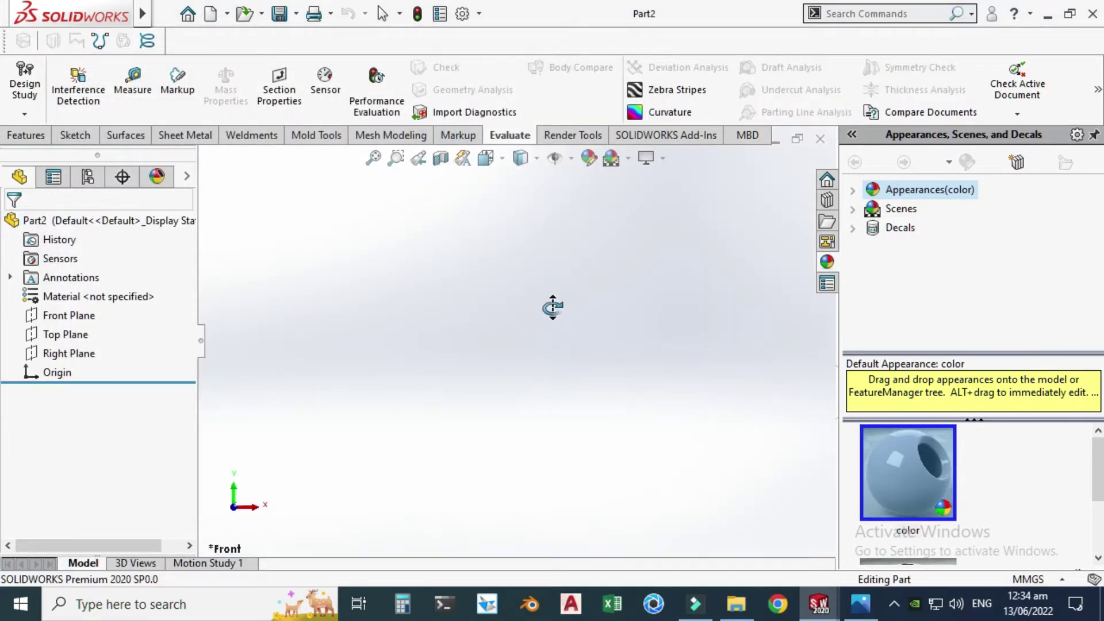
{"action": "left_click", "coordinate": [75, 135]}
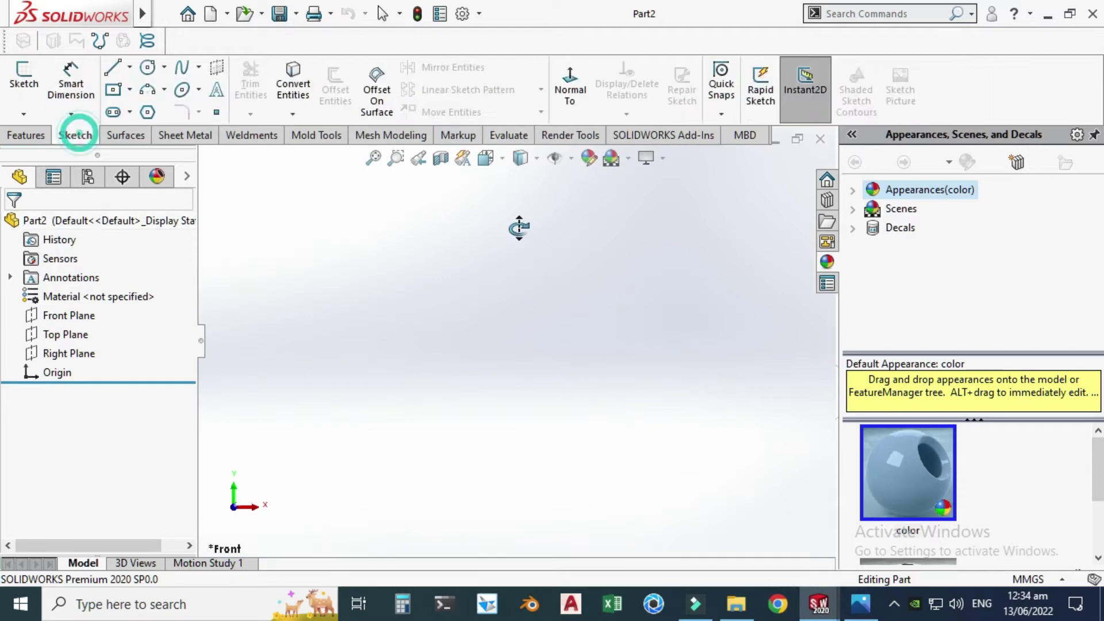
{"action": "left_click", "coordinate": [629, 162]}
{"action": "left_click", "coordinate": [655, 49]}
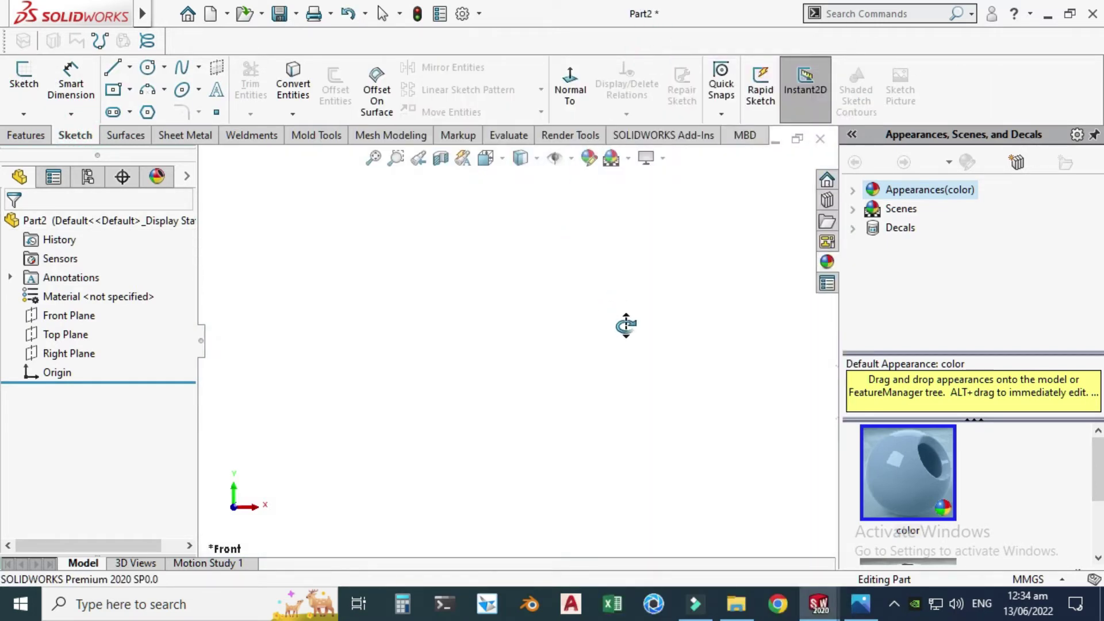
Check the base plate's dimensions in the Practice Exercise 15 drawing and return to the new part's window
{"action": "left_click", "coordinate": [861, 604]}
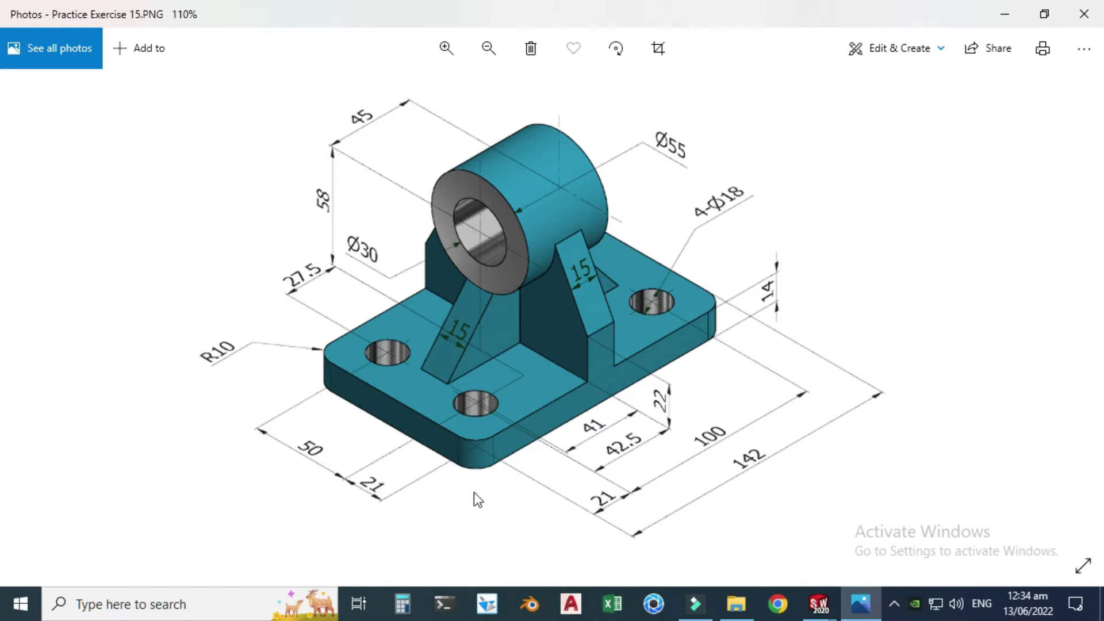
{"action": "left_click", "coordinate": [819, 603]}
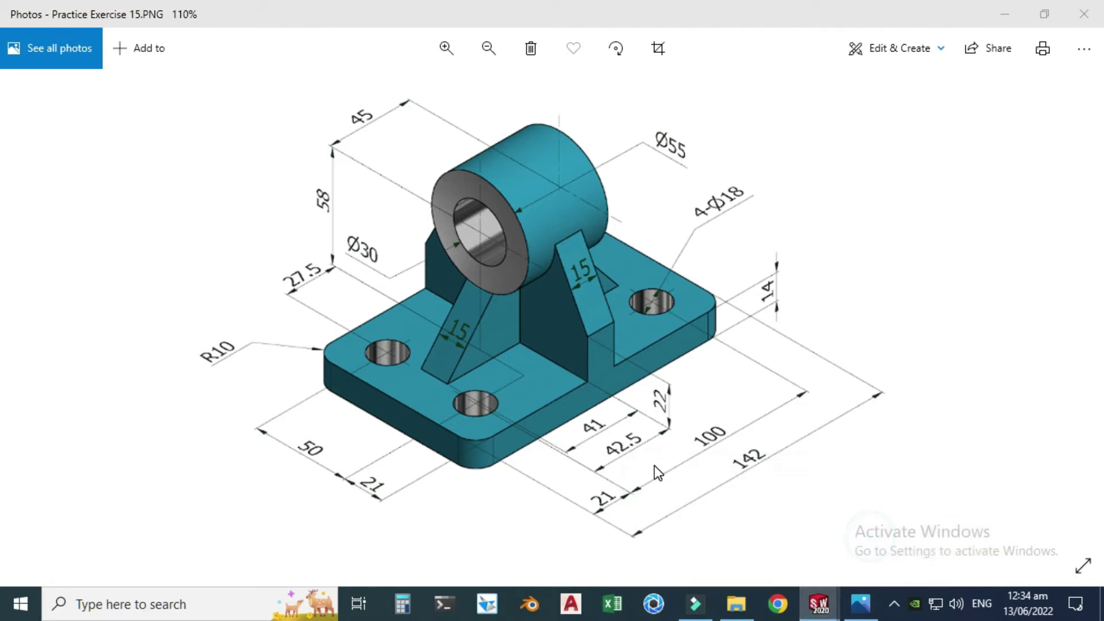
{"action": "left_click", "coordinate": [819, 604]}
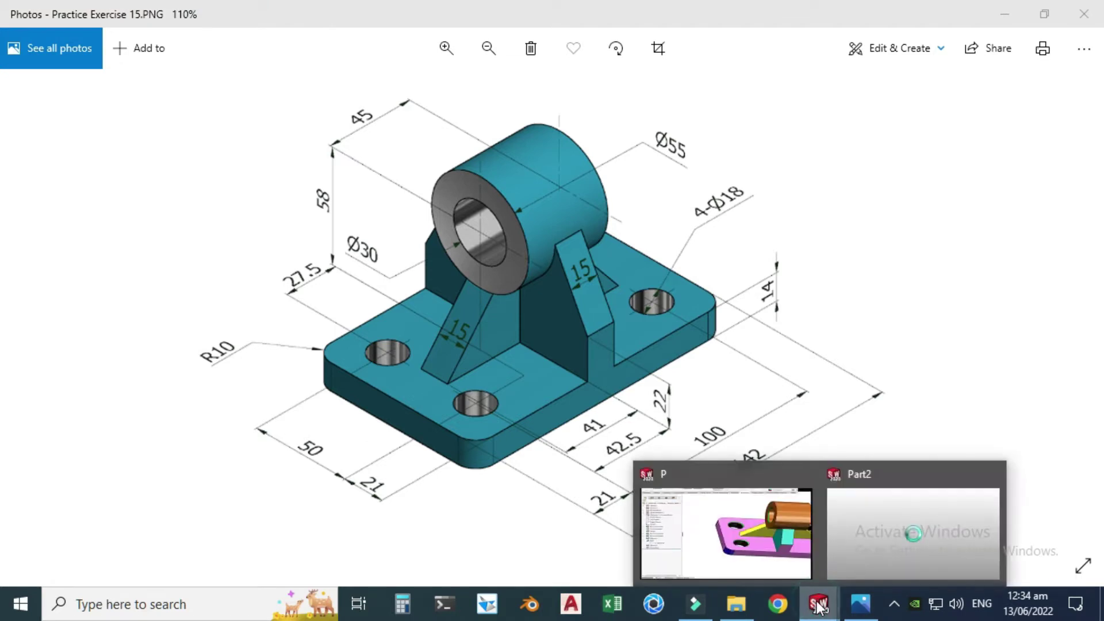
{"action": "left_click", "coordinate": [793, 529]}
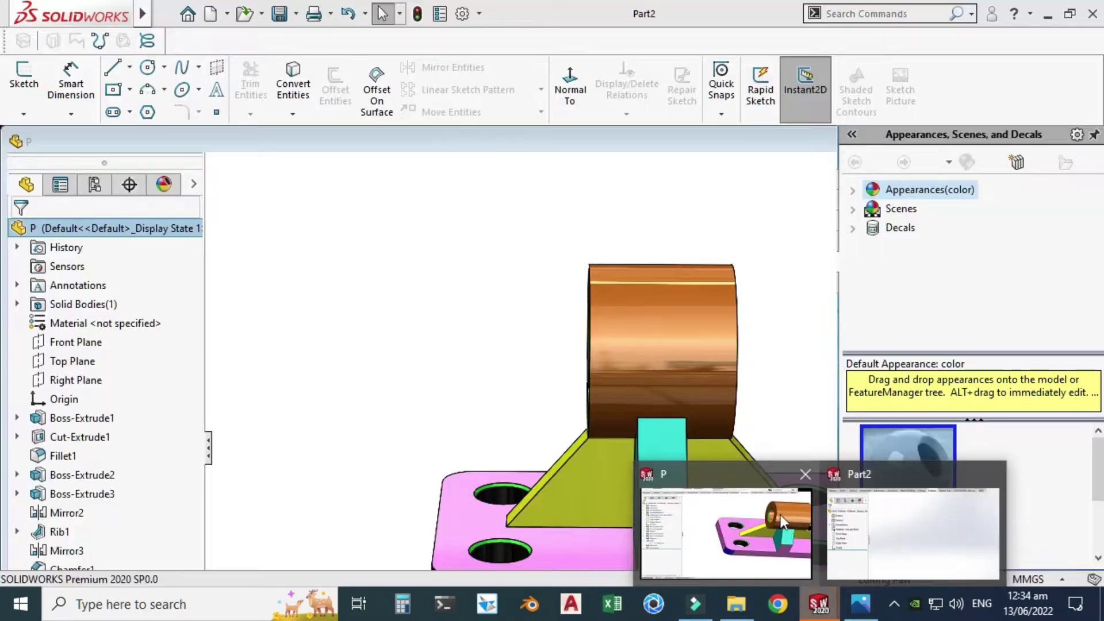
{"action": "left_click", "coordinate": [798, 479]}
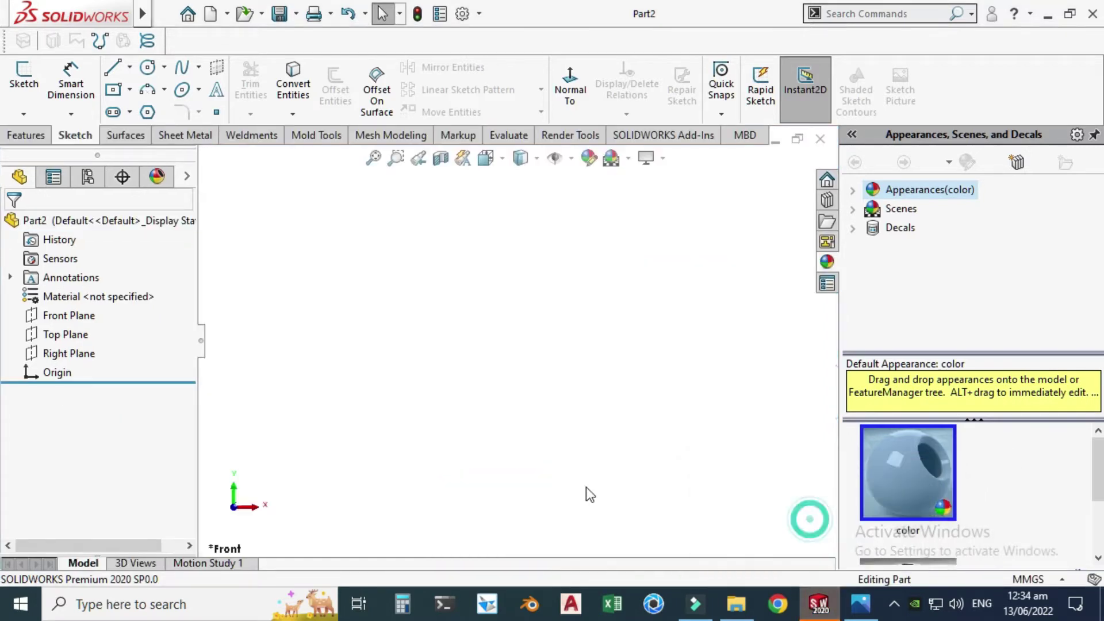
Start a sketch on the Top Plane and draw a center rectangle from the origin, about 186 mm wide
{"action": "left_click", "coordinate": [73, 334]}
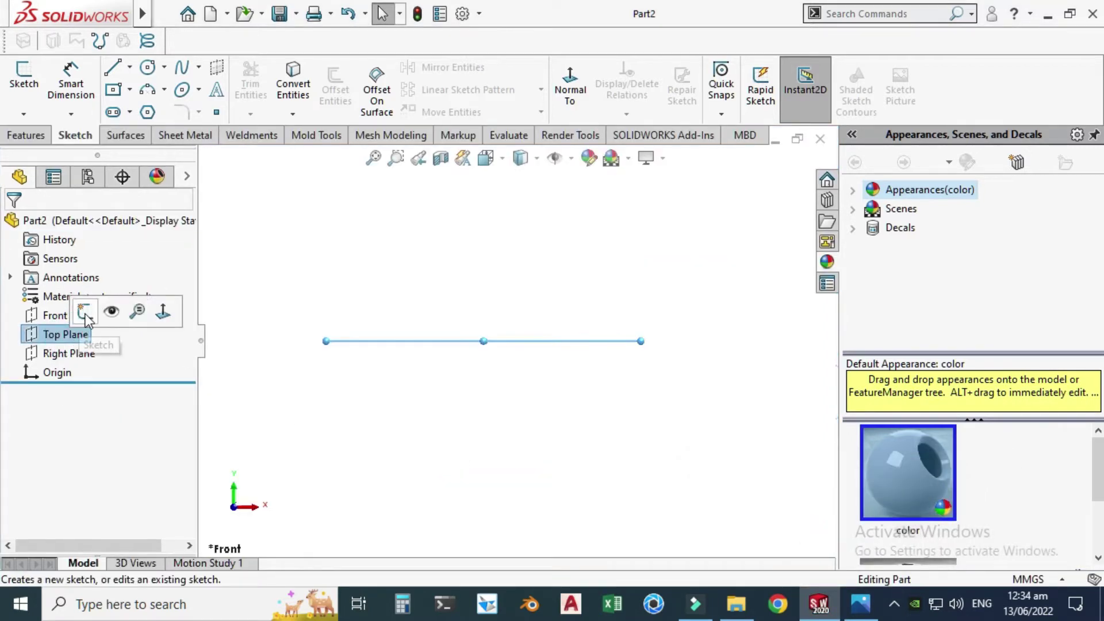
{"action": "left_click", "coordinate": [83, 314]}
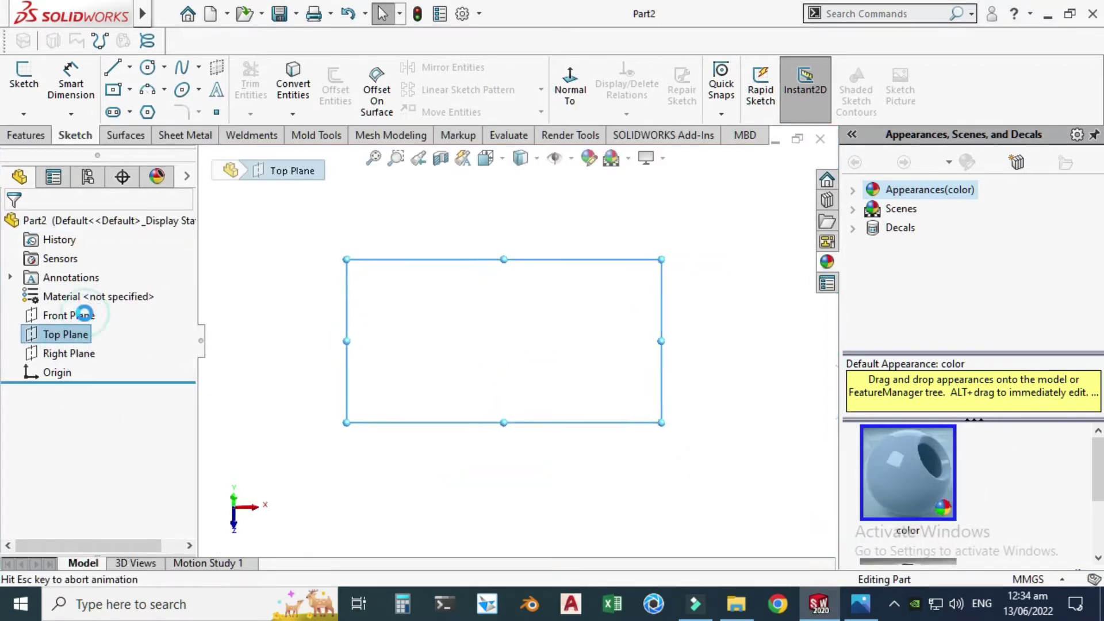
{"action": "left_click", "coordinate": [128, 91]}
{"action": "left_click", "coordinate": [137, 133]}
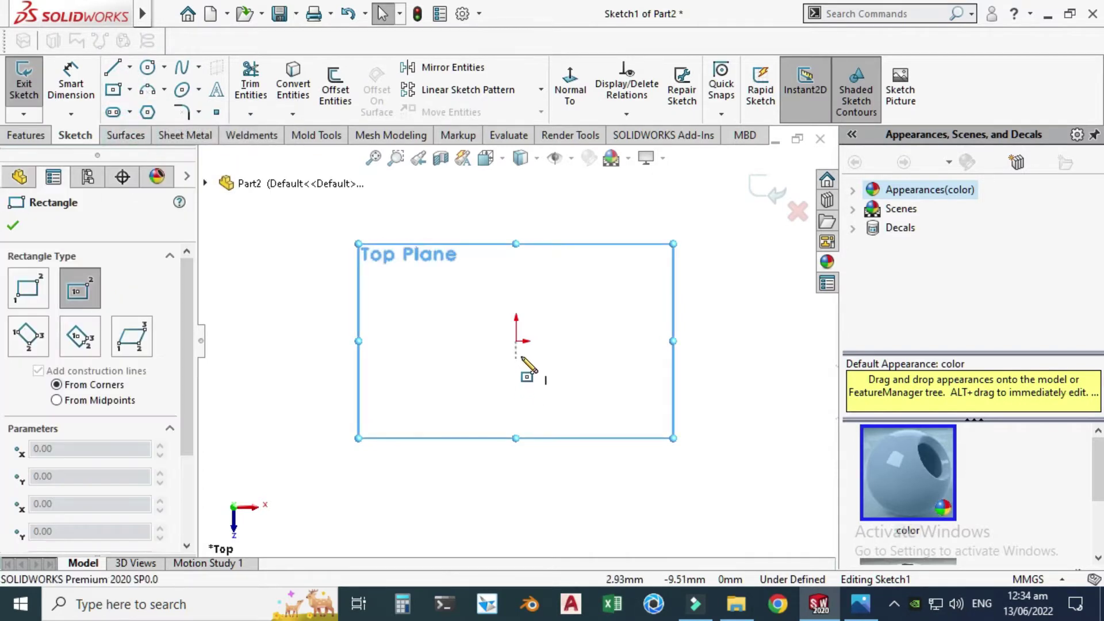
{"action": "left_click", "coordinate": [515, 340]}
{"action": "left_click", "coordinate": [351, 411]}
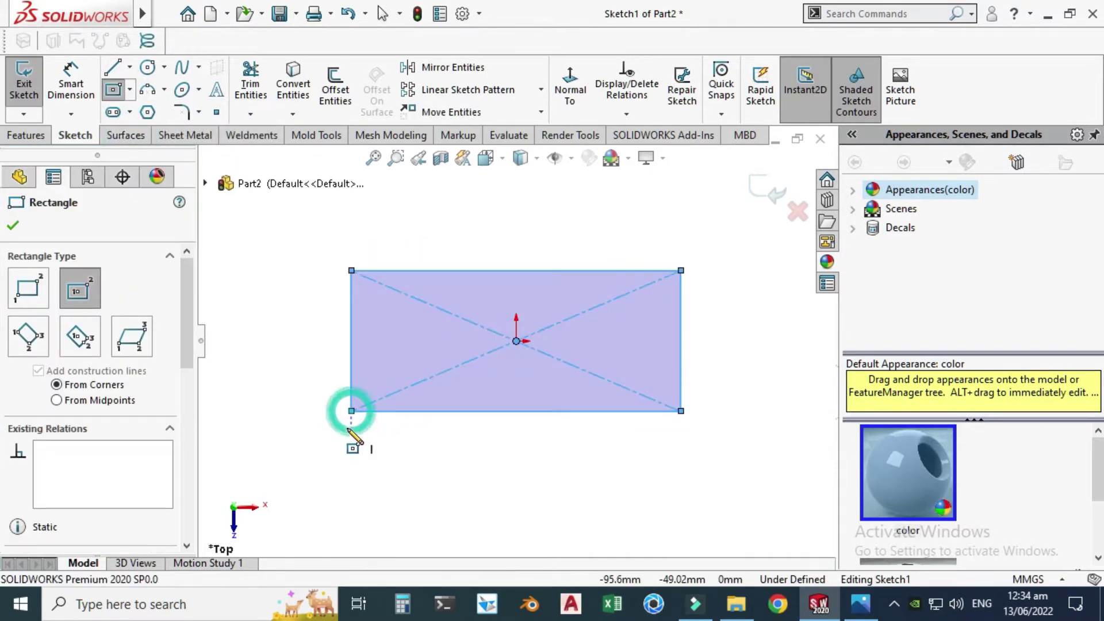
{"action": "key", "text": "Escape"}
Dimension the rectangle's horizontal side to 142 mm and check the document's unit system
{"action": "left_click", "coordinate": [71, 86]}
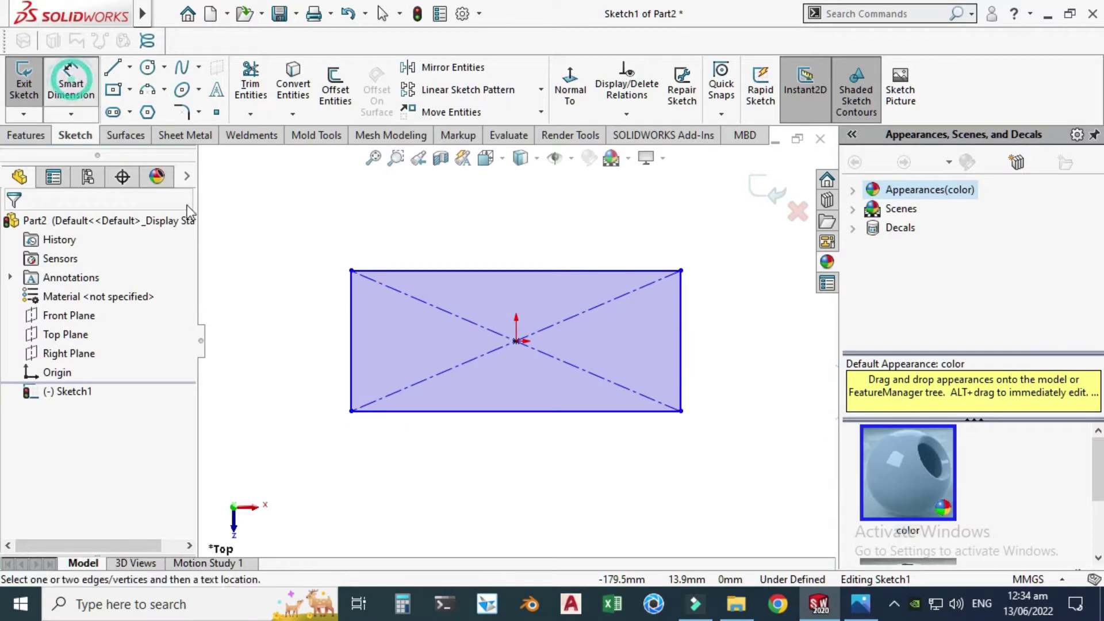
{"action": "left_click", "coordinate": [504, 412]}
{"action": "left_click", "coordinate": [506, 464]}
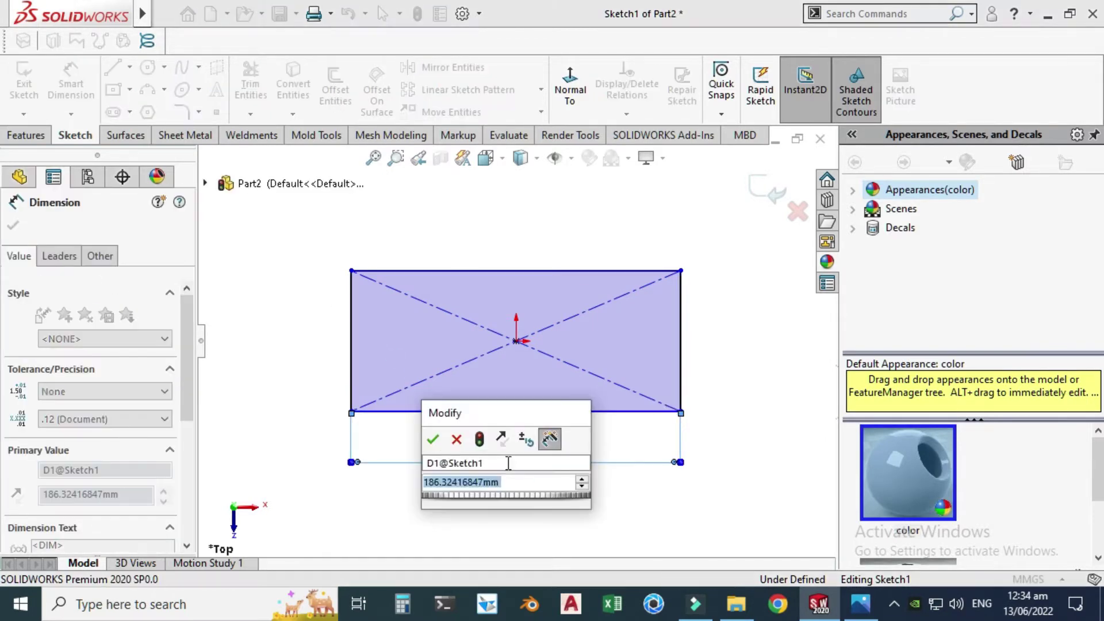
{"action": "type", "text": "142"}
{"action": "key", "text": "Return"}
{"action": "key", "text": "Escape"}
{"action": "key", "text": "Escape"}
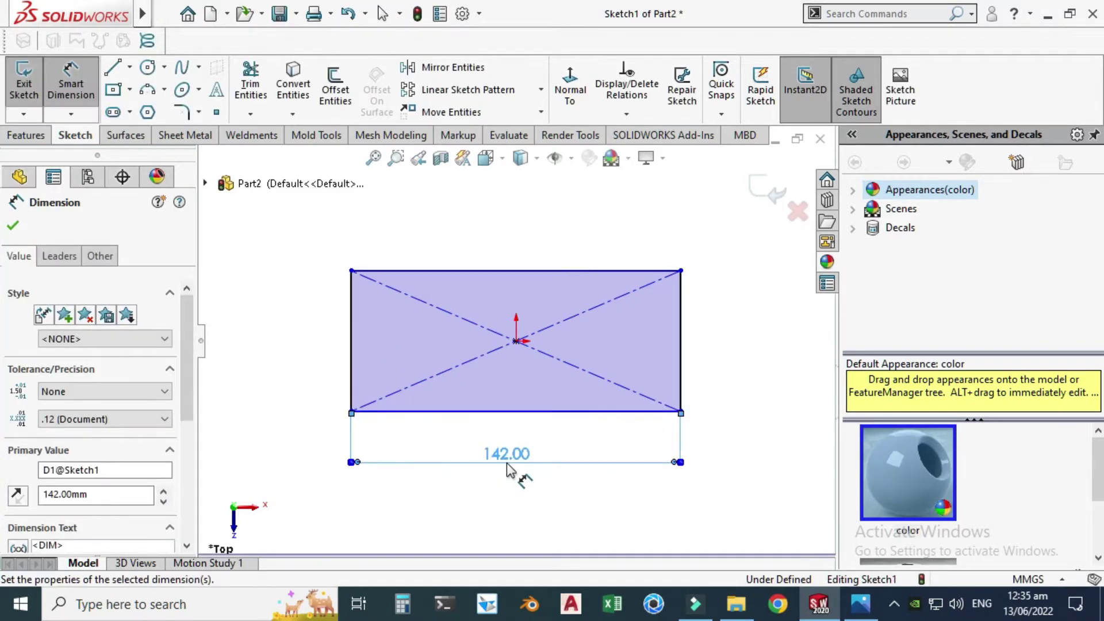
{"action": "left_click", "coordinate": [1027, 581]}
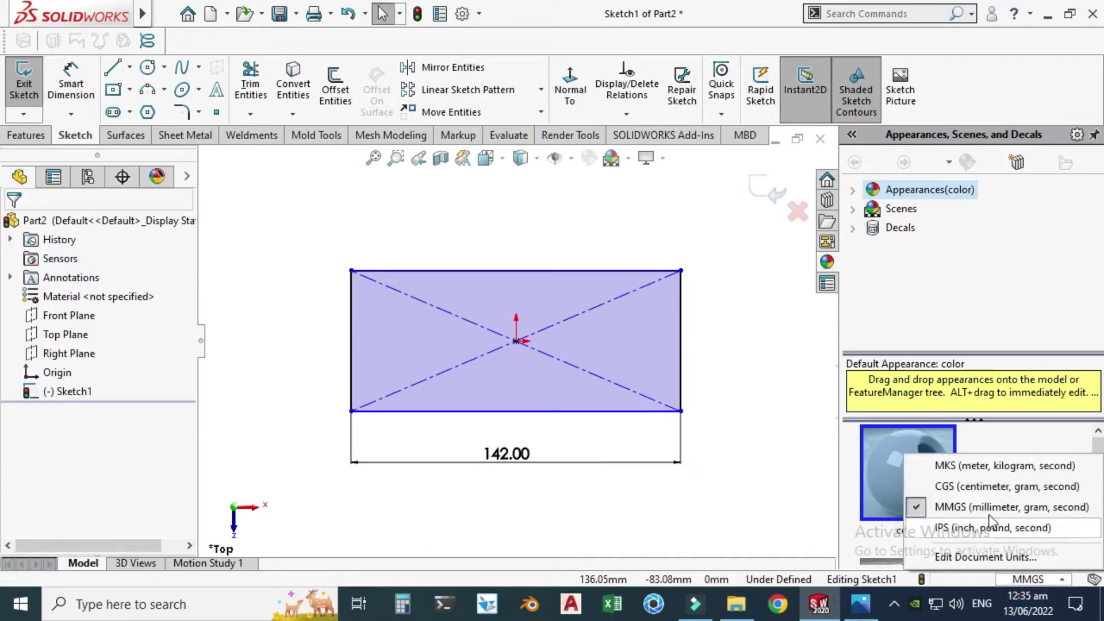
{"action": "left_click", "coordinate": [732, 452]}
Dimension the rectangle's vertical side as 21+50+21 mm, using the hole spacings from the reference drawing
{"action": "key", "text": "d"}
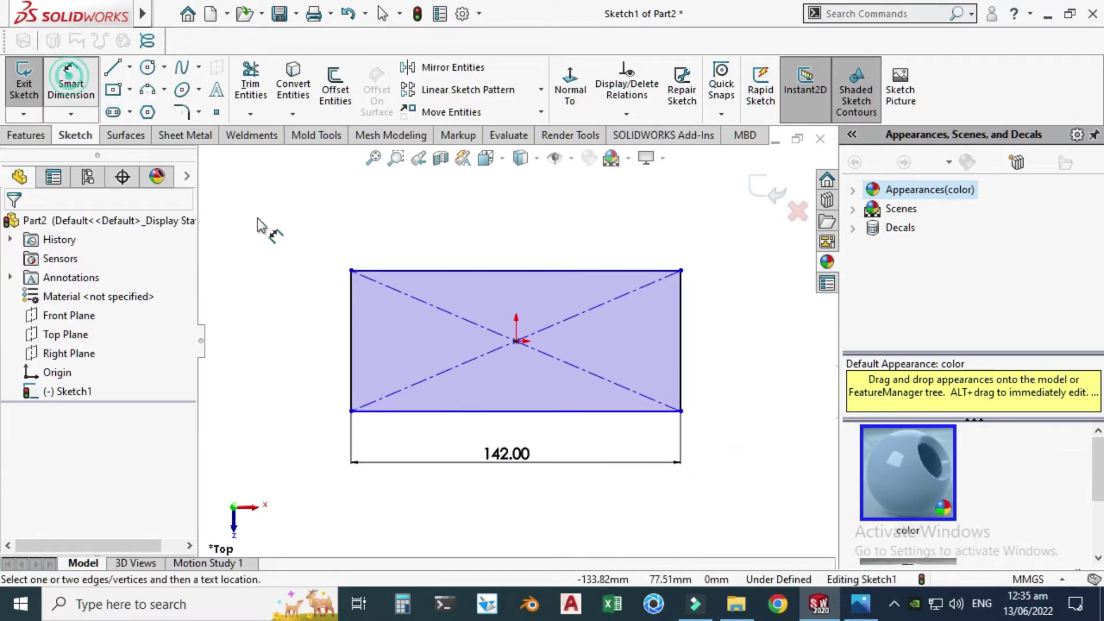
{"action": "left_click", "coordinate": [348, 346]}
{"action": "left_click", "coordinate": [282, 342]}
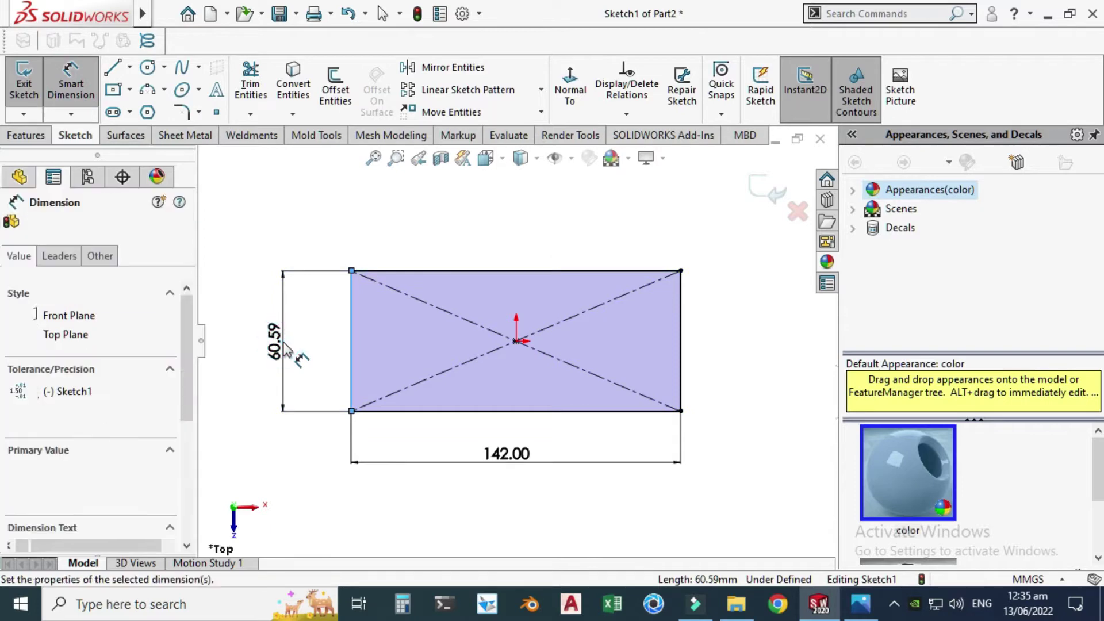
{"action": "left_click", "coordinate": [863, 603]}
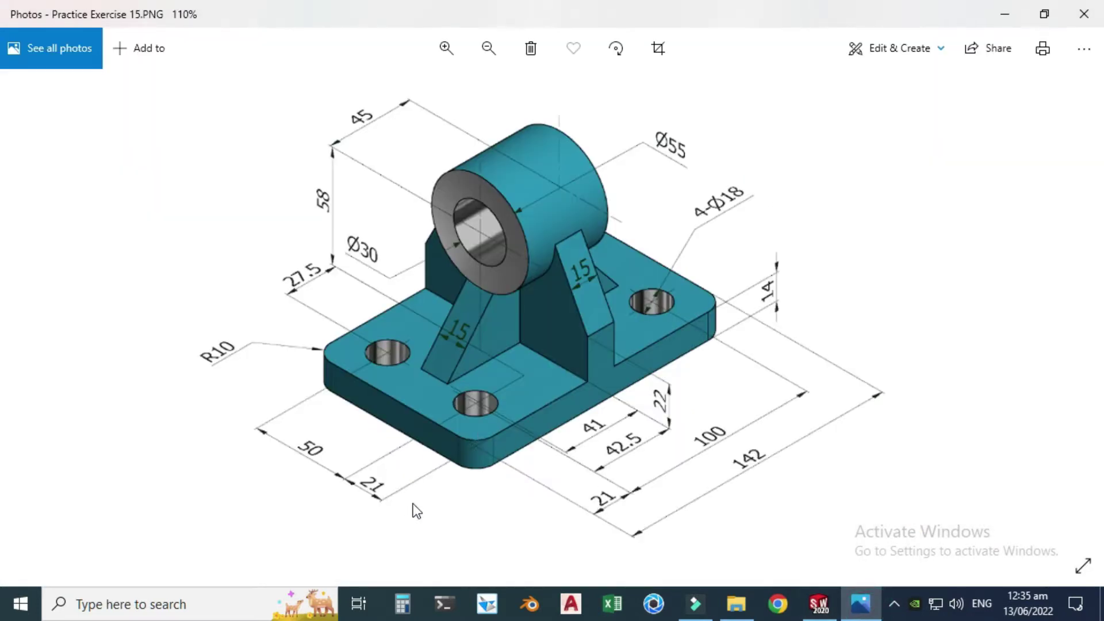
{"action": "left_click", "coordinate": [819, 602]}
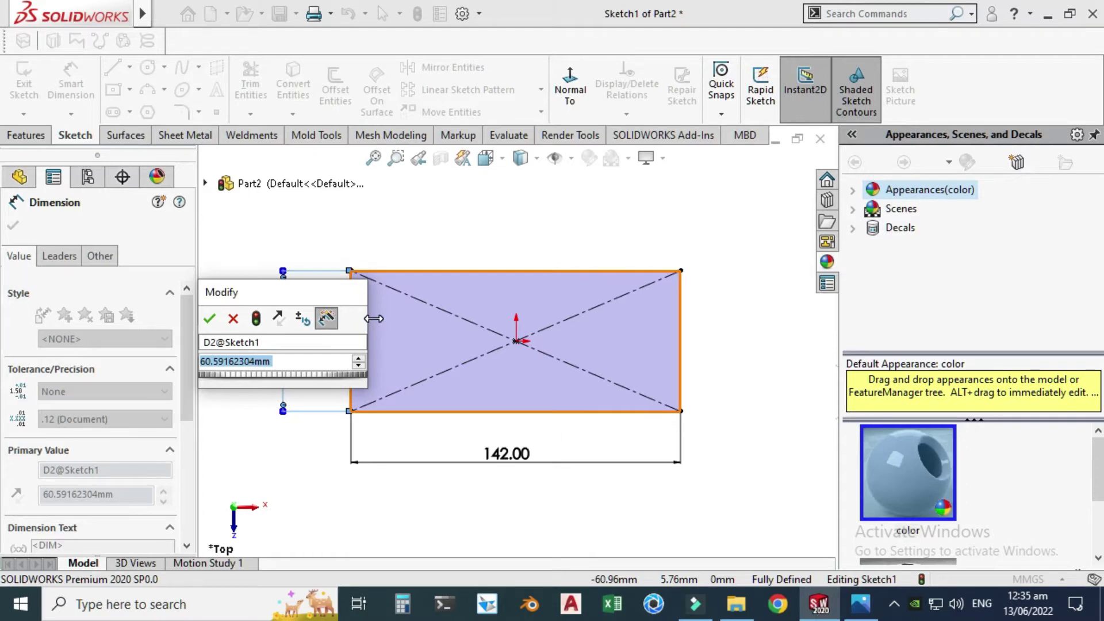
{"action": "type", "text": "21+"}
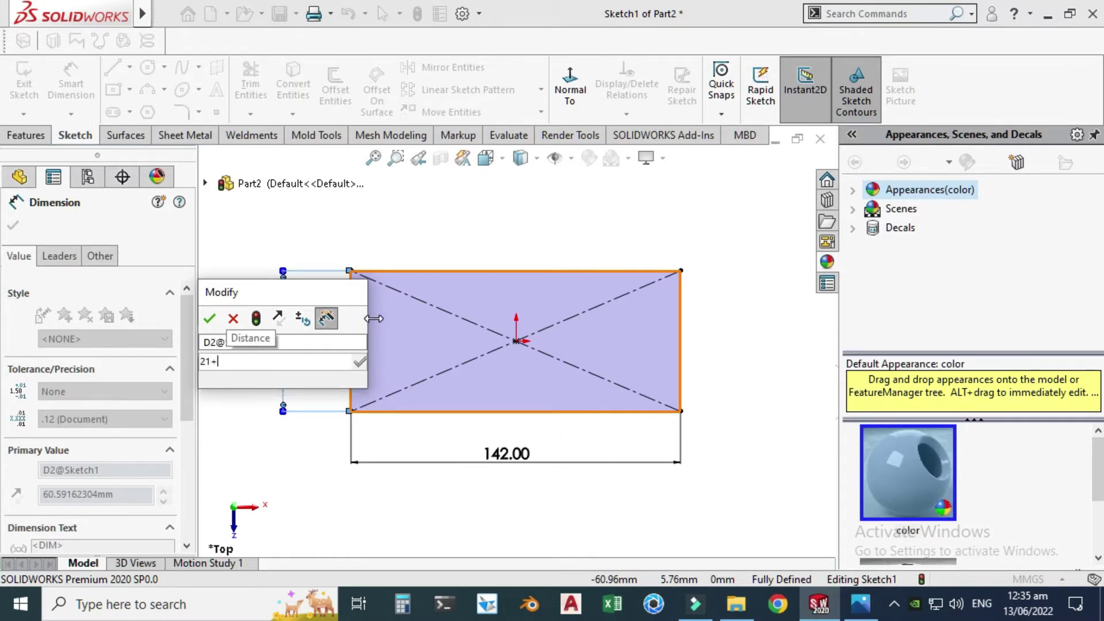
{"action": "type", "text": "50"}
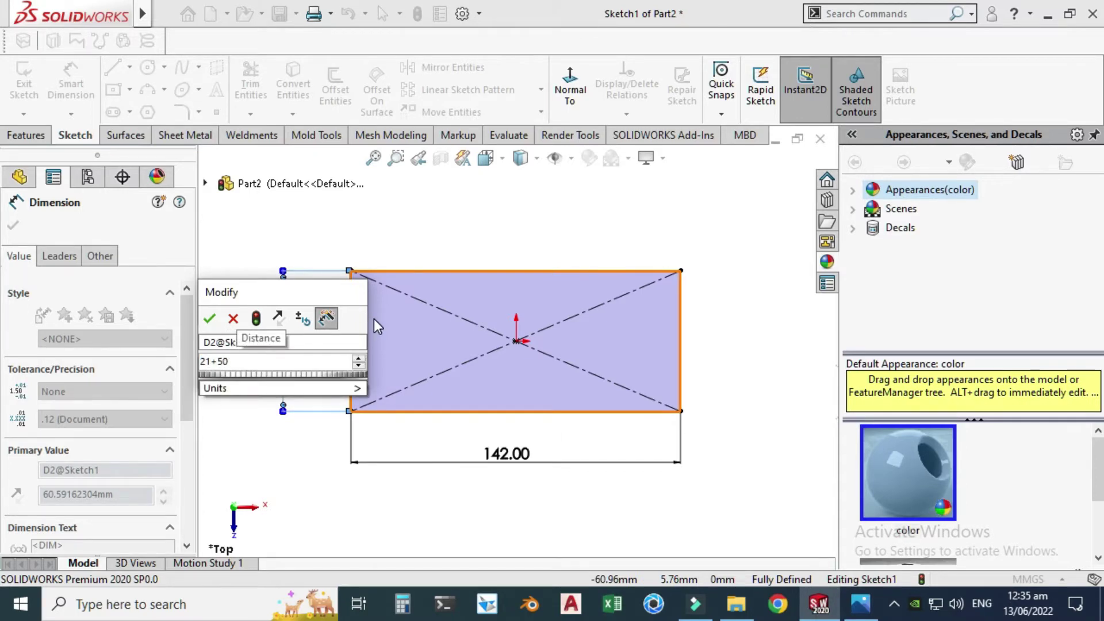
{"action": "type", "text": "+23"}
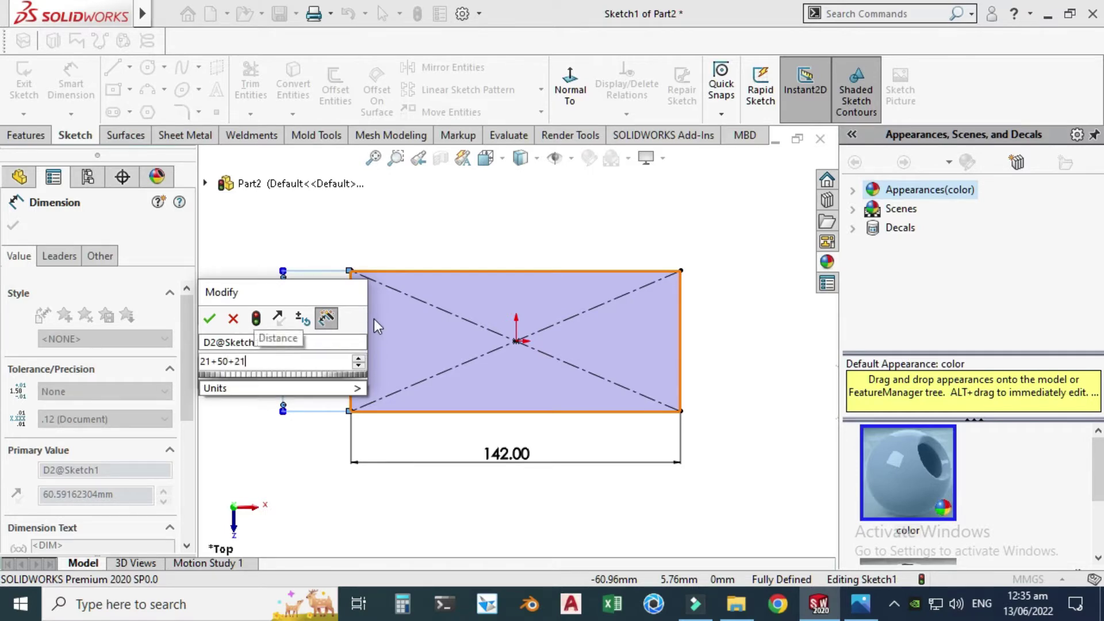
{"action": "key", "text": "Escape"}
{"action": "key", "text": "Escape"}
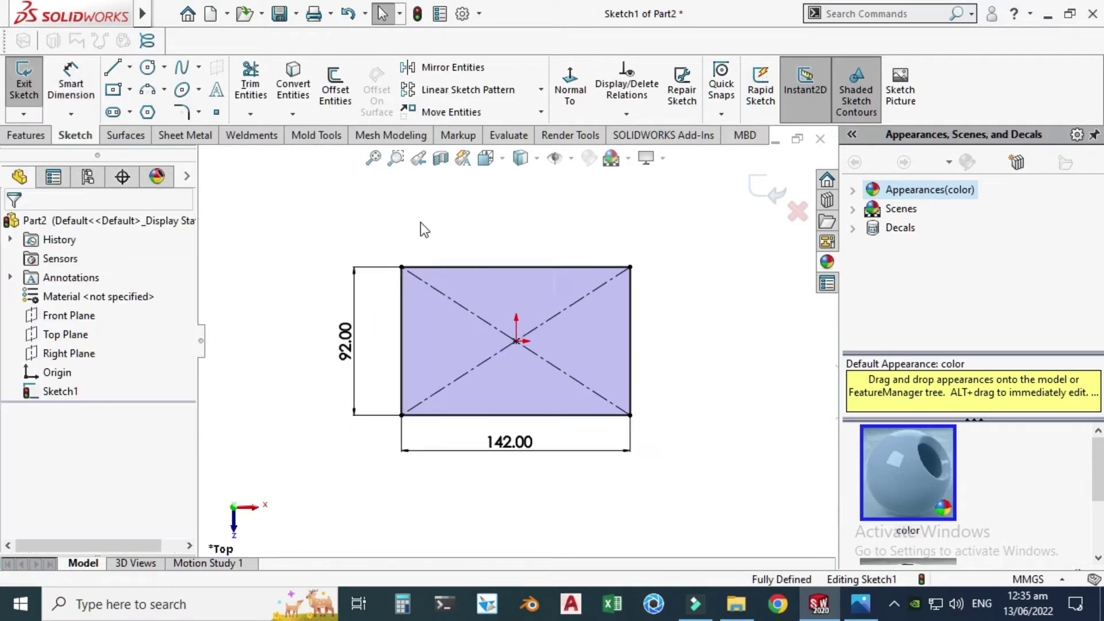
Extrude the base plate sketch to a blind depth of 14 mm, taking the thickness from the Practice Exercise 15 drawing
{"action": "right_click", "coordinate": [457, 206]}
{"action": "mouse_move", "coordinate": [529, 240]}
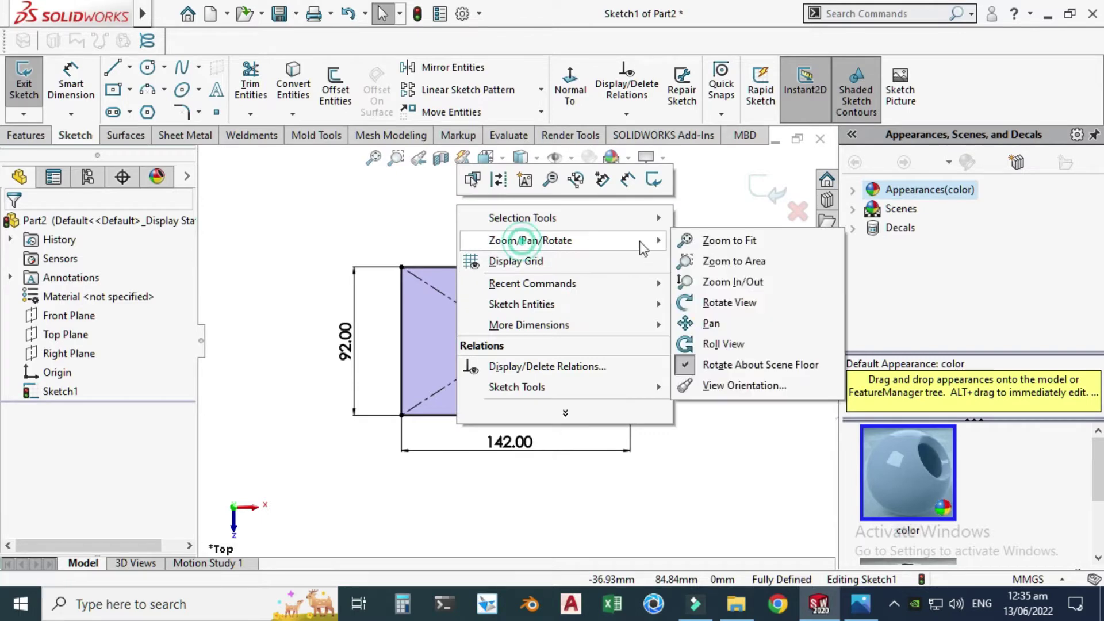
{"action": "left_click", "coordinate": [720, 303]}
{"action": "left_click_drag", "start_coordinate": [628, 395], "coordinate": [658, 345]}
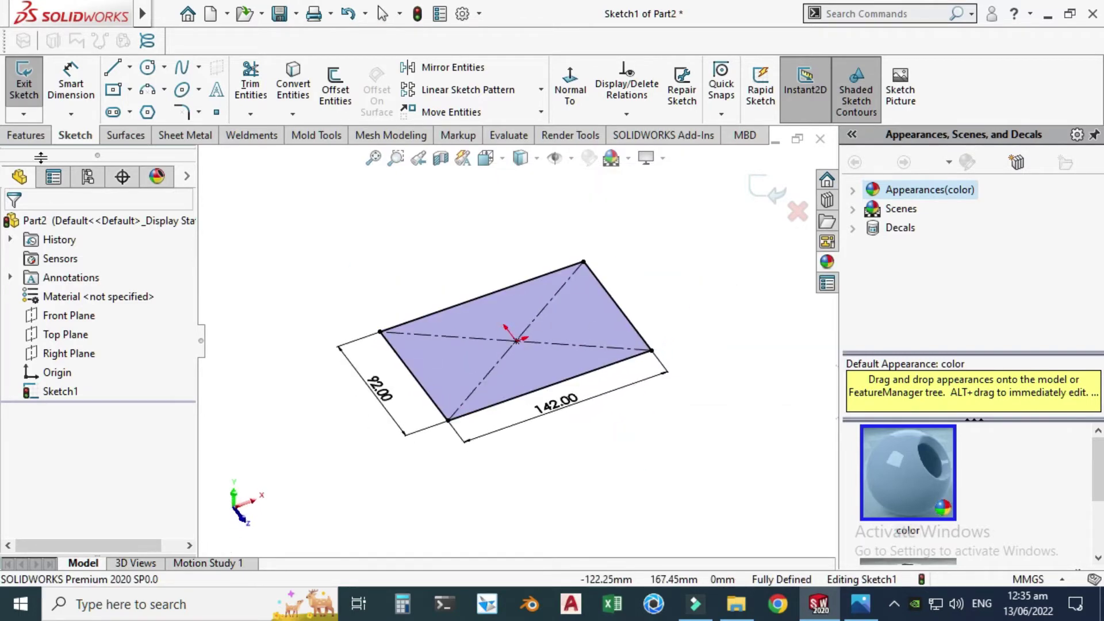
{"action": "left_click", "coordinate": [27, 136]}
{"action": "left_click", "coordinate": [31, 84]}
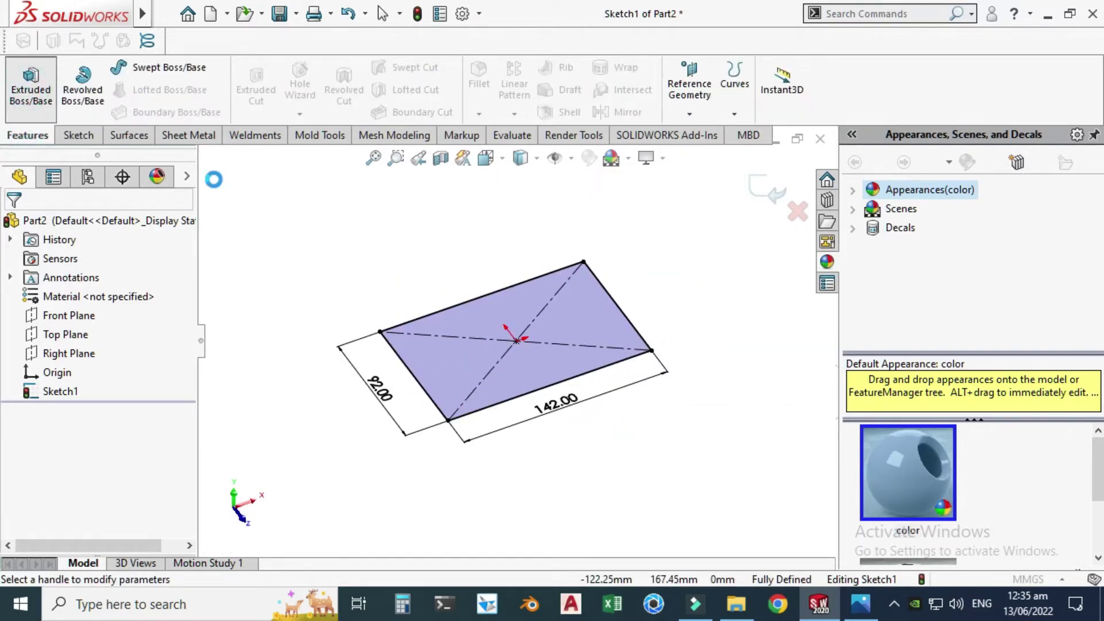
{"action": "left_click", "coordinate": [861, 604]}
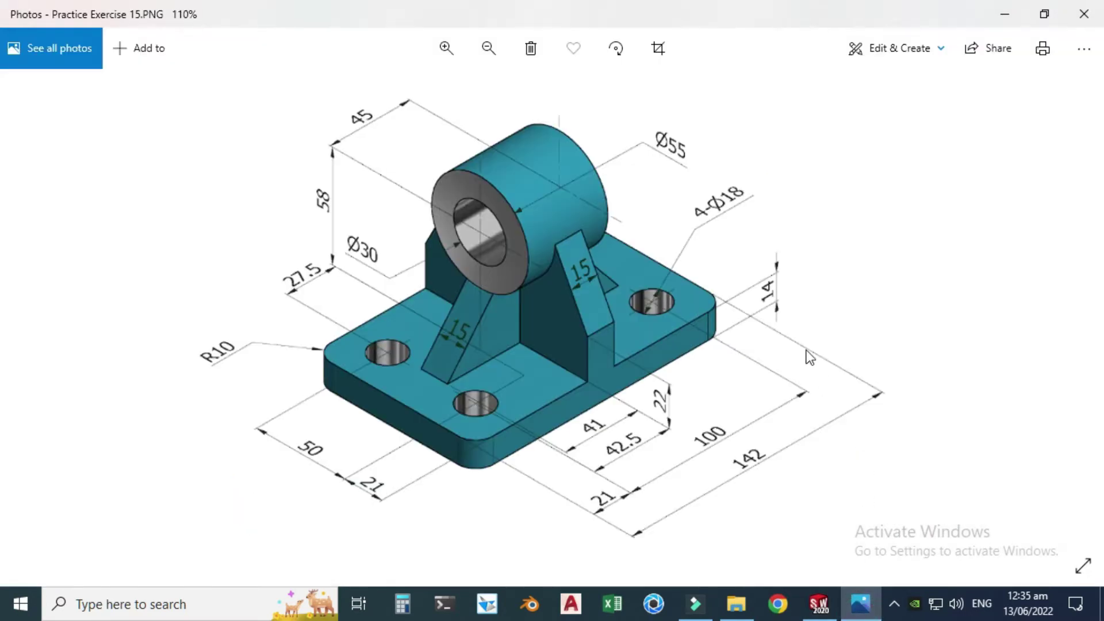
{"action": "left_click", "coordinate": [858, 604]}
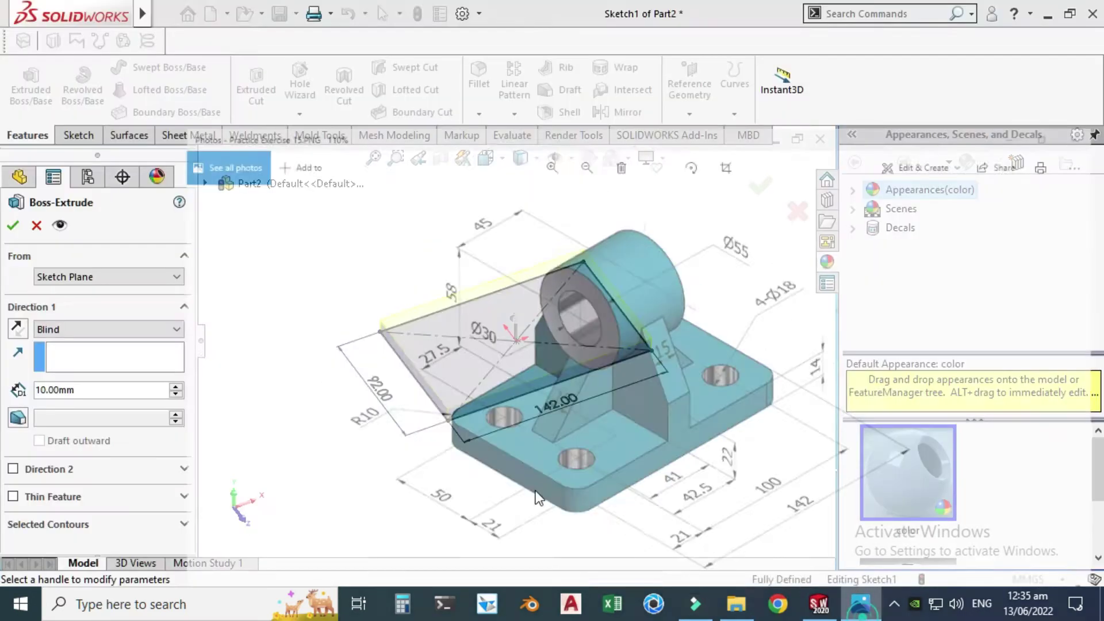
{"action": "double_click", "coordinate": [103, 388]}
{"action": "type", "text": "14"}
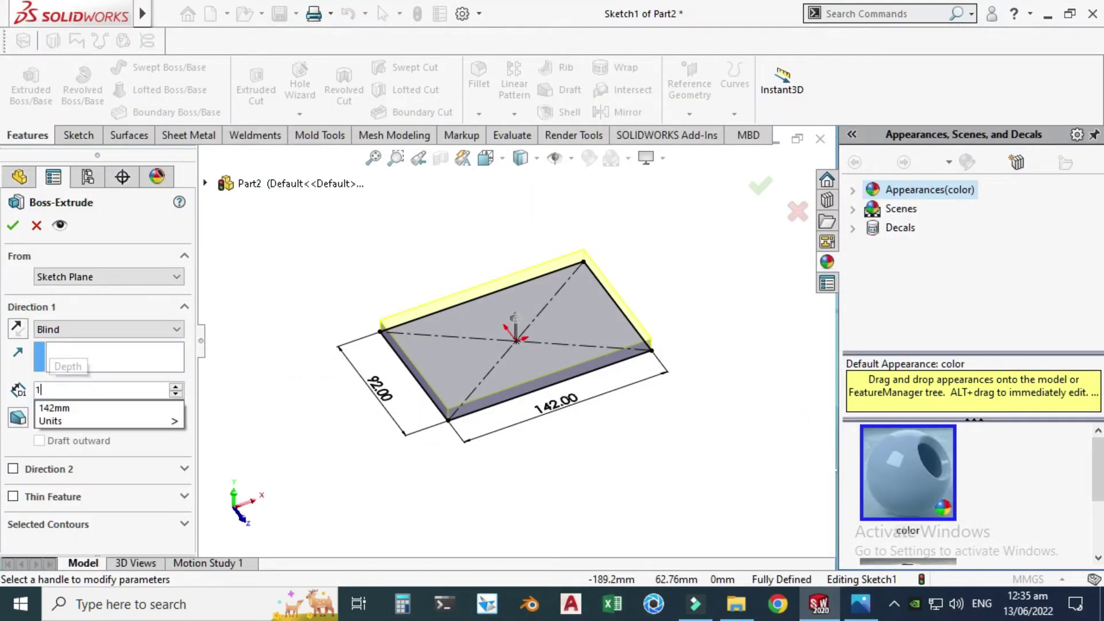
{"action": "key", "text": "Return"}
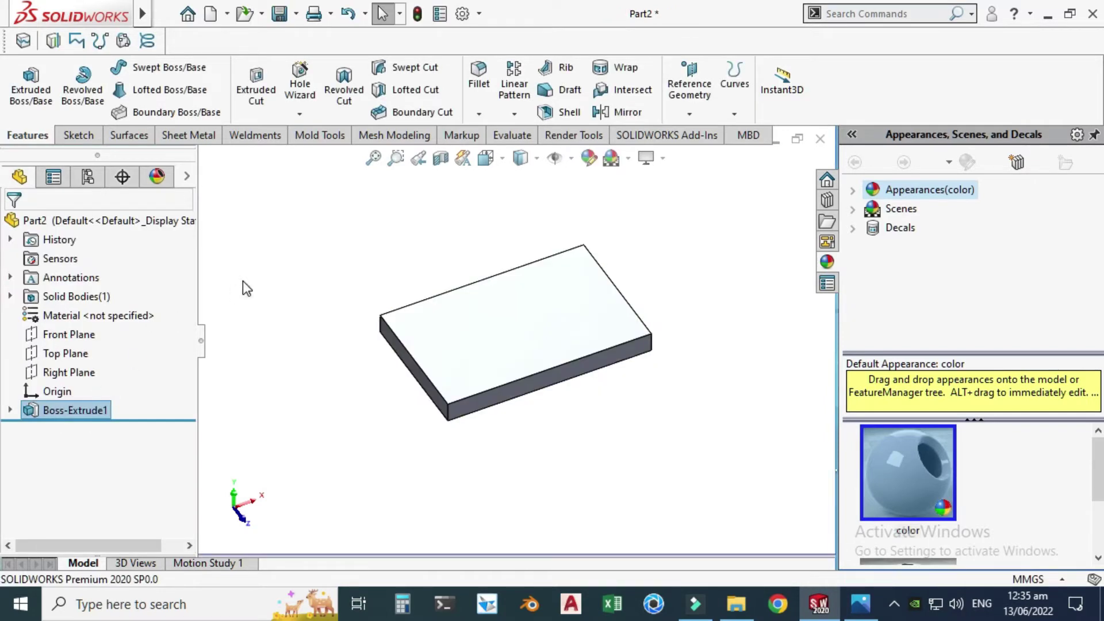
Check the holes in the reference drawing and sketch a circle about 16 mm in diameter near the lower-left corner of the plate's top face
{"action": "left_click", "coordinate": [860, 604]}
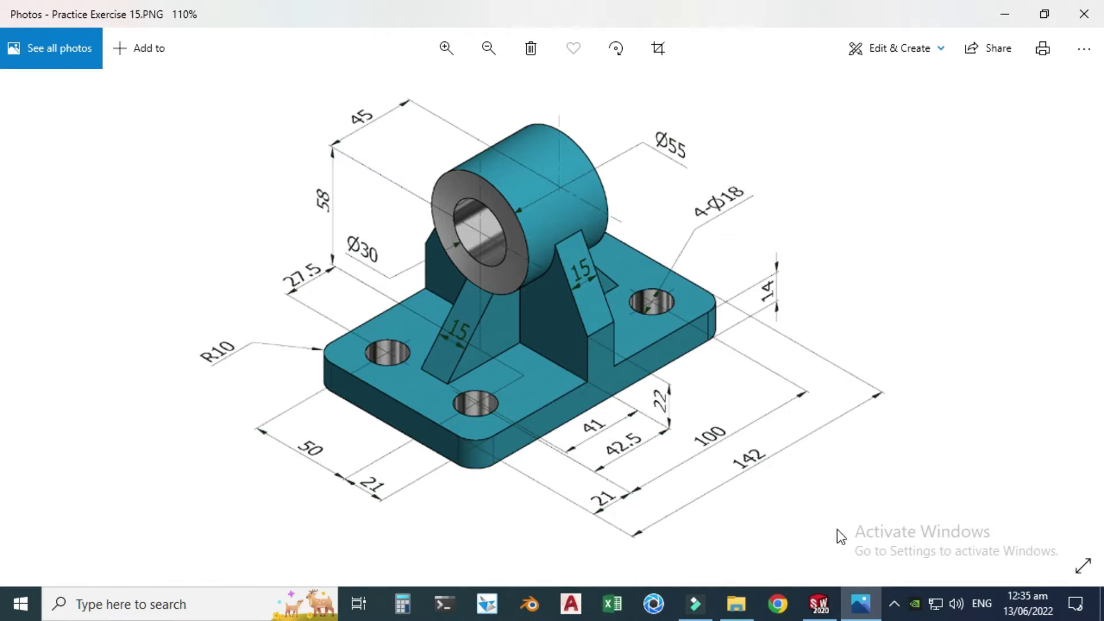
{"action": "left_click", "coordinate": [861, 604]}
{"action": "left_click", "coordinate": [483, 314]}
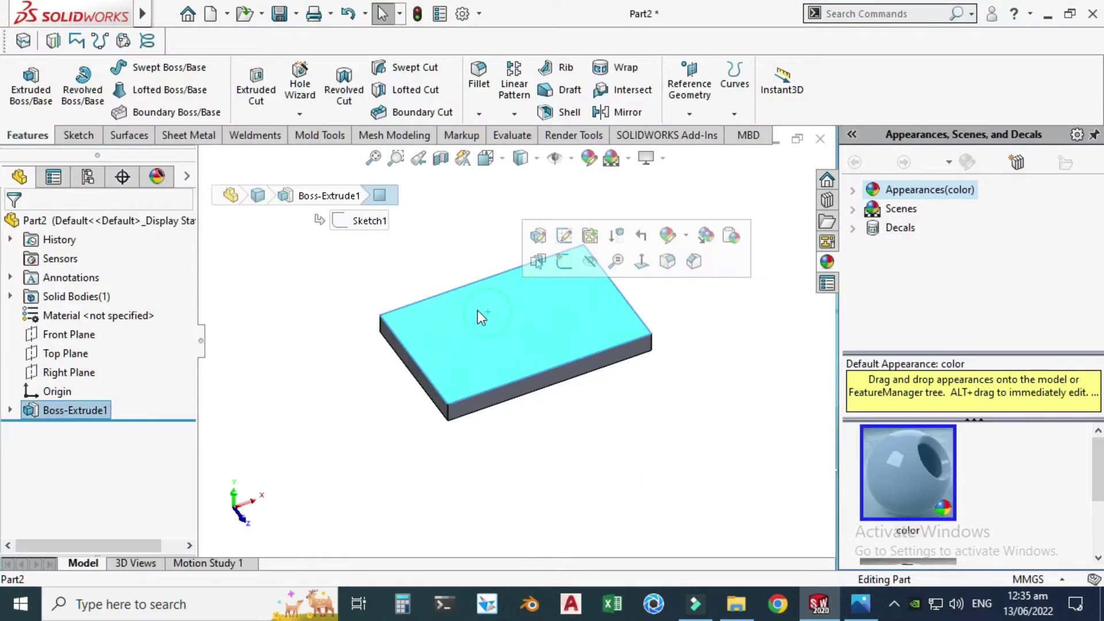
{"action": "left_click", "coordinate": [564, 261]}
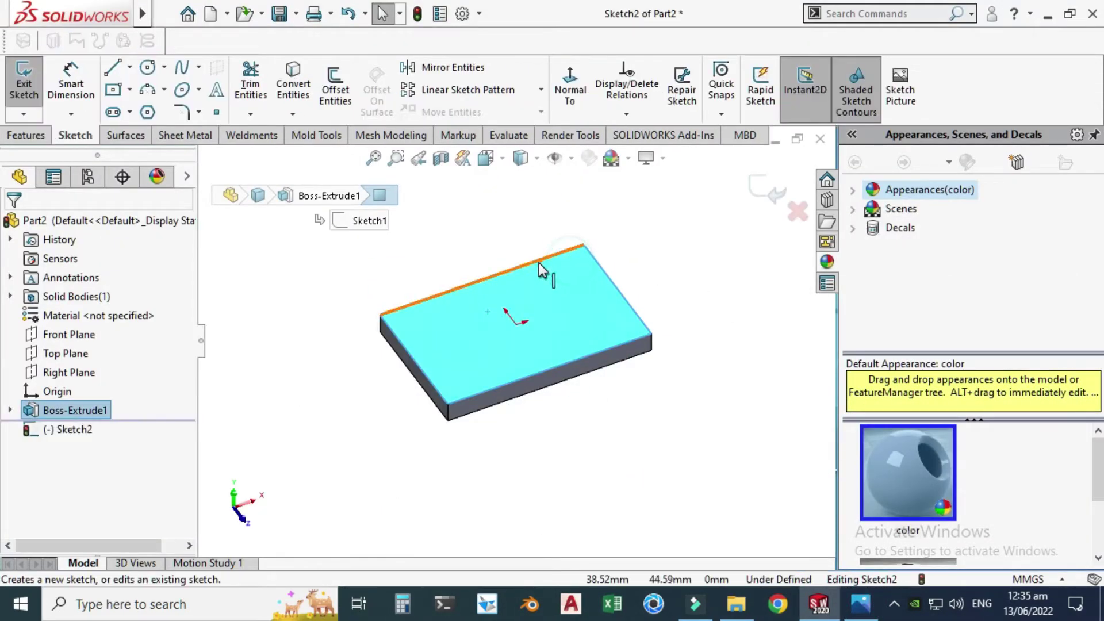
{"action": "left_click", "coordinate": [570, 92]}
{"action": "left_click", "coordinate": [148, 69]}
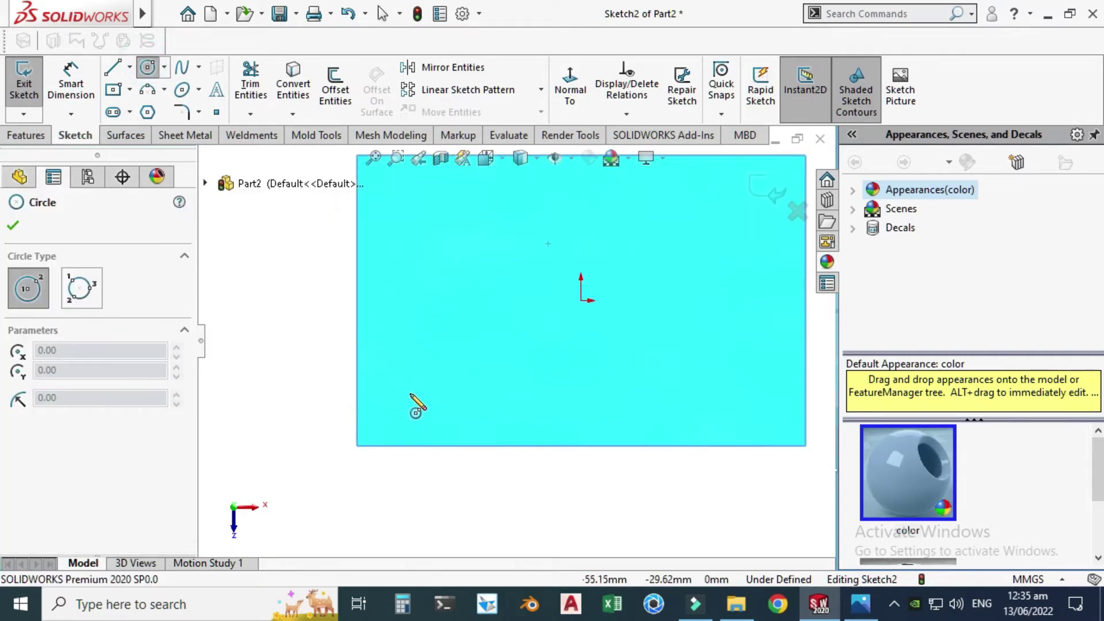
{"action": "left_click", "coordinate": [411, 392]}
{"action": "left_click", "coordinate": [427, 413]}
{"action": "key", "text": "Escape"}
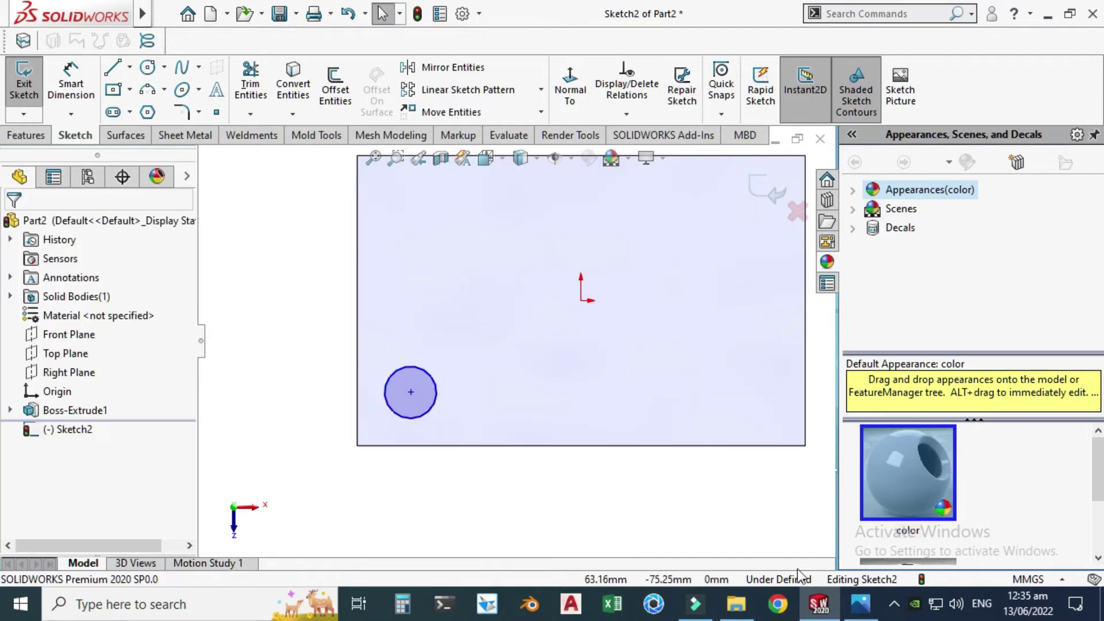
Look up the hole diameter in the reference drawing and dimension the circle to 18 mm in diameter
{"action": "left_click", "coordinate": [861, 603]}
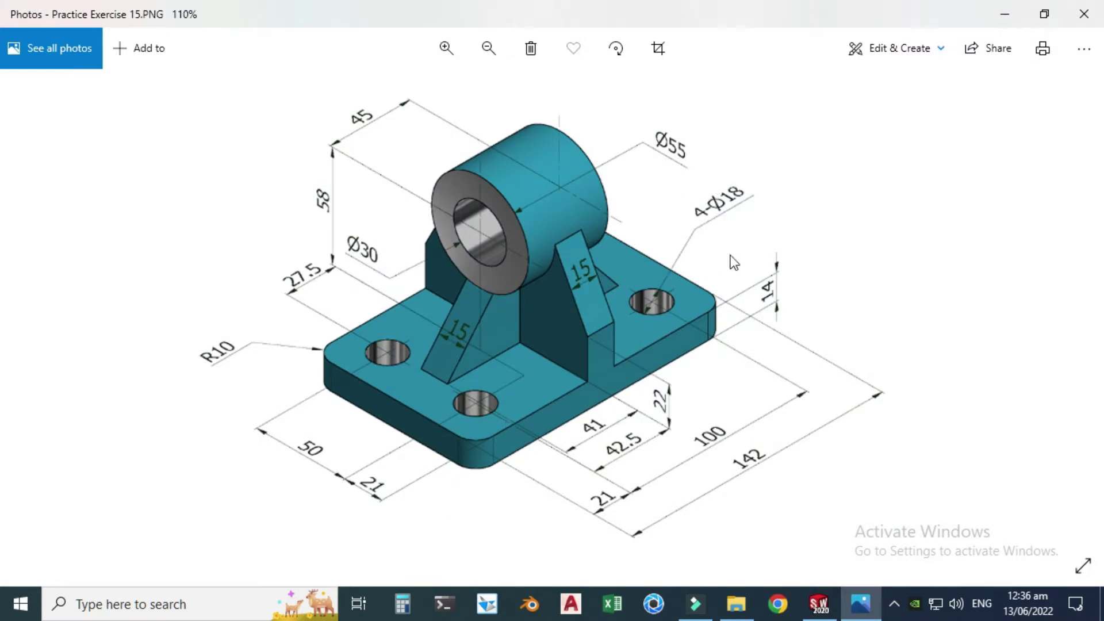
{"action": "left_click", "coordinate": [865, 599]}
{"action": "left_click", "coordinate": [71, 86]}
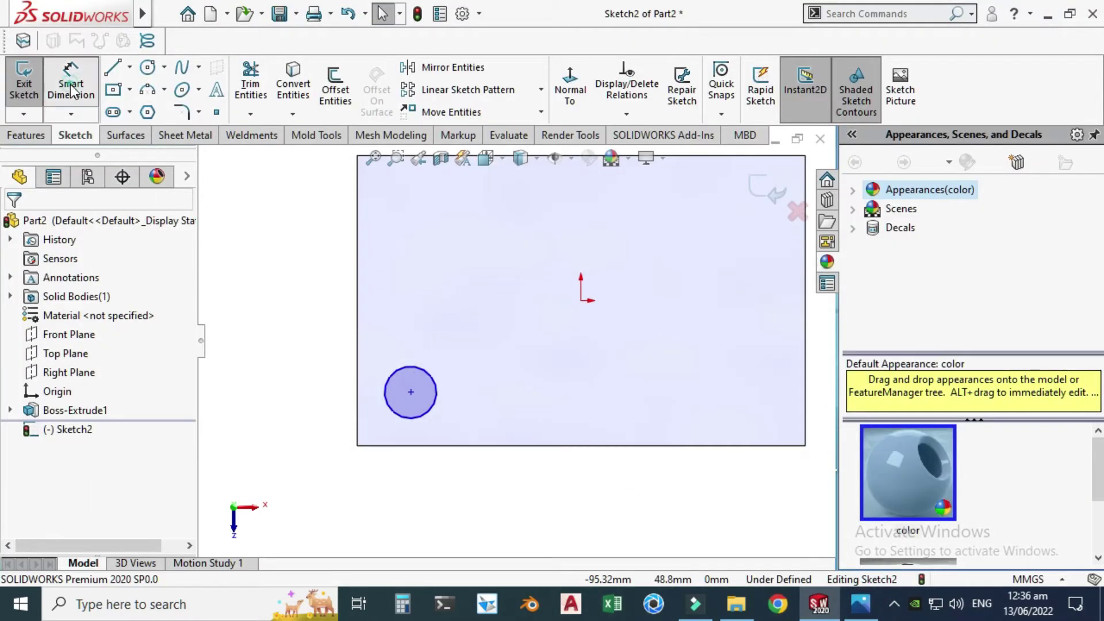
{"action": "left_click", "coordinate": [394, 416]}
{"action": "left_click", "coordinate": [296, 434]}
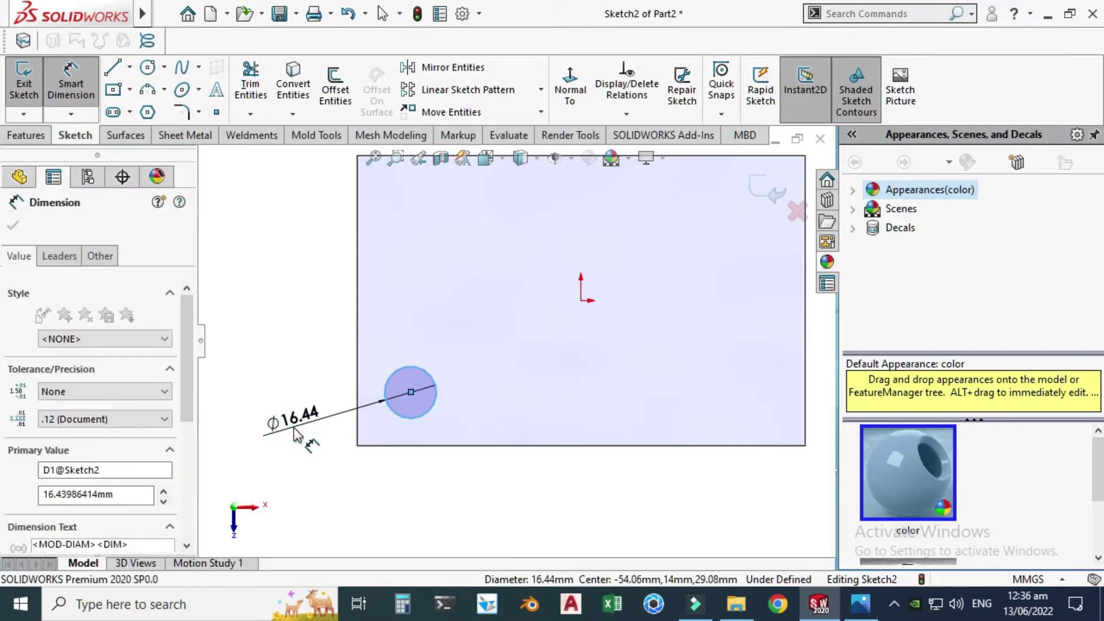
{"action": "type", "text": "18"}
{"action": "key", "text": "Return"}
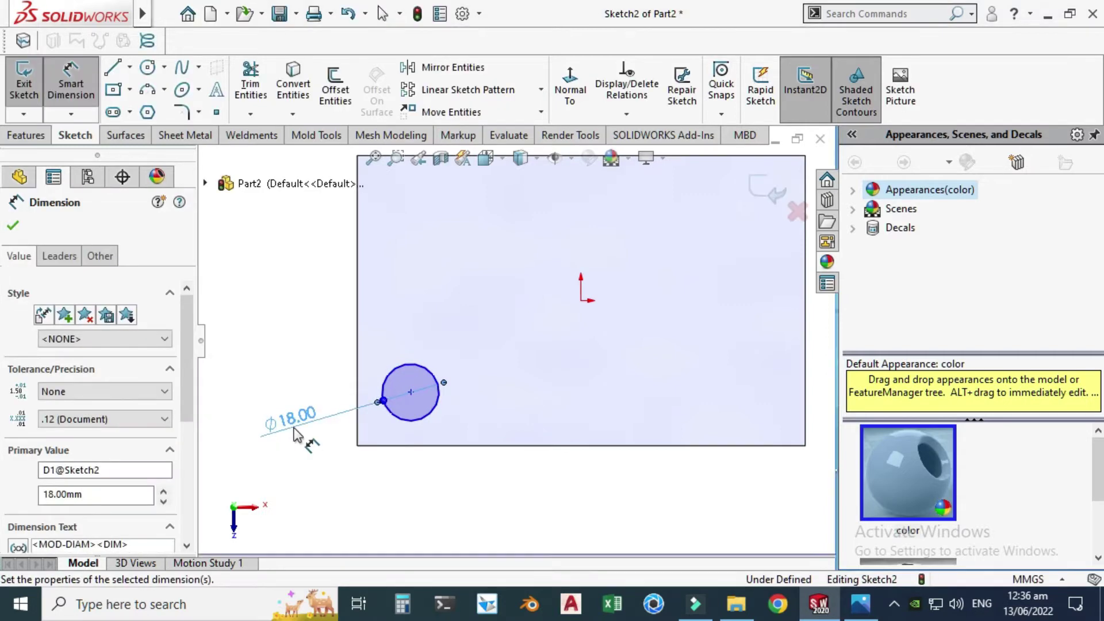
{"action": "key", "text": "Escape"}
Move the circle slightly inward and dimension its center 21 mm from the plate's left edge
{"action": "mouse_move", "coordinate": [411, 392]}
{"action": "left_mouse_down"}
{"action": "mouse_move", "coordinate": [429, 343]}
{"action": "mouse_move", "coordinate": [414, 368]}
{"action": "mouse_move", "coordinate": [424, 377]}
{"action": "left_mouse_up"}
{"action": "left_click", "coordinate": [374, 346]}
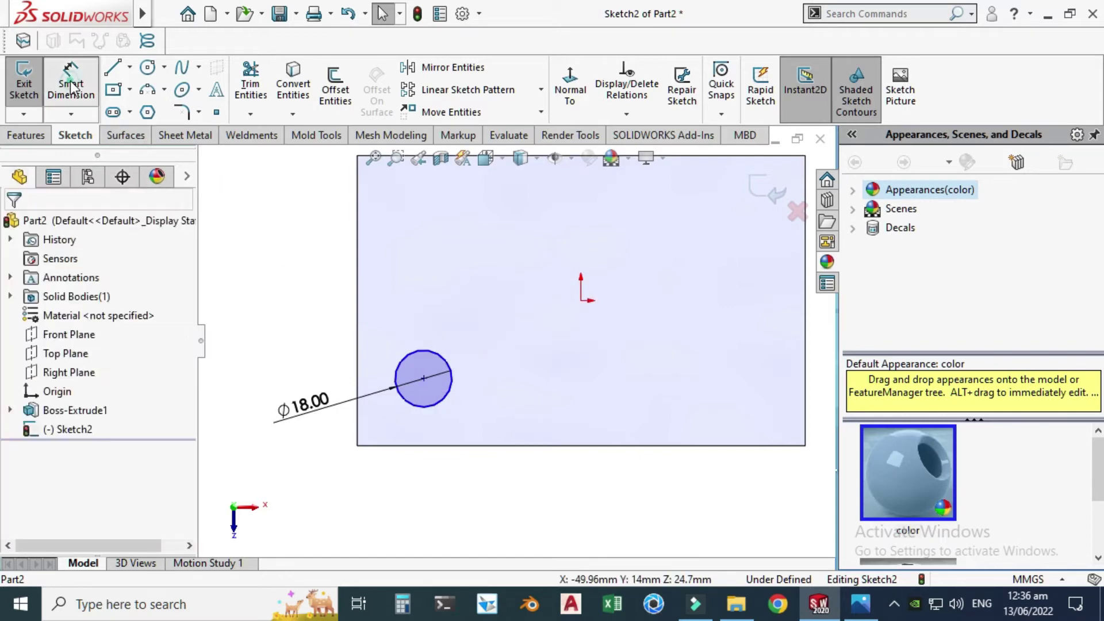
{"action": "left_click", "coordinate": [71, 86]}
{"action": "left_click", "coordinate": [358, 389]}
{"action": "left_click", "coordinate": [423, 378]}
{"action": "left_click", "coordinate": [415, 300]}
{"action": "type", "text": "21"}
{"action": "key", "text": "Return"}
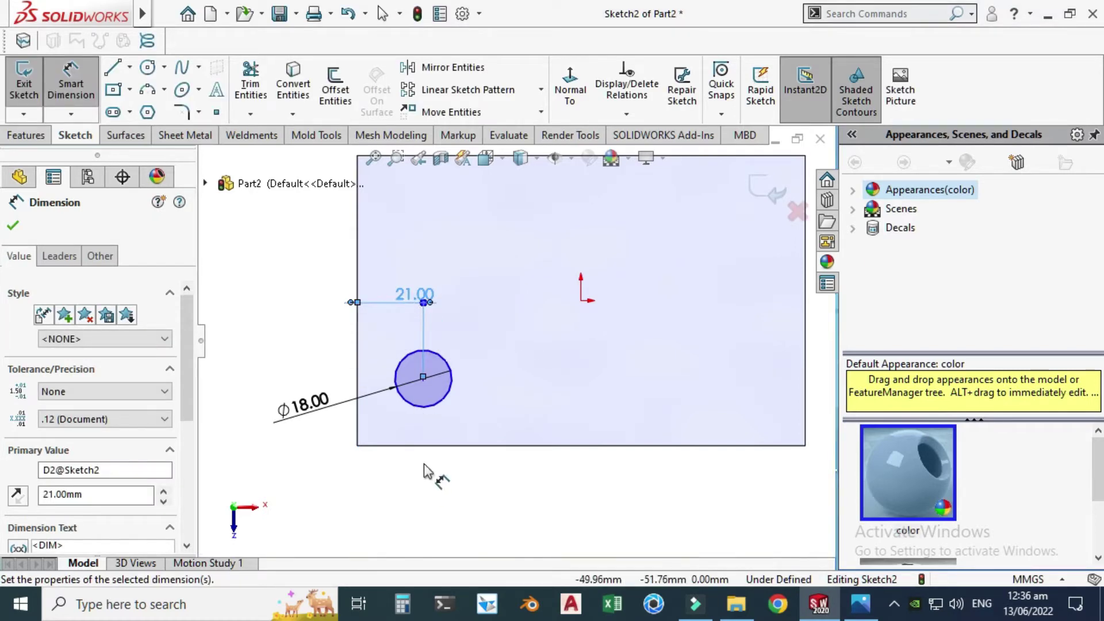
Dimension the circle's center 21 mm from the plate's lower edge
{"action": "left_click", "coordinate": [433, 446]}
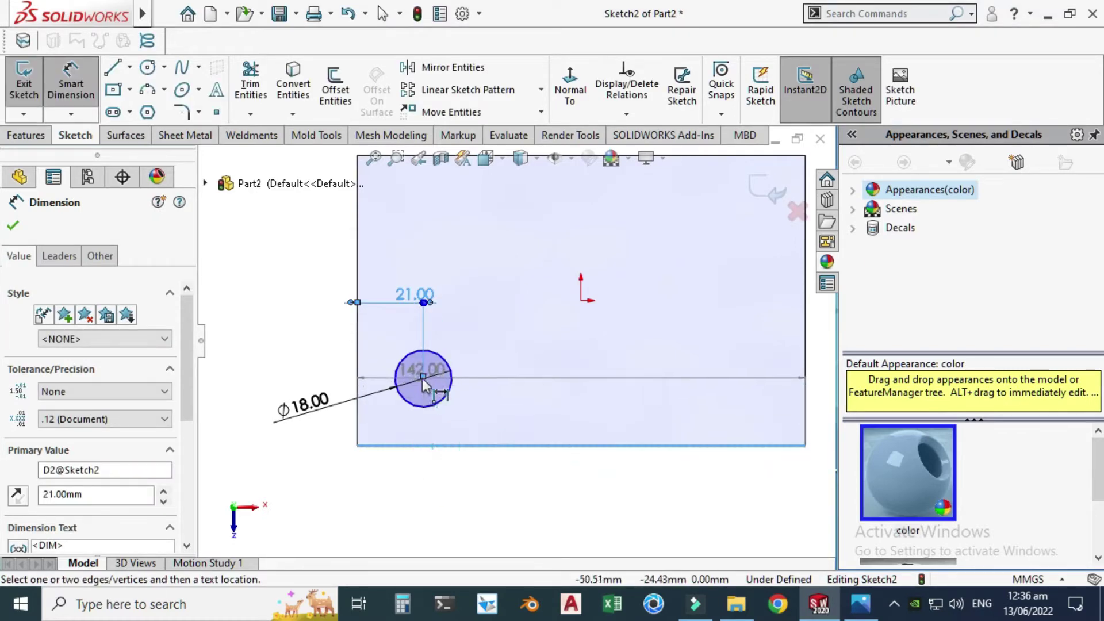
{"action": "left_click", "coordinate": [423, 379]}
{"action": "left_click", "coordinate": [293, 356]}
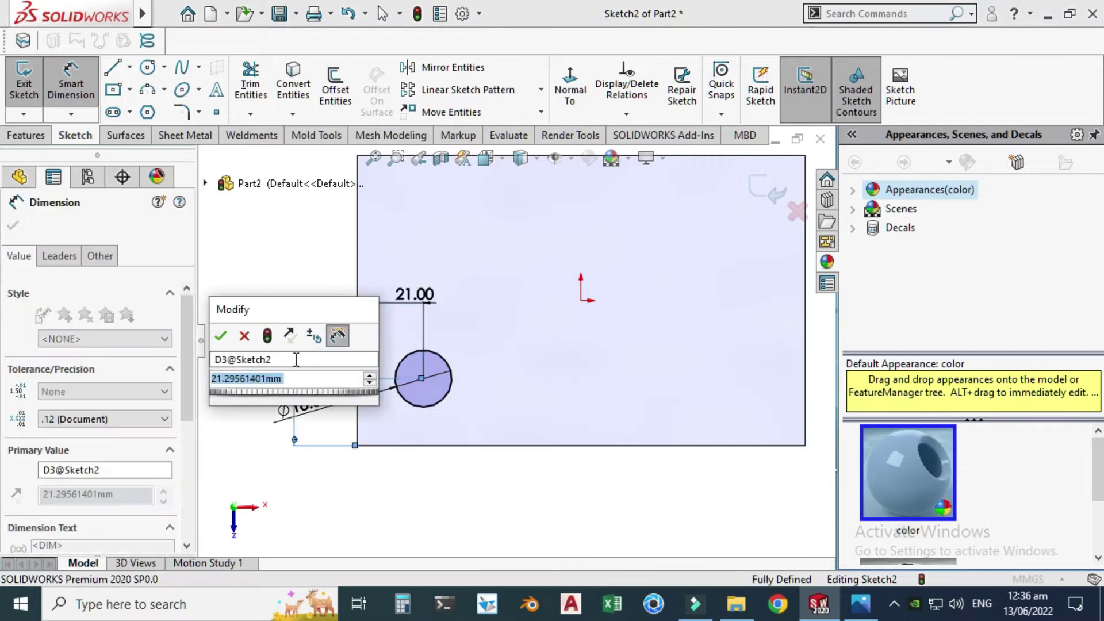
{"action": "type", "text": "21"}
{"action": "key", "text": "Return"}
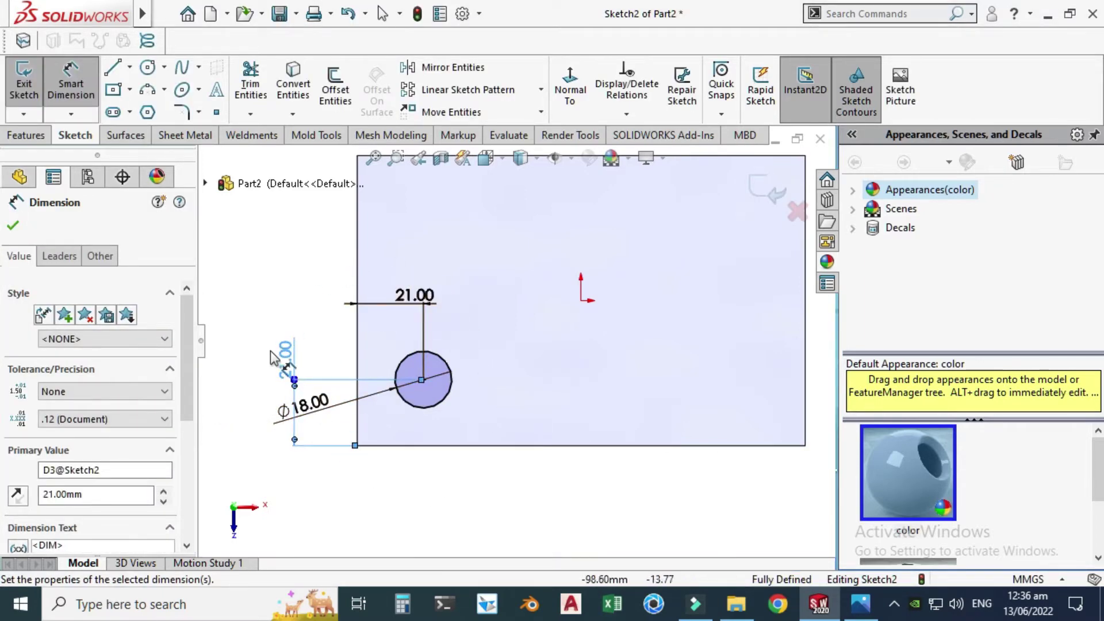
{"action": "key", "text": "z"}
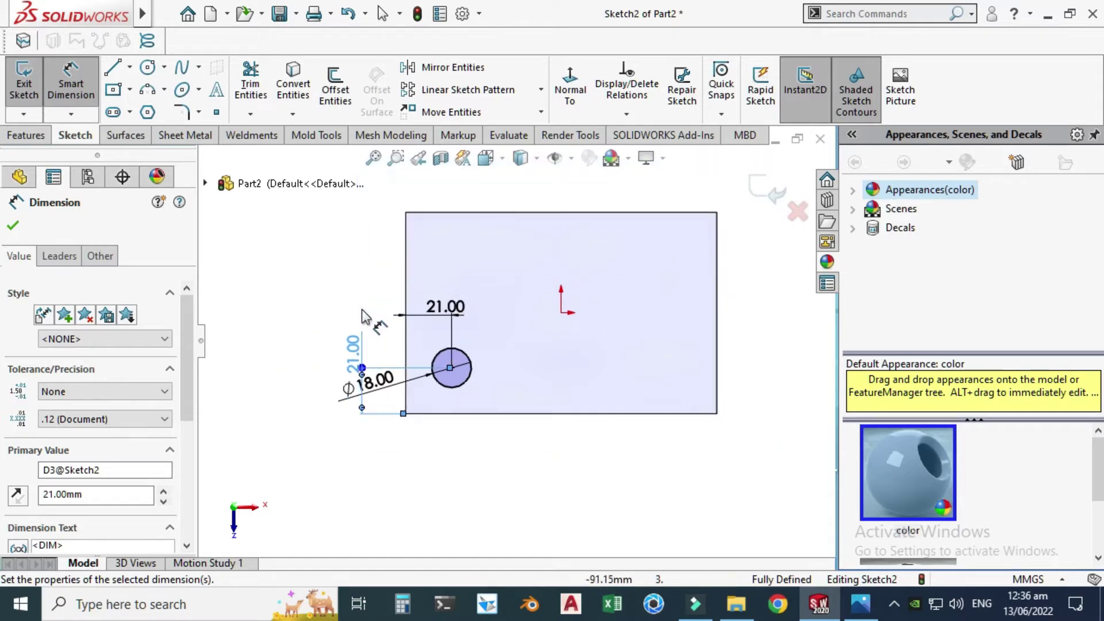
{"action": "right_click", "coordinate": [352, 226]}
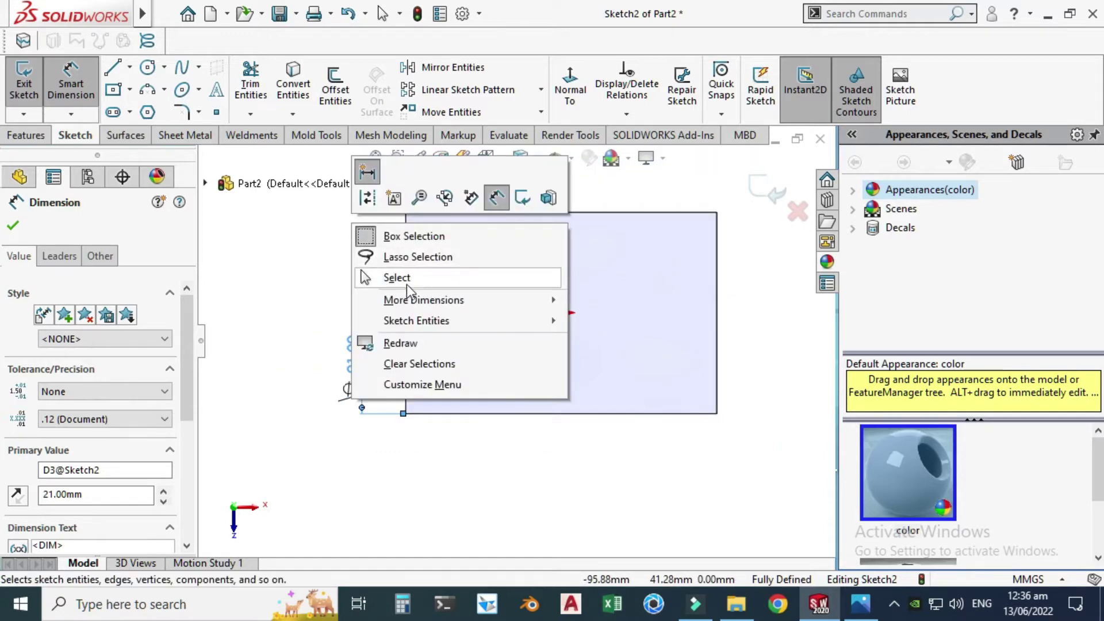
{"action": "left_click", "coordinate": [311, 245]}
Draw a vertical centerline between the midpoints of the plate's upper and lower edges
{"action": "left_click", "coordinate": [129, 67]}
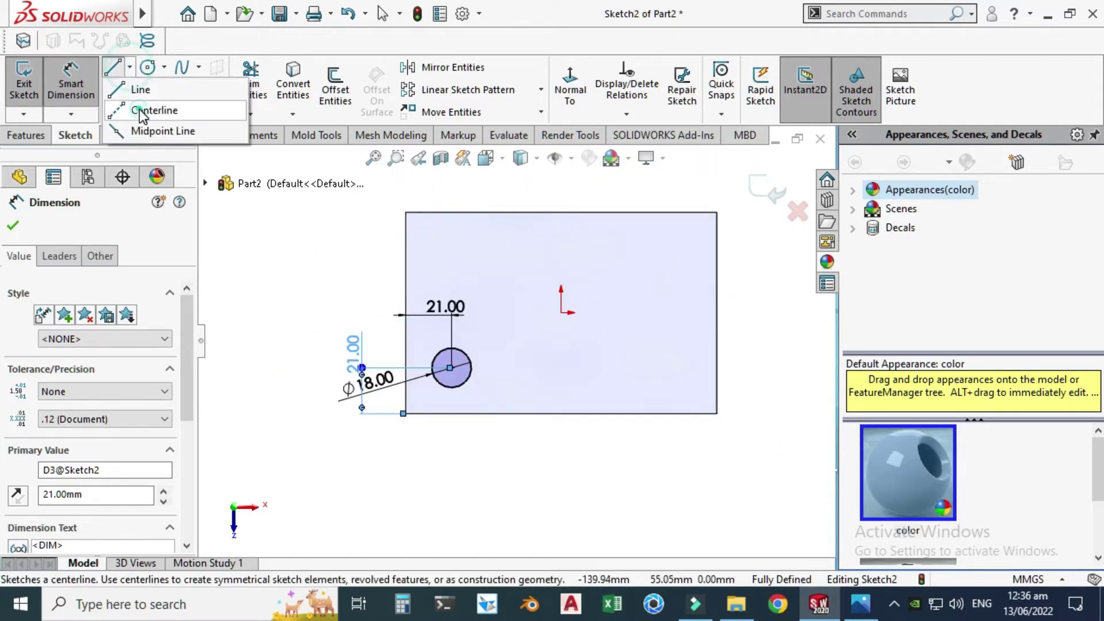
{"action": "left_click", "coordinate": [217, 111]}
{"action": "left_click", "coordinate": [561, 212]}
{"action": "double_click", "coordinate": [591, 424]}
{"action": "key", "text": "Escape"}
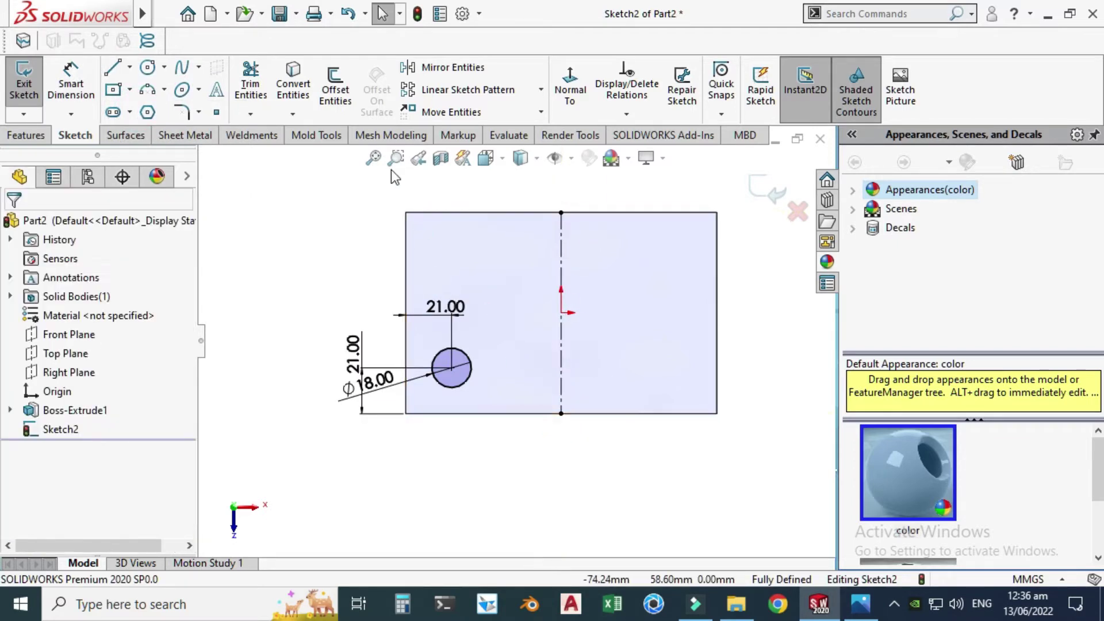
Mirror a copy of the 18 mm circle about the vertical centerline
{"action": "left_click", "coordinate": [414, 70]}
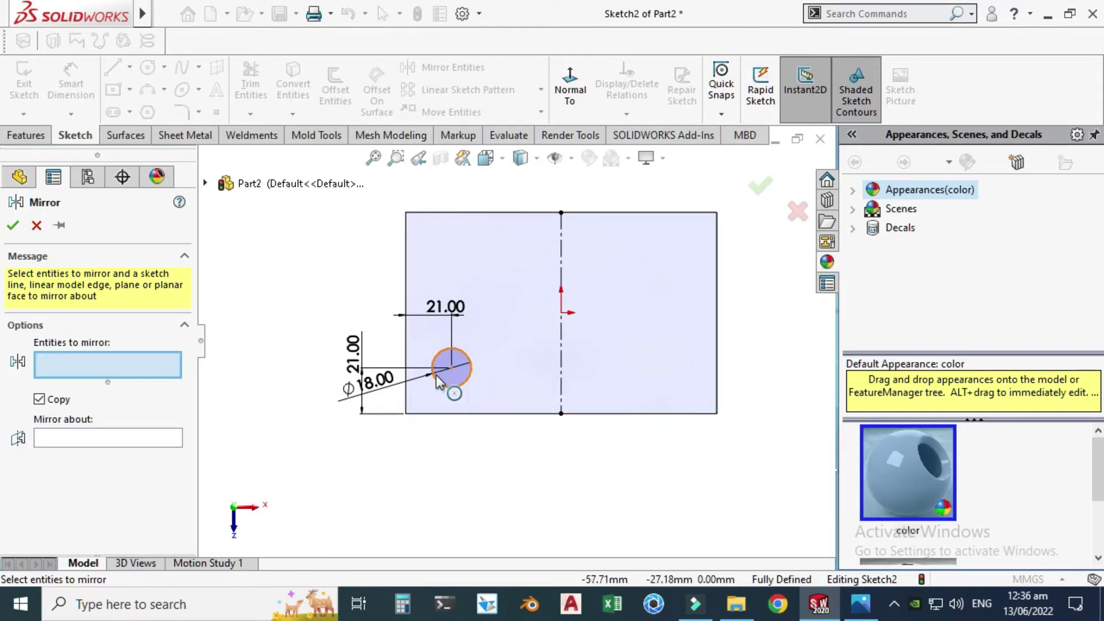
{"action": "left_click", "coordinate": [451, 386]}
{"action": "left_click", "coordinate": [154, 440]}
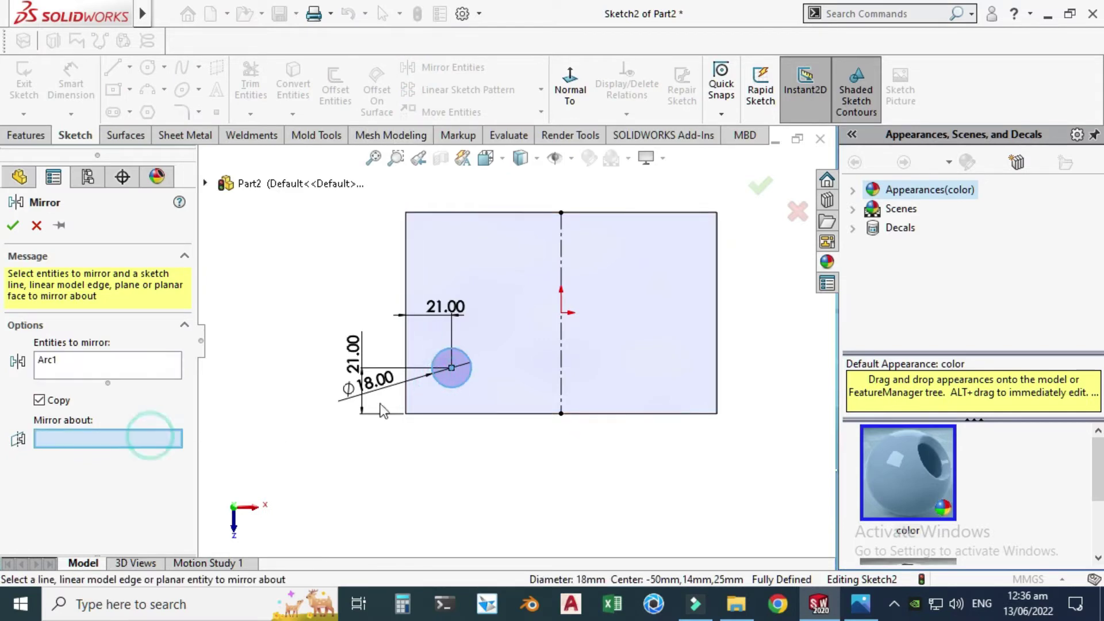
{"action": "left_click", "coordinate": [562, 375]}
{"action": "left_click", "coordinate": [13, 226]}
{"action": "scroll", "coordinate": [475, 249], "scroll_direction": "down", "scroll_amount": 1}
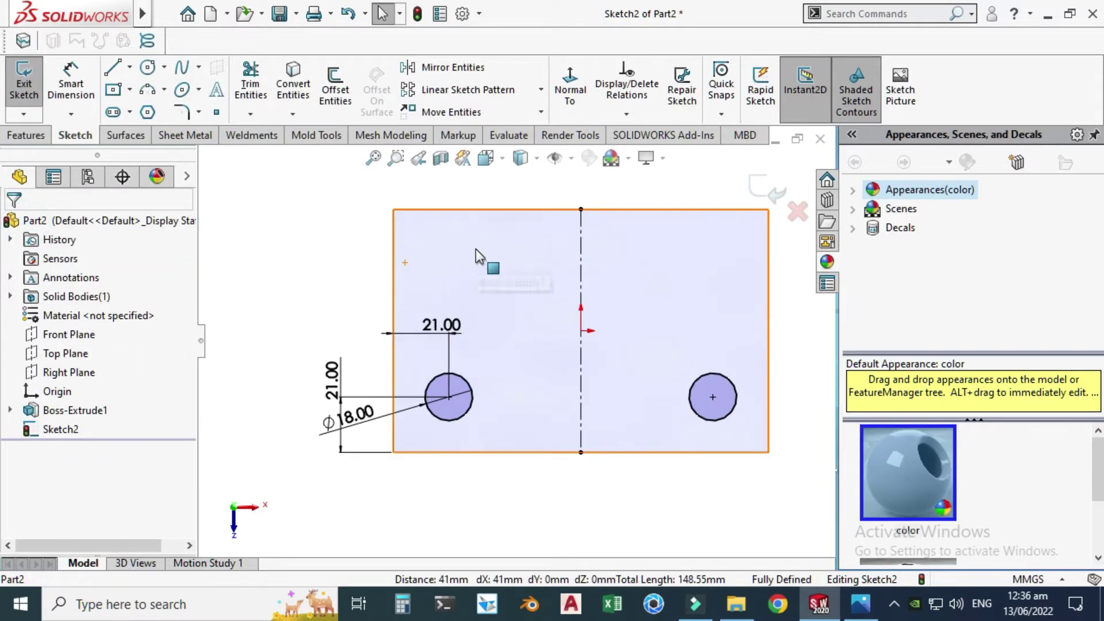
Draw a horizontal centerline between the midpoints of the plate's left and right edges
{"action": "left_click", "coordinate": [130, 67]}
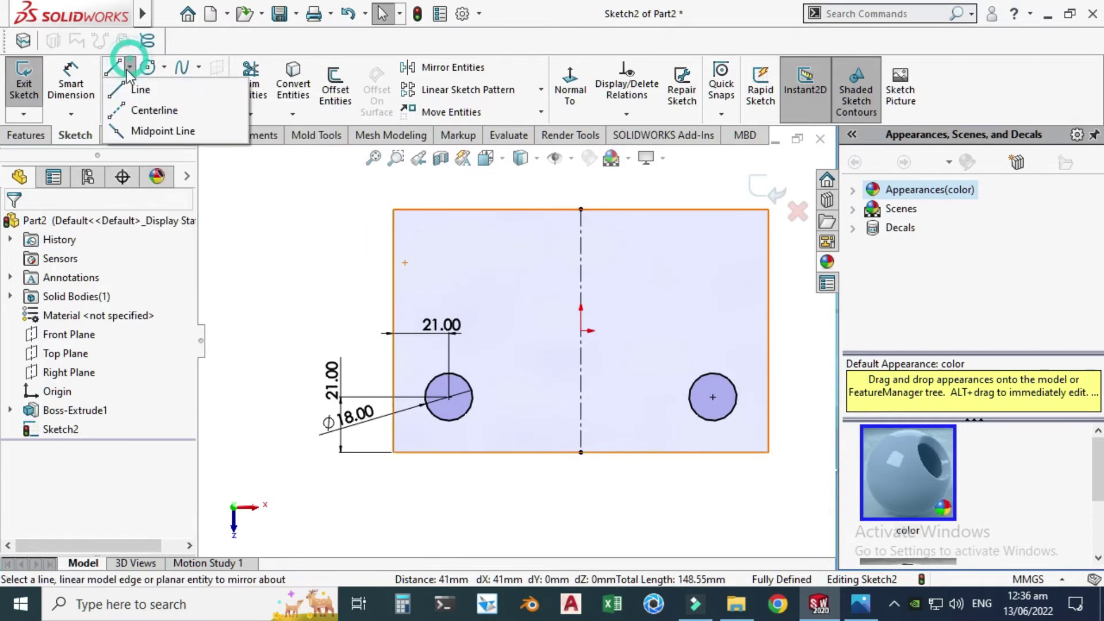
{"action": "left_click", "coordinate": [144, 110]}
{"action": "left_click", "coordinate": [391, 330]}
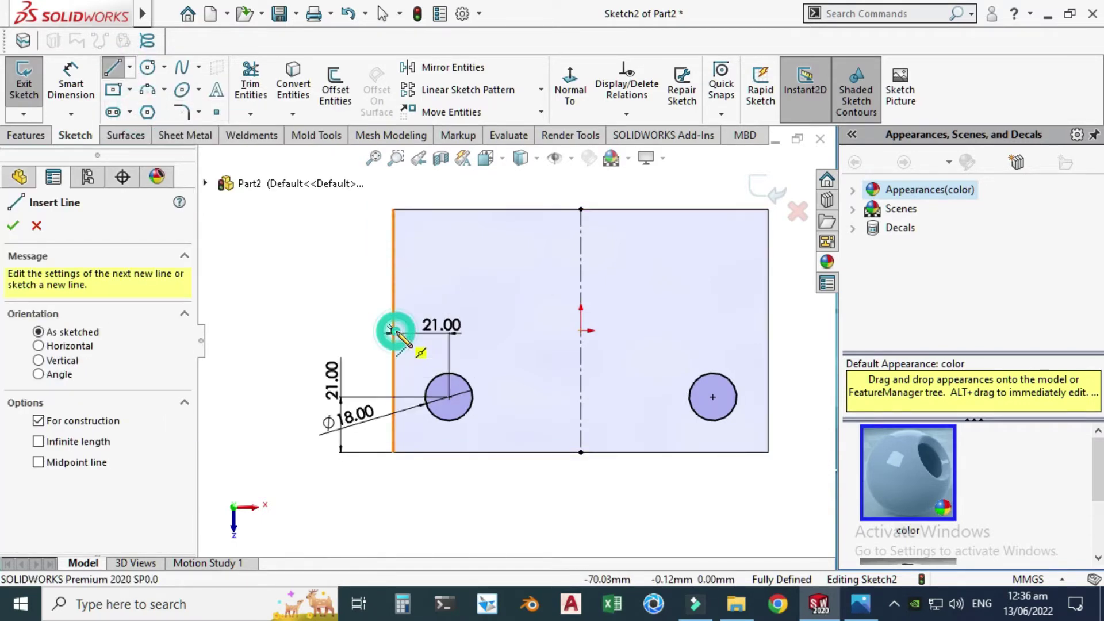
{"action": "left_click", "coordinate": [768, 330]}
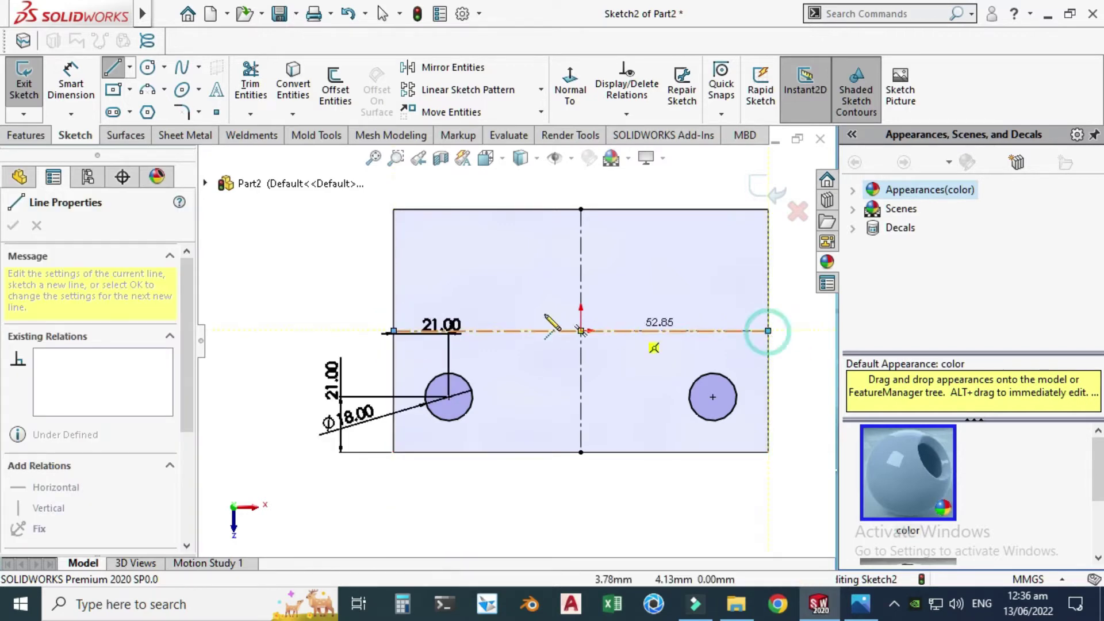
{"action": "key", "text": "Escape"}
Mirror copies of both lower circles about the horizontal centerline to complete the four-hole layout
{"action": "left_click", "coordinate": [423, 68]}
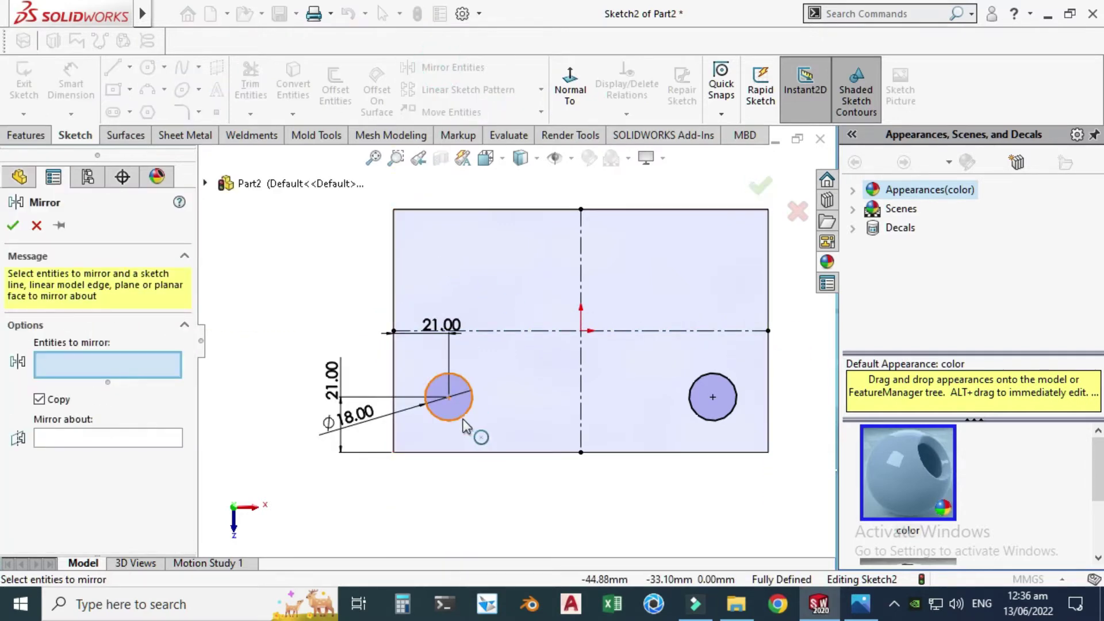
{"action": "left_click", "coordinate": [463, 419]}
{"action": "left_click", "coordinate": [701, 419]}
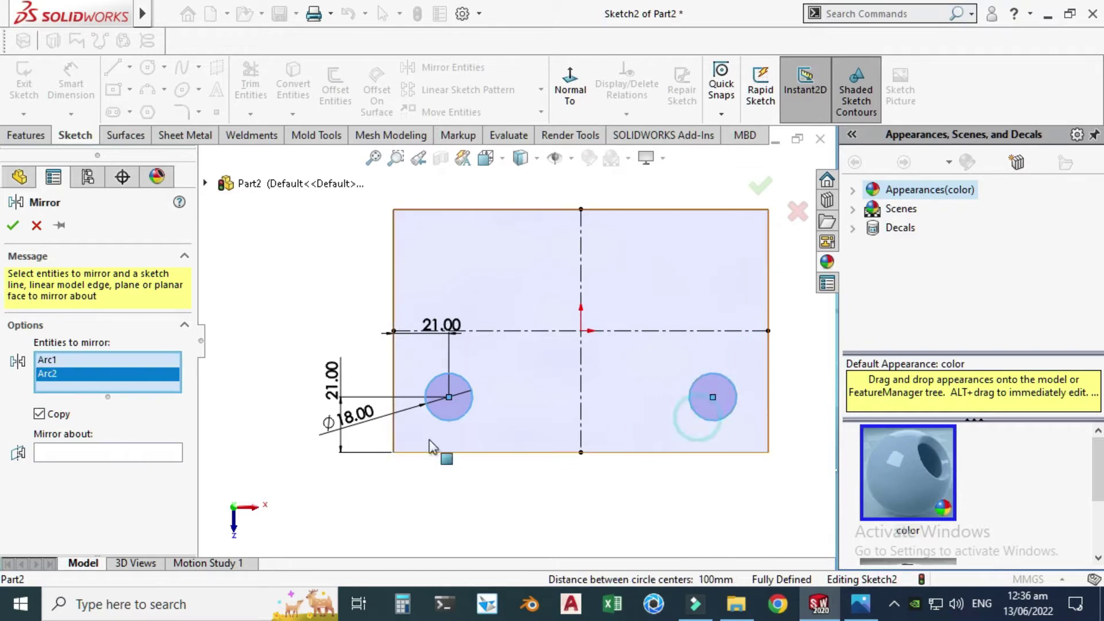
{"action": "left_click", "coordinate": [115, 457]}
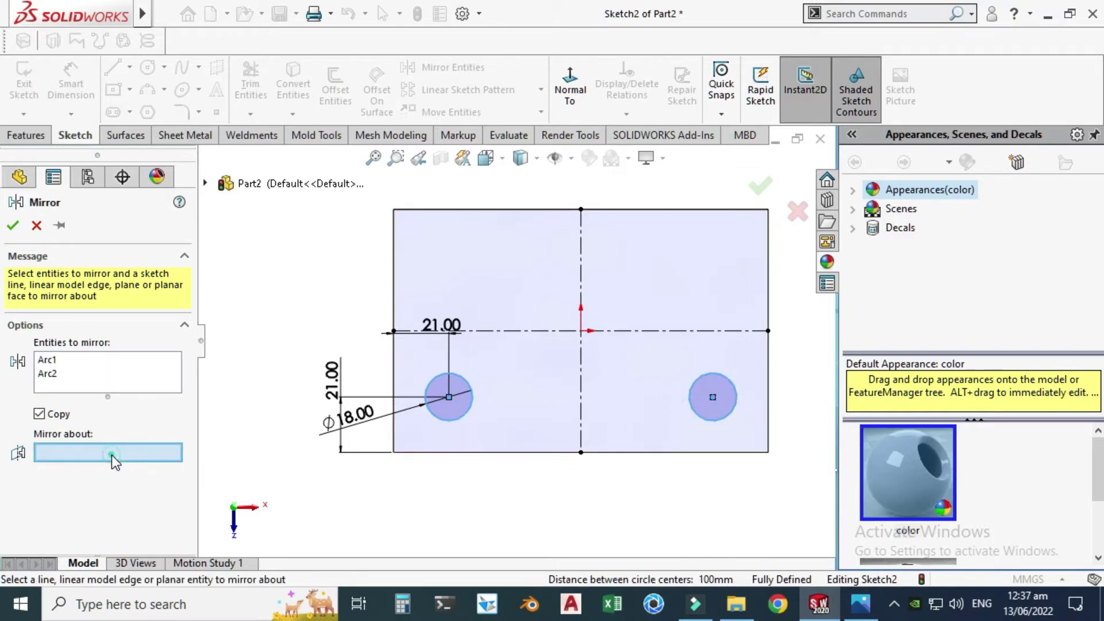
{"action": "left_click", "coordinate": [509, 330]}
{"action": "left_click", "coordinate": [13, 225]}
{"action": "key", "text": "z"}
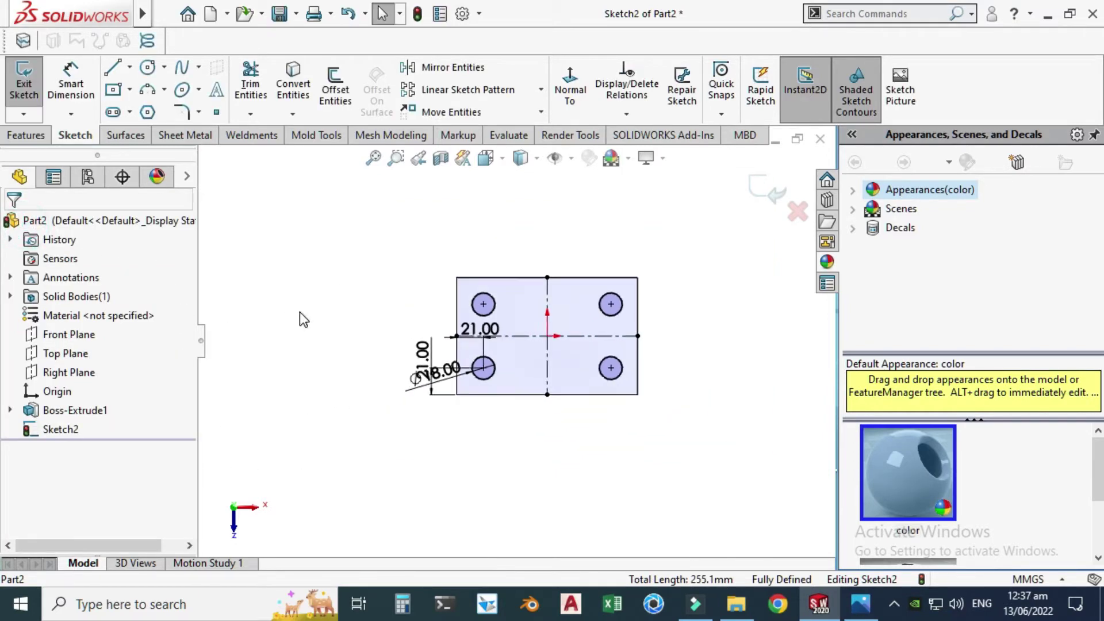
Cut the four 18 mm circles through the entire base plate with an Extruded Cut set to Through All
{"action": "right_click", "coordinate": [343, 233]}
{"action": "mouse_move", "coordinate": [368, 267]}
{"action": "left_click", "coordinate": [615, 330]}
{"action": "mouse_move", "coordinate": [604, 468]}
{"action": "left_mouse_down"}
{"action": "mouse_move", "coordinate": [646, 357]}
{"action": "mouse_move", "coordinate": [638, 339]}
{"action": "left_mouse_up"}
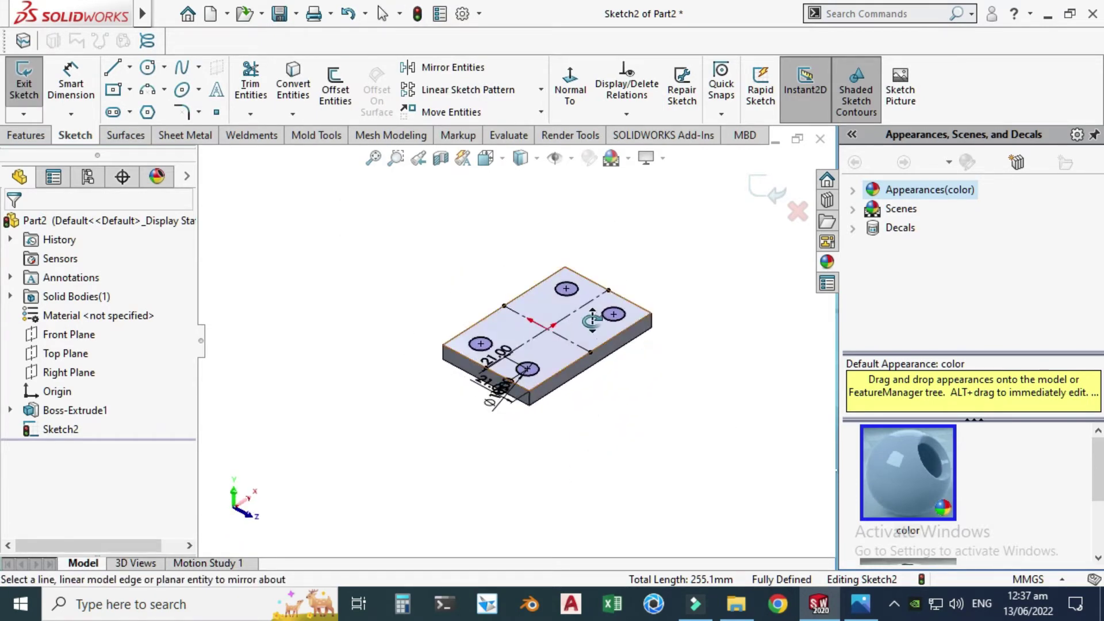
{"action": "left_click", "coordinate": [29, 136]}
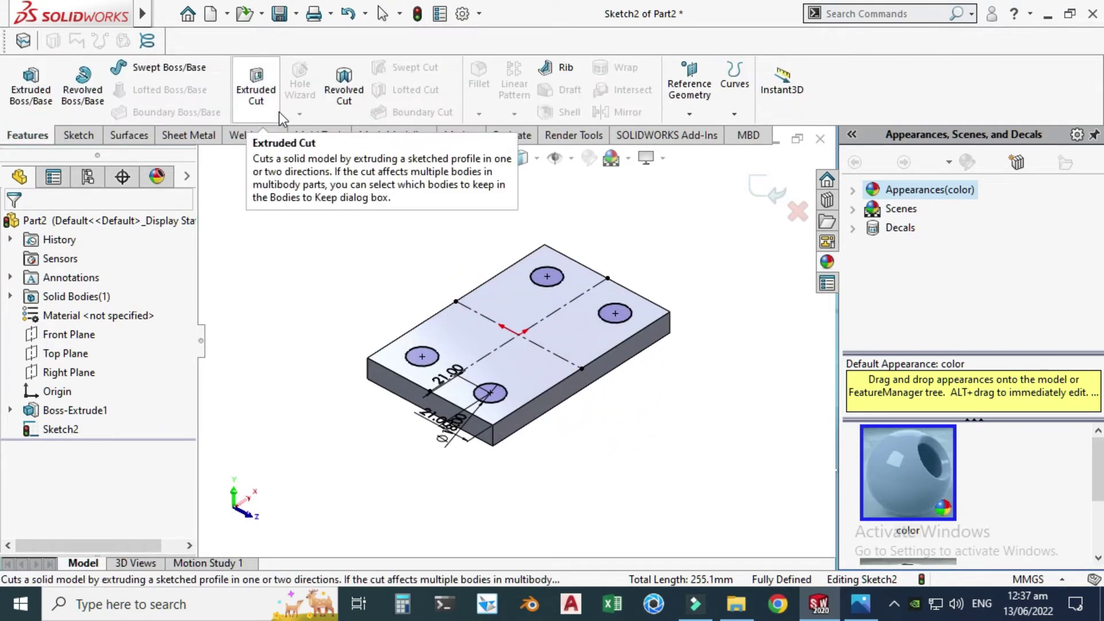
{"action": "left_click", "coordinate": [254, 92]}
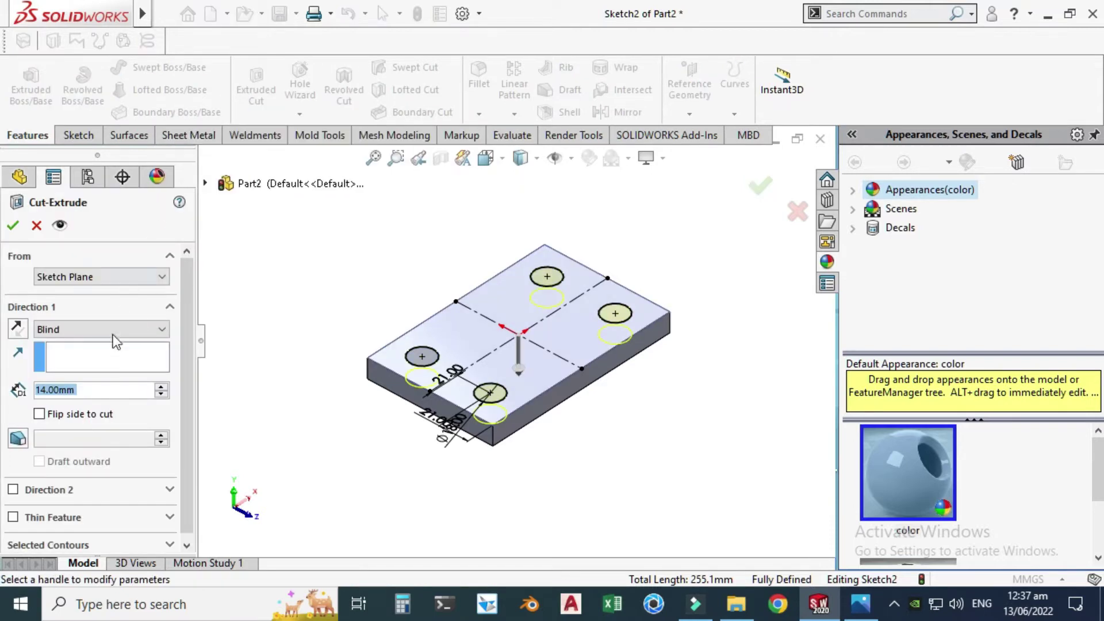
{"action": "left_click", "coordinate": [94, 332]}
{"action": "left_click", "coordinate": [94, 357]}
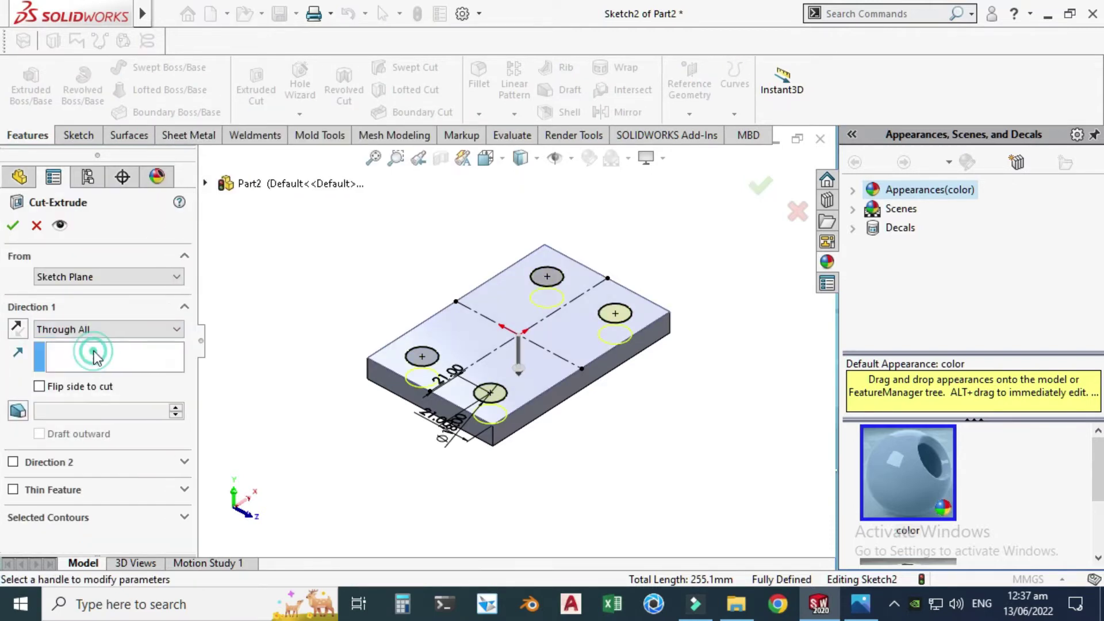
{"action": "left_click", "coordinate": [13, 225]}
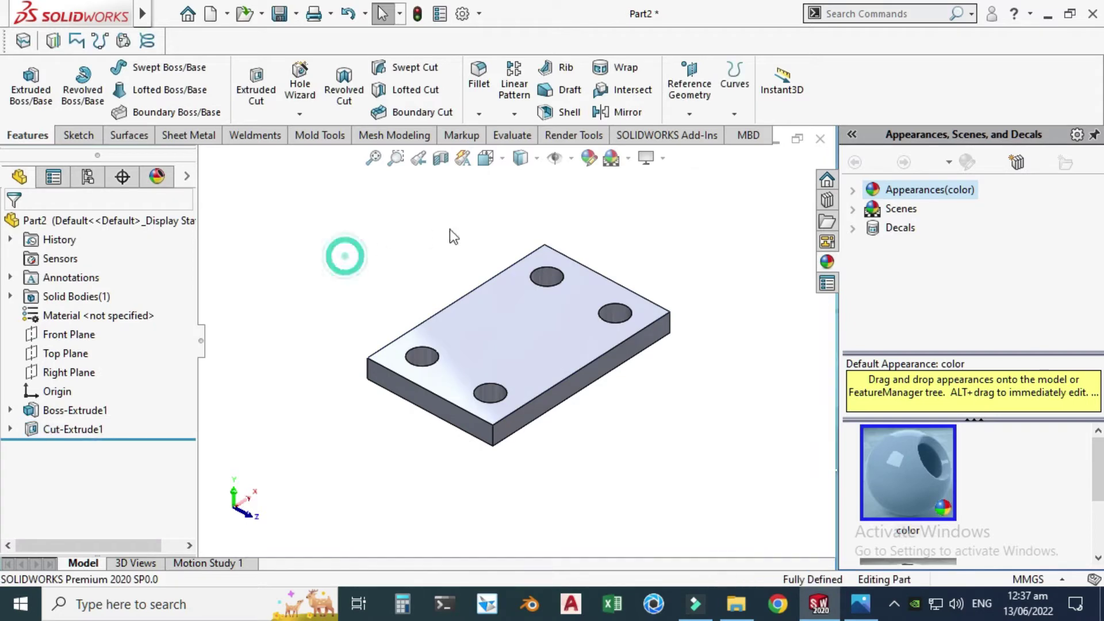
{"action": "right_click", "coordinate": [595, 215]}
{"action": "left_click", "coordinate": [656, 289]}
{"action": "left_click_drag", "start_coordinate": [616, 316], "coordinate": [542, 318]}
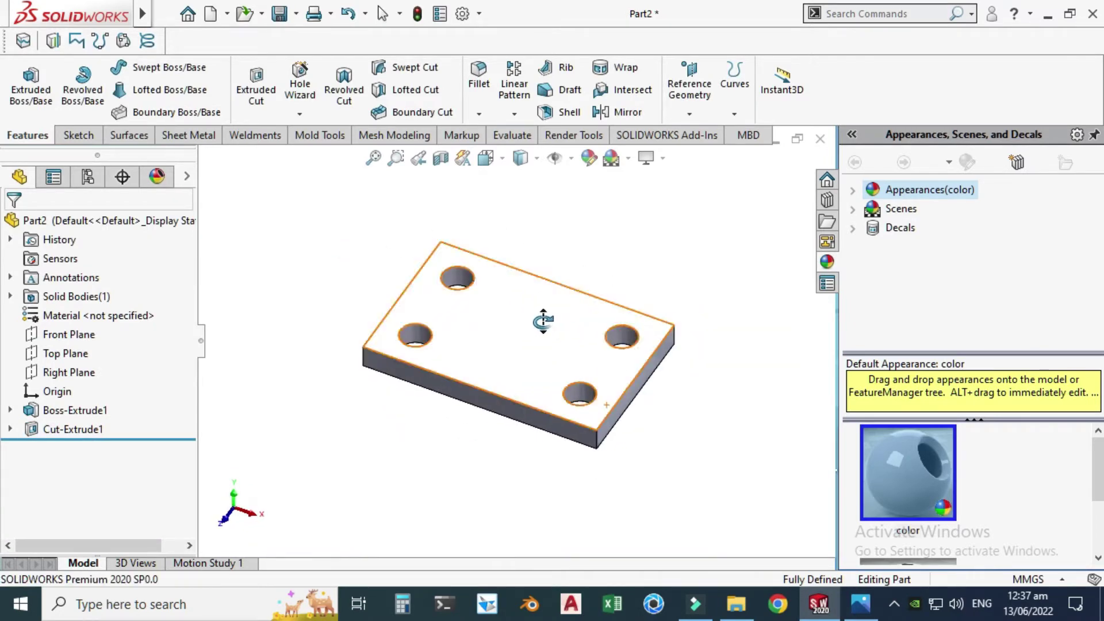
{"action": "left_click", "coordinate": [301, 116]}
{"action": "left_click", "coordinate": [309, 133]}
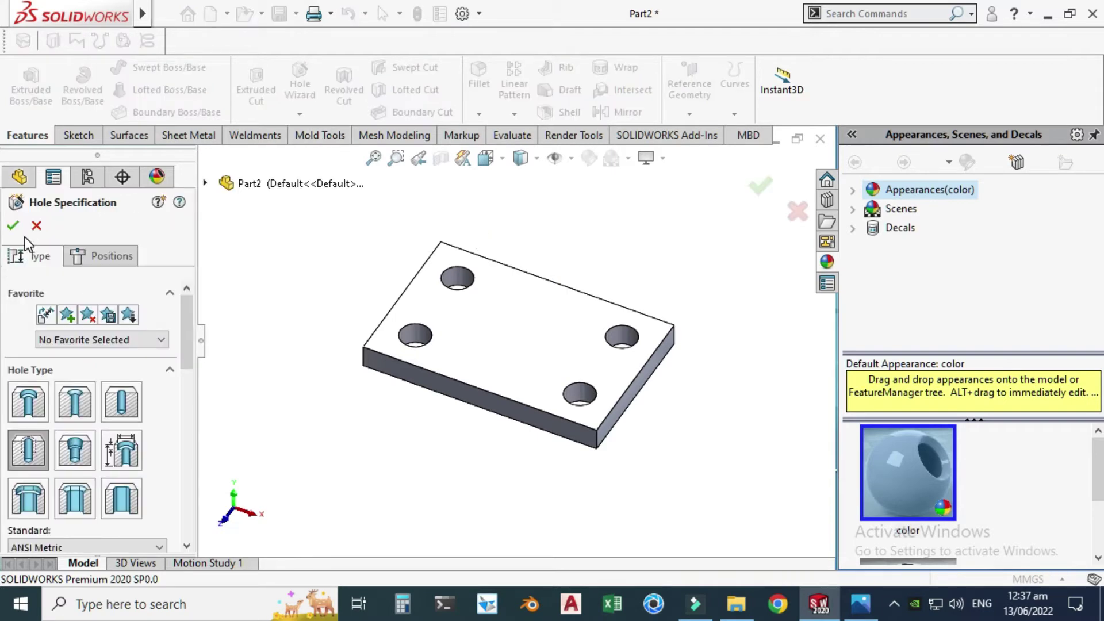
{"action": "left_click", "coordinate": [36, 225]}
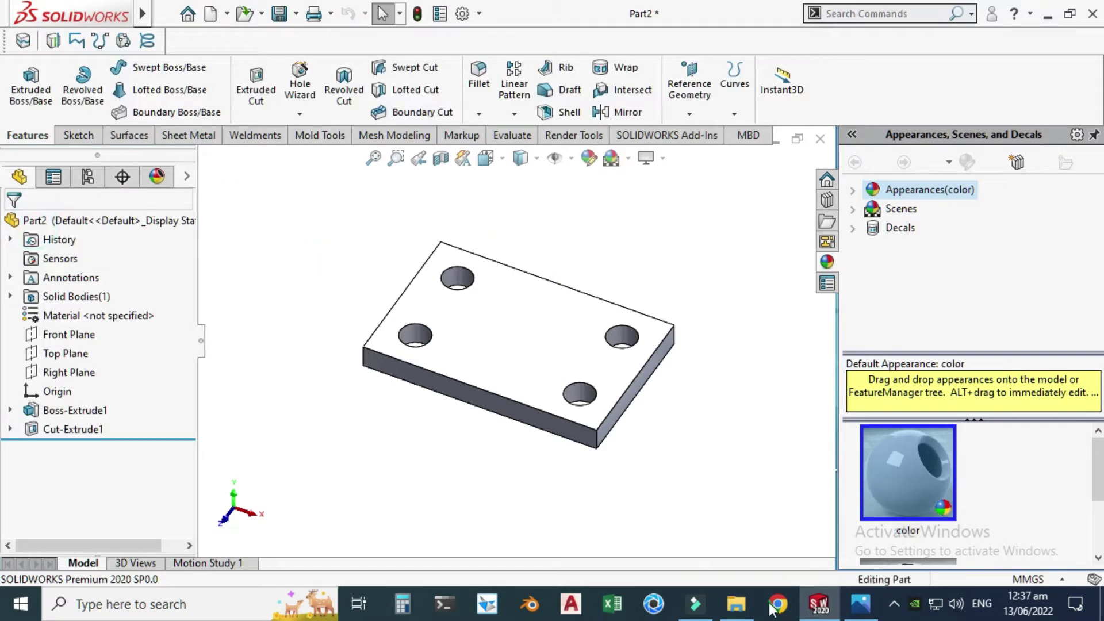
Round the base plate's four vertical corner edges with a symmetric, constant-size 10 mm fillet, following the R10 callout in the reference drawing
{"action": "left_click", "coordinate": [861, 604]}
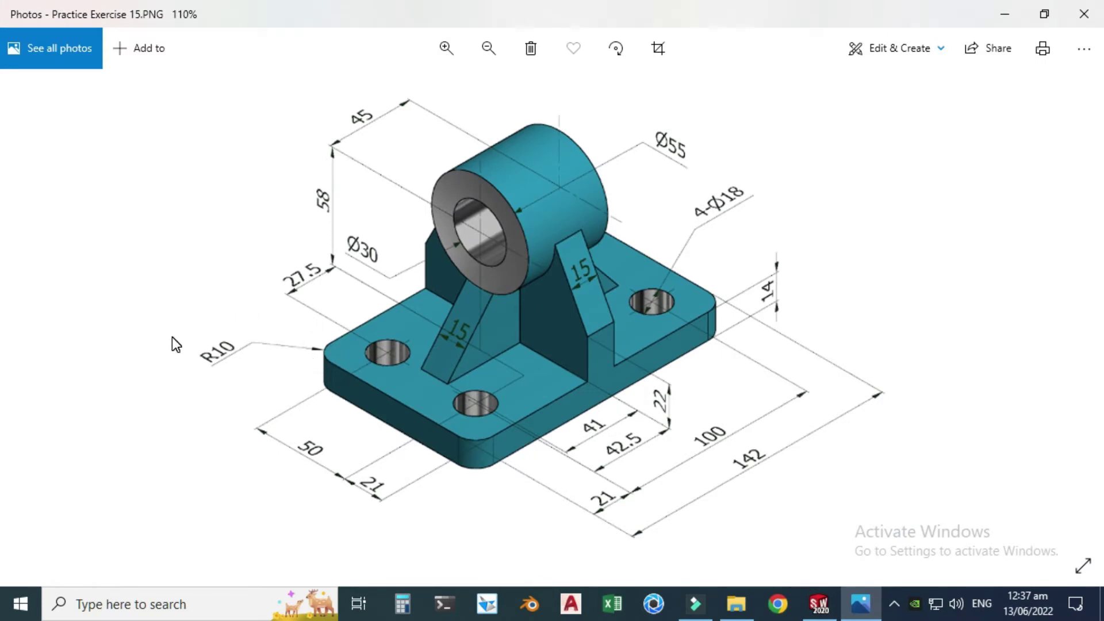
{"action": "left_click", "coordinate": [819, 604]}
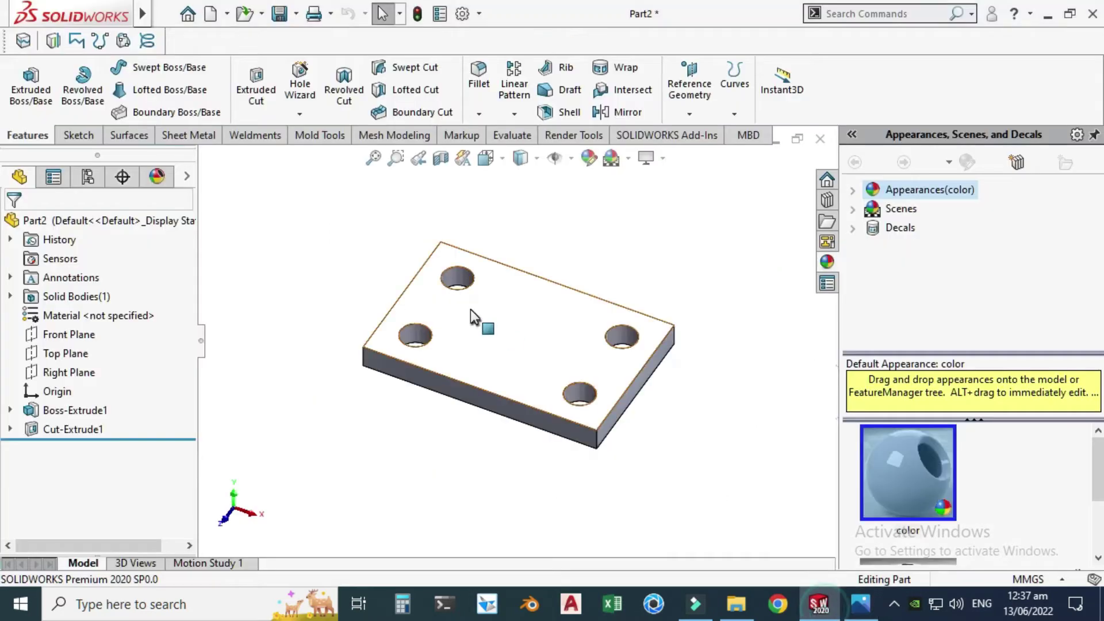
{"action": "left_click", "coordinate": [479, 114]}
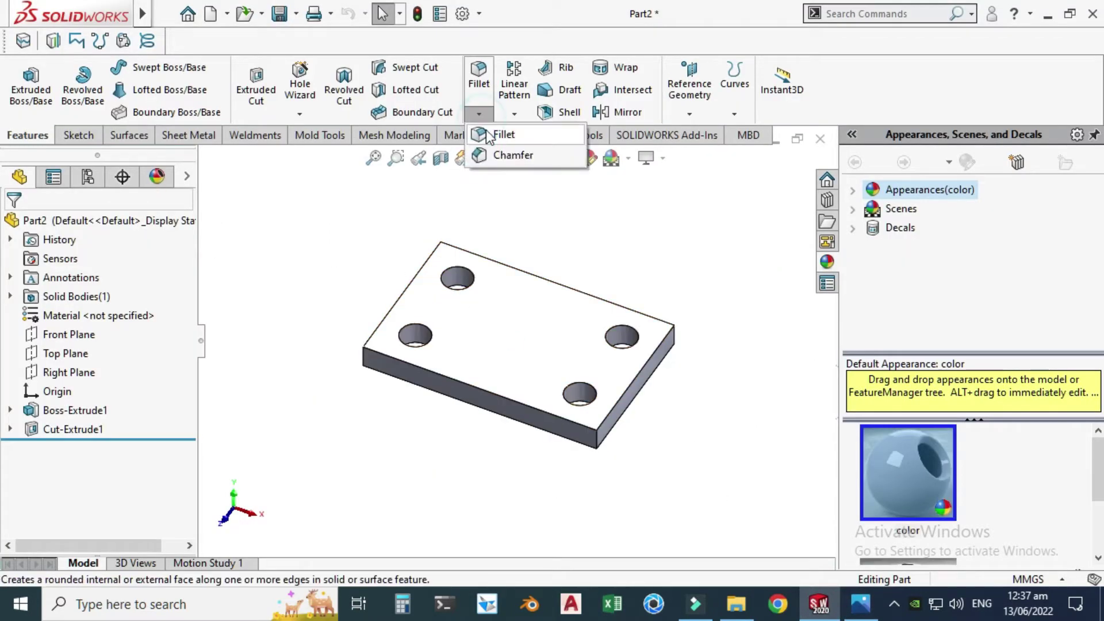
{"action": "left_click", "coordinate": [498, 135]}
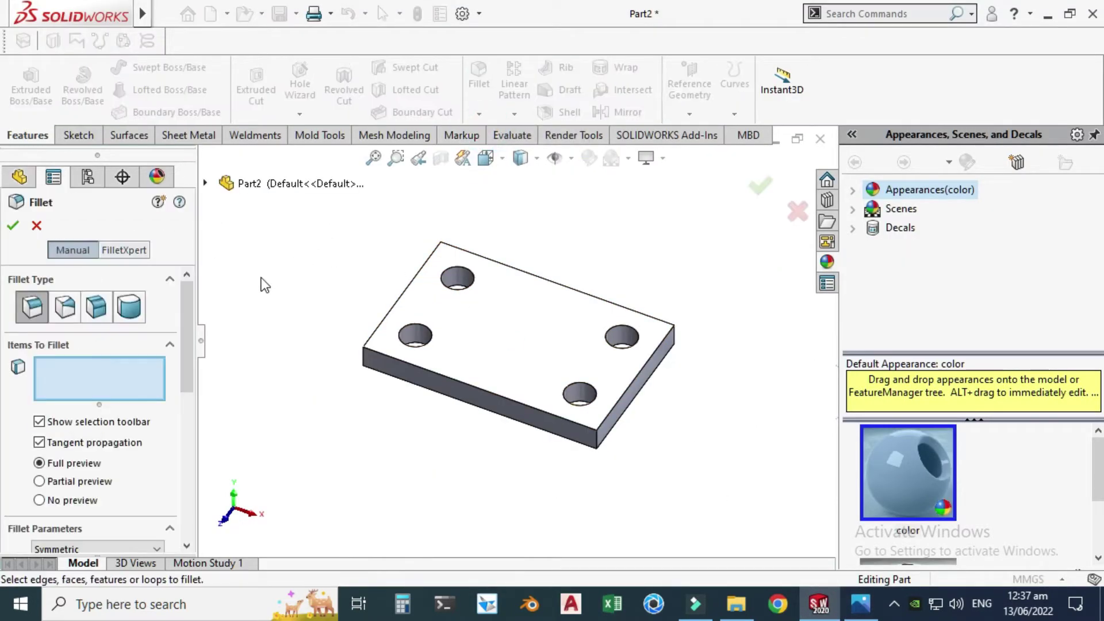
{"action": "scroll", "coordinate": [188, 330], "scroll_direction": "down", "scroll_amount": 5}
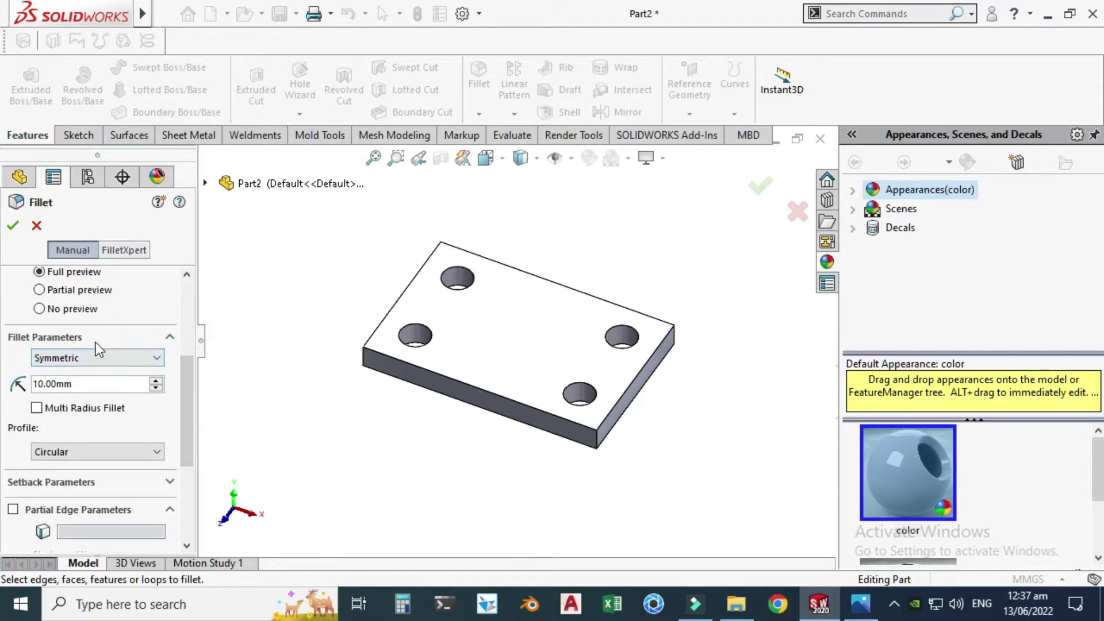
{"action": "scroll", "coordinate": [178, 345], "scroll_direction": "up", "scroll_amount": 5}
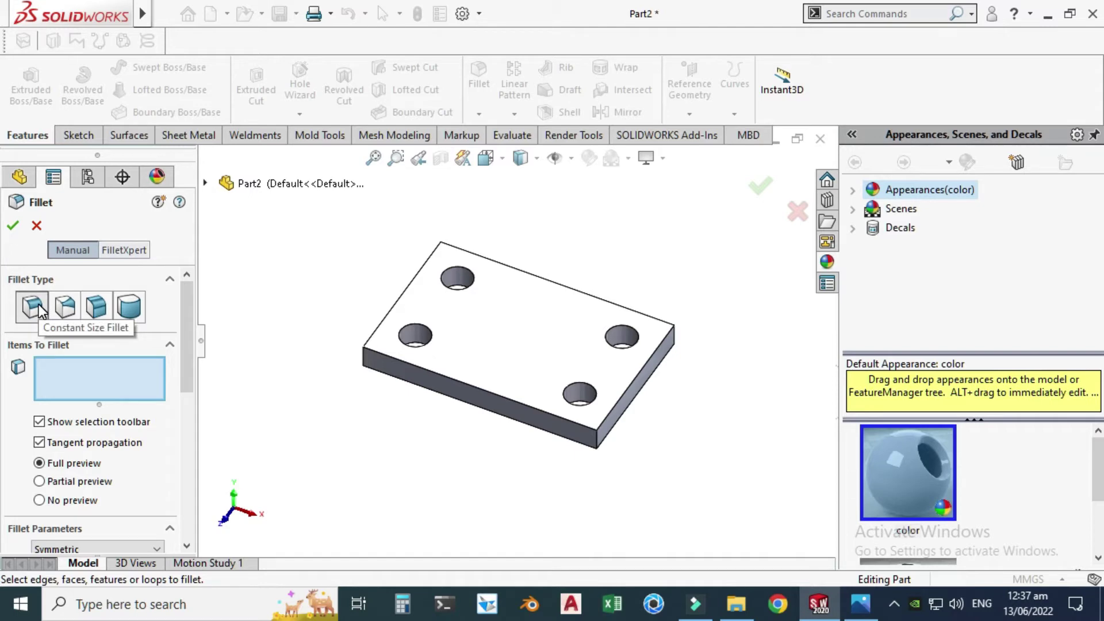
{"action": "scroll", "coordinate": [371, 348], "scroll_direction": "down", "scroll_amount": 2}
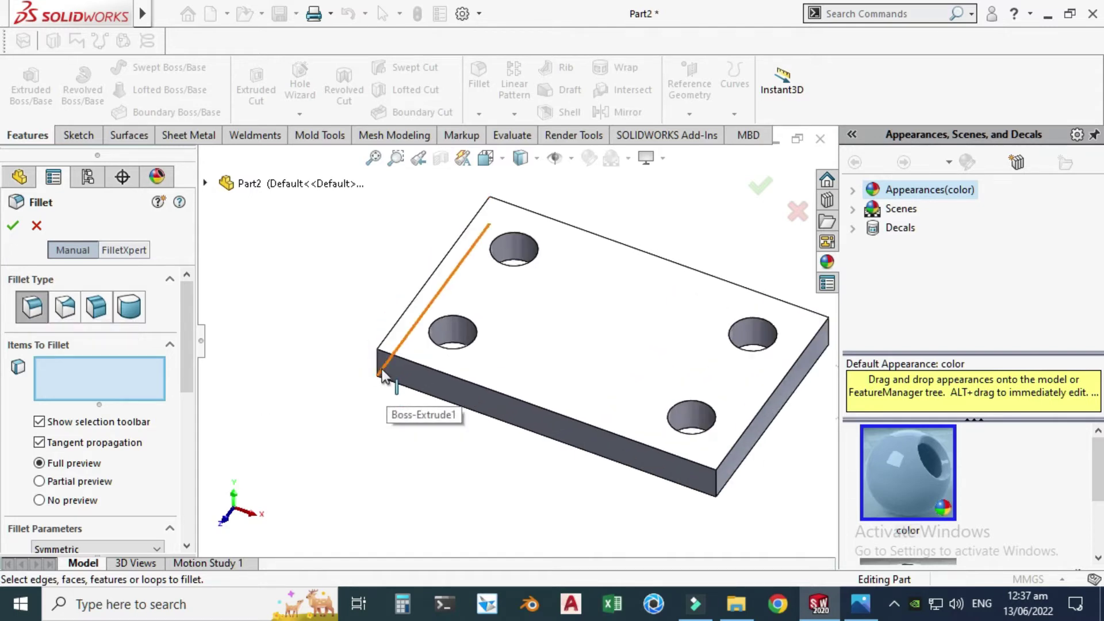
{"action": "left_click", "coordinate": [378, 369]}
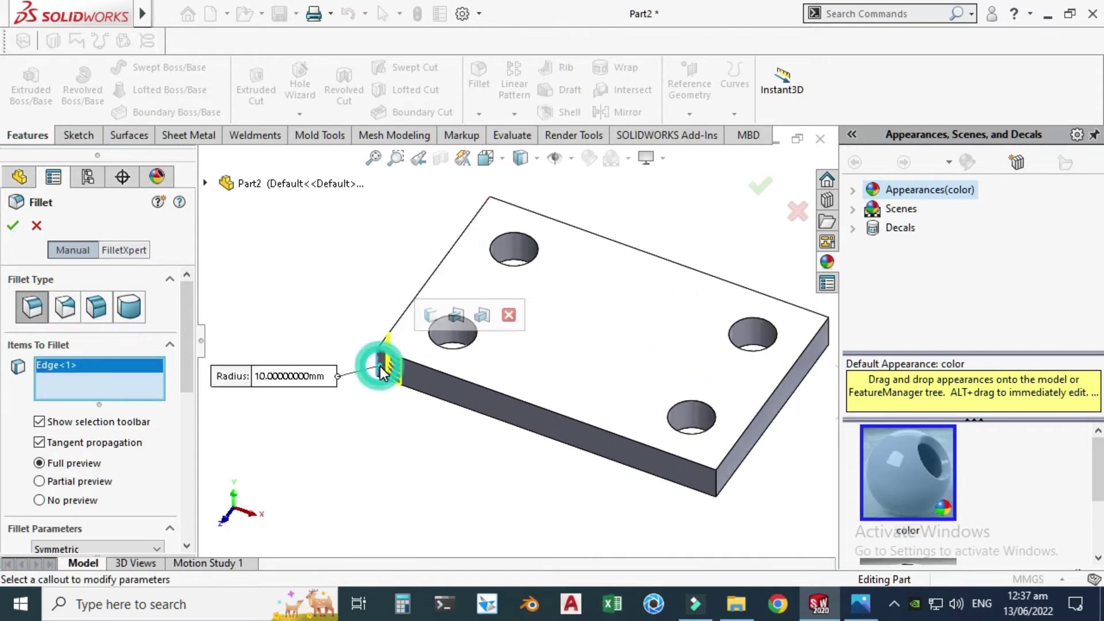
{"action": "left_click", "coordinate": [430, 317]}
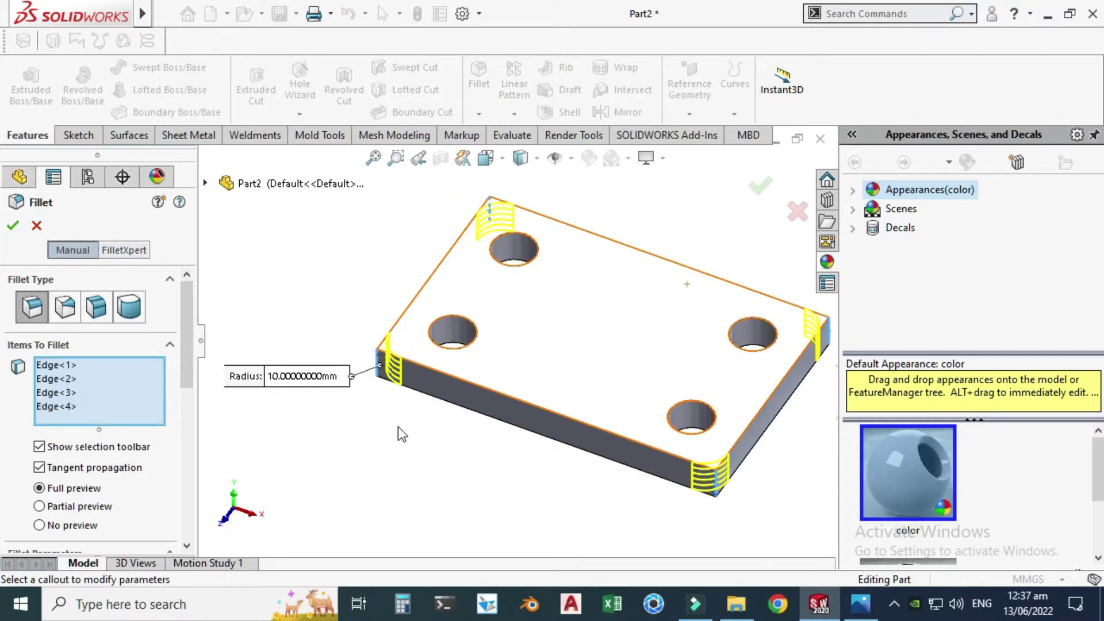
{"action": "left_click", "coordinate": [14, 225]}
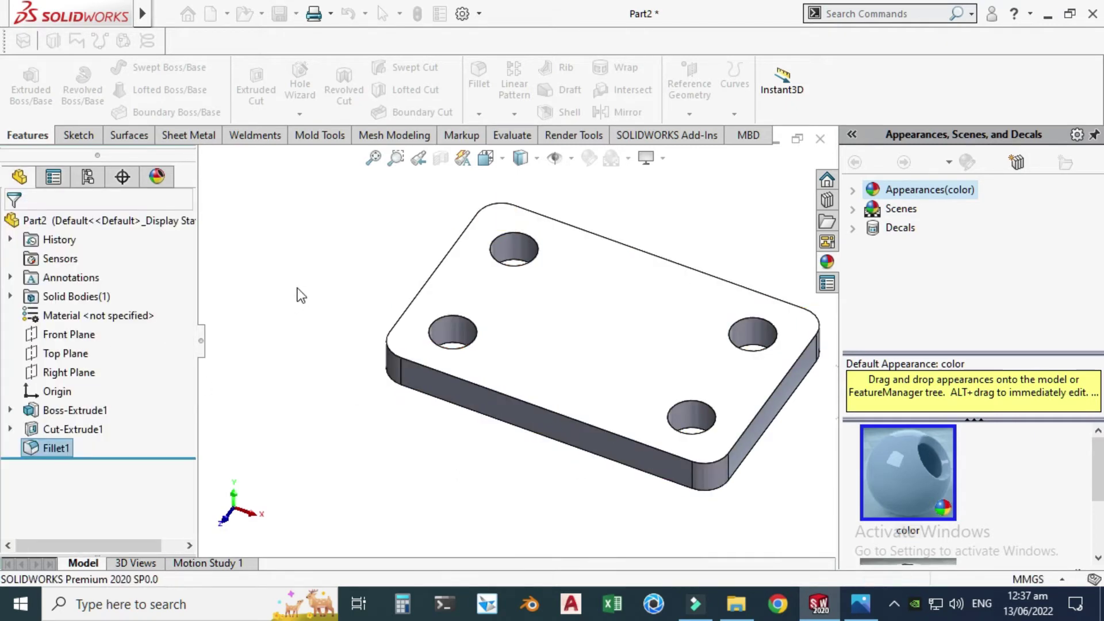
{"action": "left_click", "coordinate": [298, 286]}
{"action": "right_click", "coordinate": [313, 266]}
{"action": "left_click", "coordinate": [368, 333]}
{"action": "left_click_drag", "start_coordinate": [500, 322], "coordinate": [516, 364]}
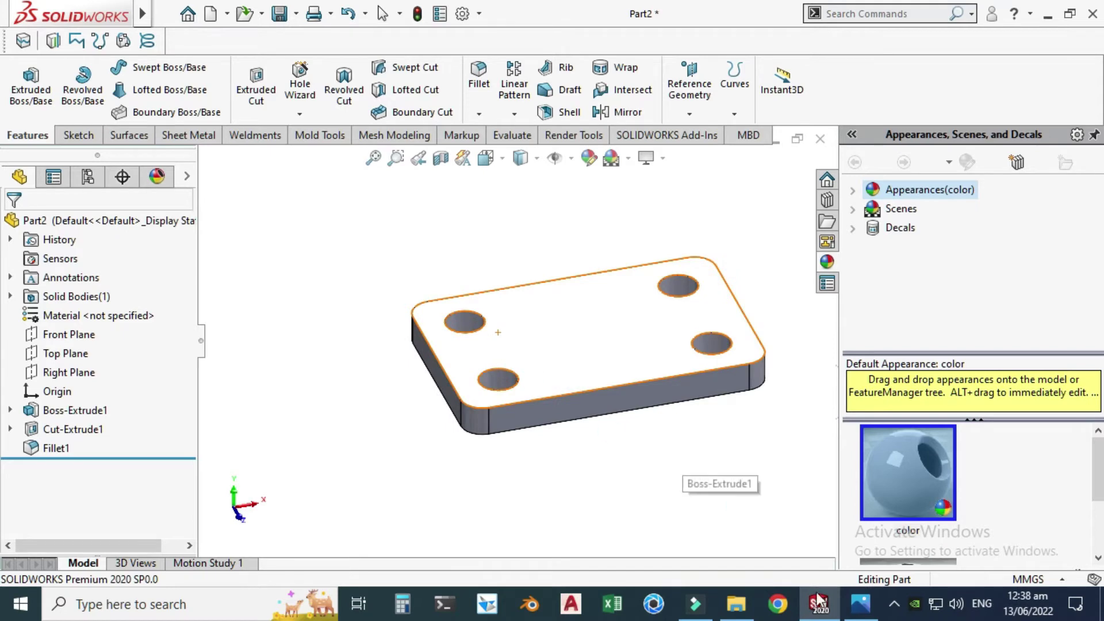
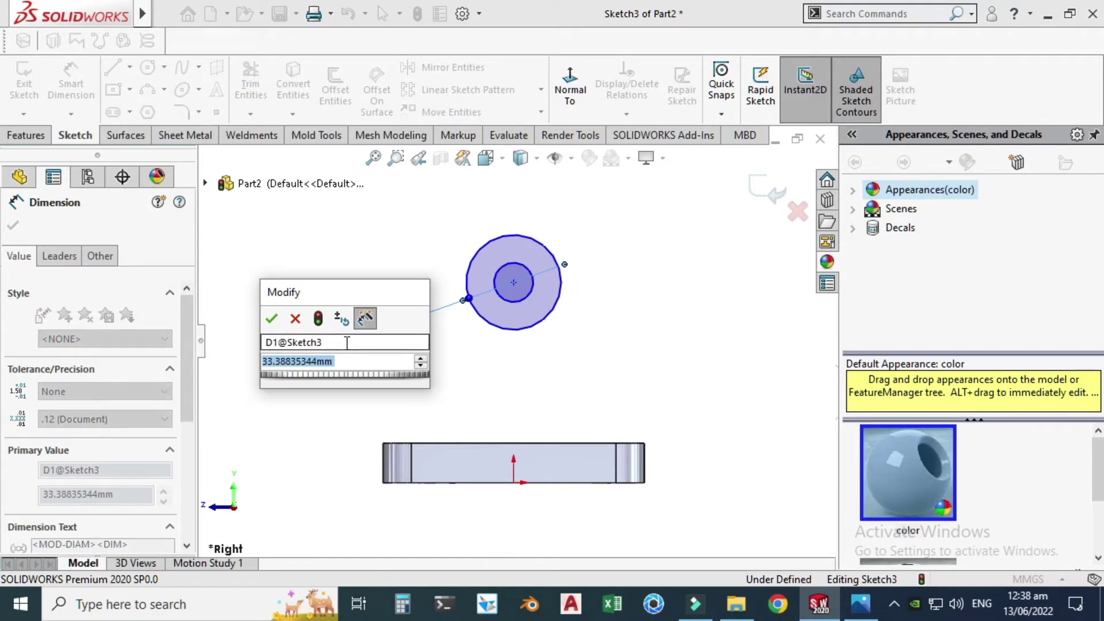
Check the cylinder's outer diameter in the reference drawing and set the outer circle's diameter to 55 mm
{"action": "left_click", "coordinate": [860, 604]}
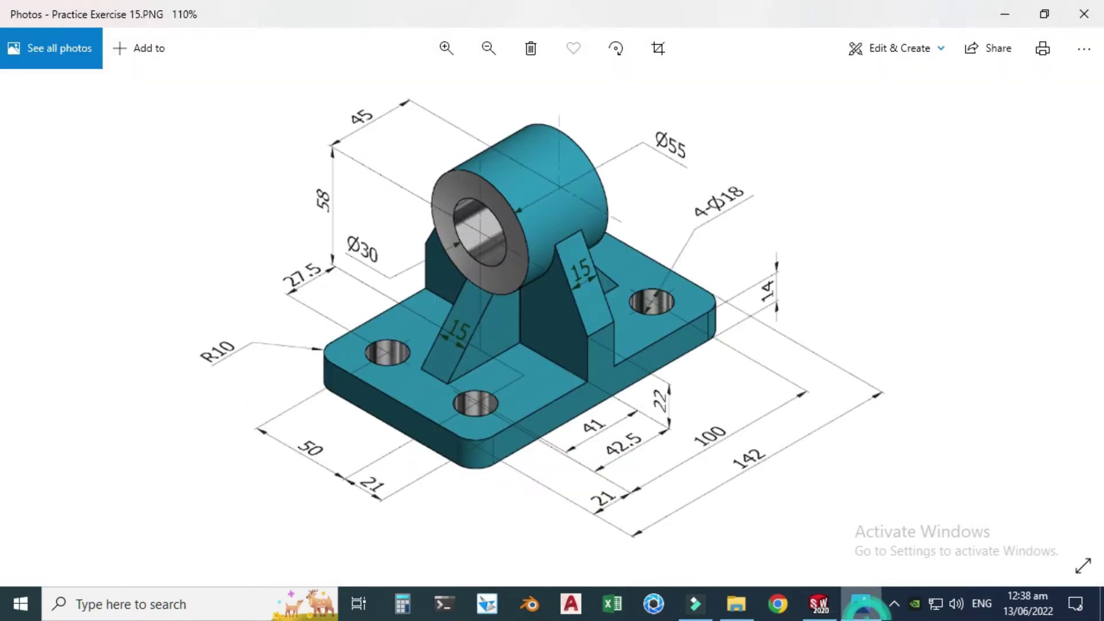
{"action": "key", "text": "alt+Tab"}
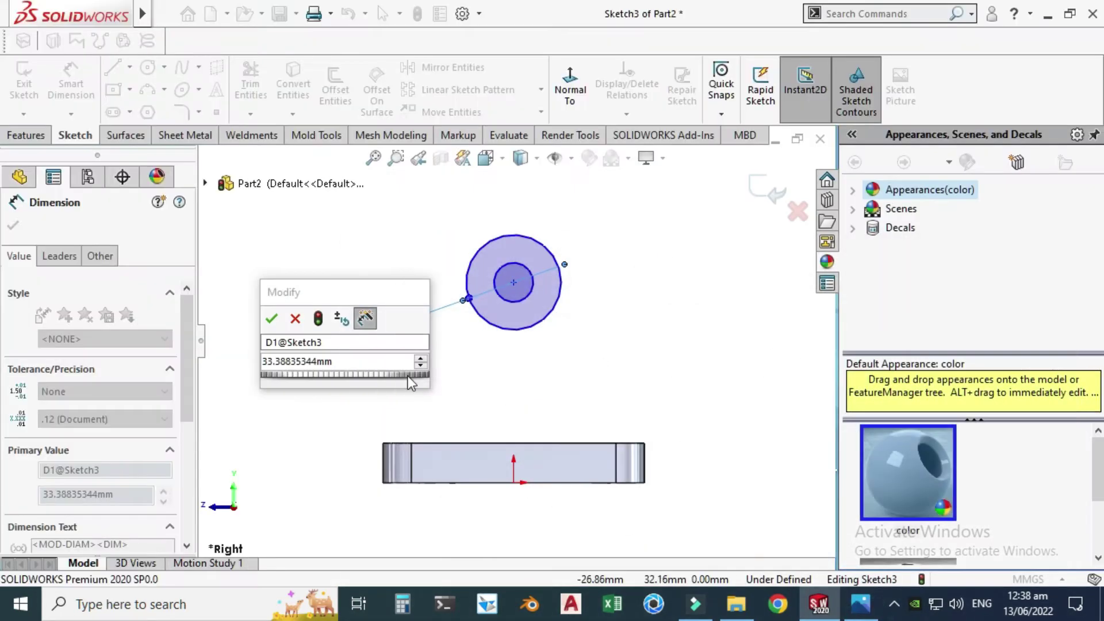
{"action": "left_click", "coordinate": [378, 363]}
{"action": "type", "text": "55"}
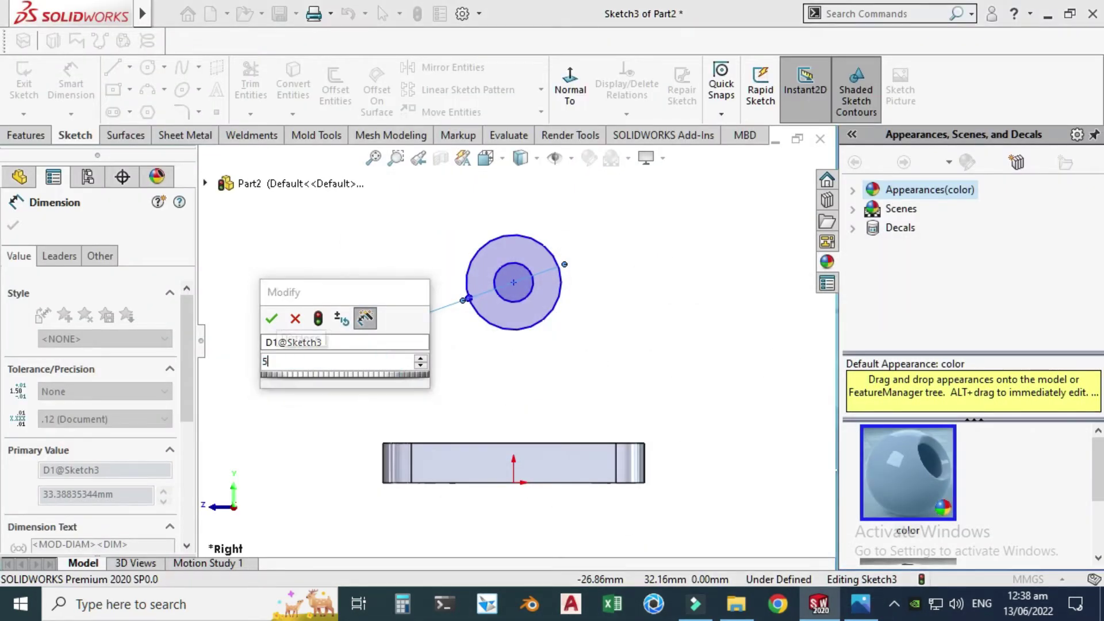
{"action": "key", "text": "Return"}
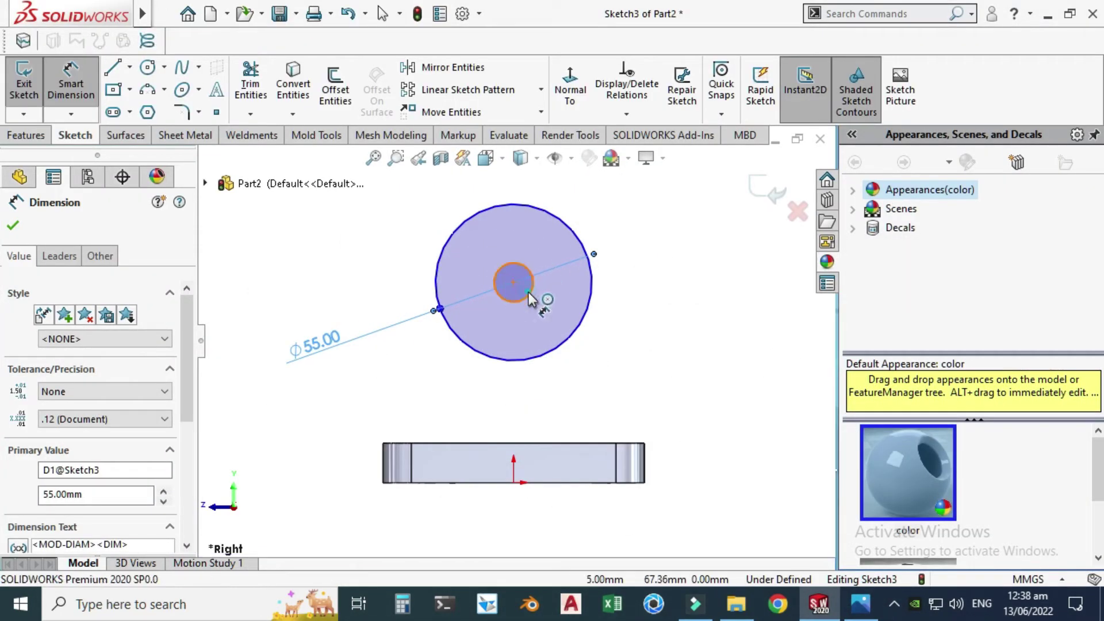
Dimension the inner concentric circle with a diameter of 30 mm
{"action": "left_click", "coordinate": [529, 292]}
{"action": "left_click", "coordinate": [667, 338]}
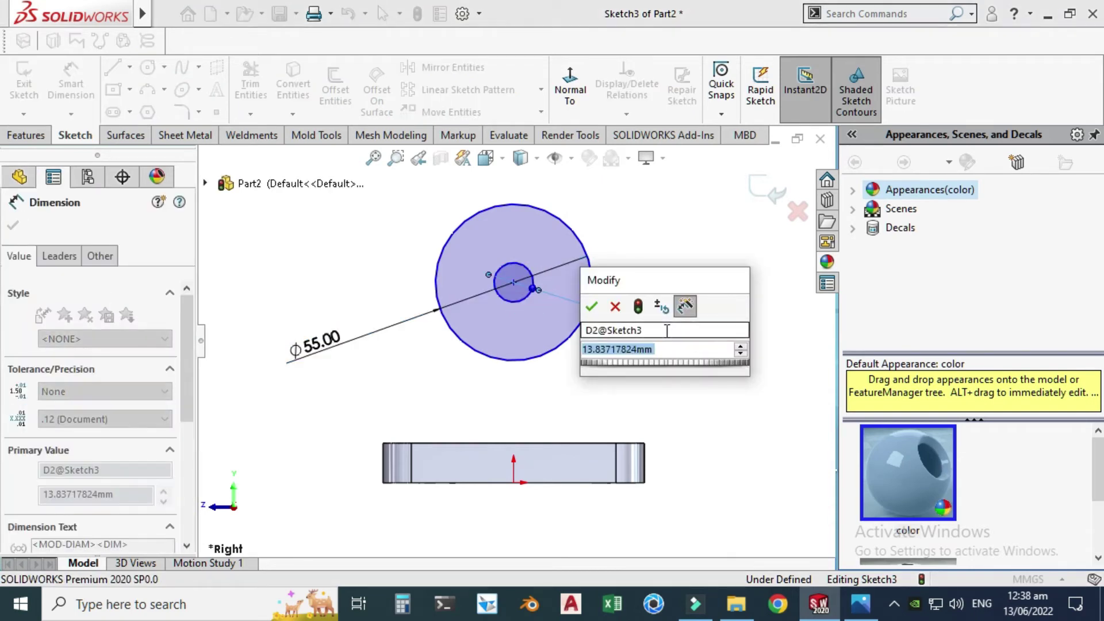
{"action": "type", "text": "30"}
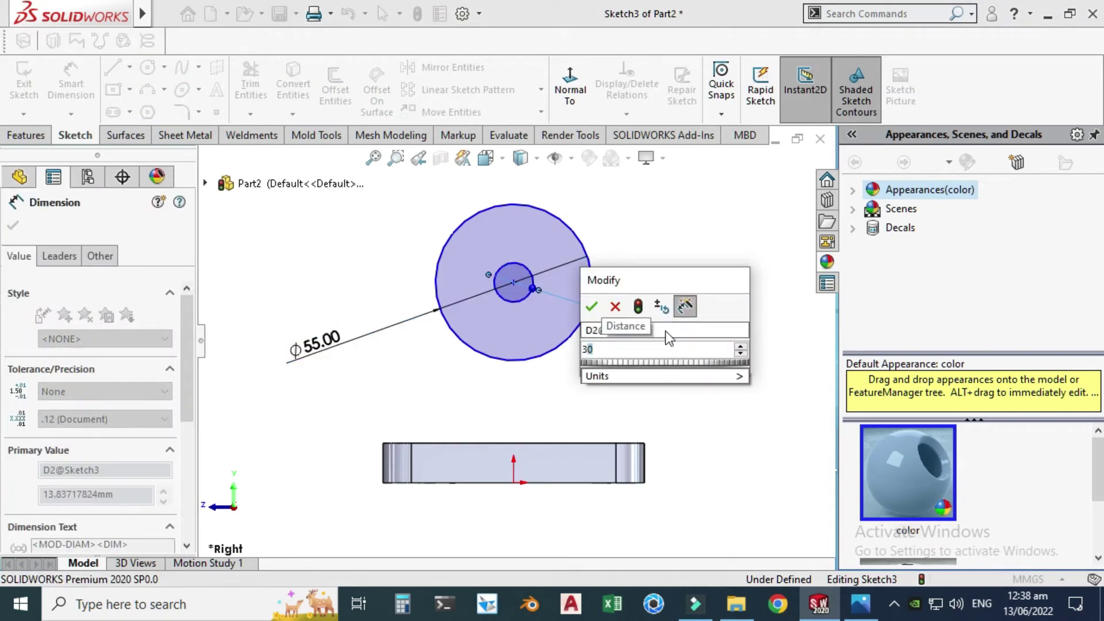
{"action": "key", "text": "Return"}
{"action": "key", "text": "Escape"}
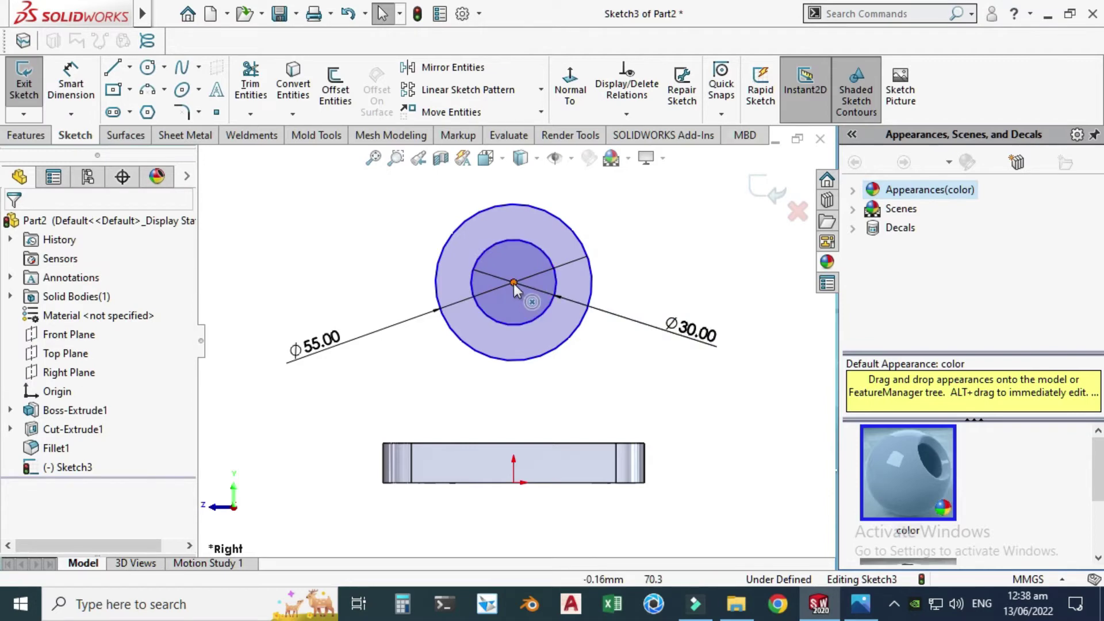
Add a vertical relation between the circles' shared center point and the sketch origin
{"action": "left_click", "coordinate": [513, 283]}
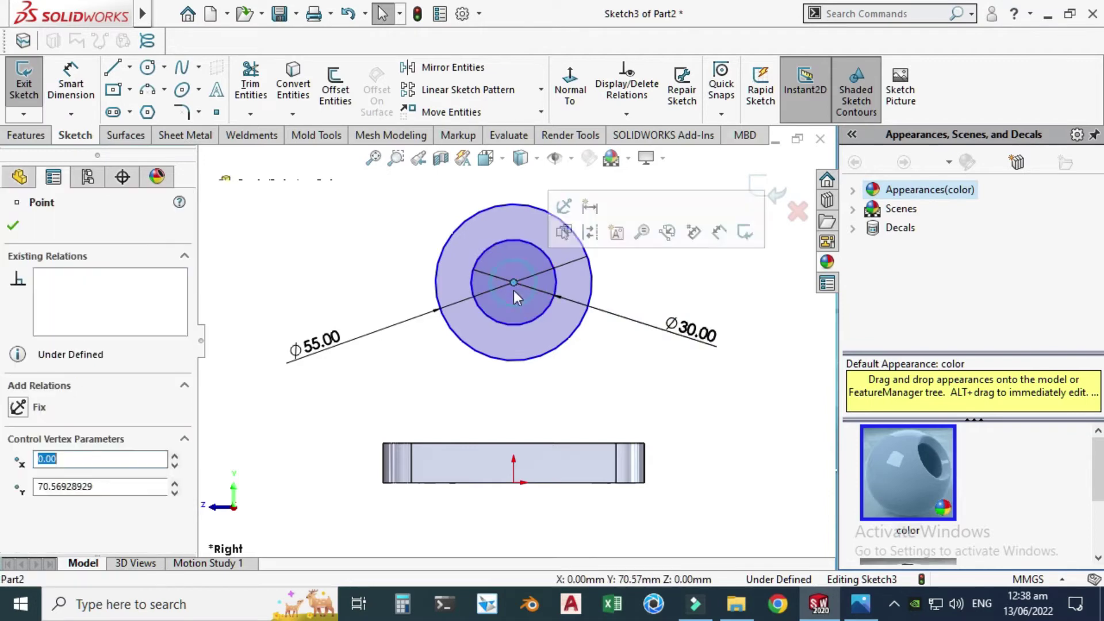
{"action": "left_click", "coordinate": [513, 482], "text": "ctrl"}
{"action": "left_click", "coordinate": [544, 377]}
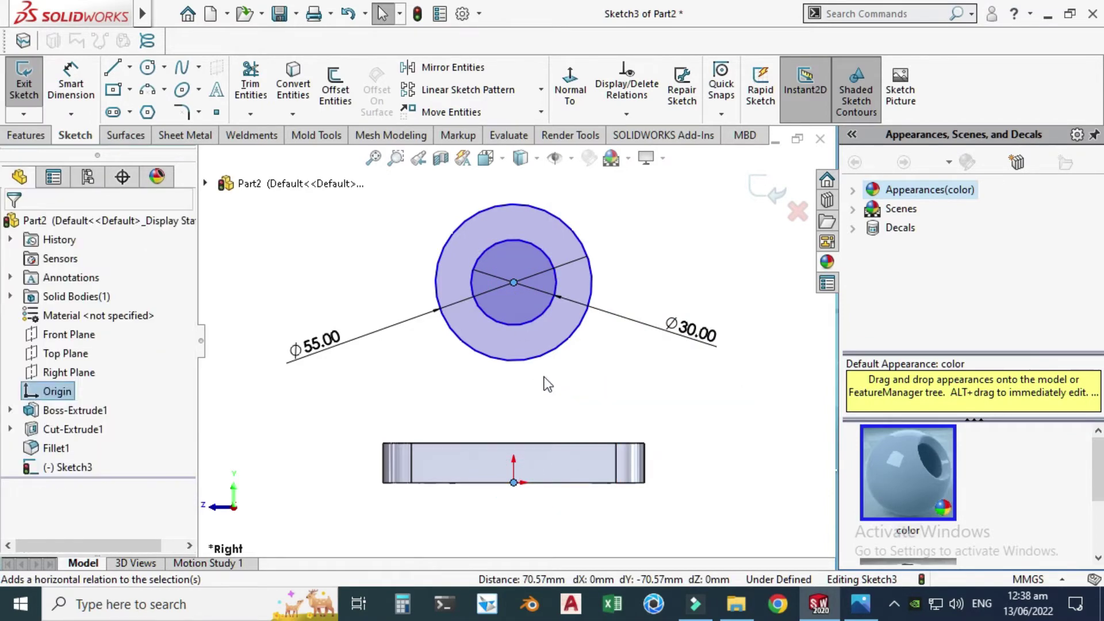
{"action": "scroll", "coordinate": [544, 377], "scroll_direction": "up", "scroll_amount": 3}
{"action": "mouse_move", "coordinate": [513, 312]}
{"action": "left_mouse_down"}
{"action": "mouse_move", "coordinate": [511, 237]}
{"action": "mouse_move", "coordinate": [512, 312]}
{"action": "left_mouse_up"}
{"action": "scroll", "coordinate": [512, 312], "scroll_direction": "down", "scroll_amount": 2}
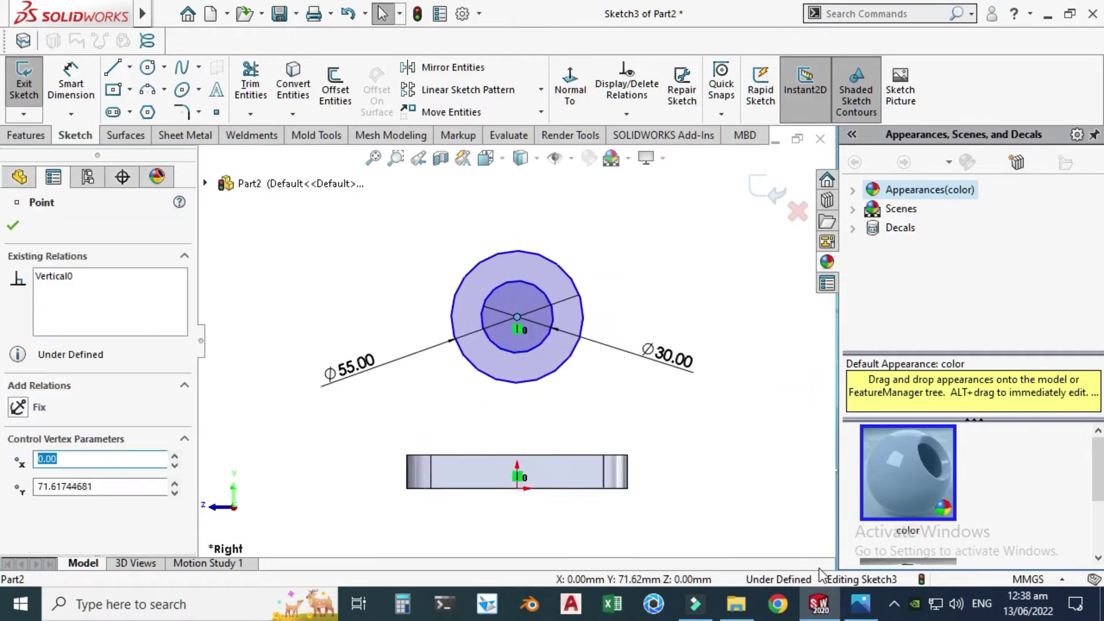
Dimension the height of the circles' center above the base plate's top edge as 58 mm, following the reference drawing
{"action": "left_click", "coordinate": [860, 604]}
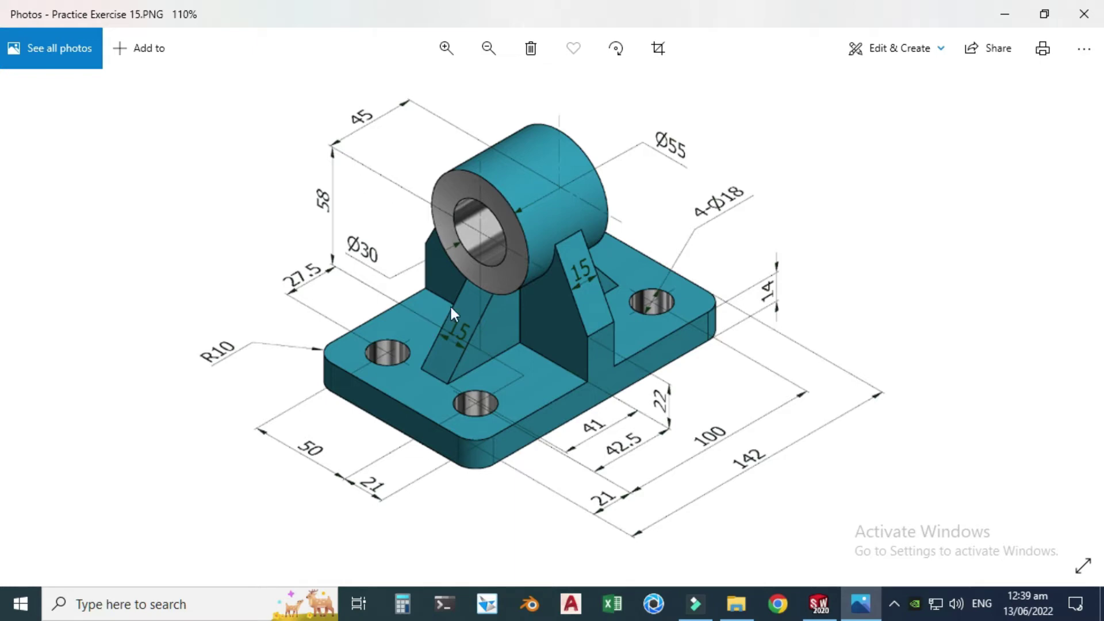
{"action": "left_click", "coordinate": [819, 604]}
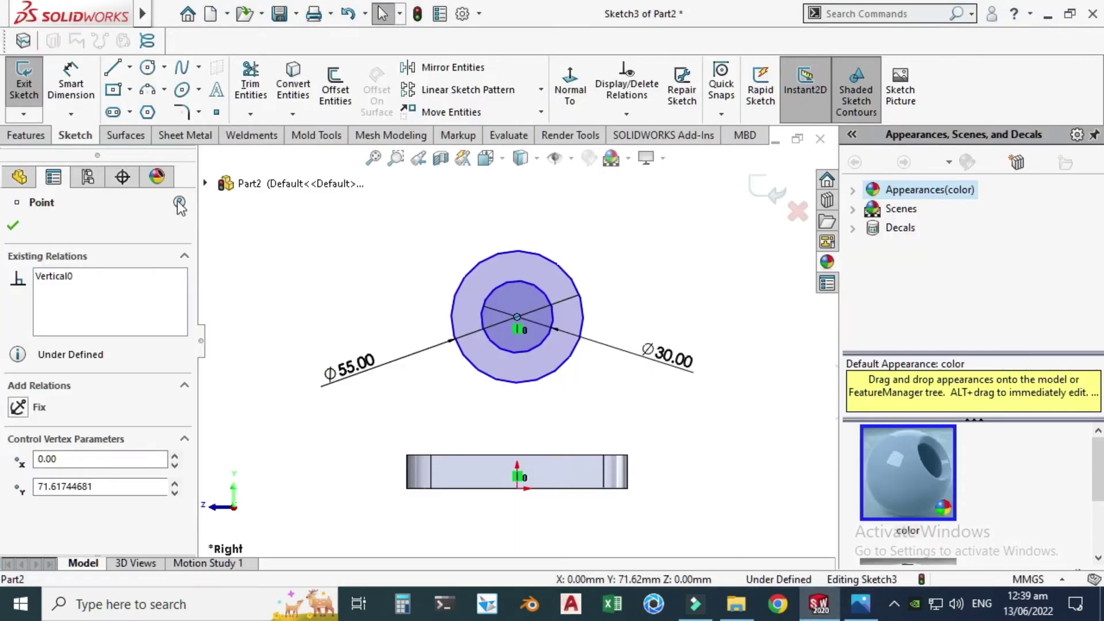
{"action": "left_click", "coordinate": [71, 81]}
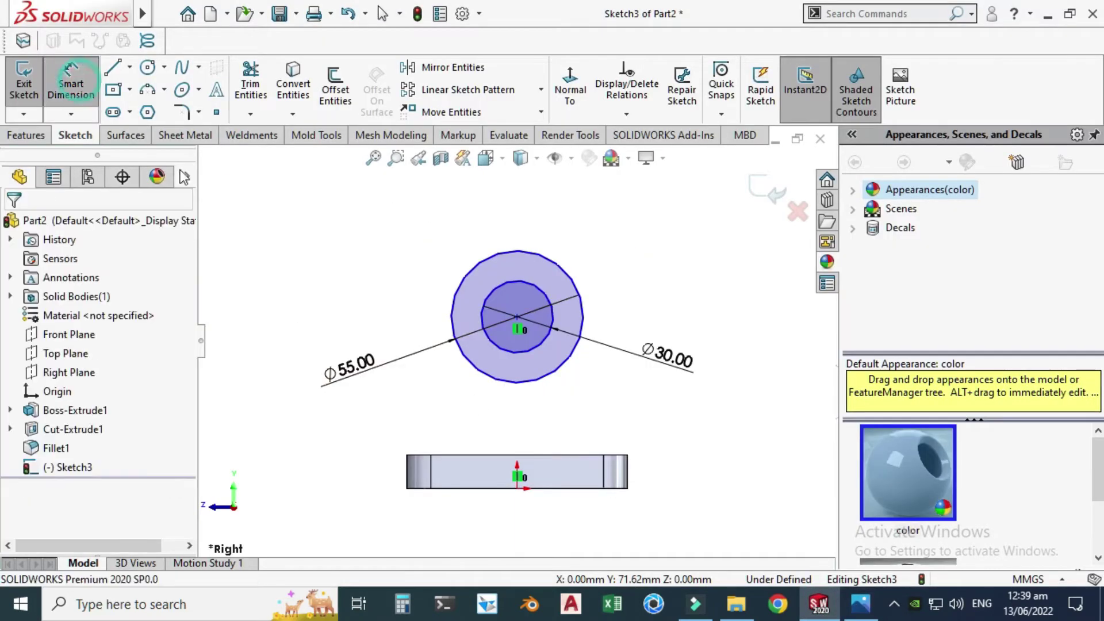
{"action": "left_click", "coordinate": [517, 316]}
{"action": "left_click", "coordinate": [523, 456]}
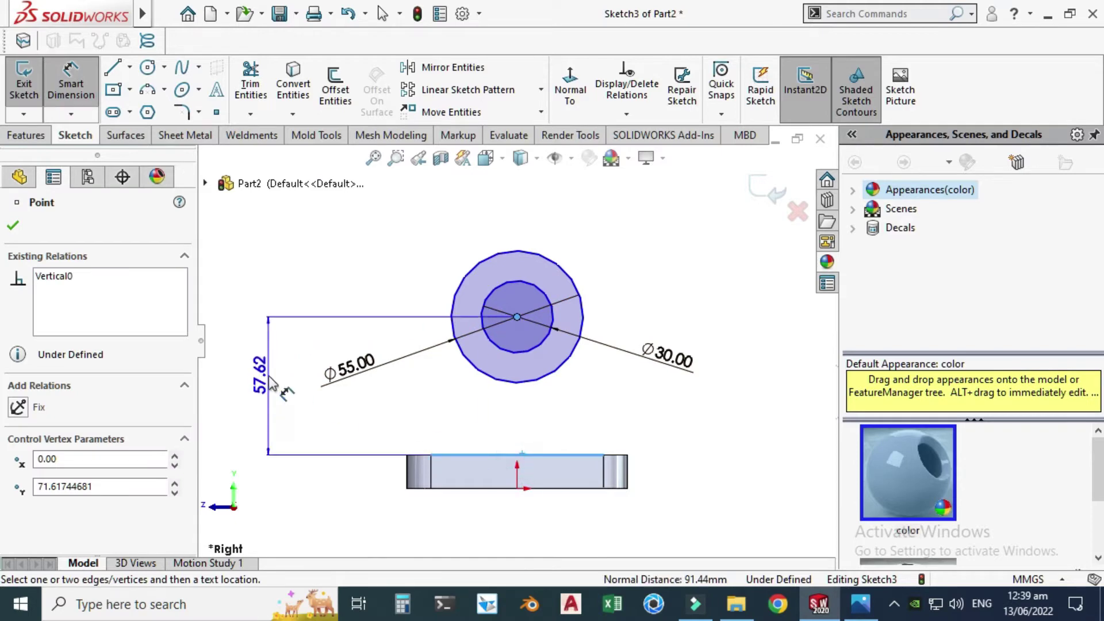
{"action": "left_click", "coordinate": [270, 376]}
{"action": "type", "text": "58"}
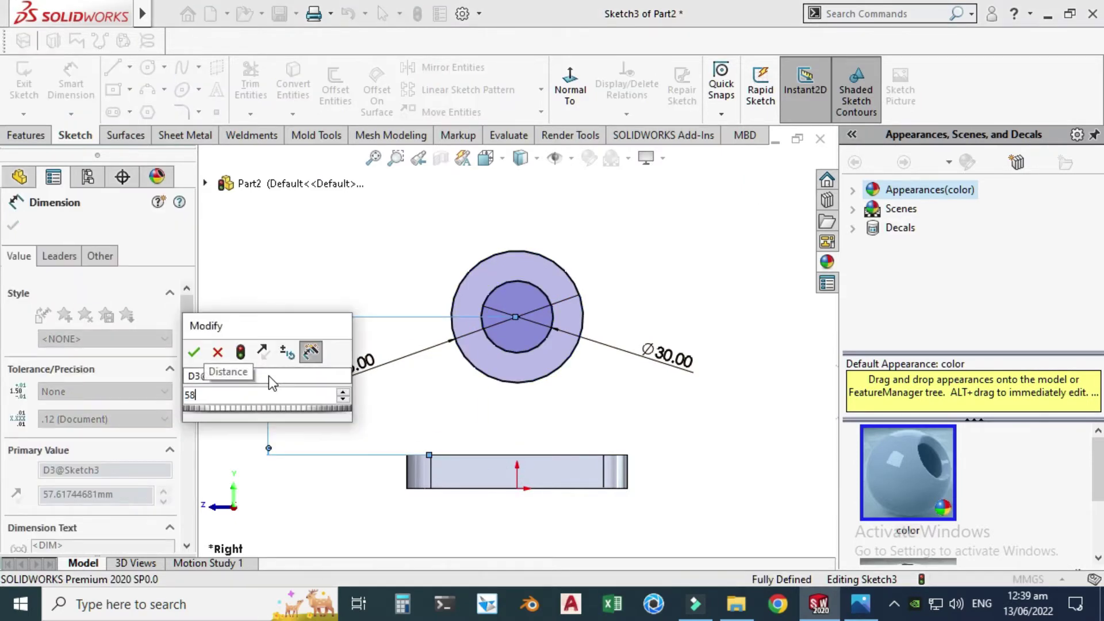
{"action": "key", "text": "Return"}
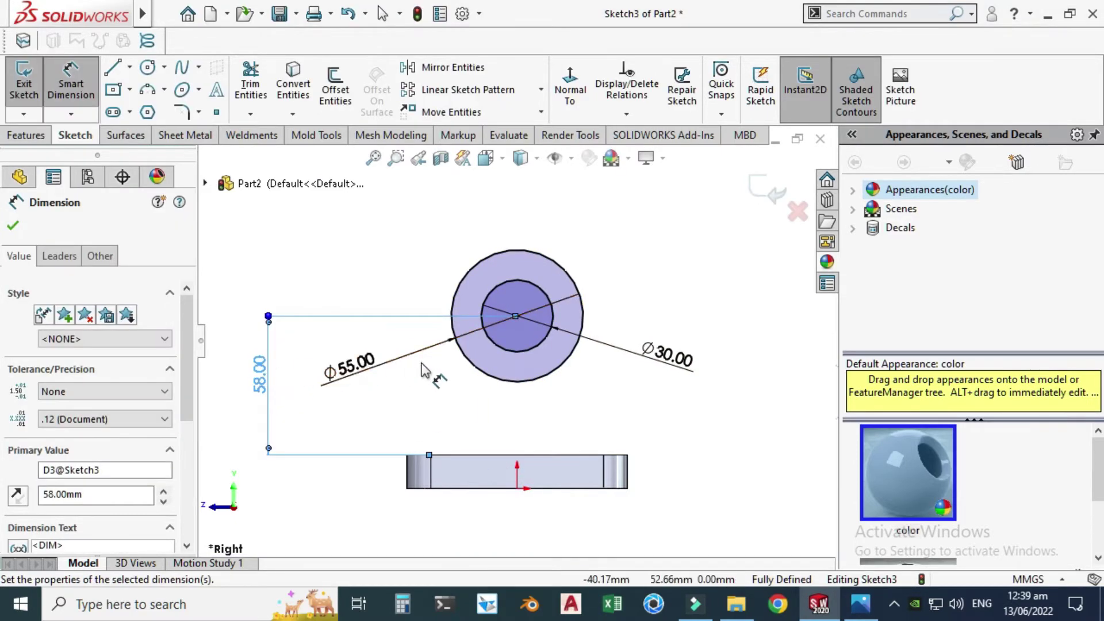
{"action": "key", "text": "f"}
{"action": "key", "text": "Escape"}
Check the cylinder's length in the reference drawing and extrude the ring profile 45 mm with the Mid Plane end condition
{"action": "right_click", "coordinate": [536, 233]}
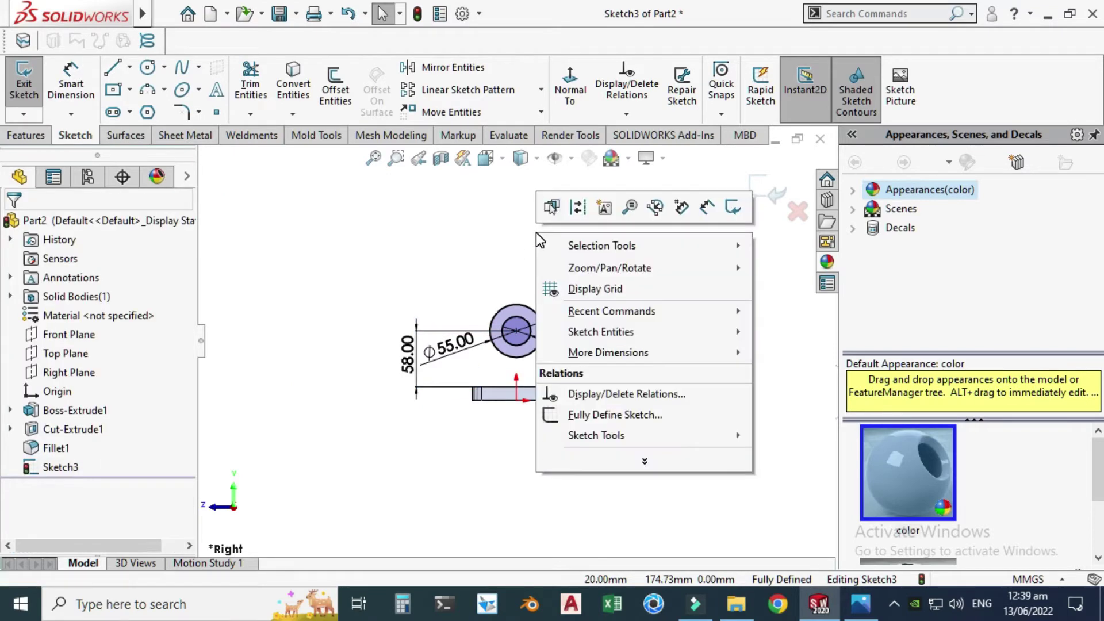
{"action": "mouse_move", "coordinate": [632, 268]}
{"action": "left_click", "coordinate": [793, 330]}
{"action": "left_click_drag", "start_coordinate": [704, 342], "coordinate": [610, 397]}
{"action": "left_click", "coordinate": [857, 604]}
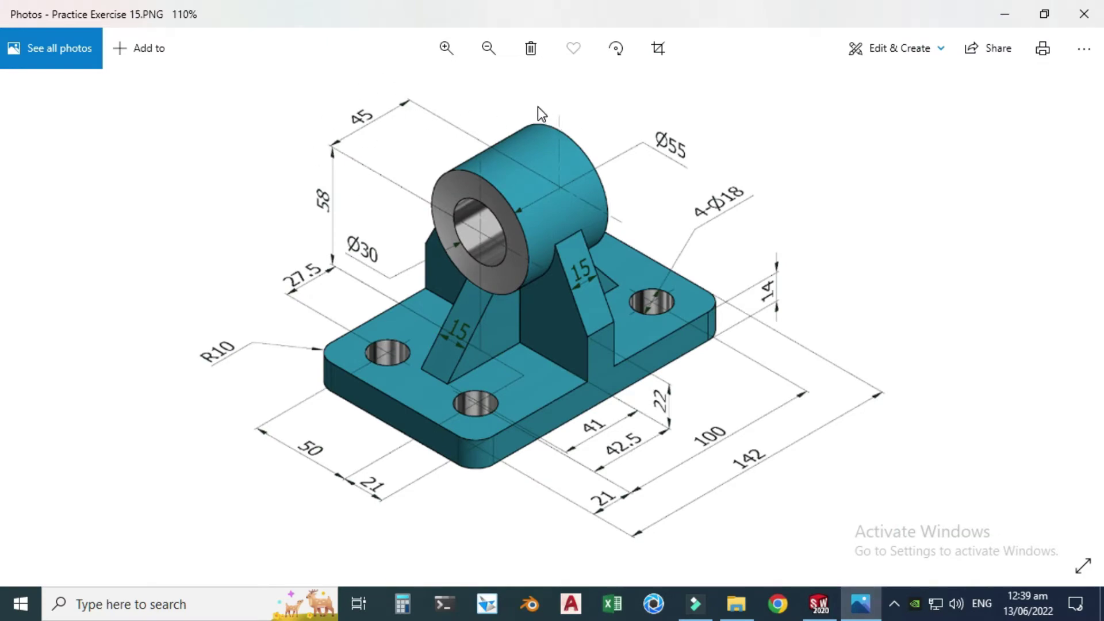
{"action": "left_click", "coordinate": [826, 613]}
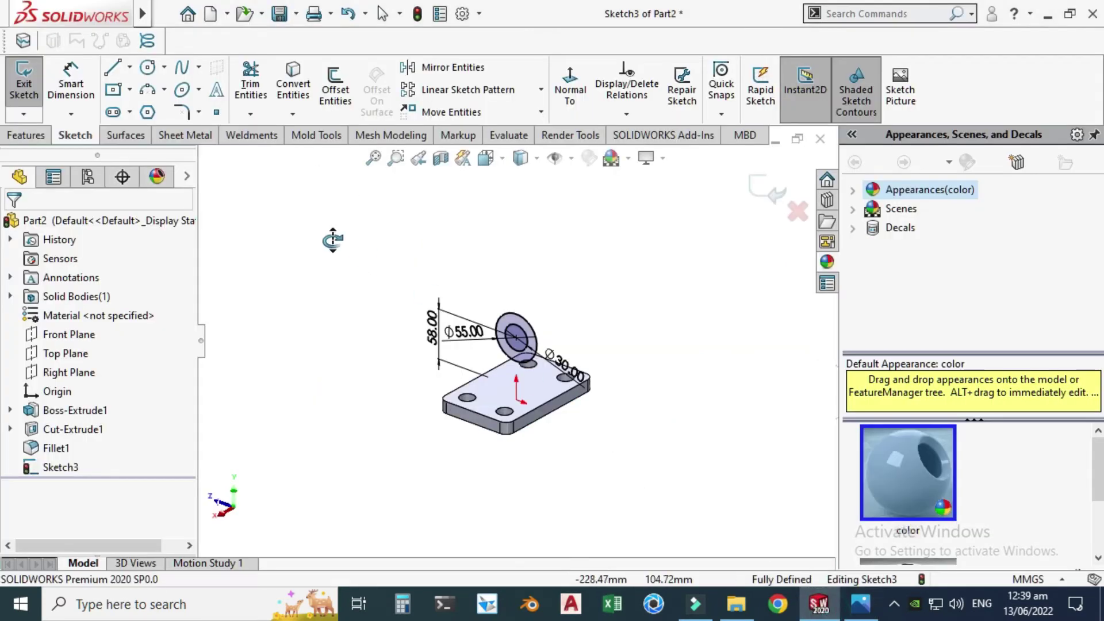
{"action": "left_click", "coordinate": [29, 137]}
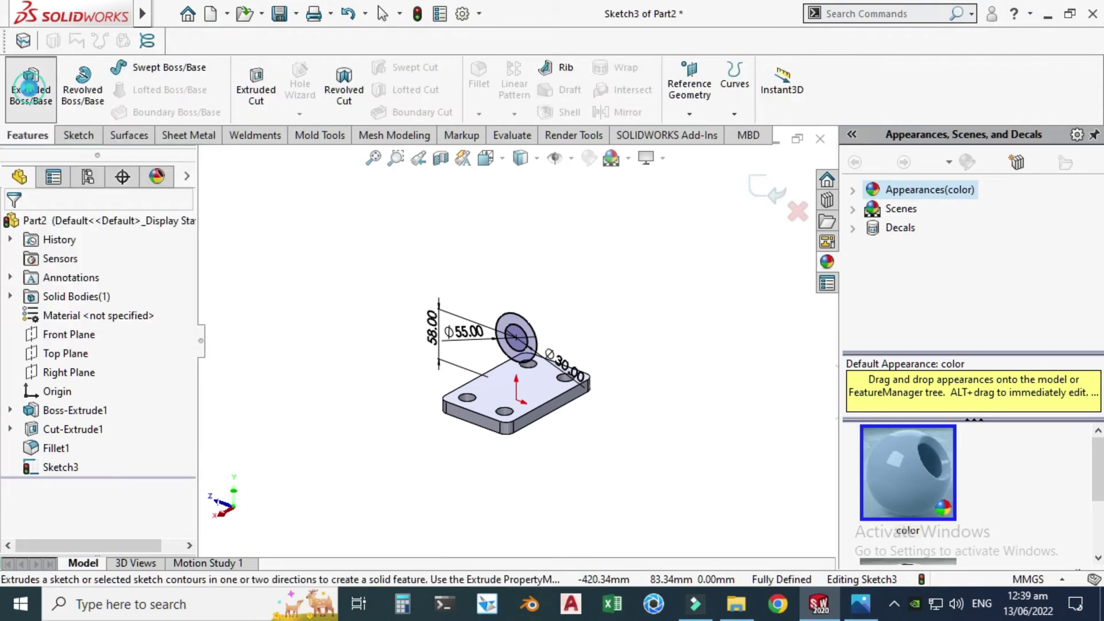
{"action": "left_click", "coordinate": [31, 83]}
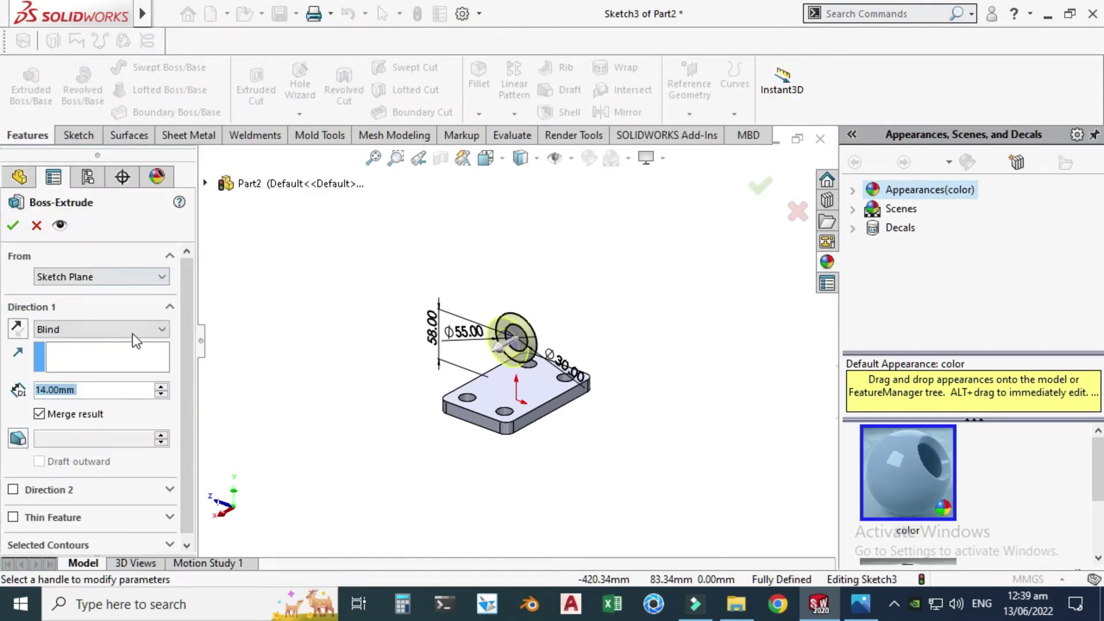
{"action": "left_click", "coordinate": [133, 331]}
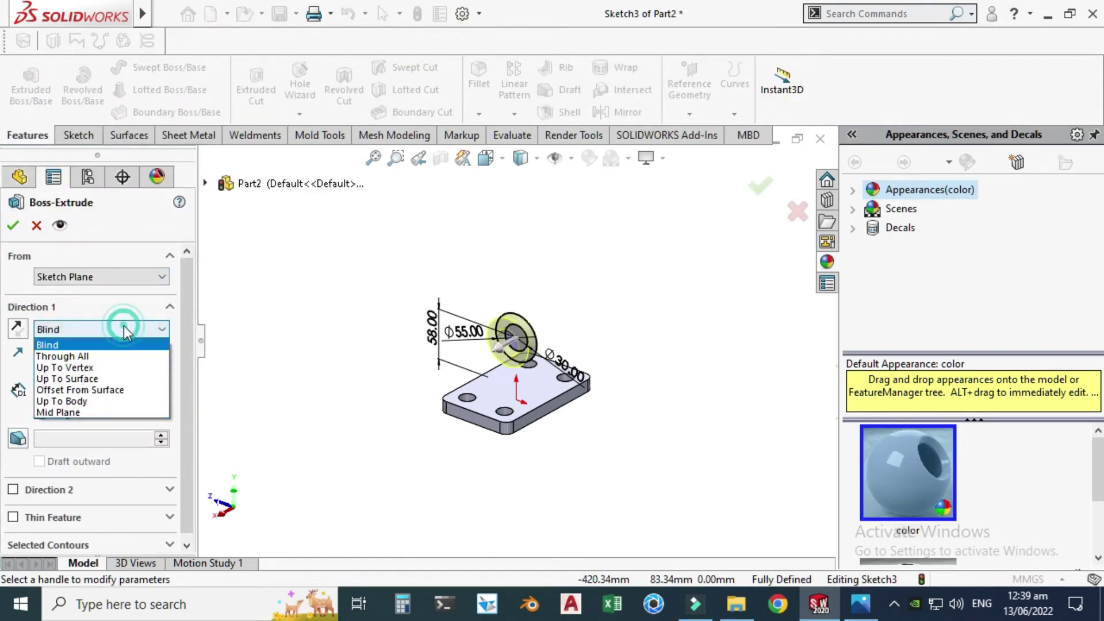
{"action": "left_click", "coordinate": [71, 414]}
{"action": "left_click", "coordinate": [103, 395]}
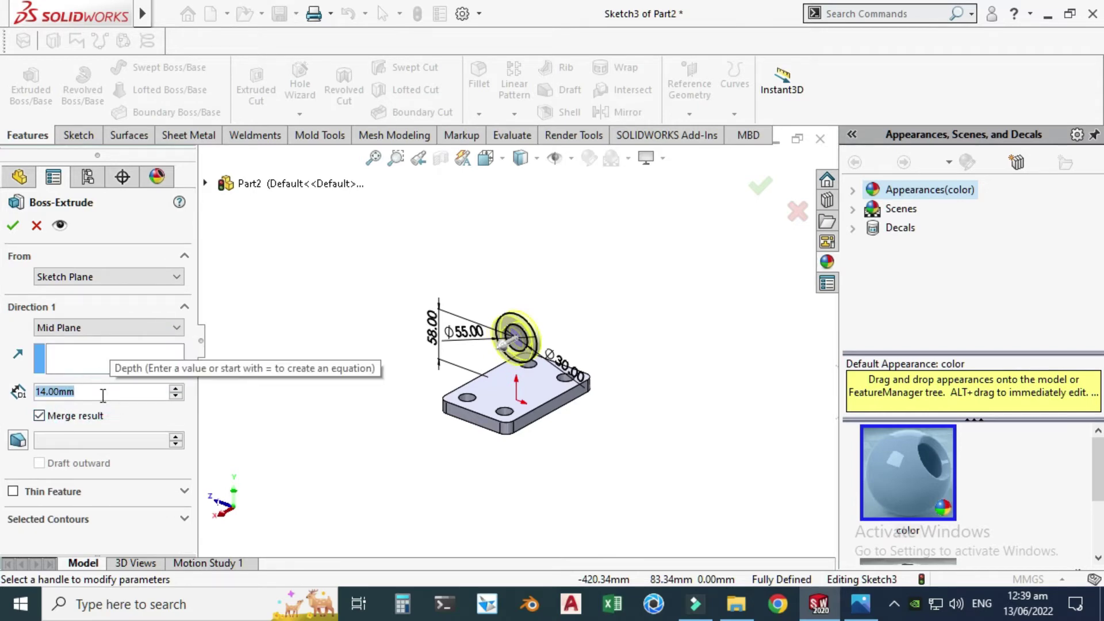
{"action": "type", "text": "45"}
{"action": "key", "text": "Return"}
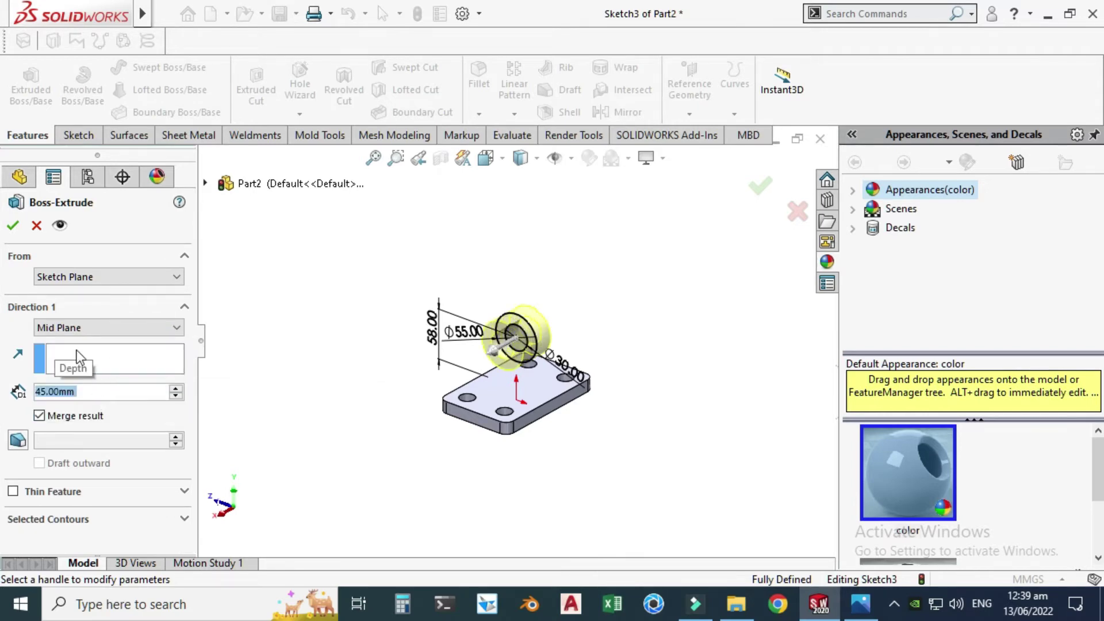
{"action": "left_click", "coordinate": [13, 226]}
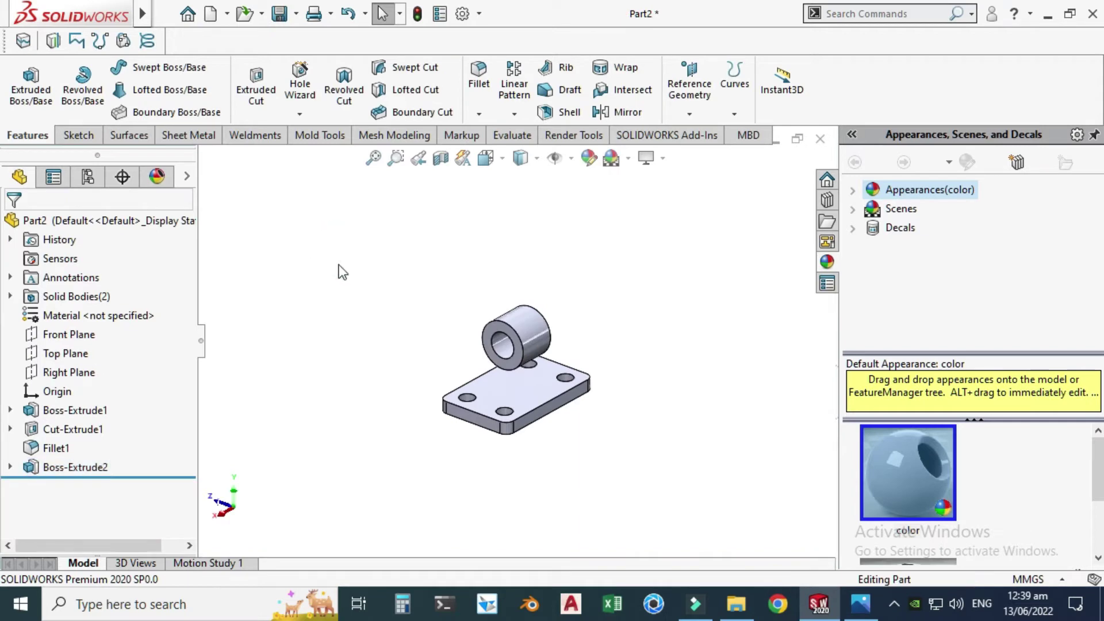
Examine the bearing cylinder and the base plate's top face from a rotated view
{"action": "scroll", "coordinate": [548, 345], "scroll_direction": "down", "scroll_amount": 3}
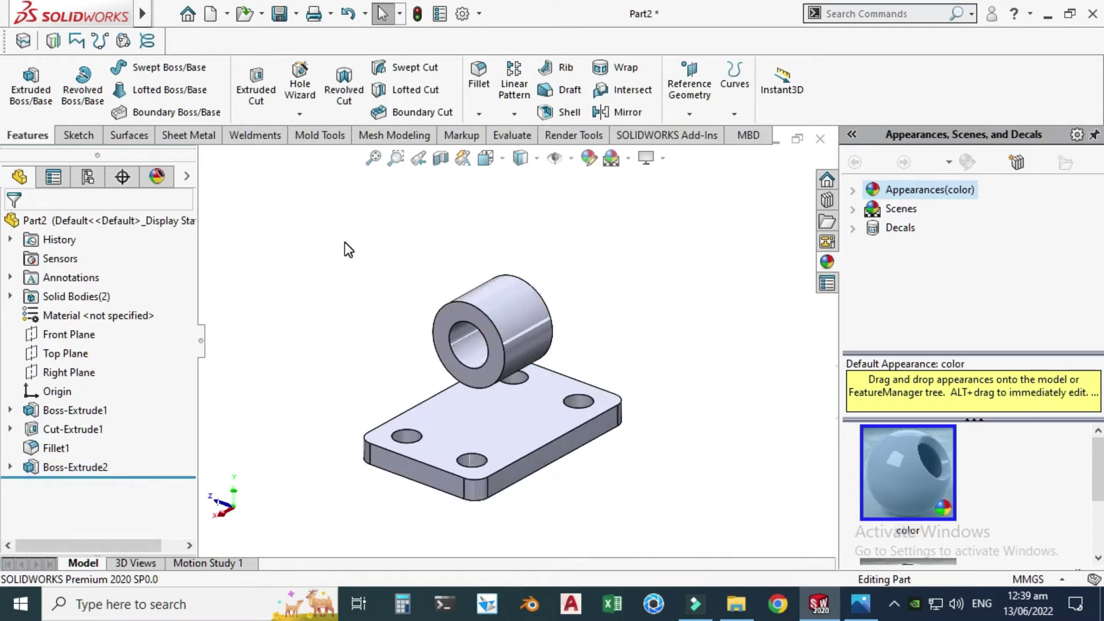
{"action": "left_click", "coordinate": [511, 330]}
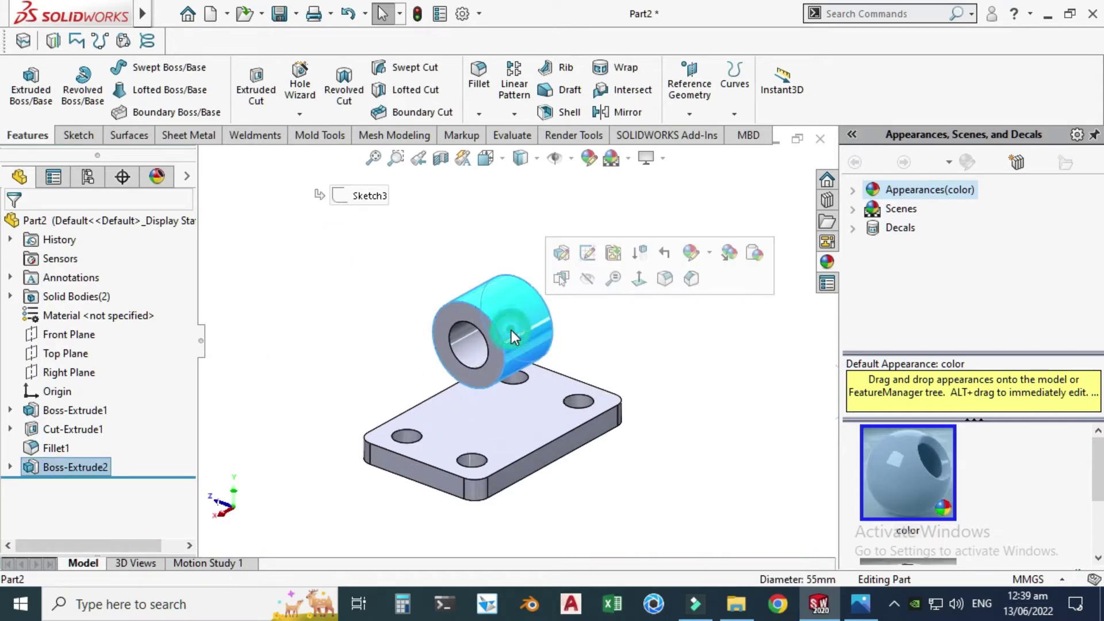
{"action": "left_click", "coordinate": [493, 425]}
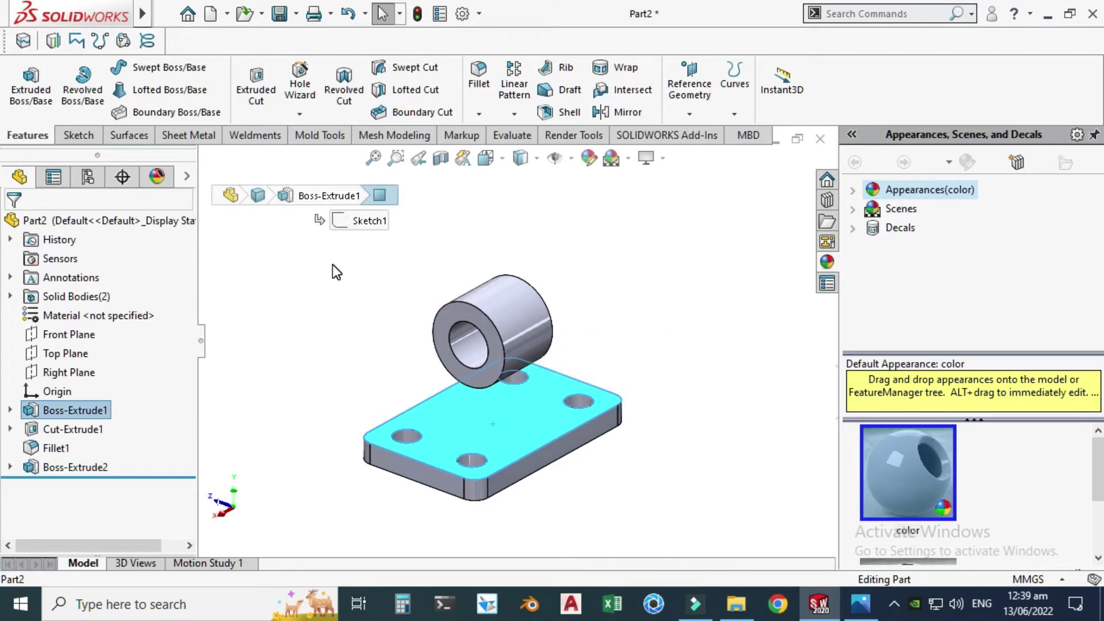
{"action": "right_click", "coordinate": [348, 296]}
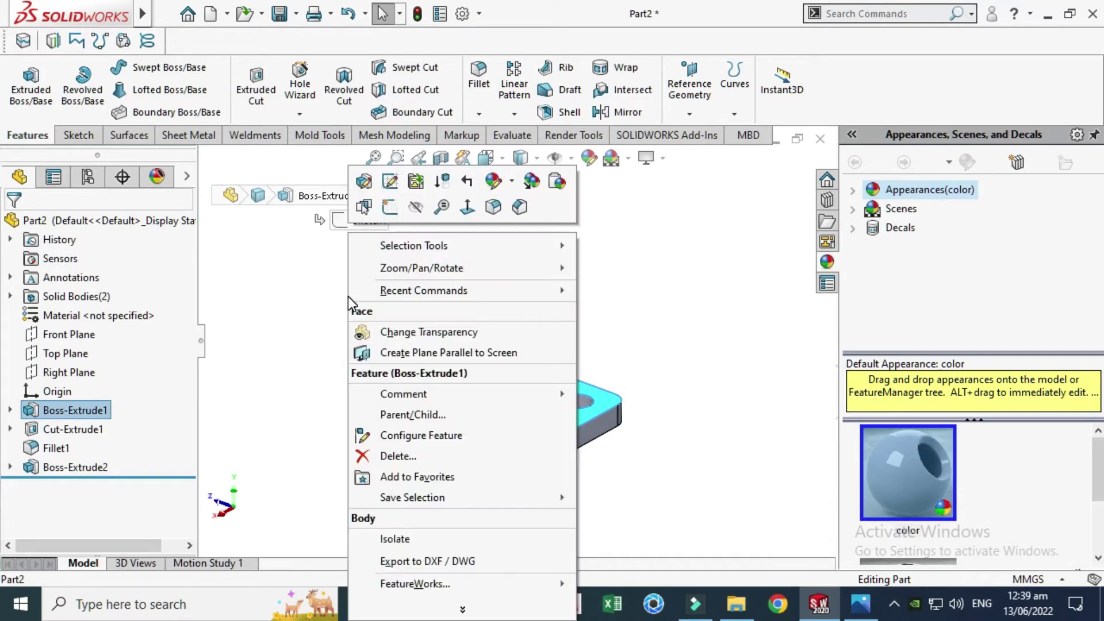
{"action": "left_click", "coordinate": [424, 275]}
{"action": "left_click", "coordinate": [632, 330]}
{"action": "left_click_drag", "start_coordinate": [636, 323], "coordinate": [613, 310]}
{"action": "key", "text": "Escape"}
{"action": "left_click", "coordinate": [631, 353]}
{"action": "key", "text": "alt+Tab"}
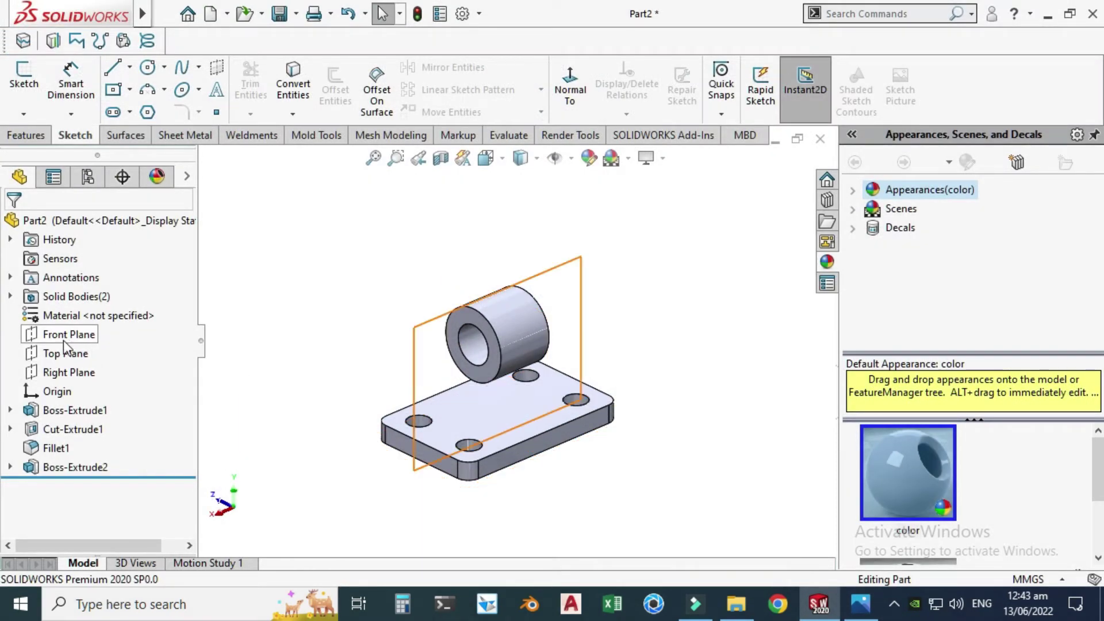
Start a new sketch on the Right Plane and view it face-on
{"action": "left_click", "coordinate": [72, 372]}
{"action": "left_click", "coordinate": [95, 341]}
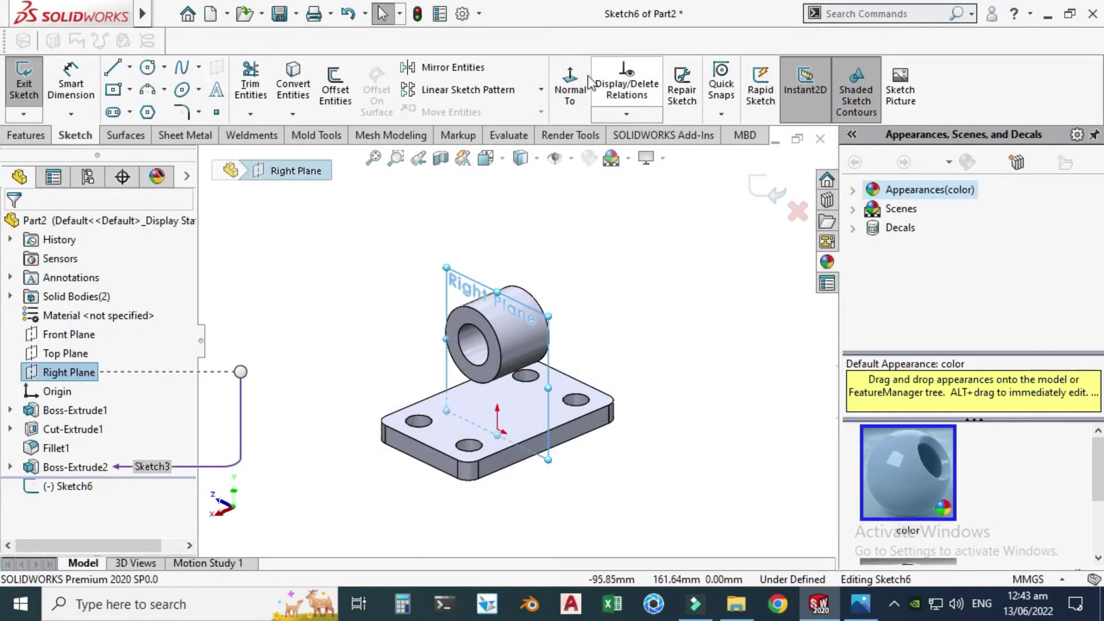
{"action": "left_click", "coordinate": [571, 84]}
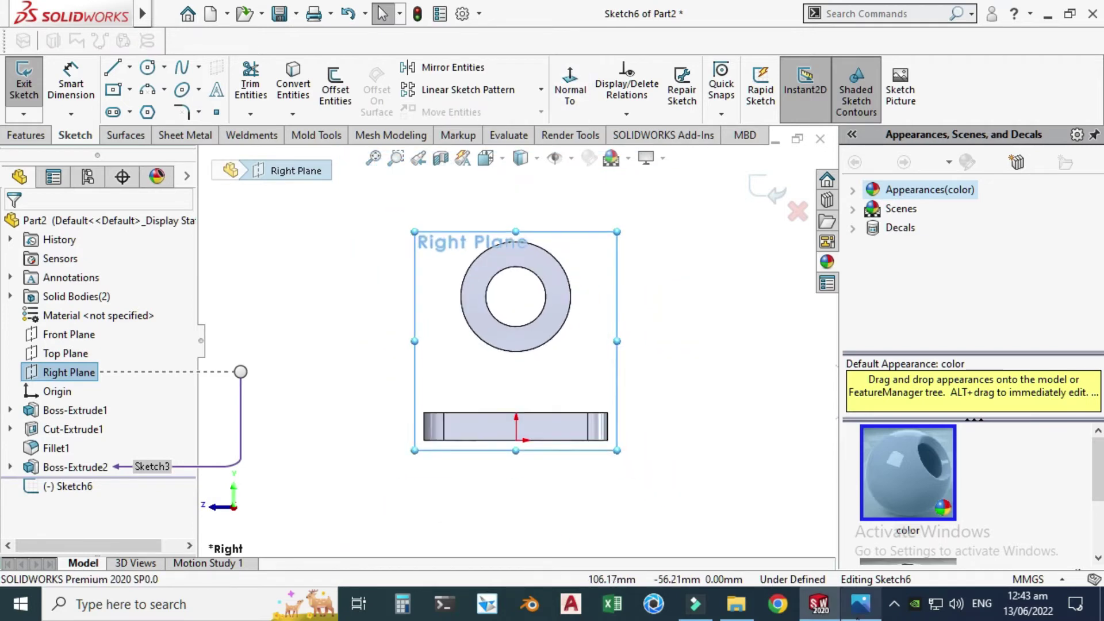
Sketch a vertical line up from the base plate's top corner and set its length to 22 mm, per the reference drawing
{"action": "left_click", "coordinate": [861, 604]}
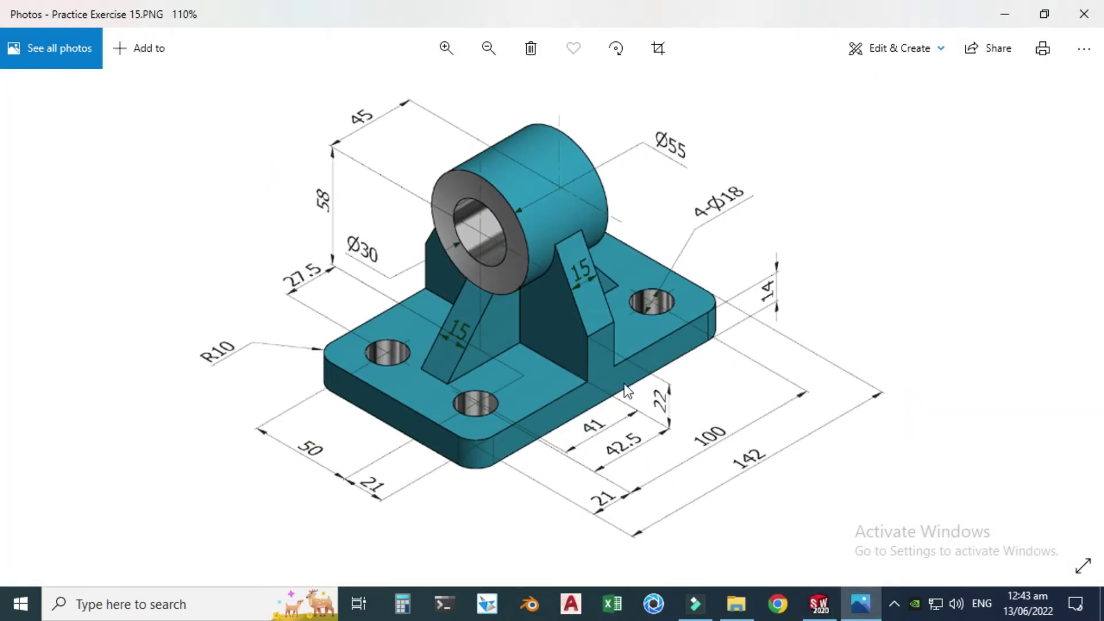
{"action": "left_click", "coordinate": [861, 603]}
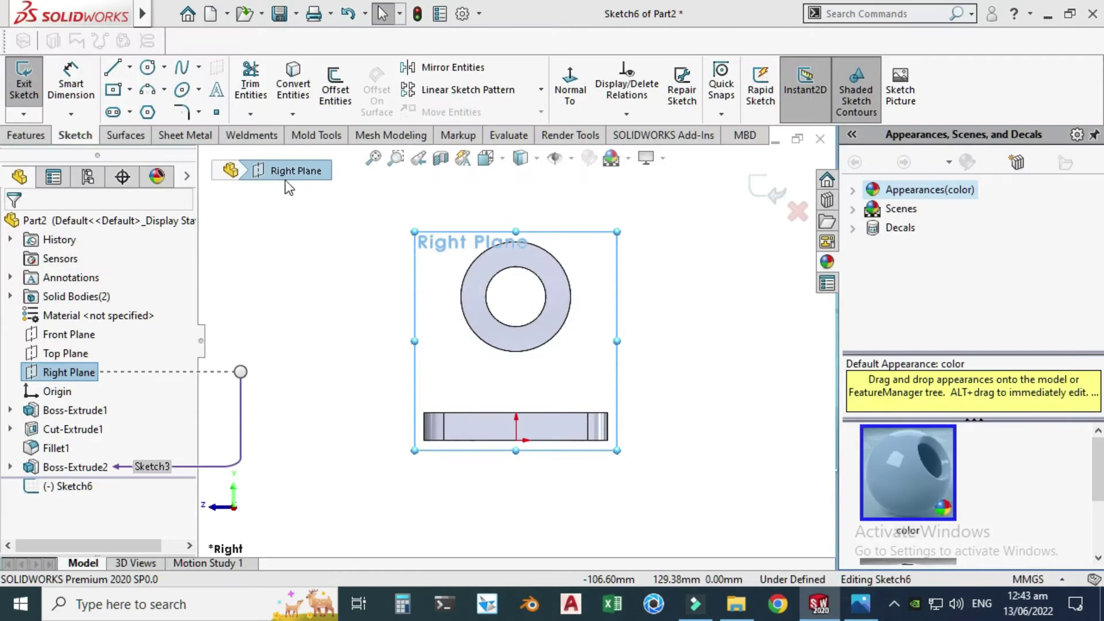
{"action": "left_click", "coordinate": [117, 68]}
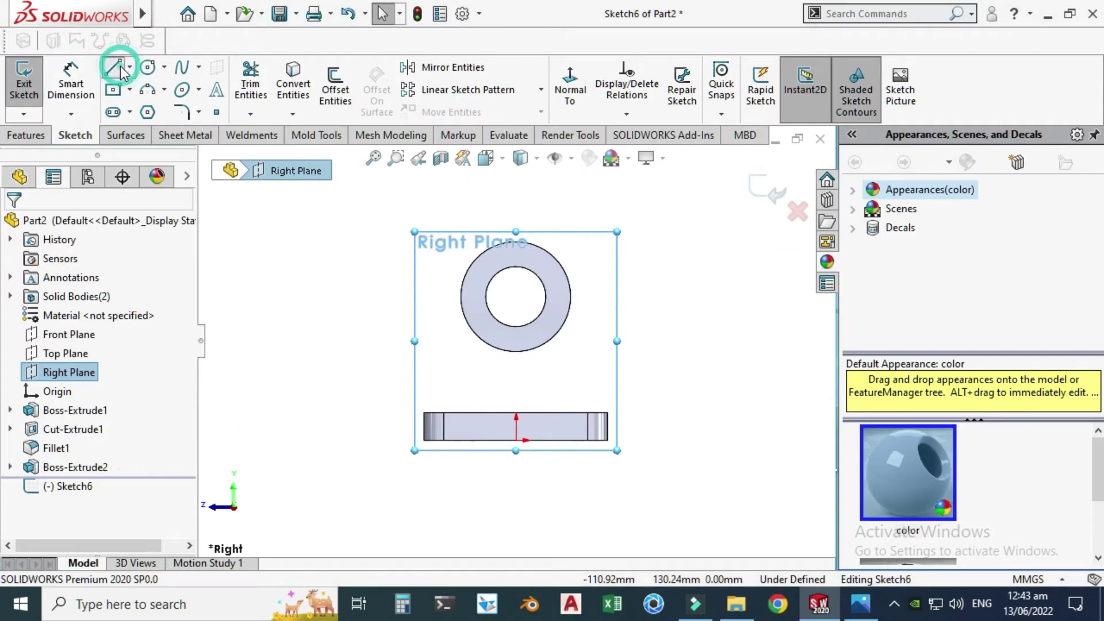
{"action": "left_click", "coordinate": [607, 413]}
{"action": "left_click", "coordinate": [608, 367]}
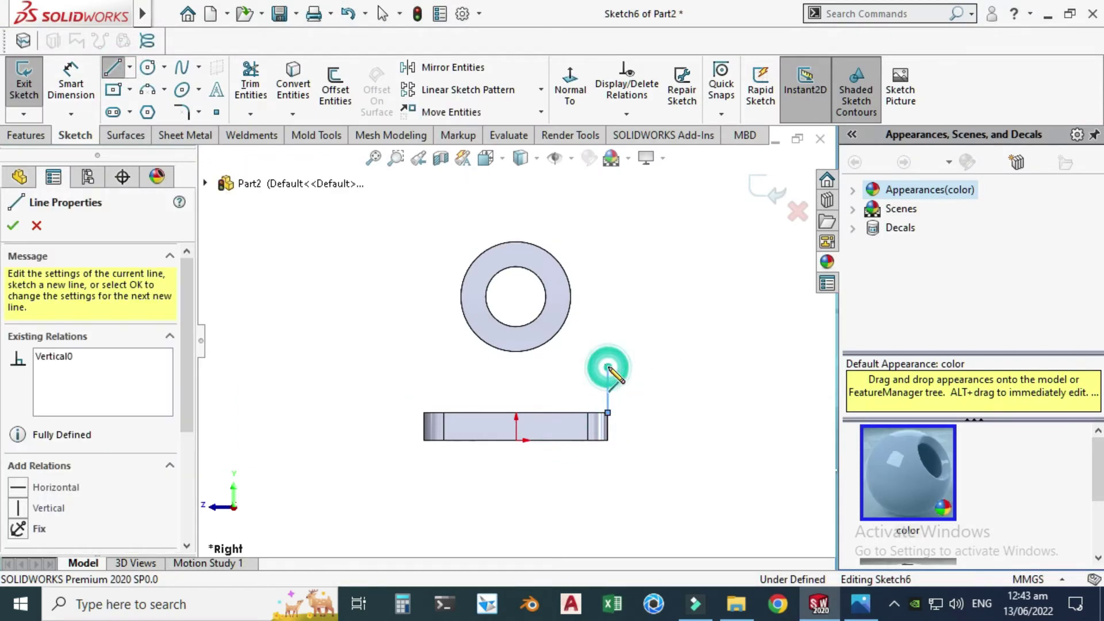
{"action": "key", "text": "Escape"}
{"action": "left_click", "coordinate": [92, 95]}
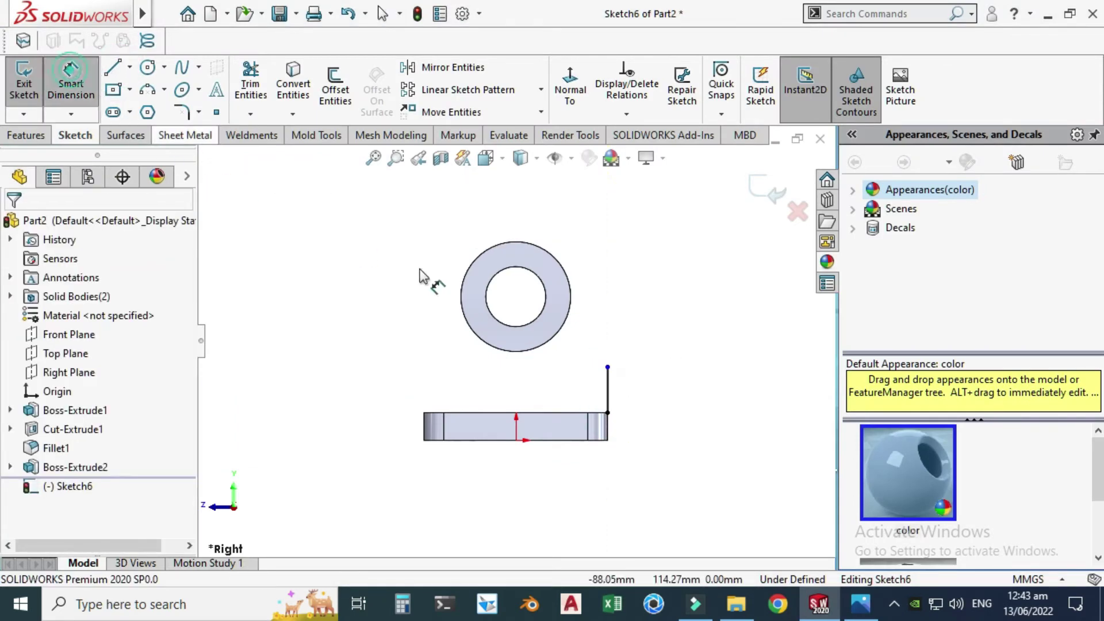
{"action": "left_click", "coordinate": [607, 391]}
{"action": "left_click", "coordinate": [652, 396]}
{"action": "type", "text": "22"}
{"action": "key", "text": "Return"}
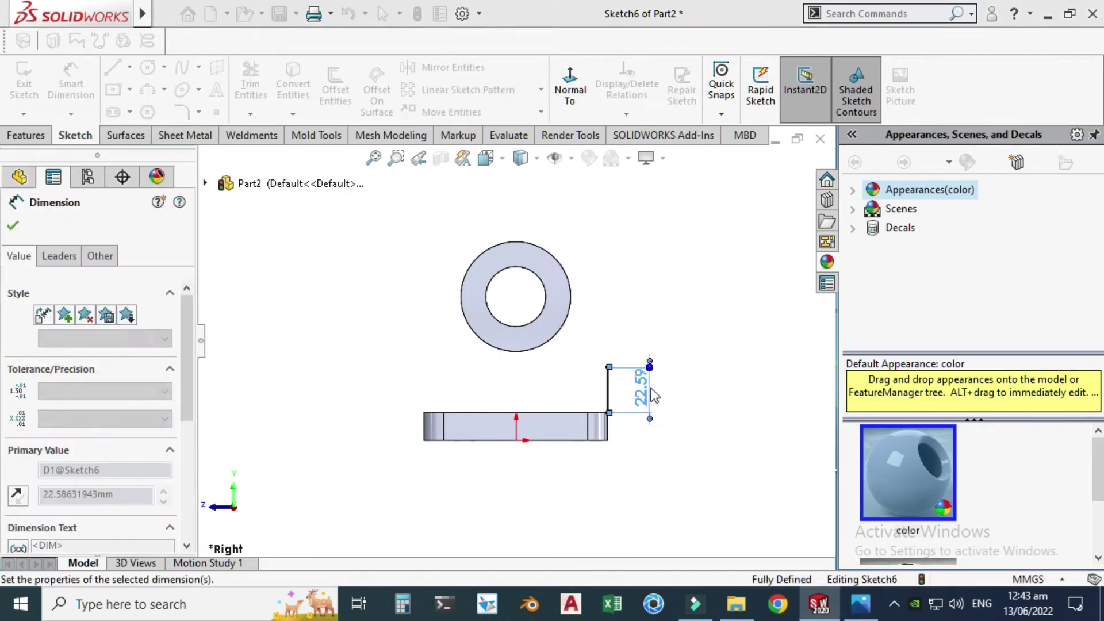
Check the rib shape in the reference drawing and convert the cylinder's outer circular edge into a sketch entity
{"action": "key", "text": "alt+Tab"}
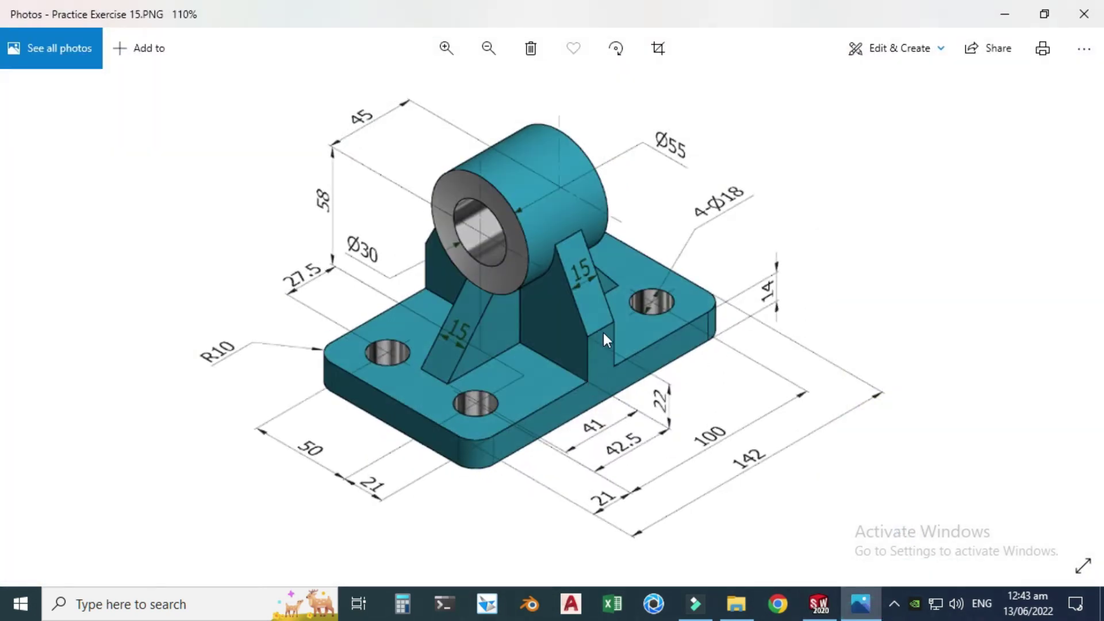
{"action": "key", "text": "alt+Tab"}
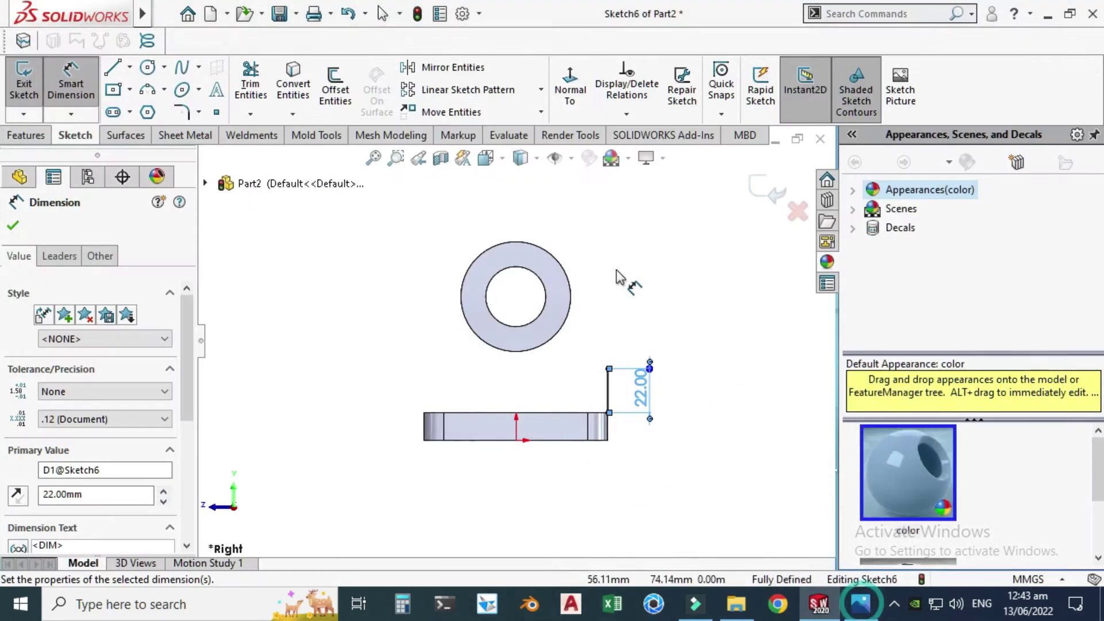
{"action": "left_click", "coordinate": [544, 384]}
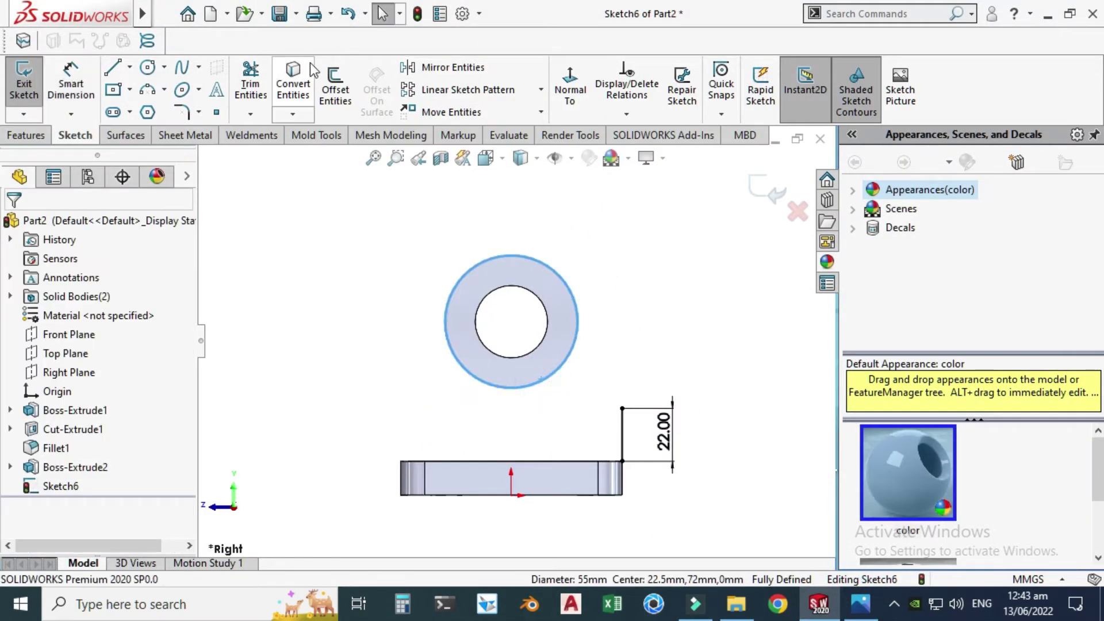
{"action": "left_click", "coordinate": [291, 80]}
Check the rib shape in the reference drawing and sketch a sloped line from the 22 mm line's upper end to the cylinder's outer circle
{"action": "left_click", "coordinate": [861, 602]}
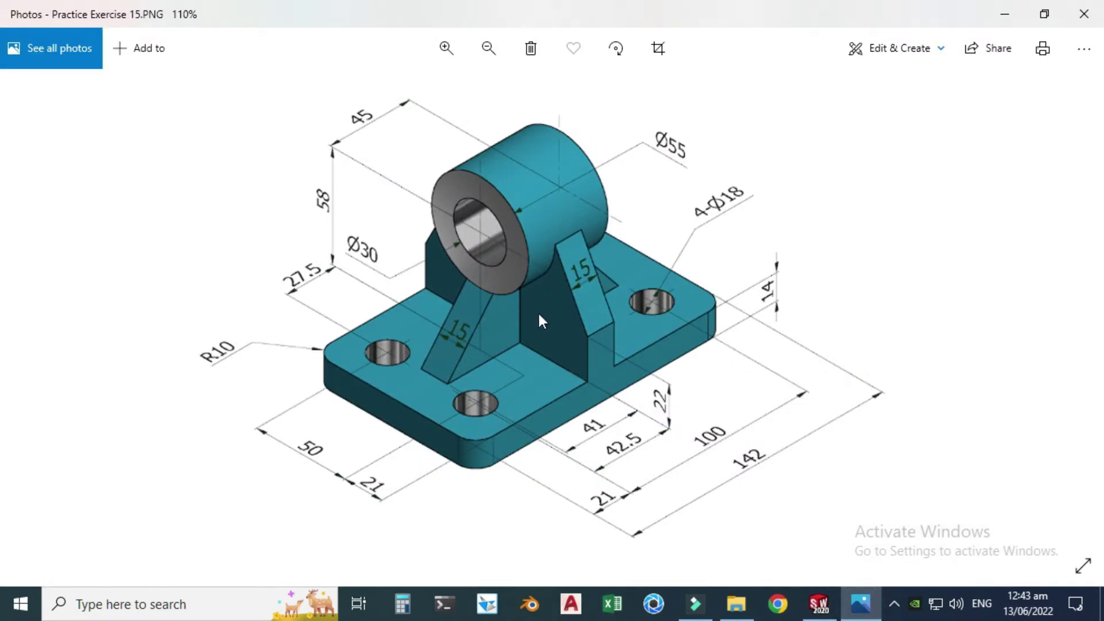
{"action": "left_click", "coordinate": [860, 603]}
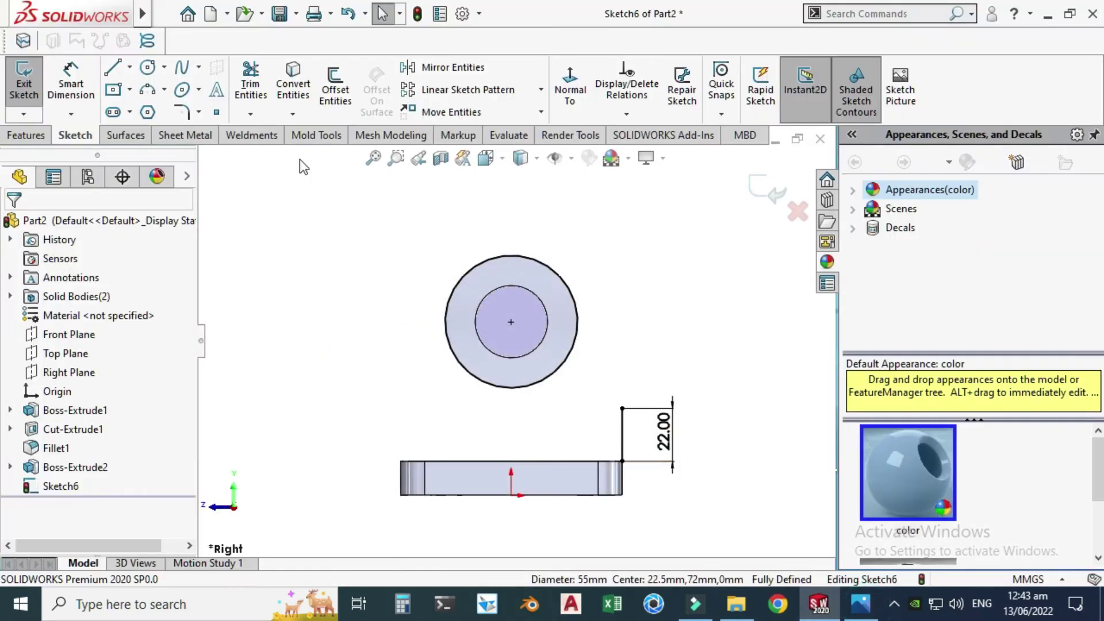
{"action": "left_click", "coordinate": [113, 68]}
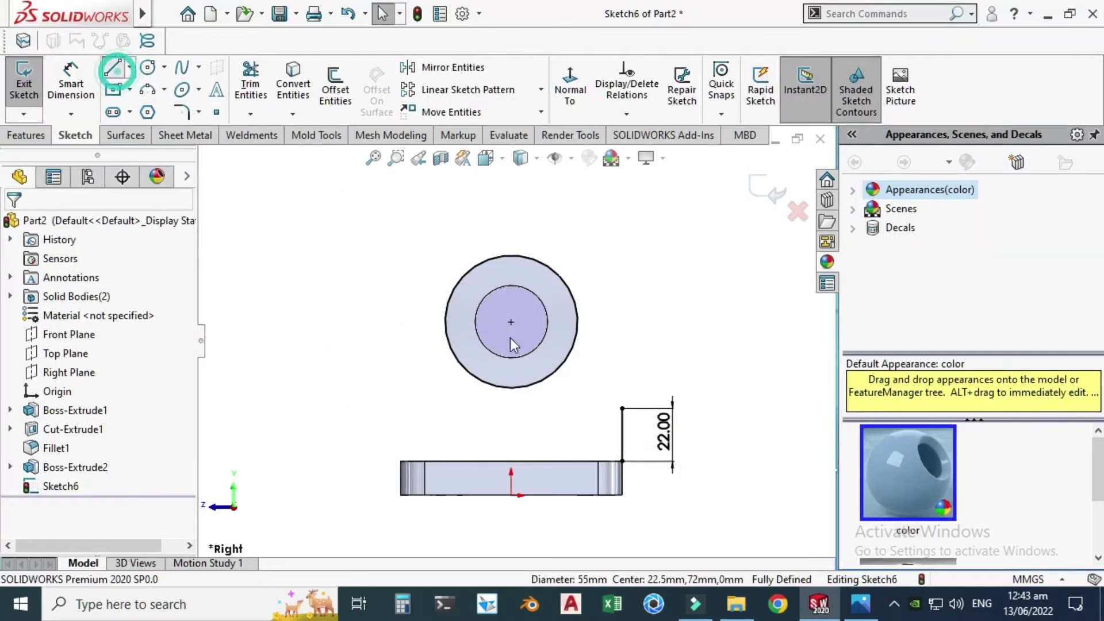
{"action": "left_click", "coordinate": [622, 409]}
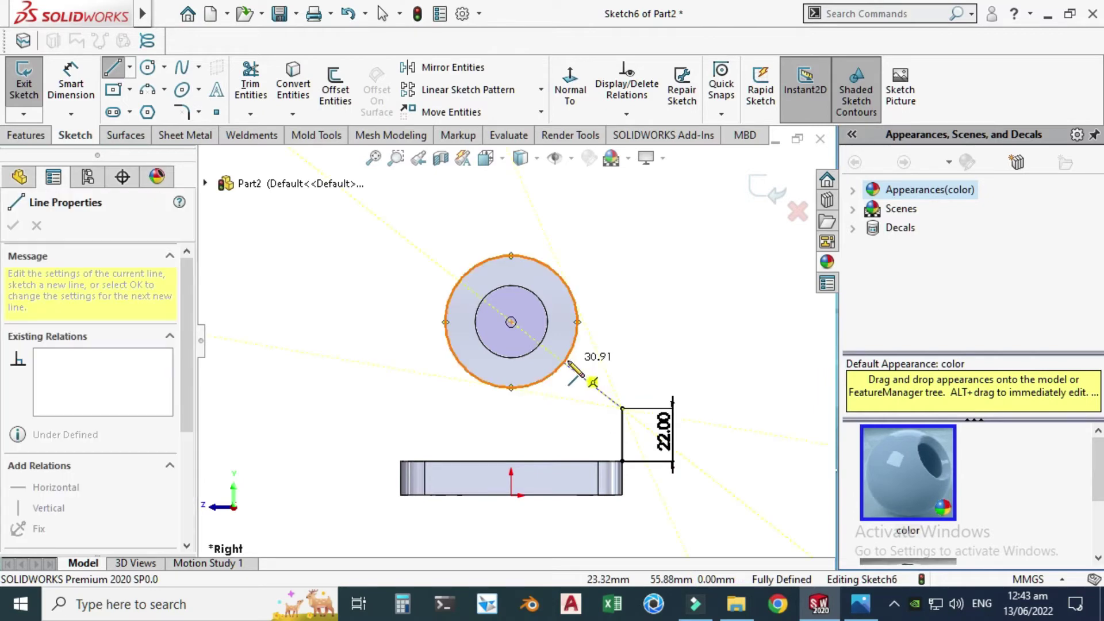
{"action": "left_click", "coordinate": [566, 363]}
{"action": "key", "text": "Escape"}
Try to dimension the angle between the sloped line and the vertical line, and the sloped line's length
{"action": "left_click", "coordinate": [71, 81]}
{"action": "scroll", "coordinate": [644, 380], "scroll_direction": "down", "scroll_amount": 1}
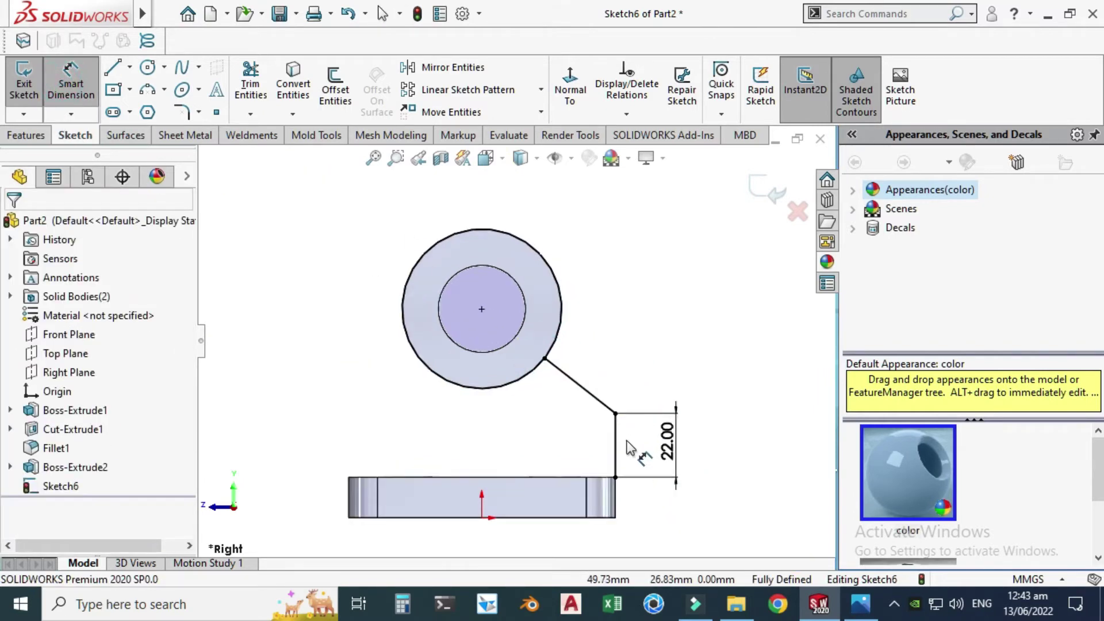
{"action": "left_click", "coordinate": [617, 444]}
{"action": "left_click", "coordinate": [591, 395]}
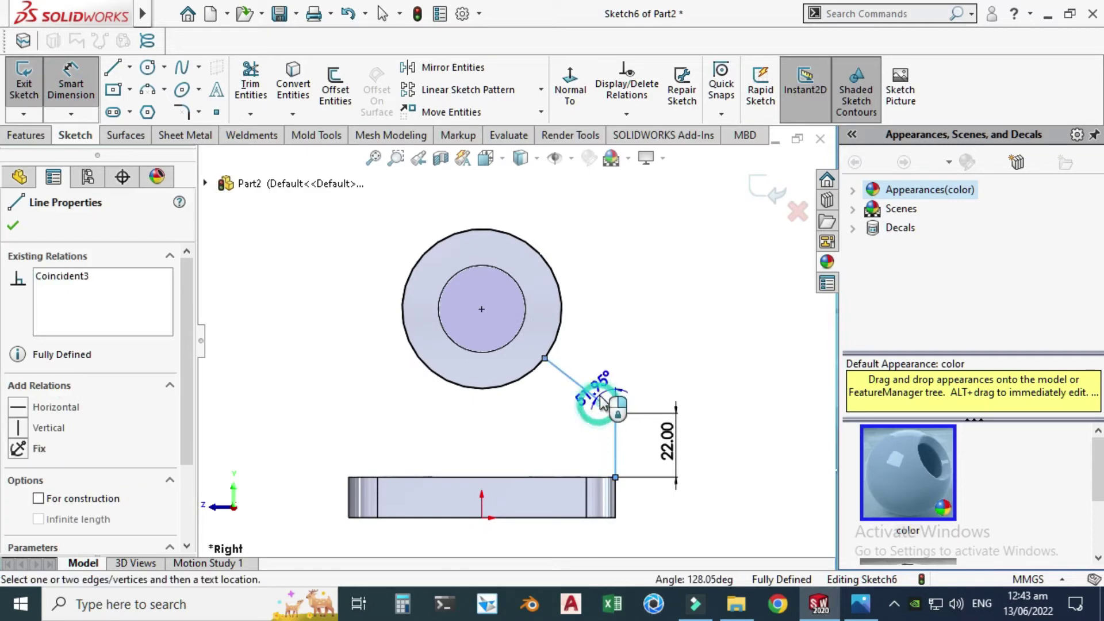
{"action": "left_click", "coordinate": [611, 374]}
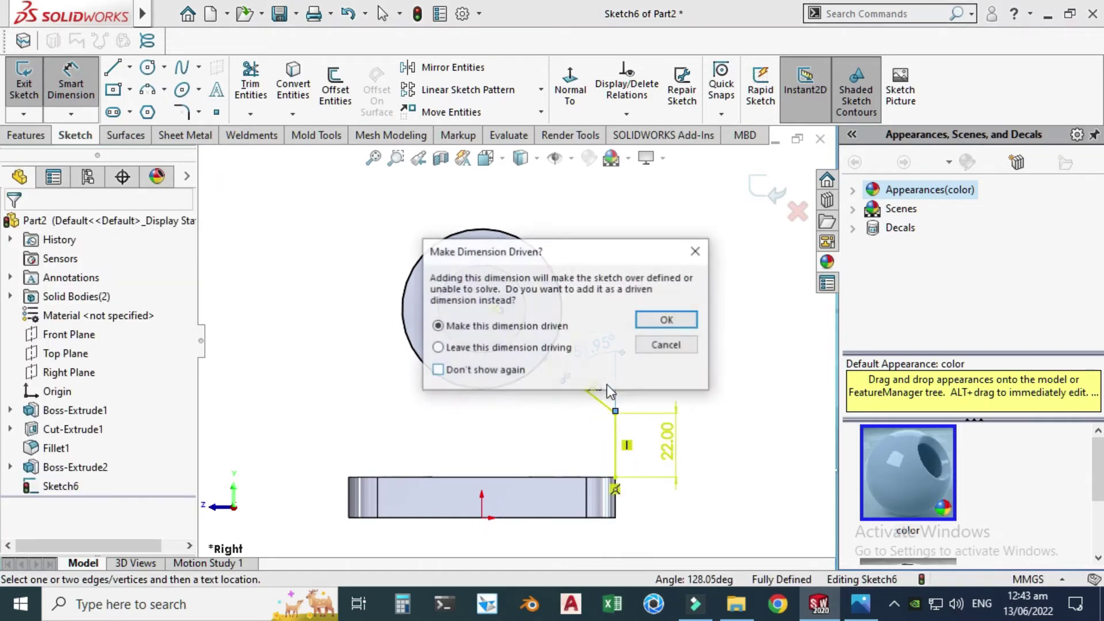
{"action": "key", "text": "Escape"}
{"action": "left_click", "coordinate": [568, 378]}
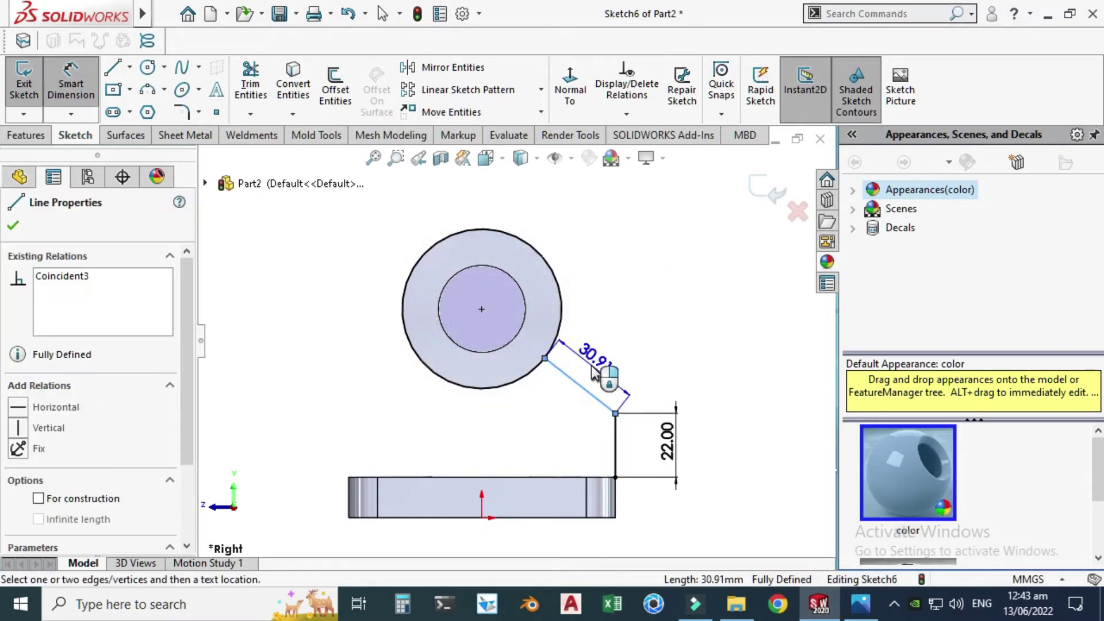
{"action": "key", "text": "Escape"}
{"action": "key", "text": "Escape"}
Delete the relation aligning the sloped line with the circle's center and move its upper endpoint slightly up along the circle
{"action": "left_click", "coordinate": [569, 377]}
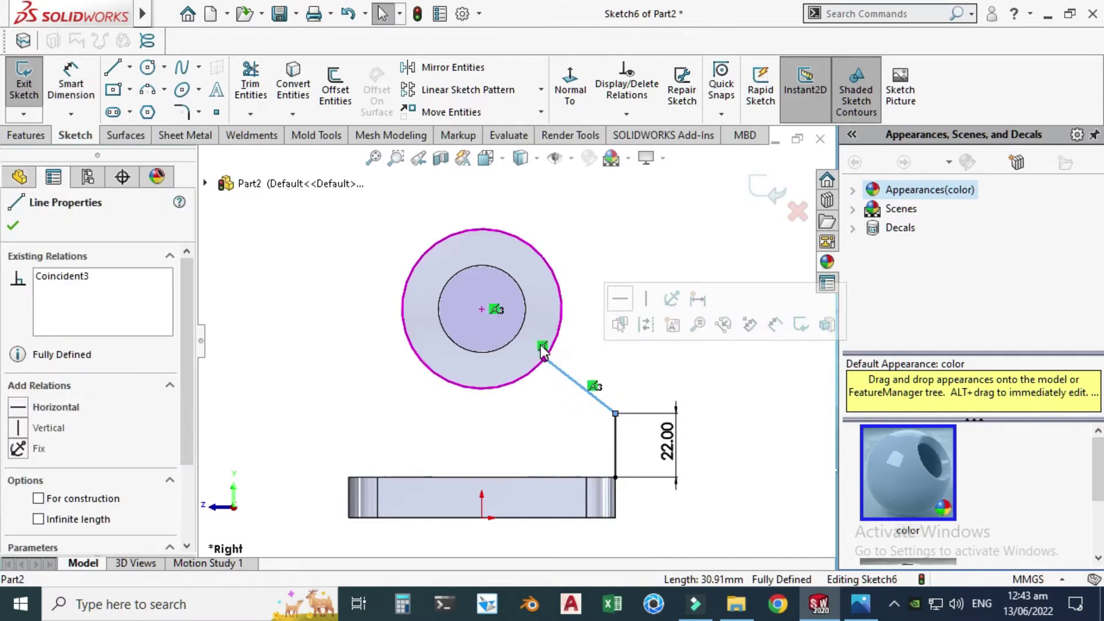
{"action": "key", "text": "Escape"}
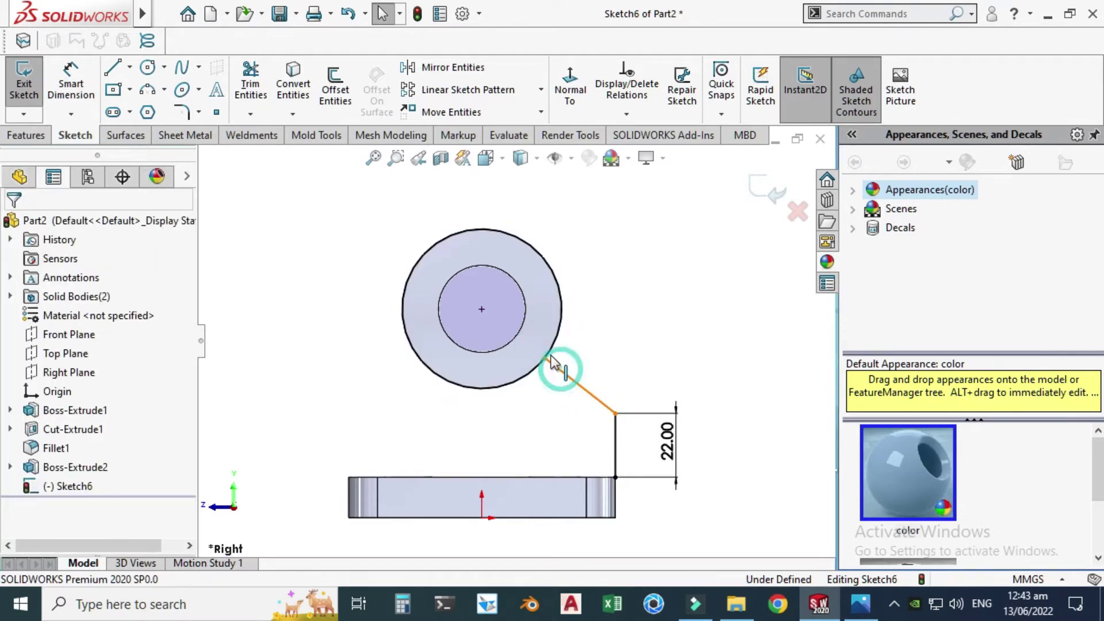
{"action": "left_click", "coordinate": [560, 371]}
{"action": "key", "text": "Escape"}
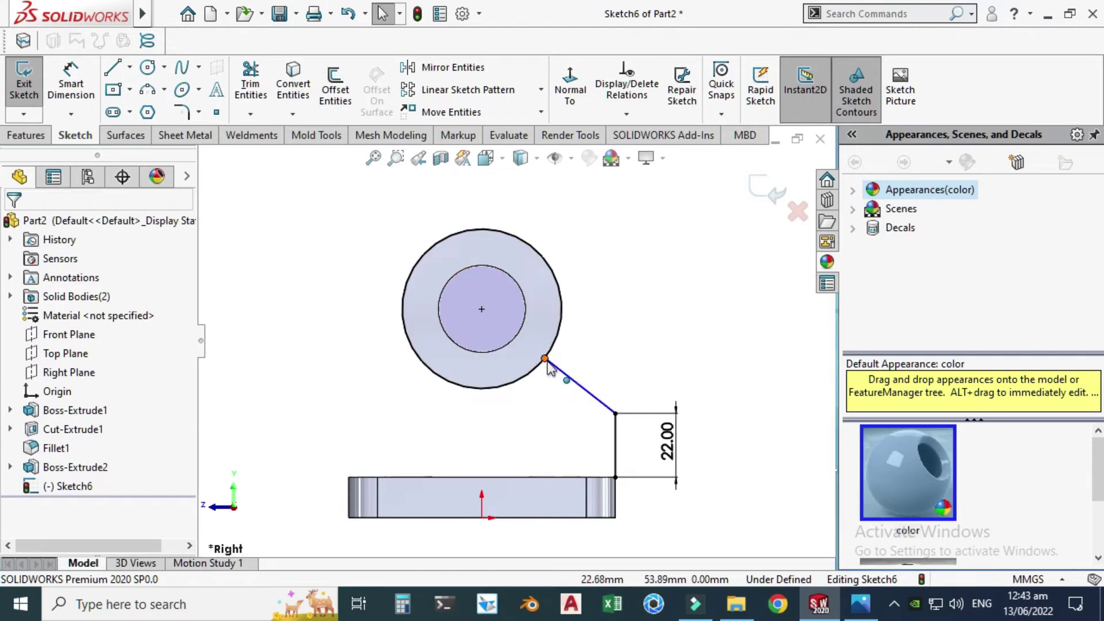
{"action": "left_click_drag", "start_coordinate": [556, 345], "coordinate": [556, 343]}
Dimension the angle between the sloped line and the vertical line and set it to 45°
{"action": "left_click", "coordinate": [81, 81]}
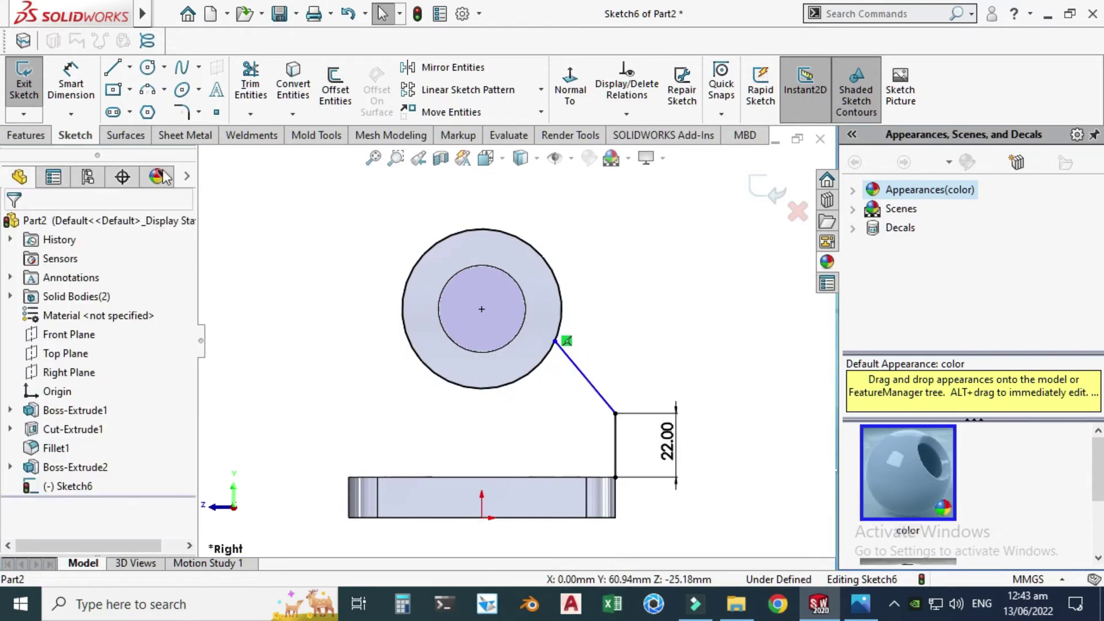
{"action": "left_click", "coordinate": [600, 396]}
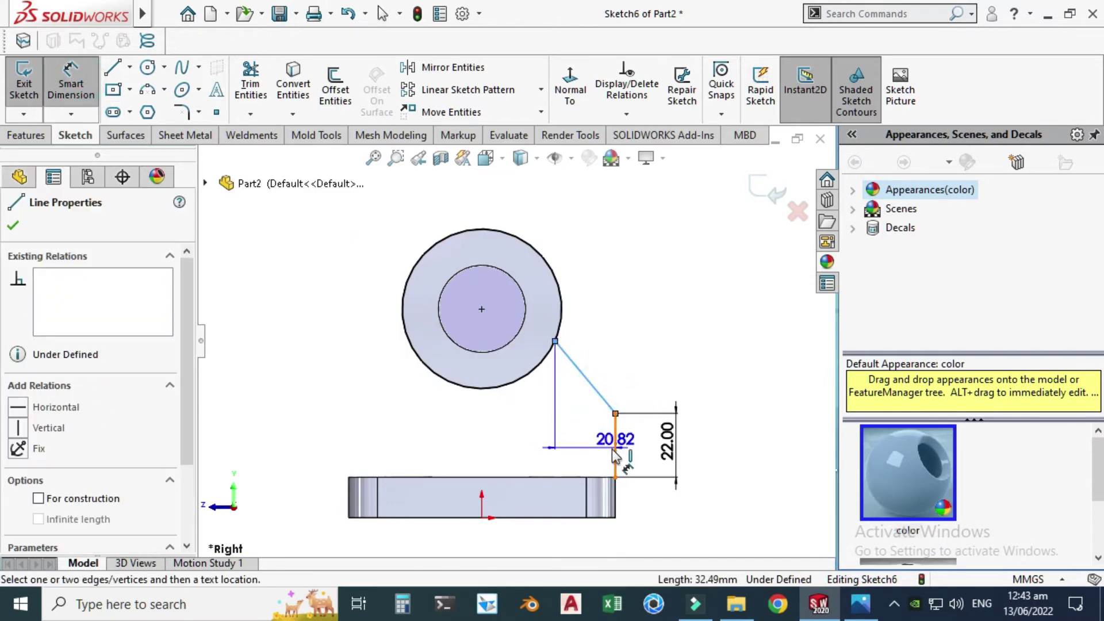
{"action": "left_click", "coordinate": [616, 440]}
{"action": "left_click", "coordinate": [603, 363]}
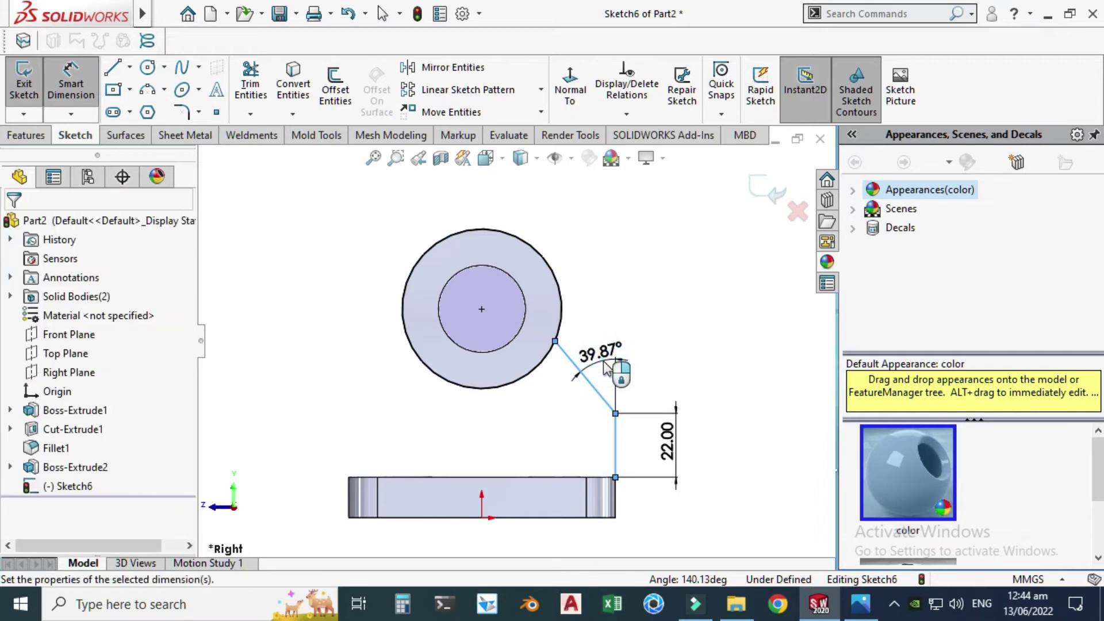
{"action": "type", "text": "45"}
{"action": "key", "text": "Return"}
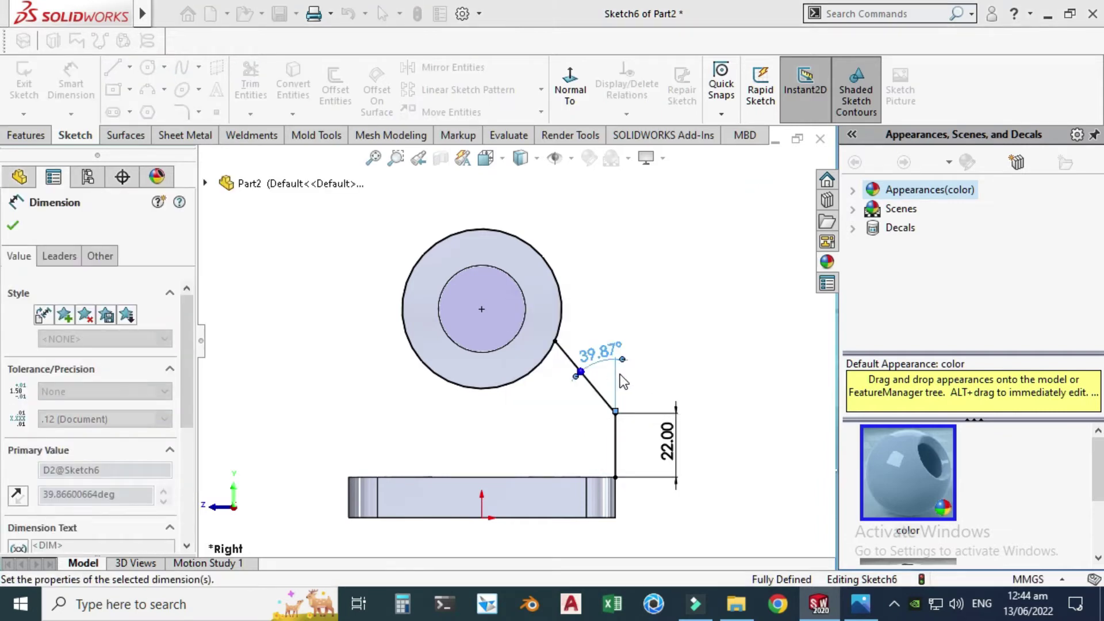
{"action": "key", "text": "Escape"}
Compare the rib profile with the reference drawing and examine it from a rotated view, returning to the face-on right view
{"action": "key", "text": "alt+Tab"}
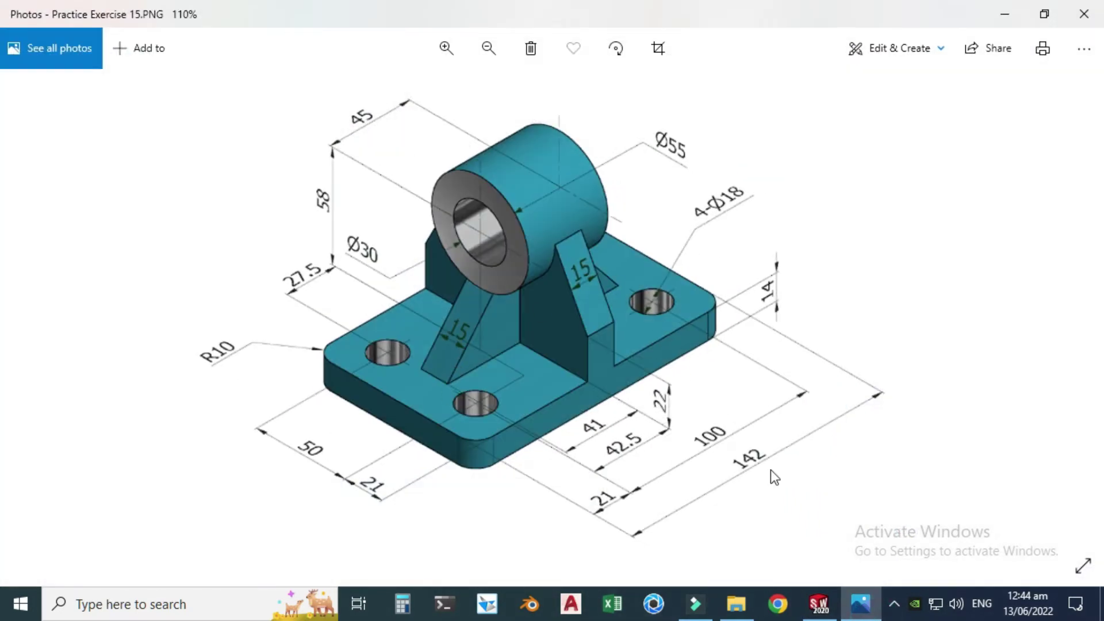
{"action": "left_click", "coordinate": [819, 603]}
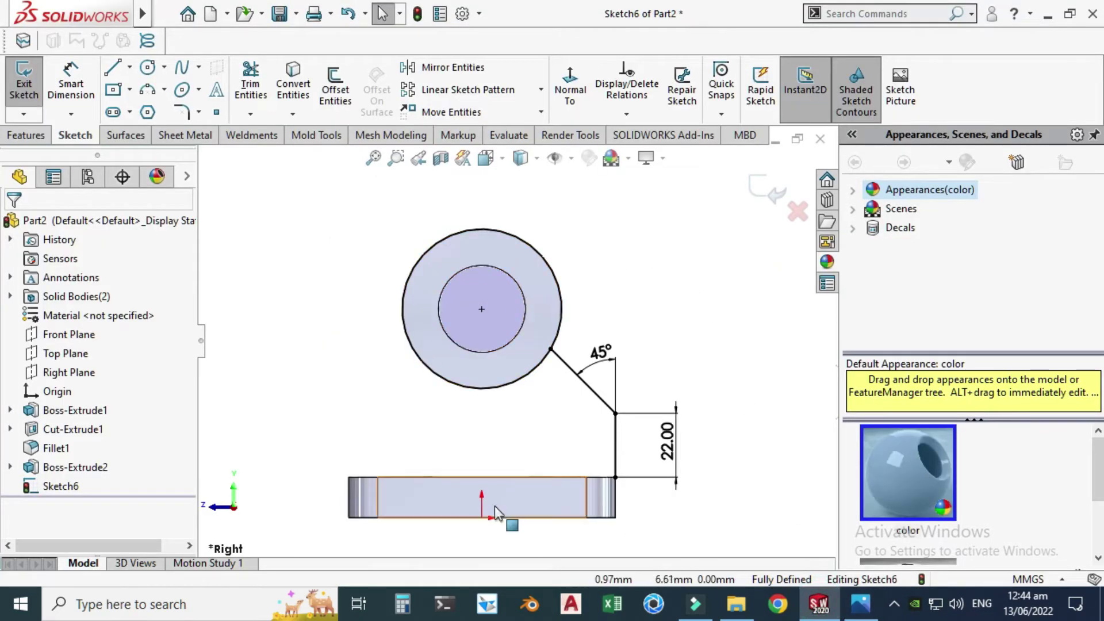
{"action": "key", "text": "z"}
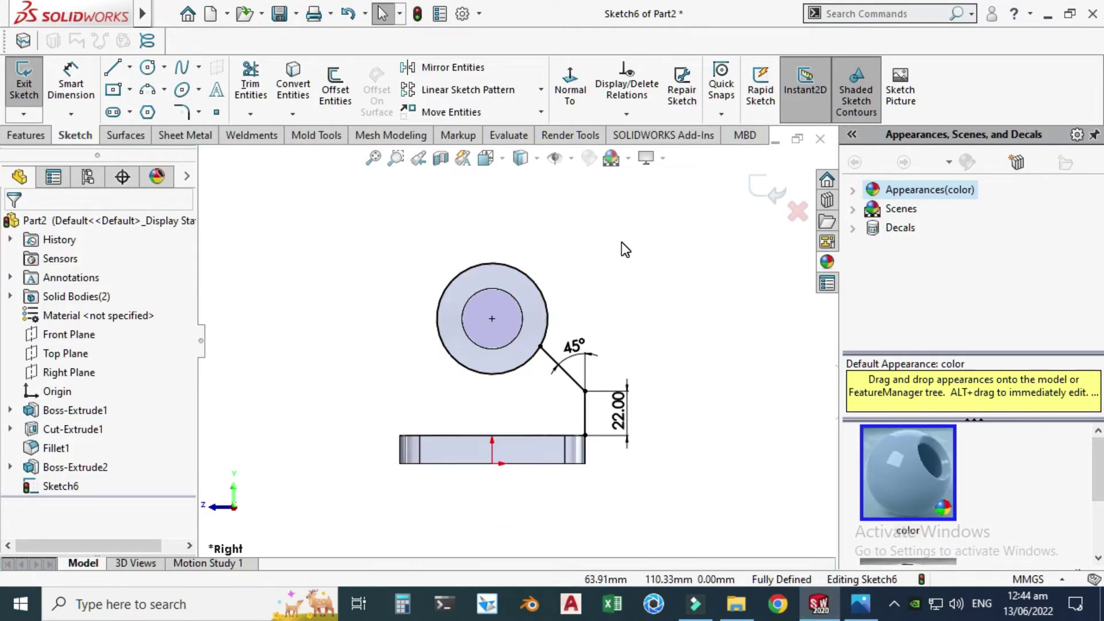
{"action": "right_click", "coordinate": [621, 243]}
{"action": "mouse_move", "coordinate": [739, 277]}
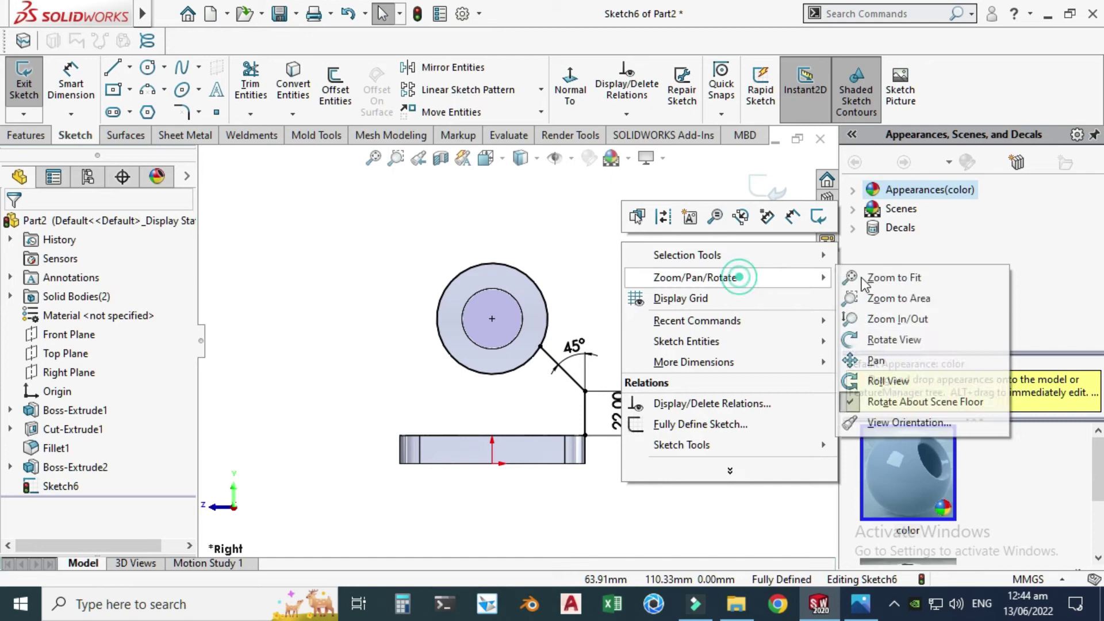
{"action": "left_click", "coordinate": [893, 339]}
{"action": "mouse_move", "coordinate": [658, 387]}
{"action": "left_mouse_down"}
{"action": "mouse_move", "coordinate": [604, 424]}
{"action": "mouse_move", "coordinate": [499, 321]}
{"action": "mouse_move", "coordinate": [514, 307]}
{"action": "mouse_move", "coordinate": [570, 323]}
{"action": "mouse_move", "coordinate": [575, 301]}
{"action": "mouse_move", "coordinate": [510, 384]}
{"action": "left_mouse_up"}
{"action": "key", "text": "Escape"}
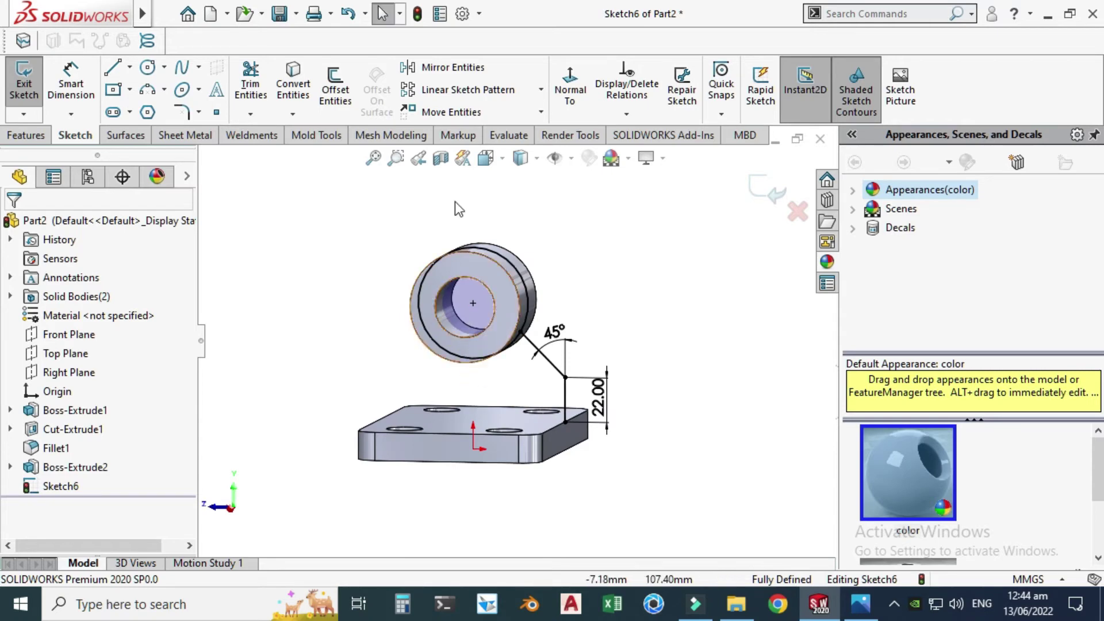
{"action": "left_click", "coordinate": [464, 164]}
{"action": "left_click", "coordinate": [420, 423]}
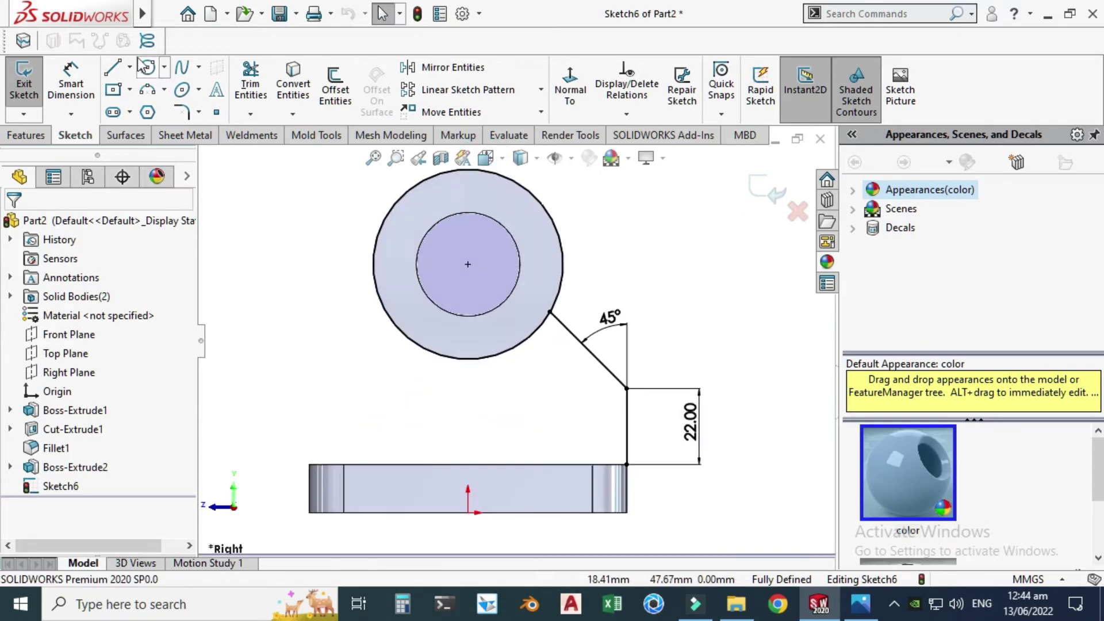
Close the rib profile with a vertical line from the circle's lowest point to the plate's top edge and a horizontal line to the 22 mm line
{"action": "key", "text": "l"}
{"action": "left_click", "coordinate": [467, 358]}
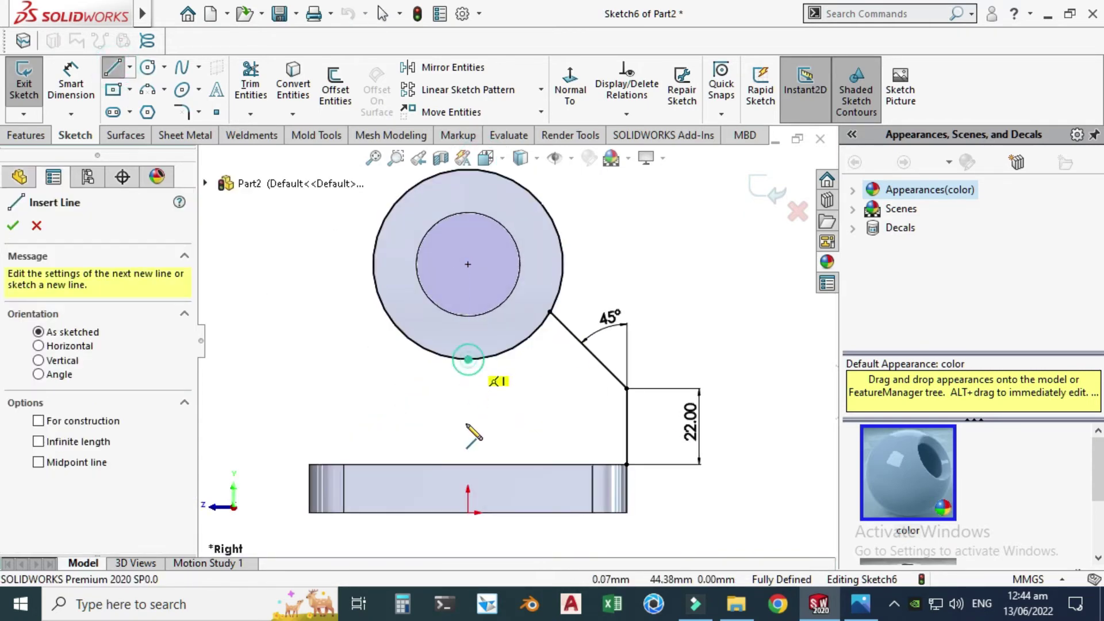
{"action": "left_click", "coordinate": [468, 465]}
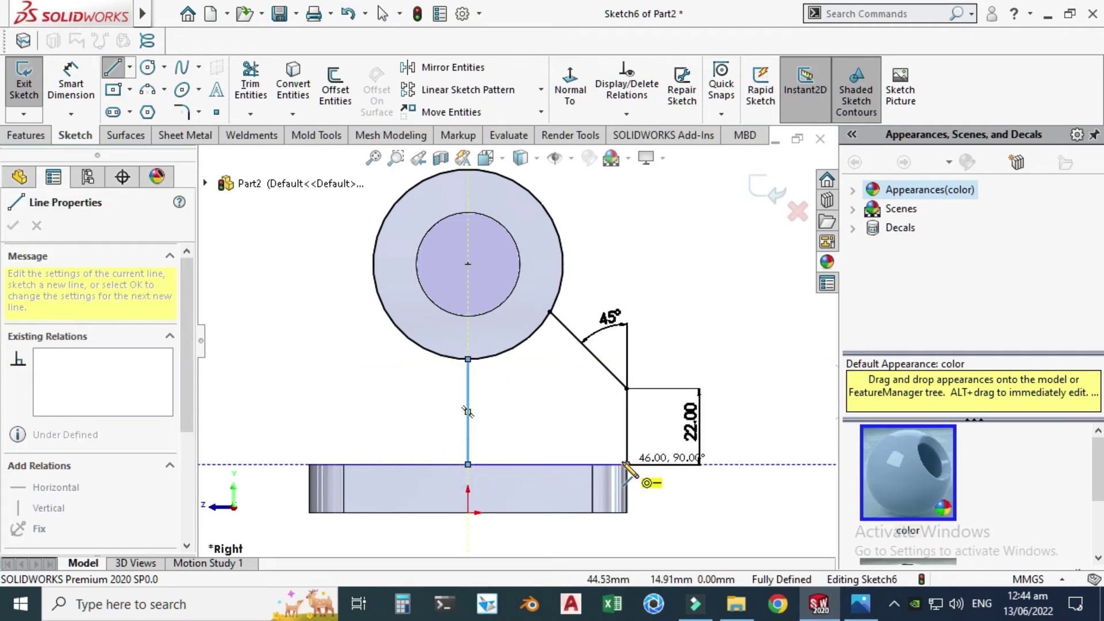
{"action": "key", "text": "Escape"}
Trim away the converted circle, keeping only the arc between the central vertical line and the sloped line
{"action": "key", "text": "f"}
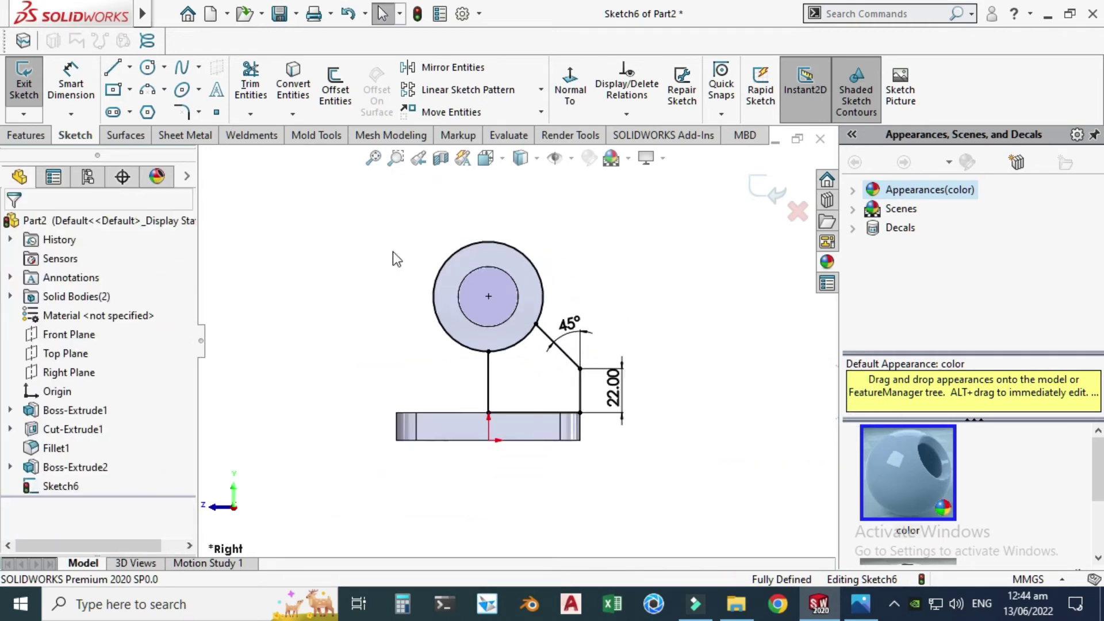
{"action": "left_click", "coordinate": [250, 86]}
{"action": "mouse_move", "coordinate": [316, 247]}
{"action": "left_mouse_down"}
{"action": "mouse_move", "coordinate": [492, 276]}
{"action": "mouse_move", "coordinate": [586, 247]}
{"action": "left_mouse_up"}
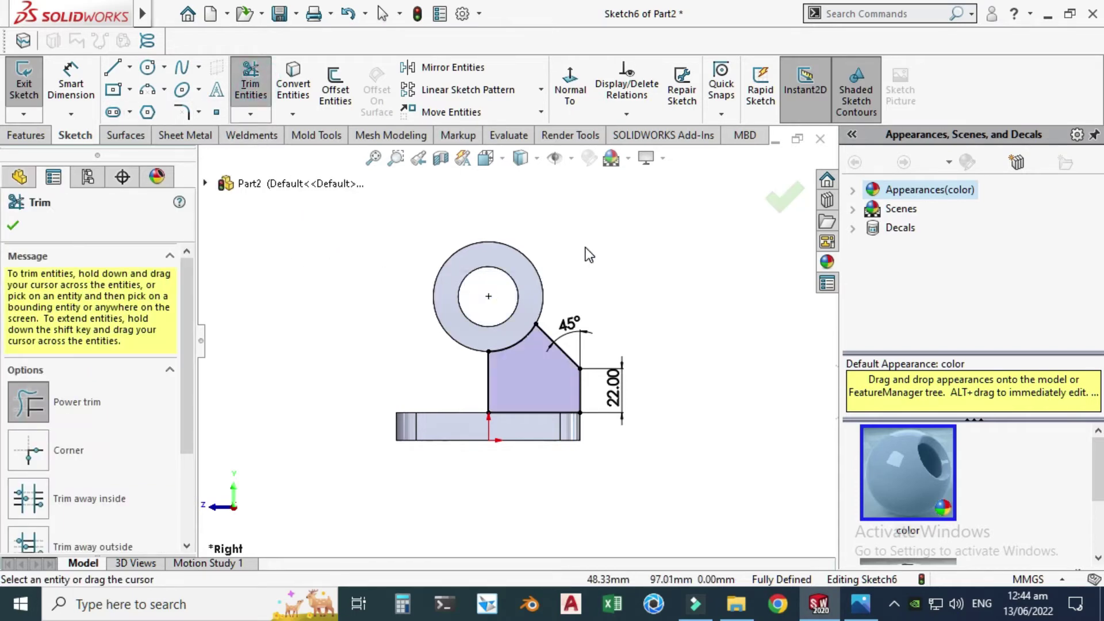
{"action": "right_click", "coordinate": [630, 220]}
{"action": "left_click", "coordinate": [541, 212]}
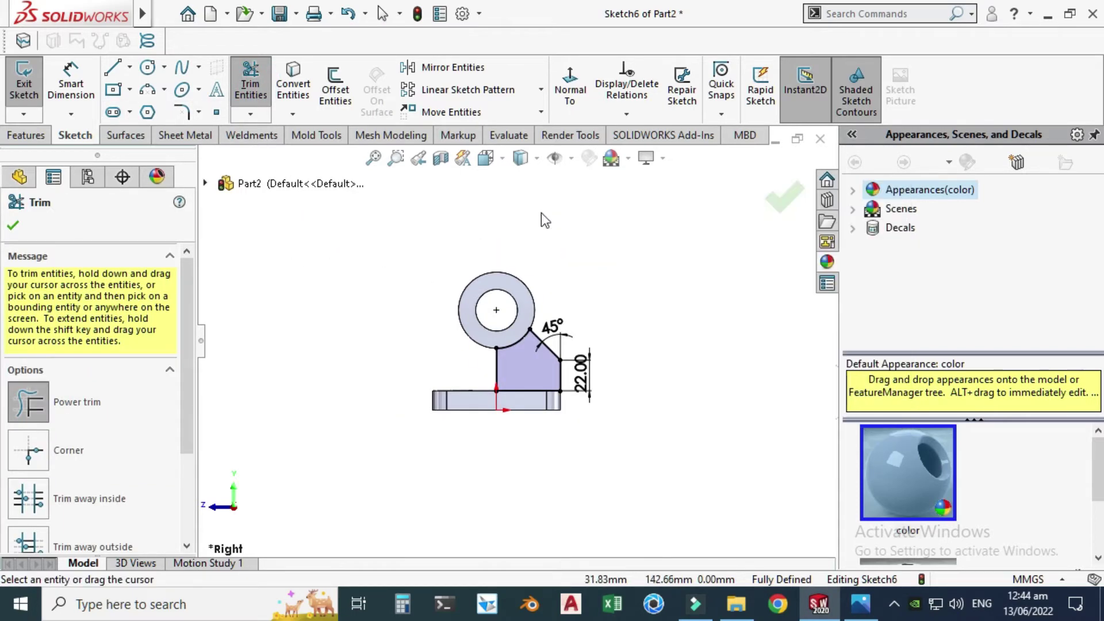
Extrude the rib profile 15 mm as a Mid Plane boss with merged result, per the thickness in the reference drawing
{"action": "right_click", "coordinate": [592, 205]}
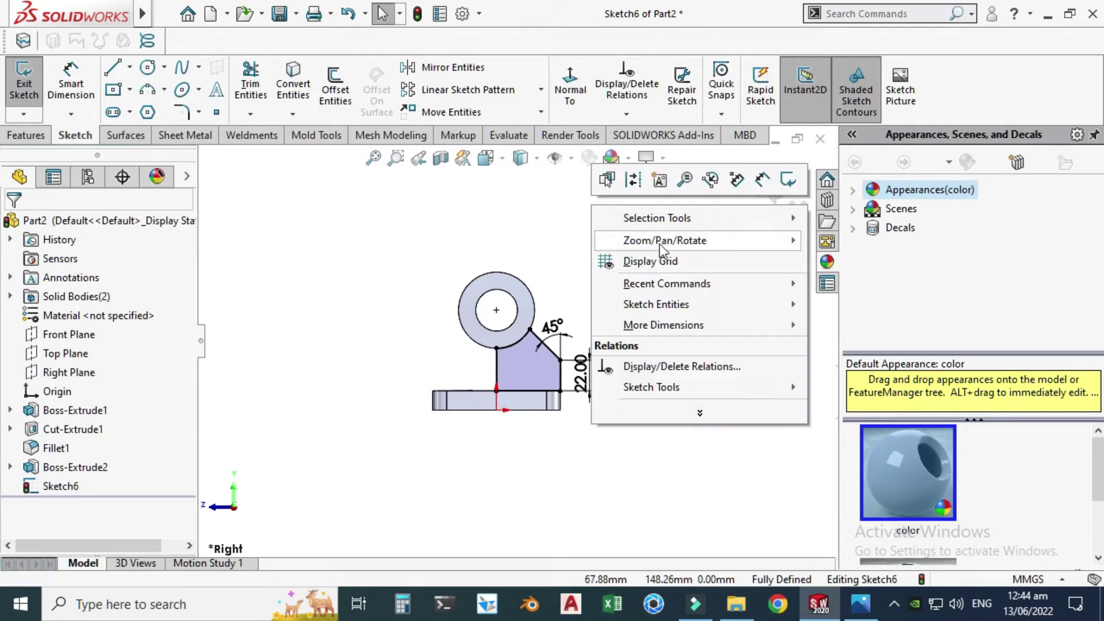
{"action": "mouse_move", "coordinate": [664, 244]}
{"action": "left_click", "coordinate": [838, 239]}
{"action": "left_click_drag", "start_coordinate": [678, 322], "coordinate": [702, 357]}
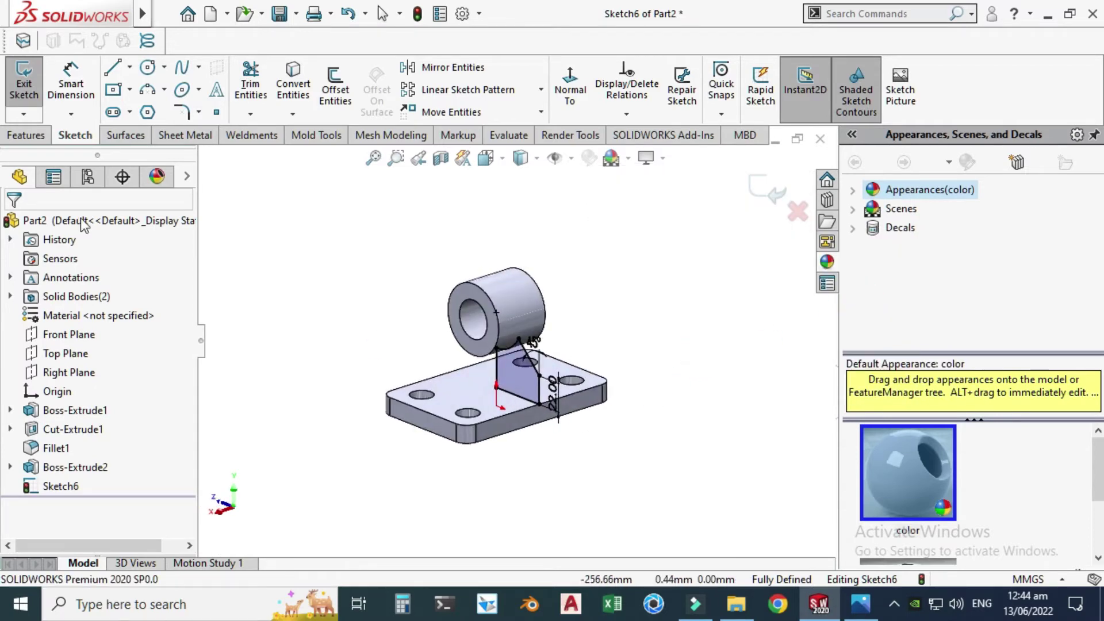
{"action": "left_click", "coordinate": [23, 135]}
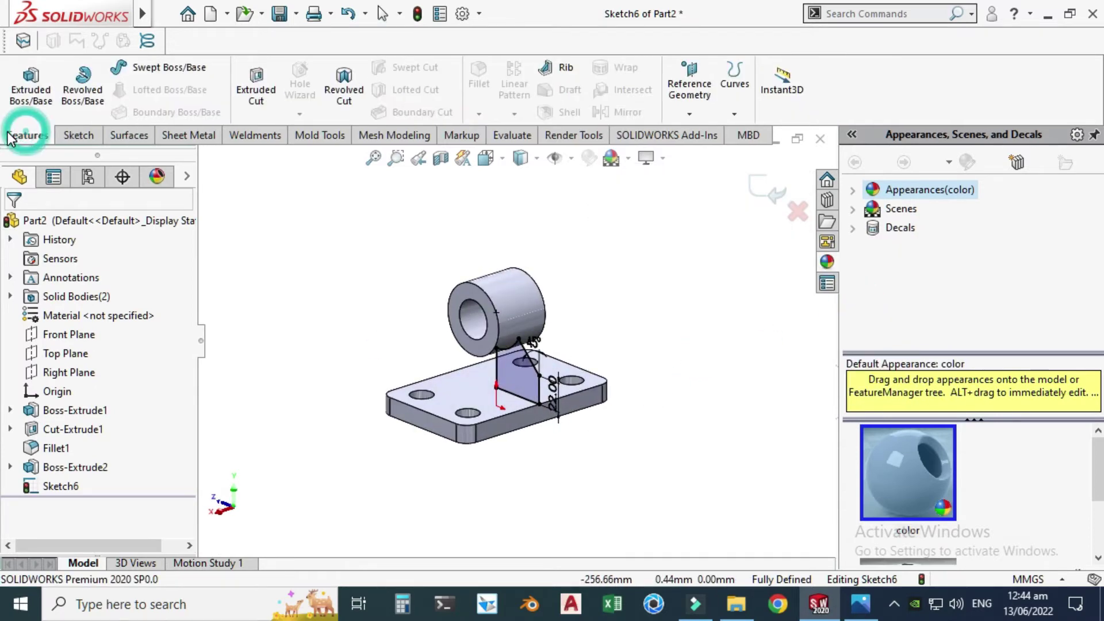
{"action": "left_click", "coordinate": [27, 95]}
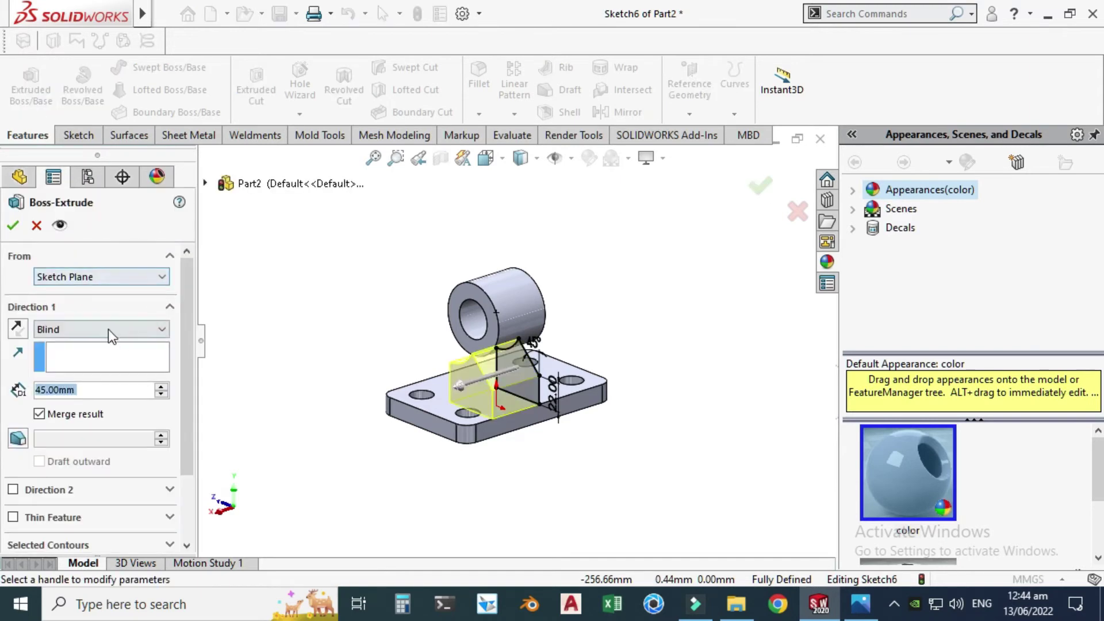
{"action": "left_click", "coordinate": [108, 329]}
{"action": "left_click", "coordinate": [109, 418]}
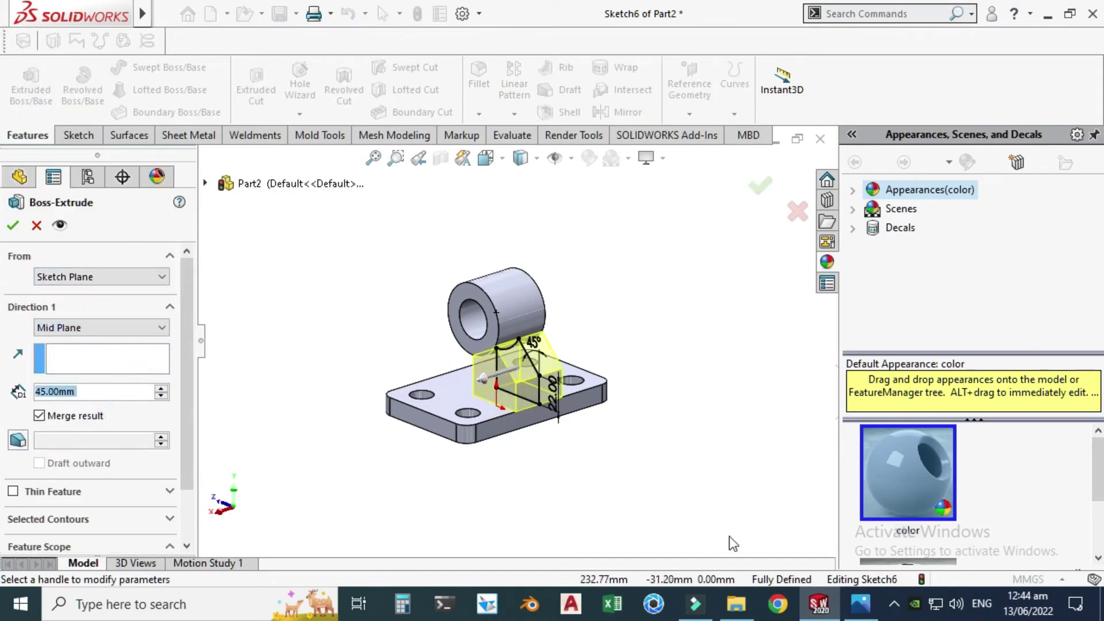
{"action": "left_click", "coordinate": [859, 612]}
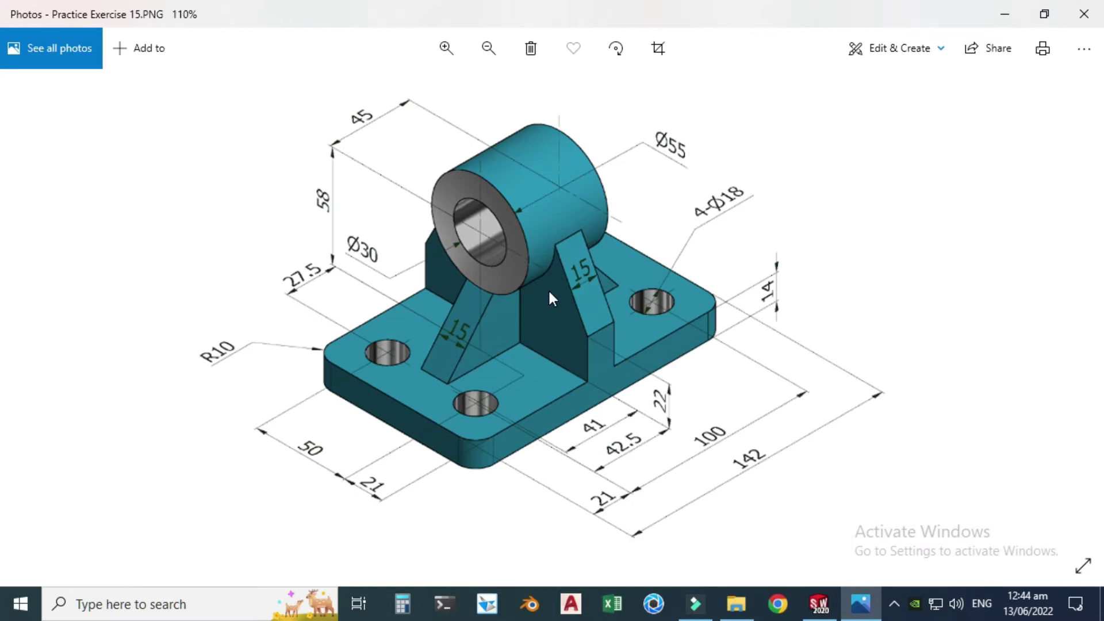
{"action": "left_click", "coordinate": [819, 603]}
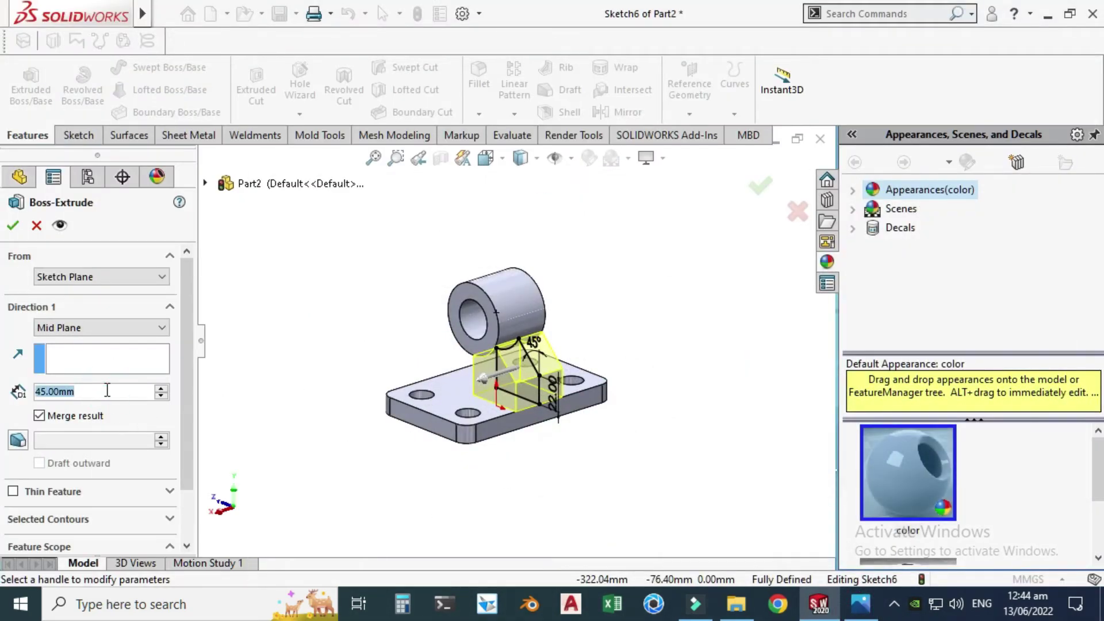
{"action": "type", "text": "15"}
{"action": "key", "text": "Return"}
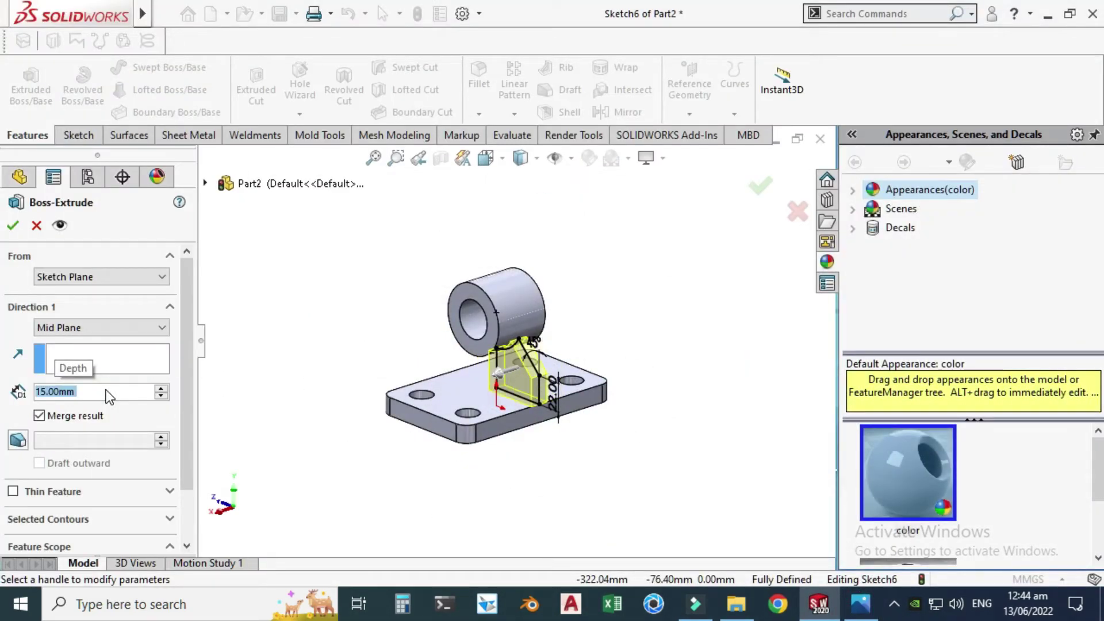
{"action": "left_click", "coordinate": [12, 225]}
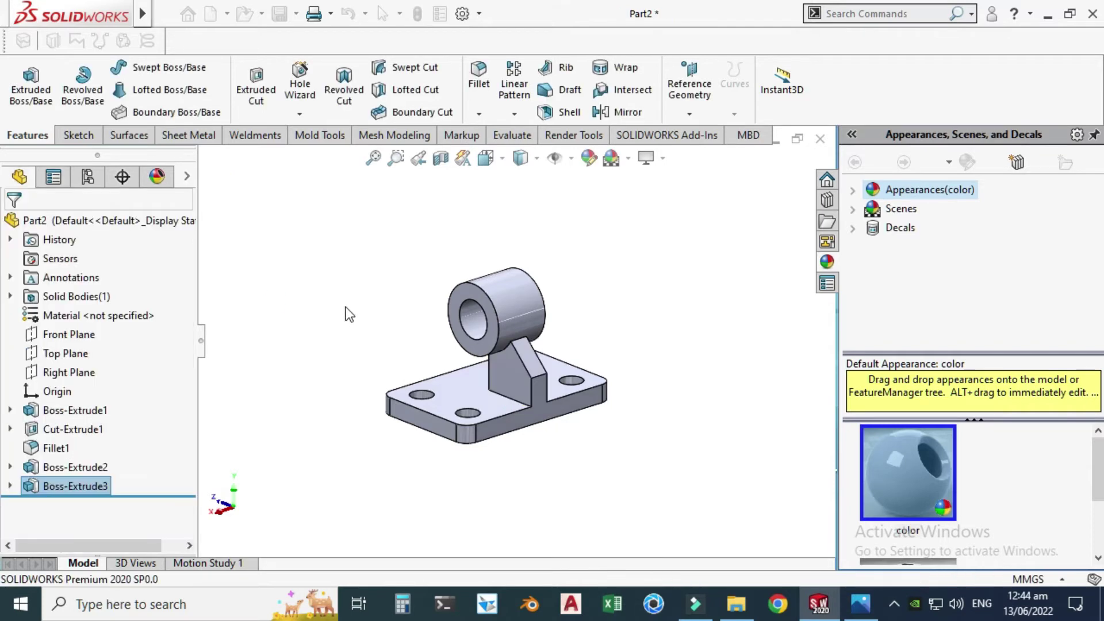
Compare the extruded rib from an angled view with the Practice Exercise 15 reference drawing
{"action": "right_click", "coordinate": [353, 242]}
{"action": "left_click", "coordinate": [412, 317]}
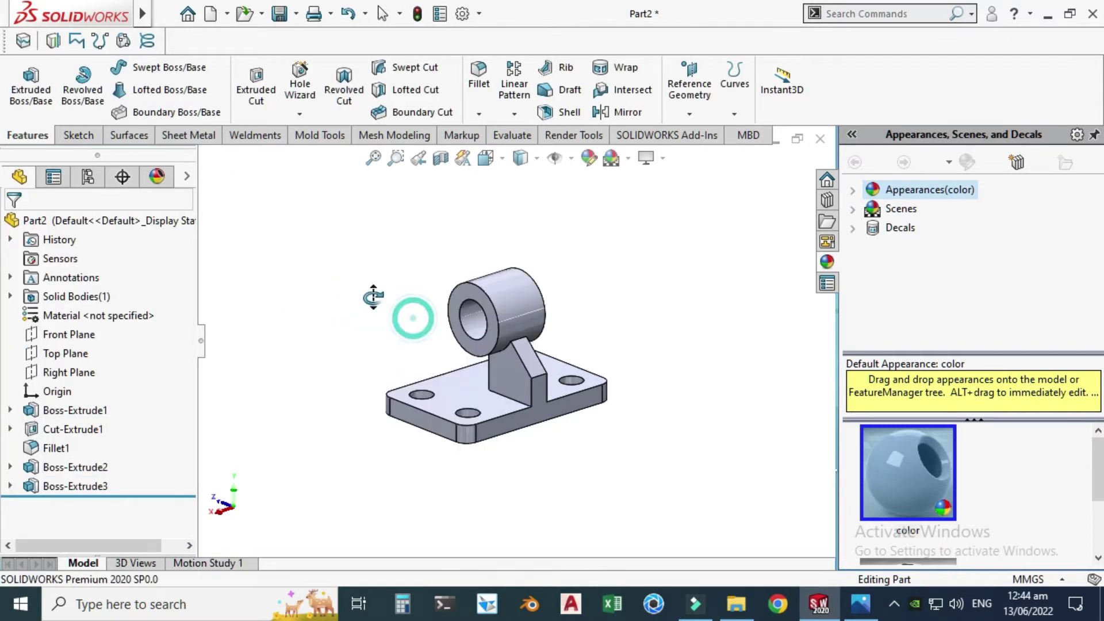
{"action": "left_click_drag", "start_coordinate": [373, 296], "coordinate": [456, 389]}
{"action": "scroll", "coordinate": [468, 389], "scroll_direction": "down", "scroll_amount": 3}
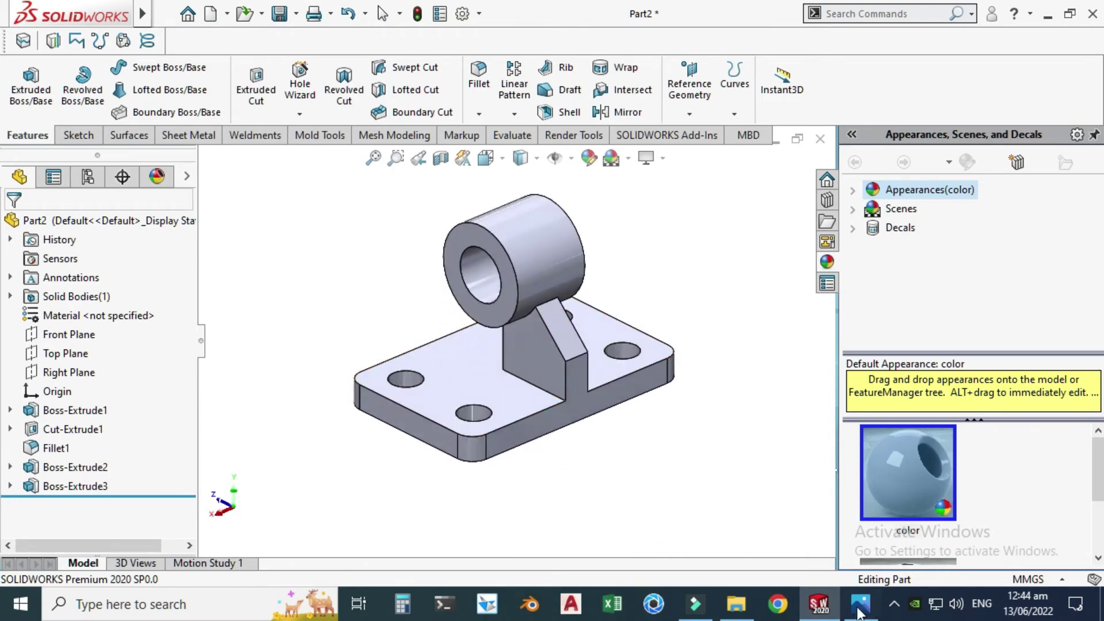
{"action": "key", "text": "alt+Tab"}
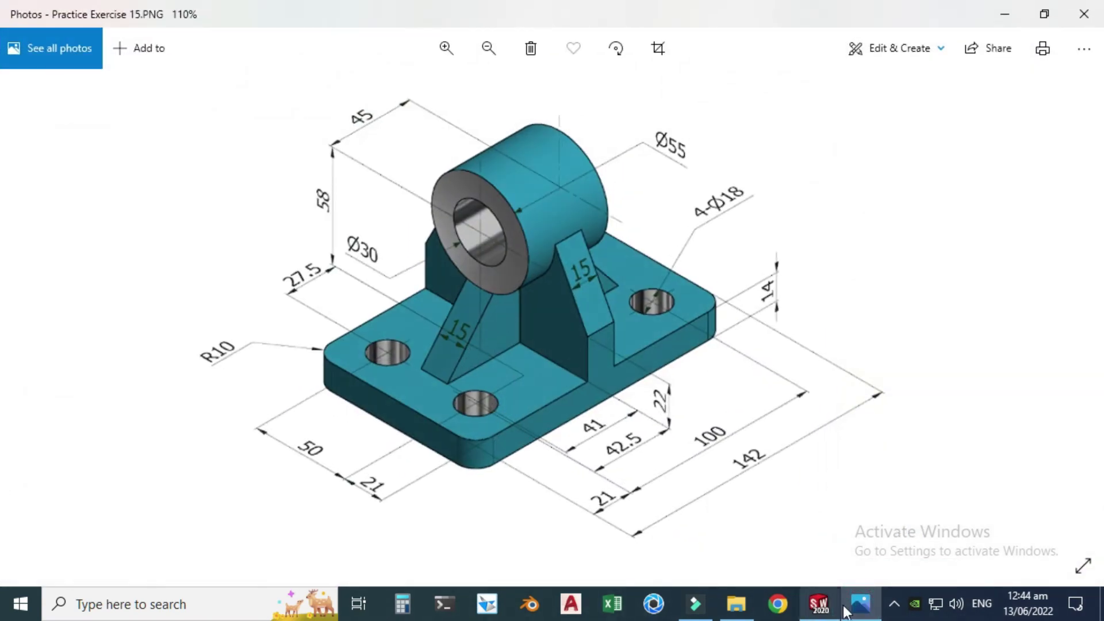
{"action": "left_click", "coordinate": [818, 604]}
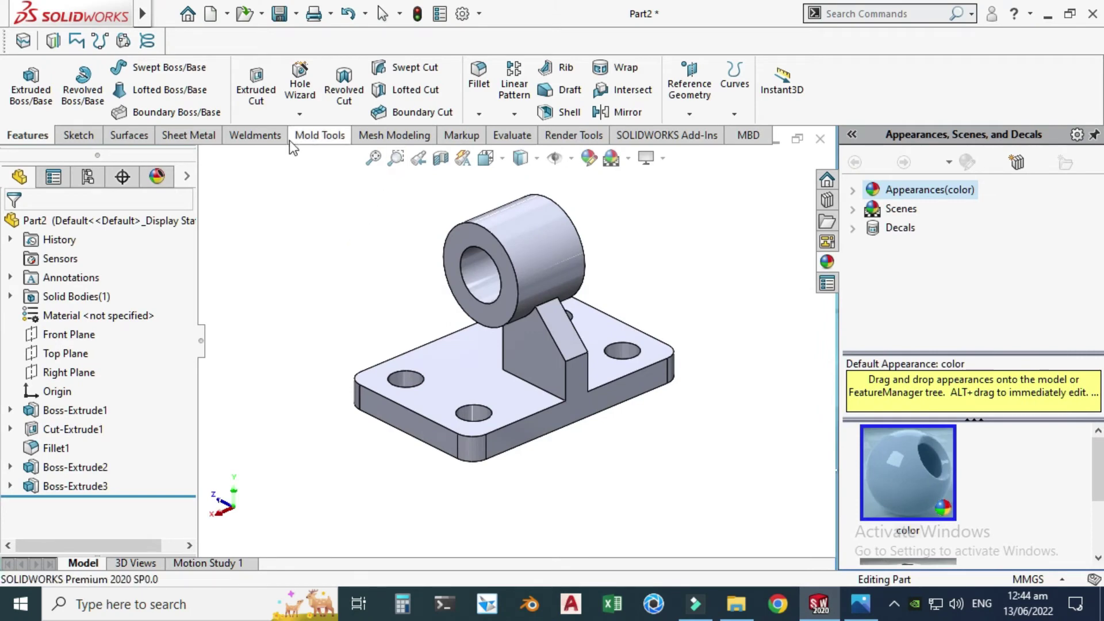
{"action": "left_click", "coordinate": [514, 114]}
{"action": "left_click", "coordinate": [380, 242]}
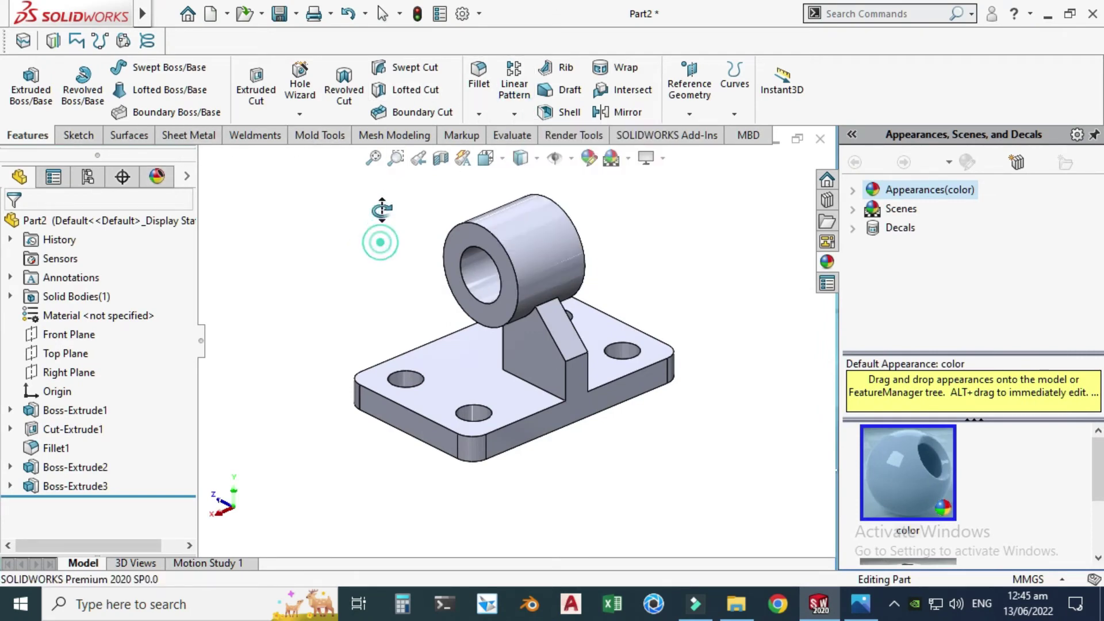
Mirror the extruded rib about its vertical end face beneath the bearing cylinder
{"action": "left_click", "coordinate": [613, 113]}
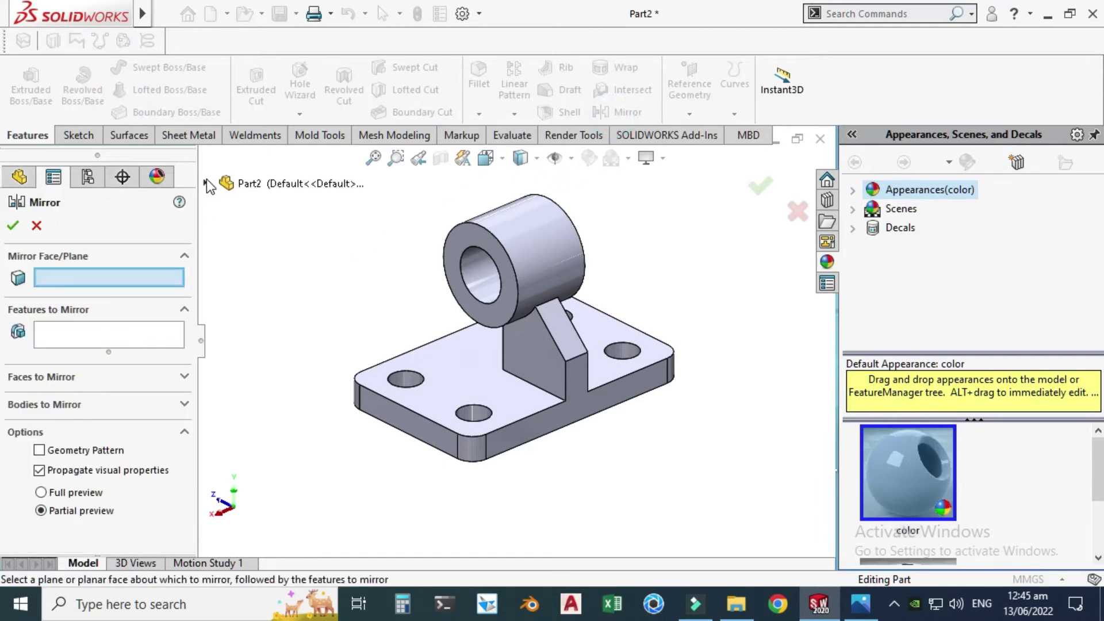
{"action": "middle_click_drag", "start_coordinate": [206, 183], "coordinate": [298, 267]}
{"action": "right_click", "coordinate": [325, 238]}
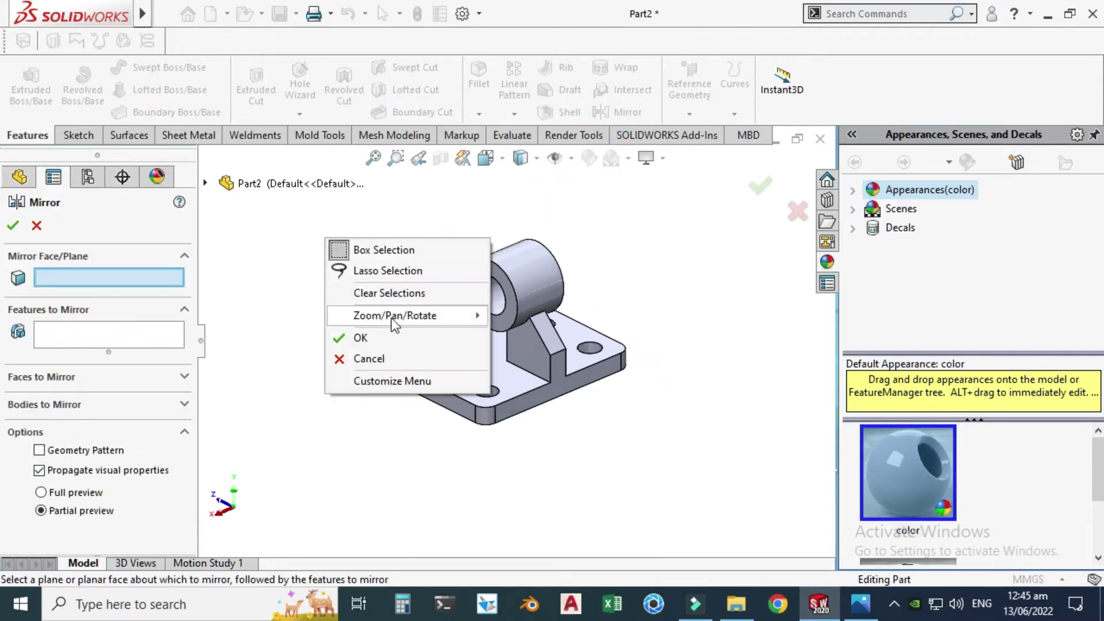
{"action": "mouse_move", "coordinate": [391, 315]}
{"action": "left_click", "coordinate": [540, 373]}
{"action": "left_click_drag", "start_coordinate": [497, 364], "coordinate": [574, 339]}
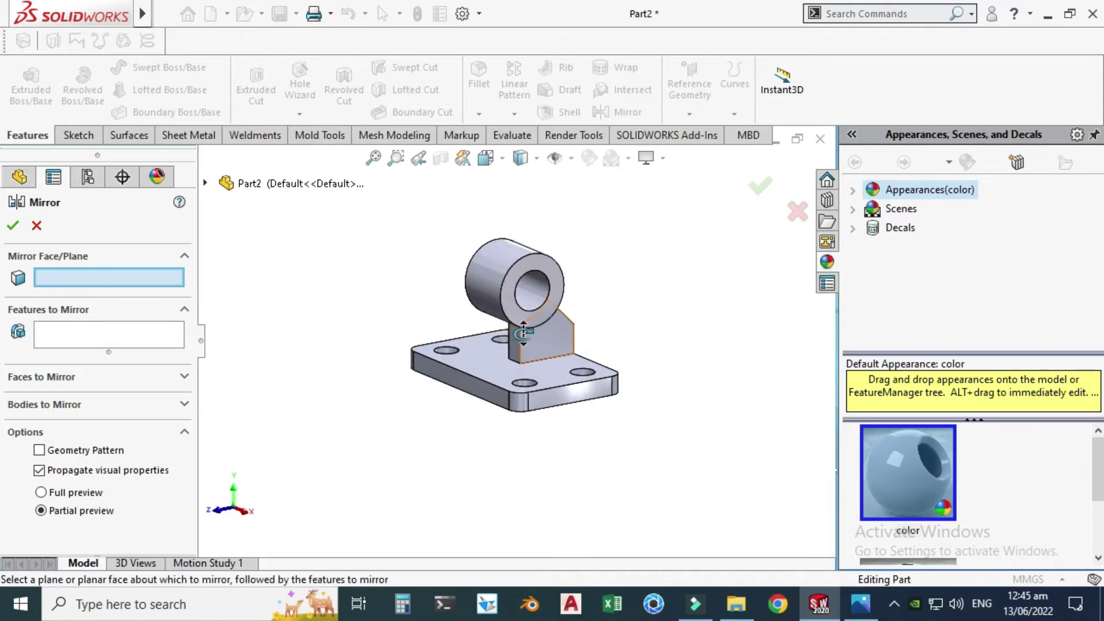
{"action": "scroll", "coordinate": [500, 356], "scroll_direction": "down", "scroll_amount": 5}
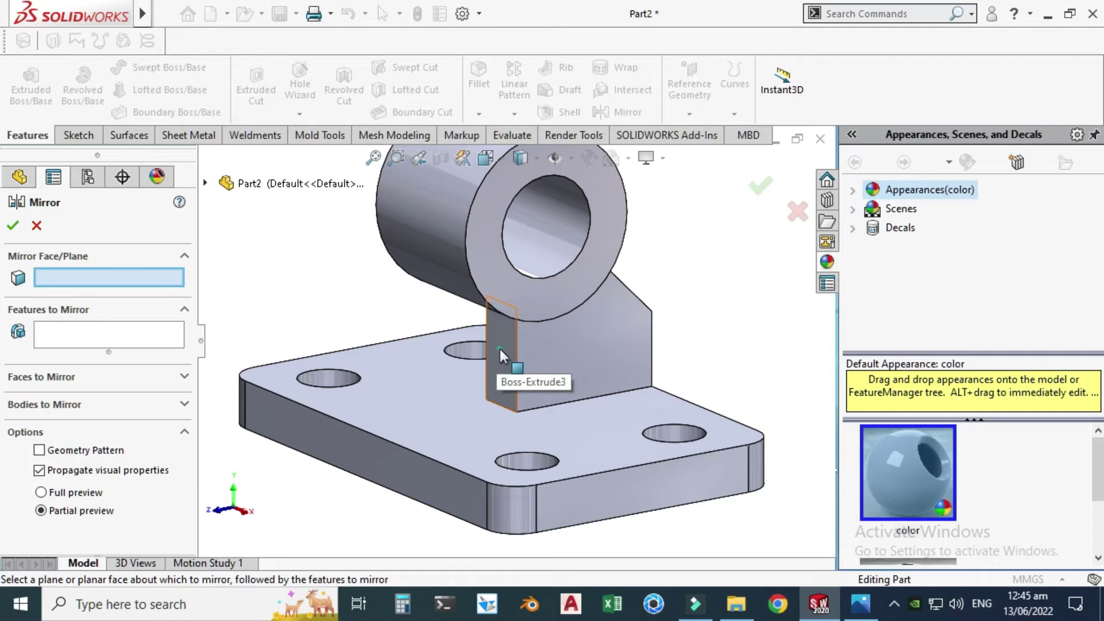
{"action": "left_click", "coordinate": [499, 349]}
{"action": "left_click", "coordinate": [543, 368]}
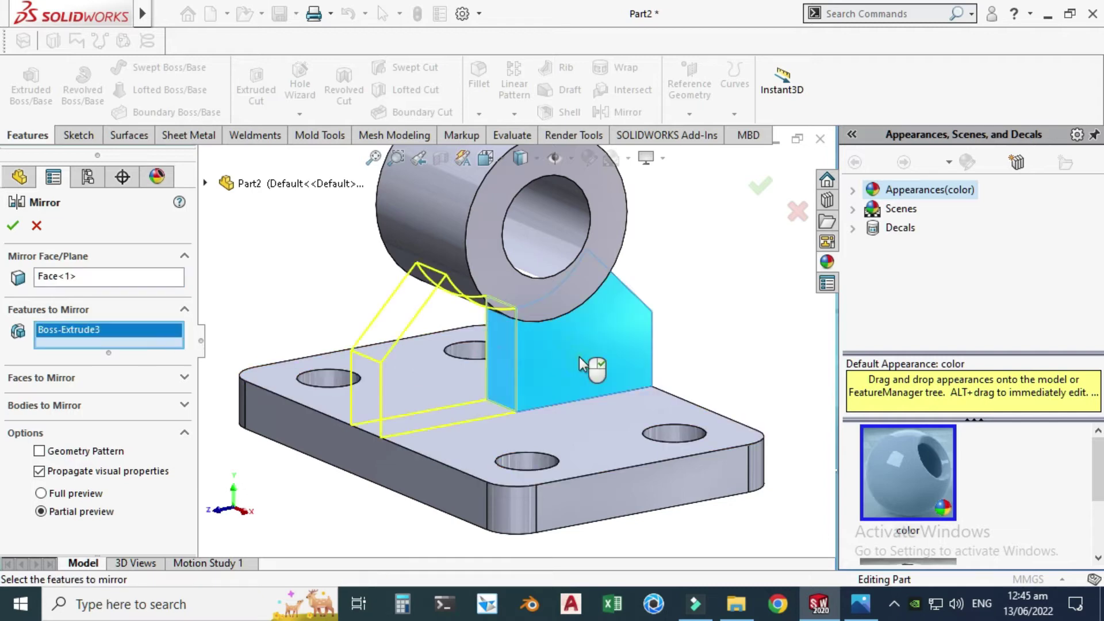
{"action": "left_click", "coordinate": [771, 190]}
{"action": "key", "text": "f"}
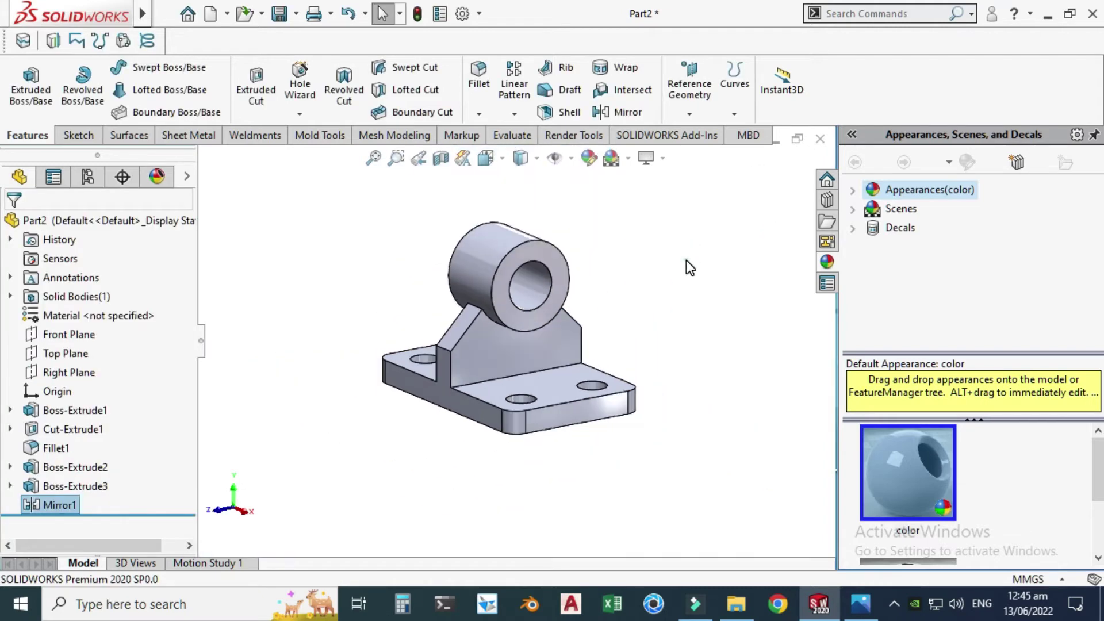
Examine the mirrored rib from a rotated view and check the remaining side ribs in the reference drawing
{"action": "right_click", "coordinate": [679, 241]}
{"action": "left_click", "coordinate": [731, 315]}
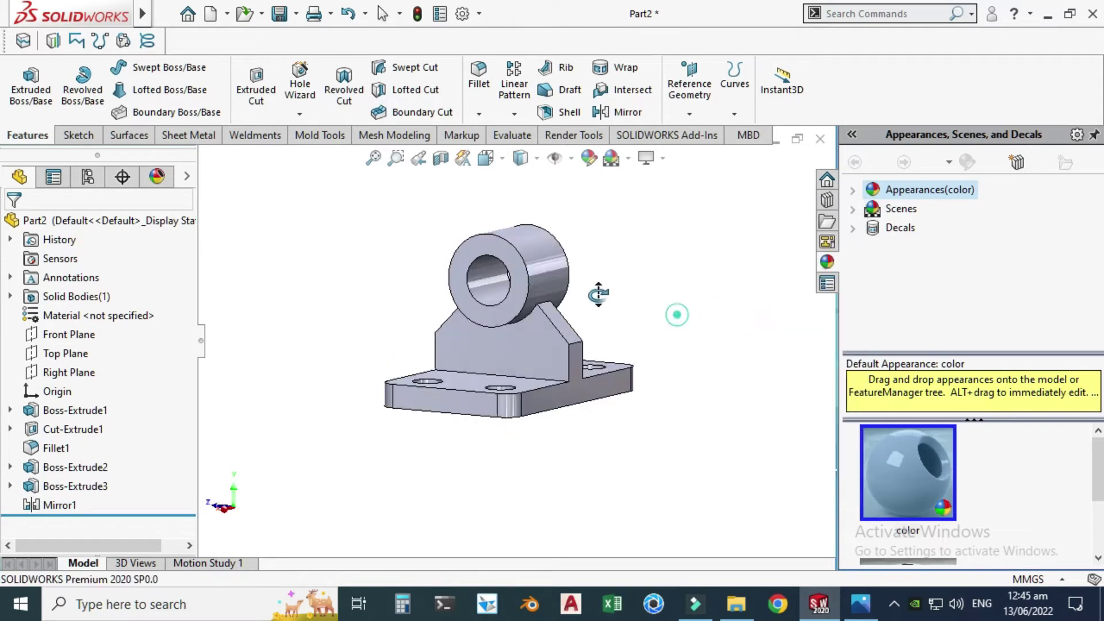
{"action": "left_click_drag", "start_coordinate": [596, 296], "coordinate": [630, 374]}
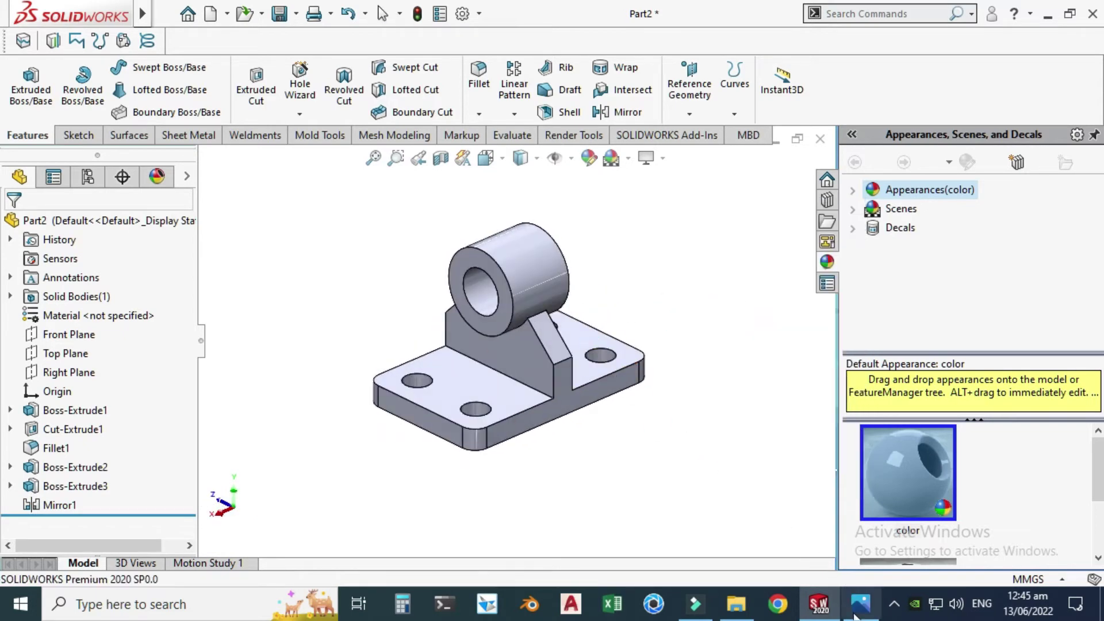
{"action": "key", "text": "alt+Tab"}
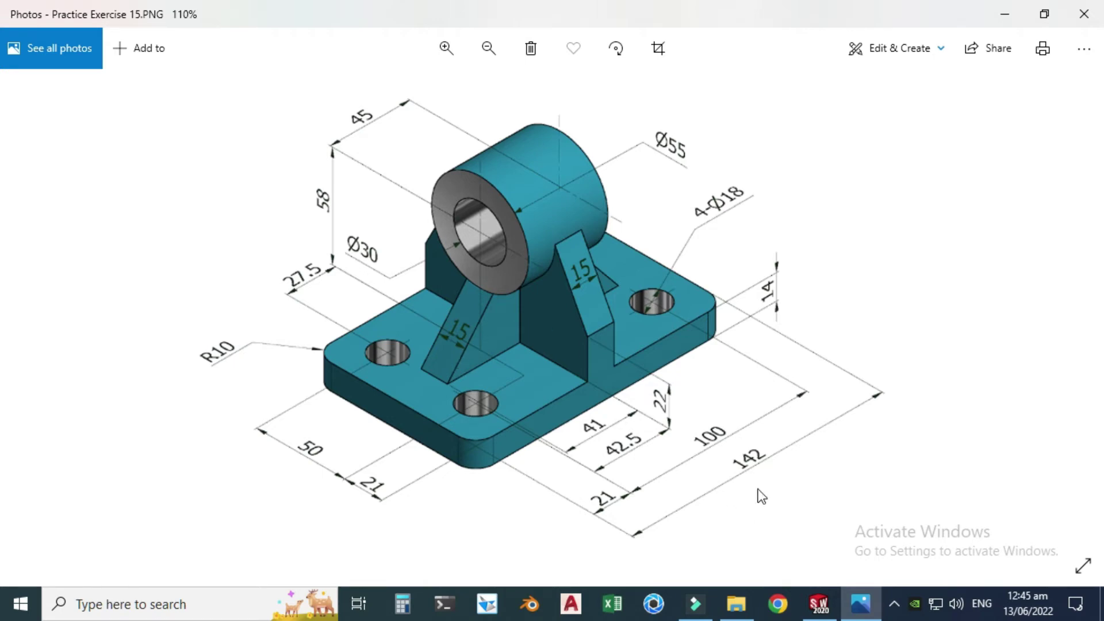
{"action": "left_click", "coordinate": [861, 604]}
{"action": "middle_click_drag", "start_coordinate": [621, 446], "coordinate": [498, 316]}
{"action": "left_click", "coordinate": [66, 336]}
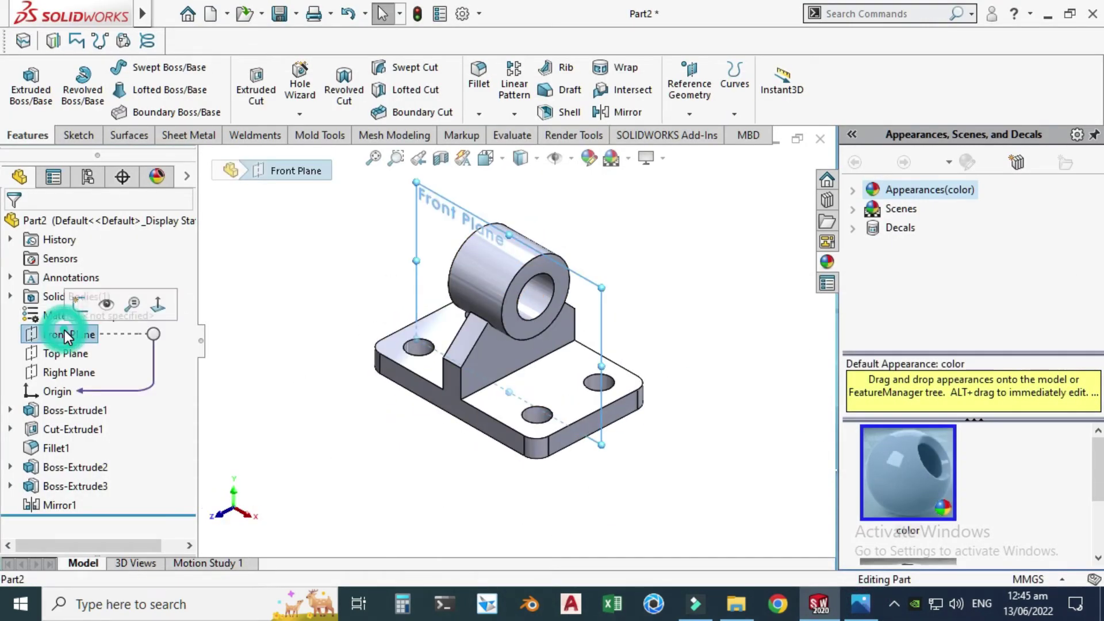
{"action": "left_click", "coordinate": [80, 313]}
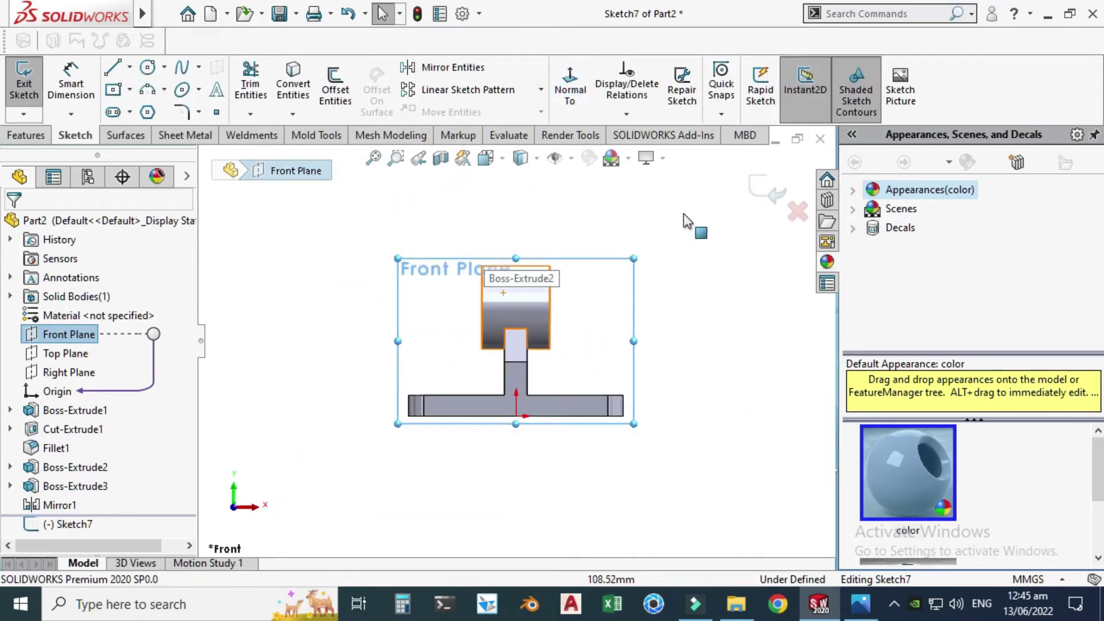
{"action": "left_click", "coordinate": [768, 188]}
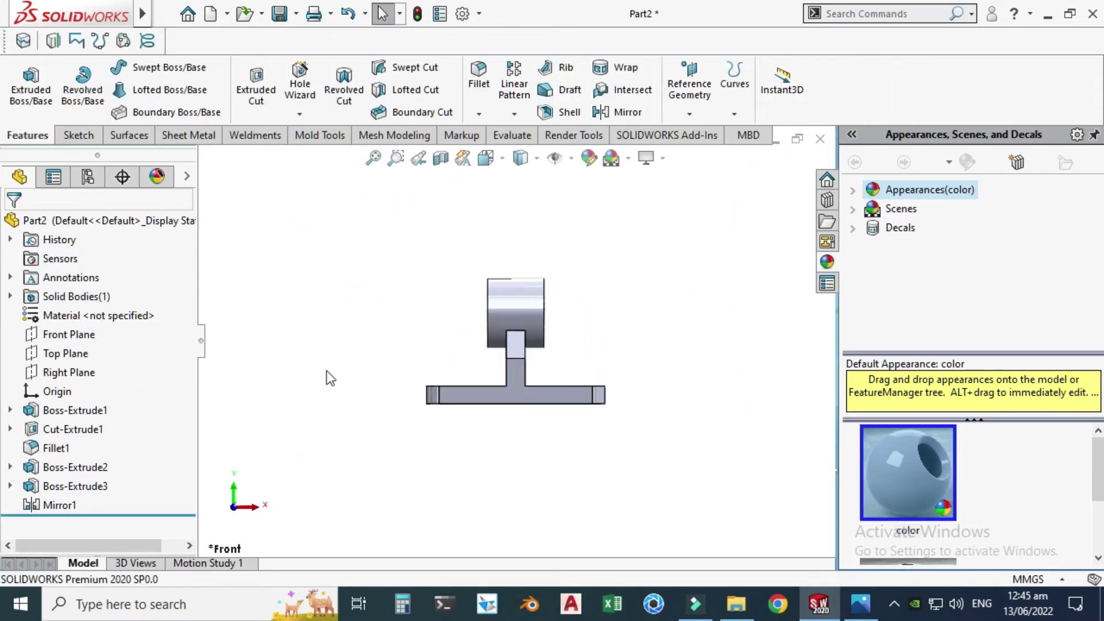
Start a Rib on the Front Plane and sketch a sloped line from the cylinder's lower corner to the plate's top edge, ending about 49 mm from the existing rib
{"action": "left_click", "coordinate": [558, 70]}
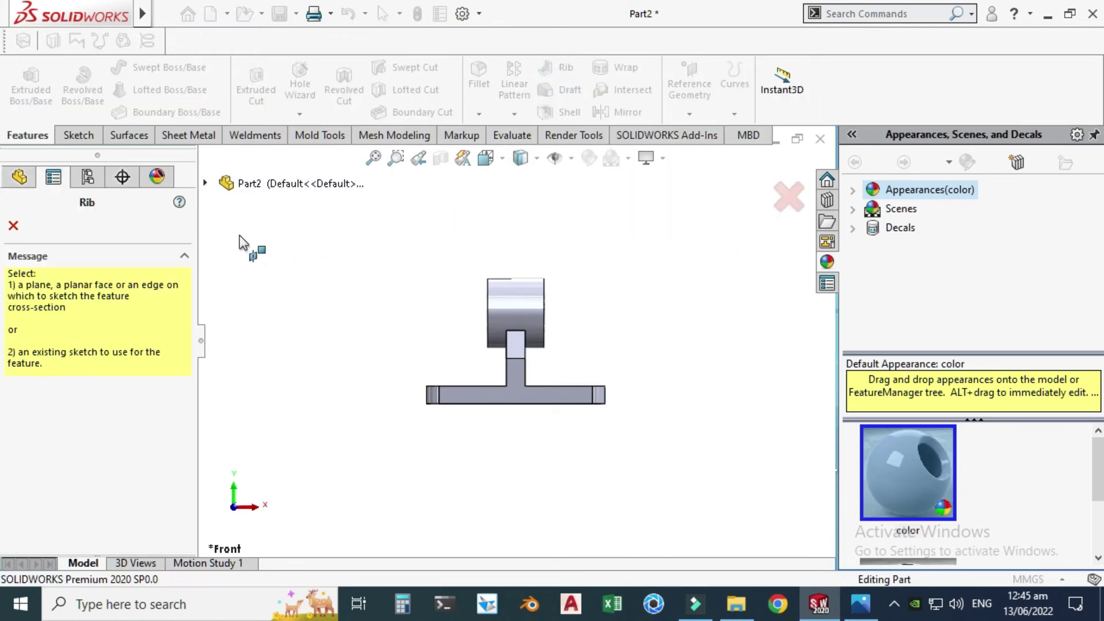
{"action": "left_click", "coordinate": [206, 184]}
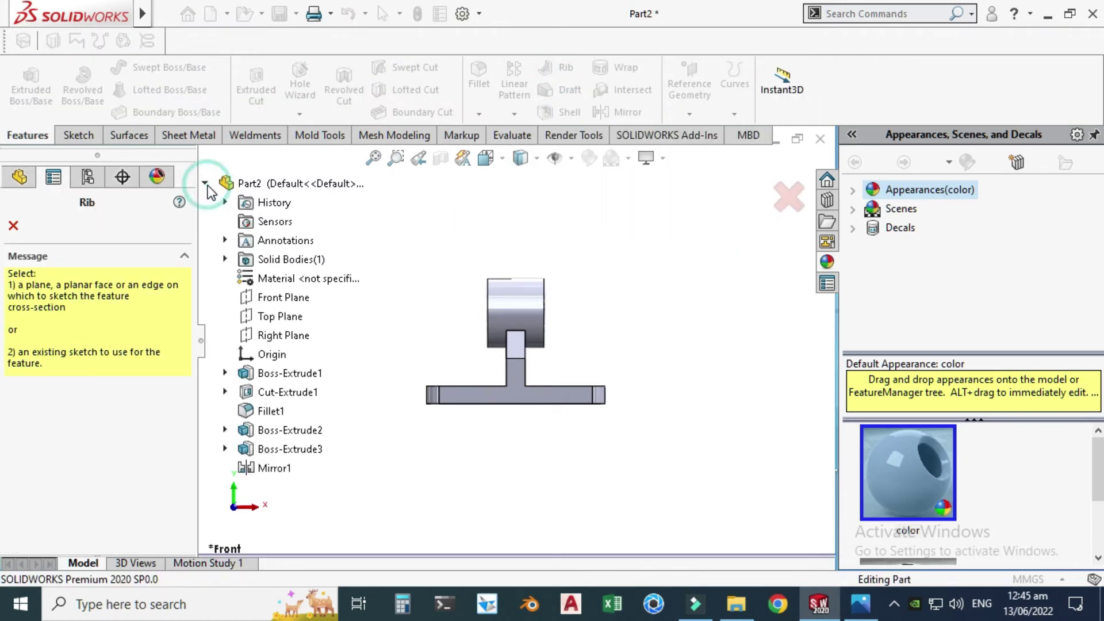
{"action": "left_click", "coordinate": [292, 299]}
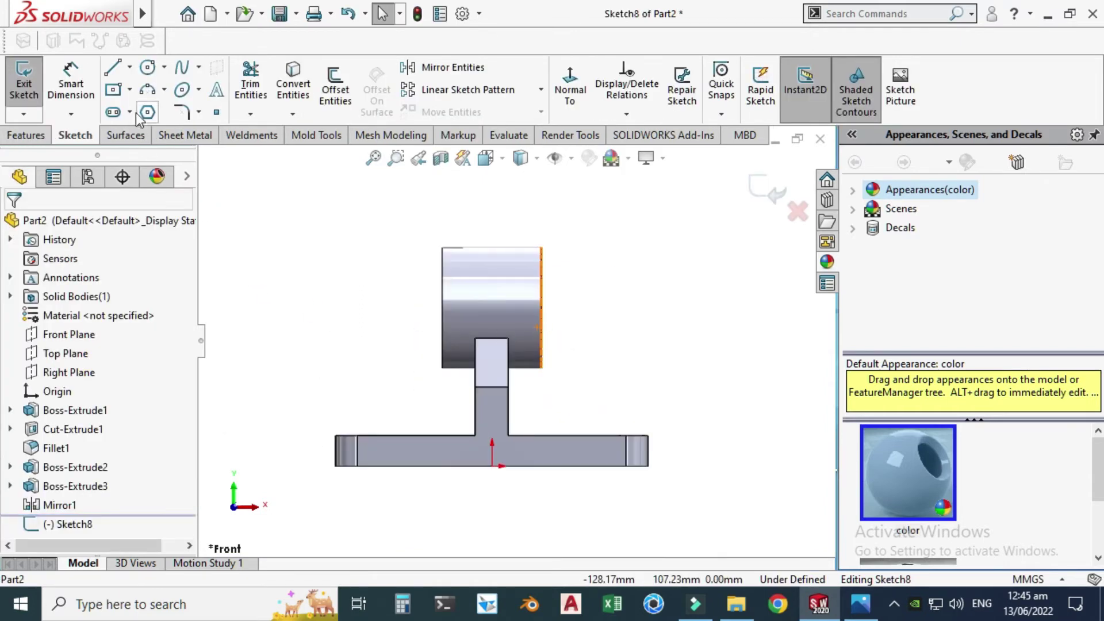
{"action": "left_click", "coordinate": [115, 69]}
{"action": "scroll", "coordinate": [575, 396], "scroll_direction": "down", "scroll_amount": 3}
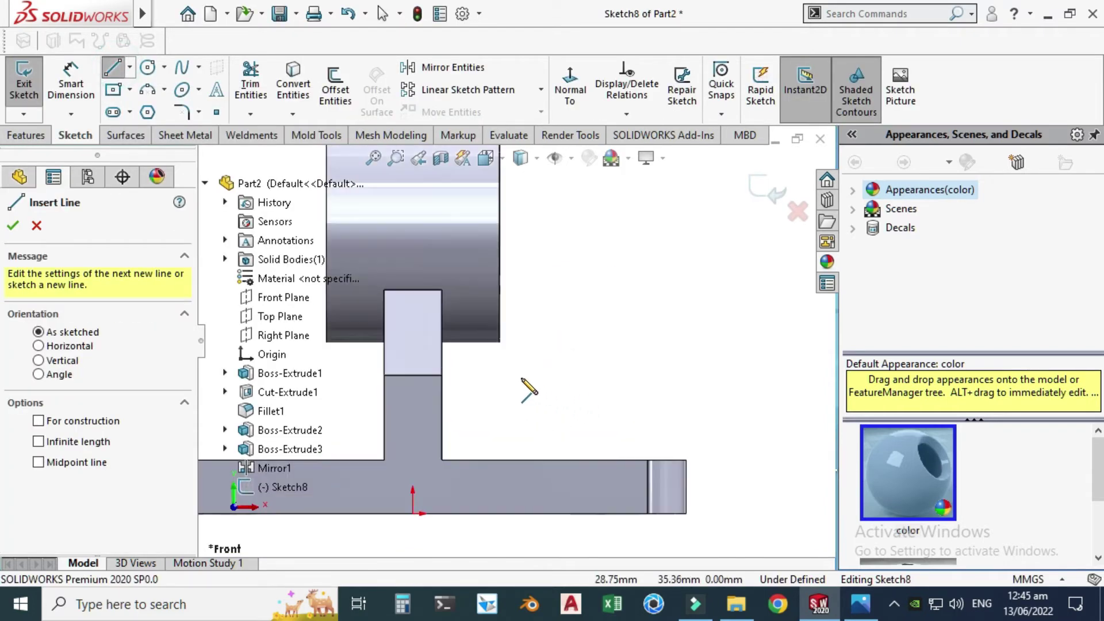
{"action": "left_click", "coordinate": [500, 344]}
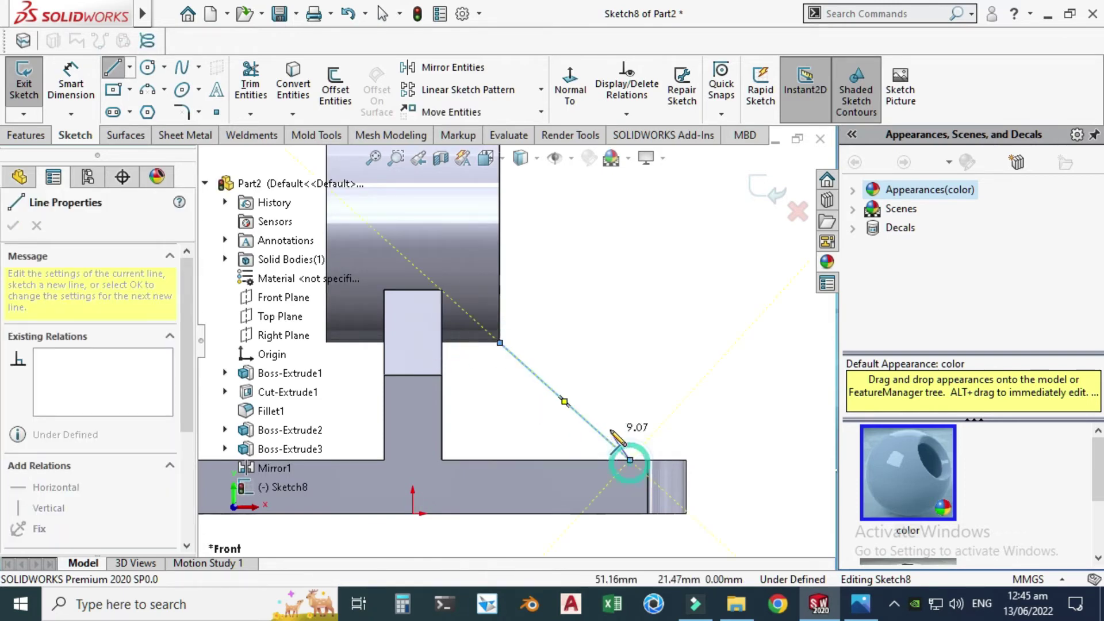
{"action": "left_click", "coordinate": [630, 460]}
{"action": "key", "text": "Escape"}
Dimension the sloped line's lower endpoint 41 mm from the existing rib's side edge, per the reference drawing
{"action": "left_click", "coordinate": [859, 614]}
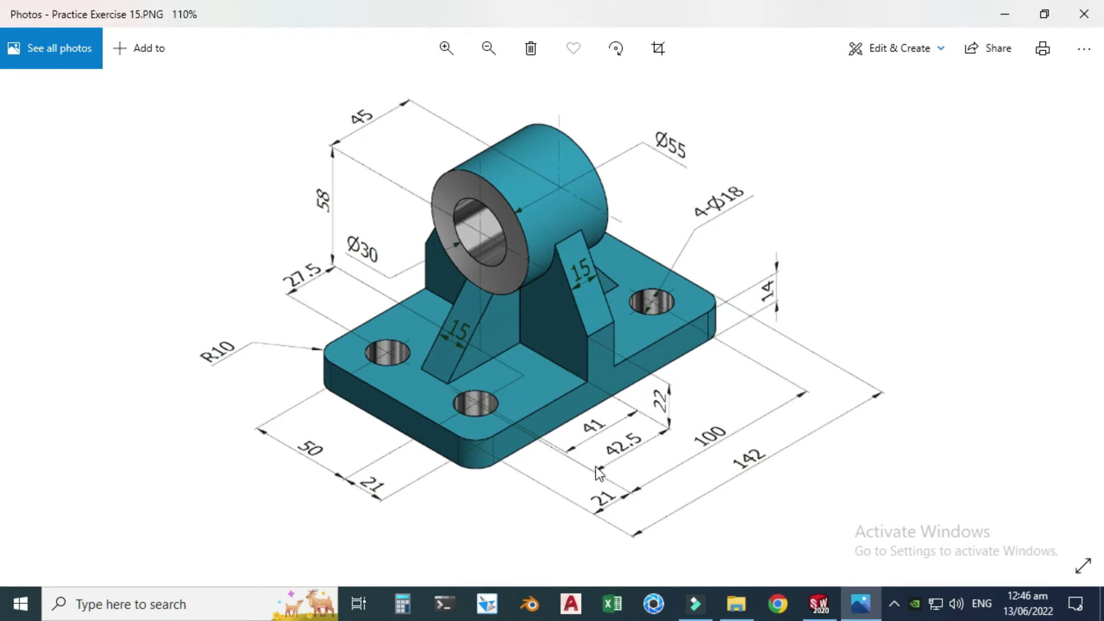
{"action": "left_click", "coordinate": [818, 603]}
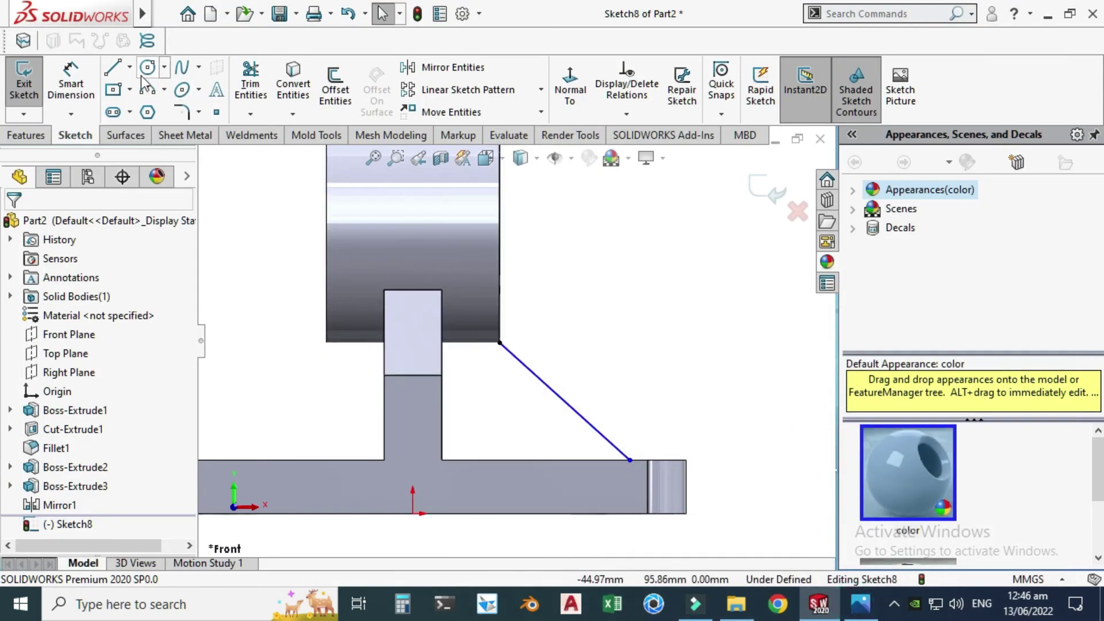
{"action": "left_click", "coordinate": [70, 84]}
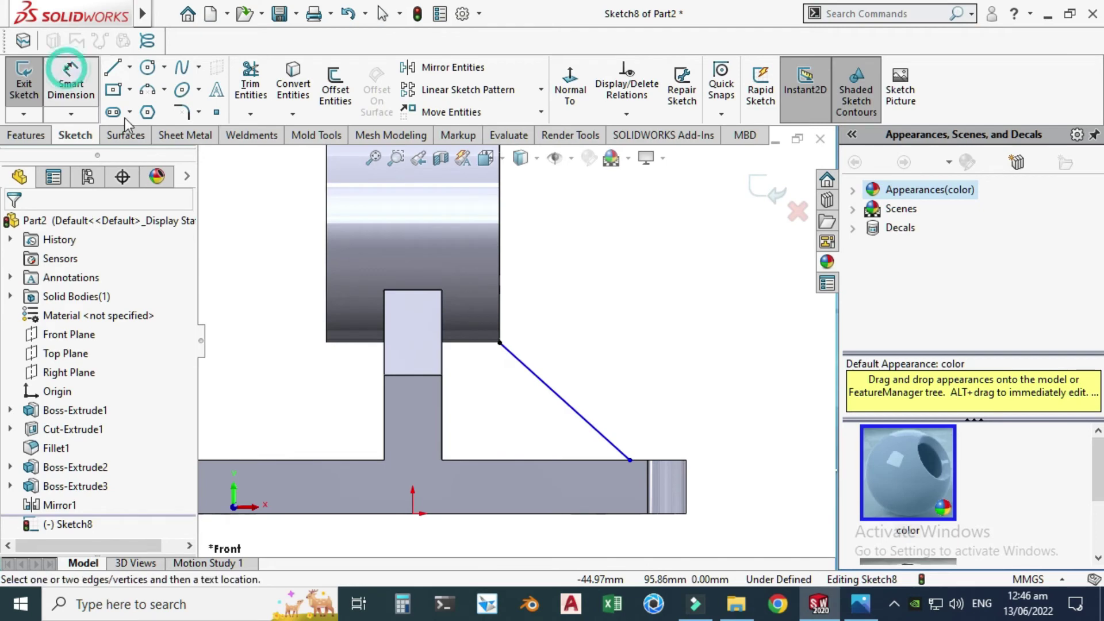
{"action": "left_click", "coordinate": [631, 459]}
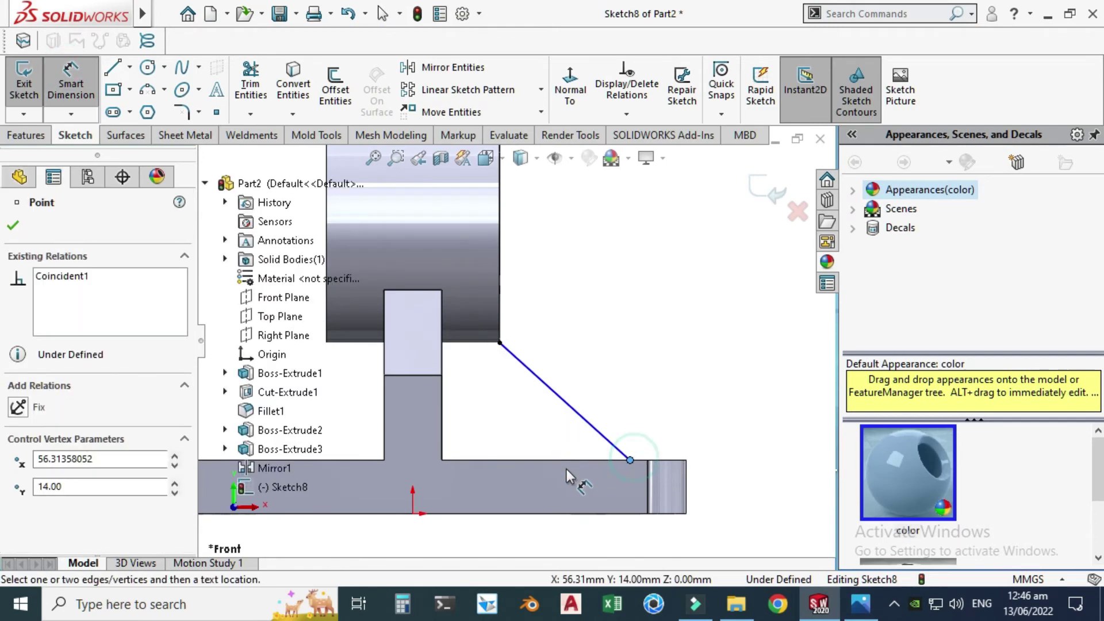
{"action": "left_click", "coordinate": [440, 450]}
{"action": "key", "text": "f"}
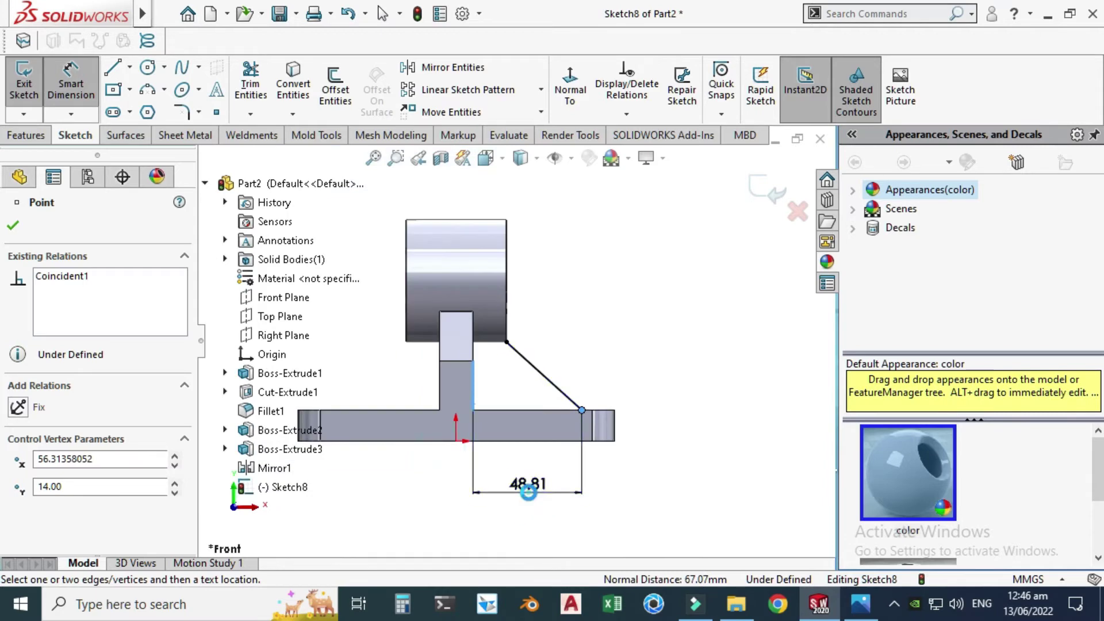
{"action": "left_click", "coordinate": [528, 492]}
{"action": "type", "text": "41"}
{"action": "key", "text": "Return"}
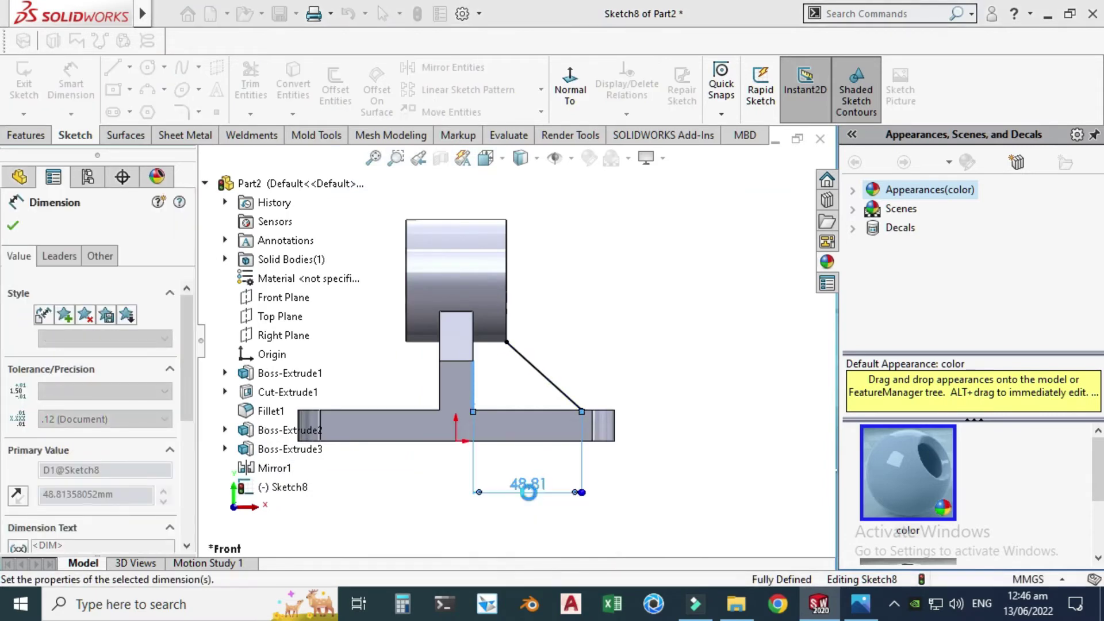
{"action": "scroll", "coordinate": [623, 387], "scroll_direction": "up", "scroll_amount": 3}
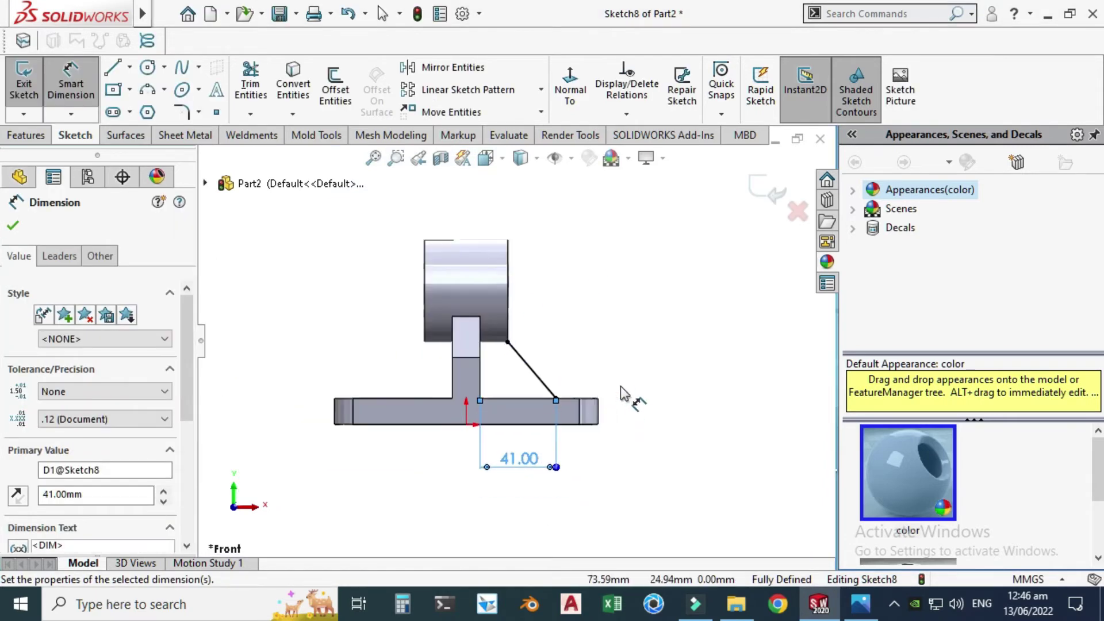
Finish the dimensioned sloped-line sketch and return to the Rib feature's parameters
{"action": "right_click", "coordinate": [603, 299]}
{"action": "left_click", "coordinate": [572, 253]}
{"action": "right_click", "coordinate": [571, 253]}
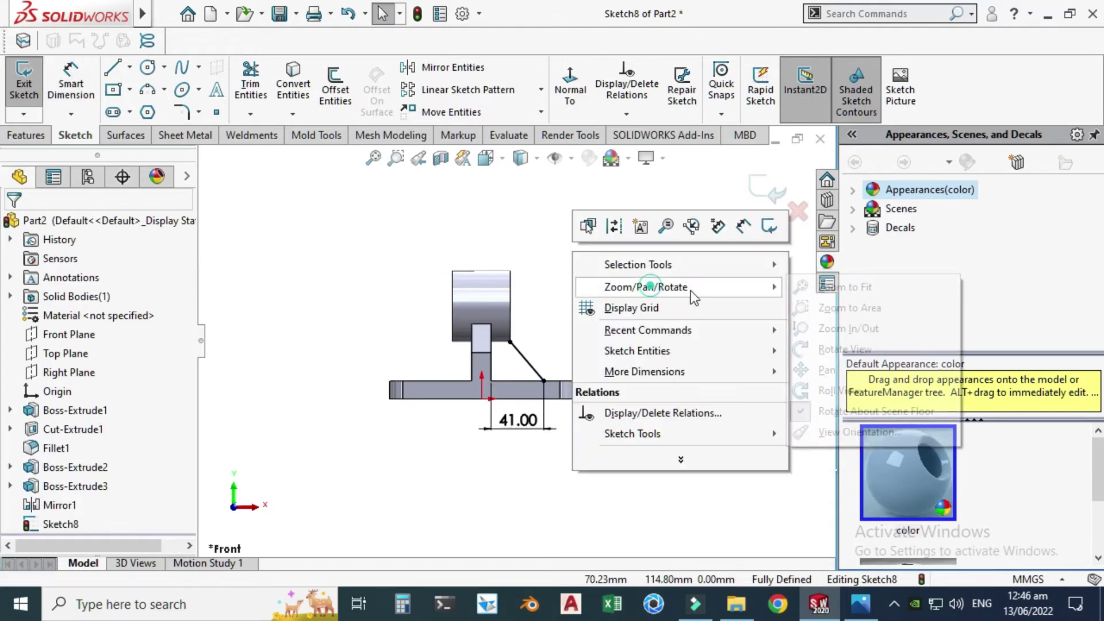
{"action": "mouse_move", "coordinate": [717, 287]}
{"action": "left_click", "coordinate": [843, 349]}
{"action": "left_click_drag", "start_coordinate": [717, 421], "coordinate": [501, 364]}
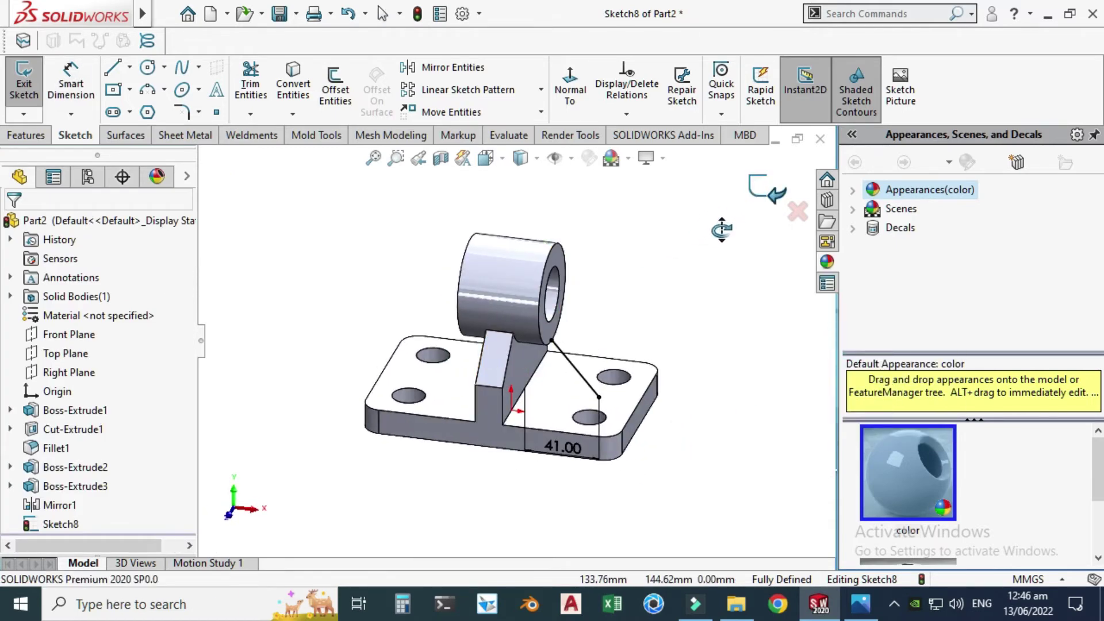
{"action": "key", "text": "Escape"}
{"action": "key", "text": "r"}
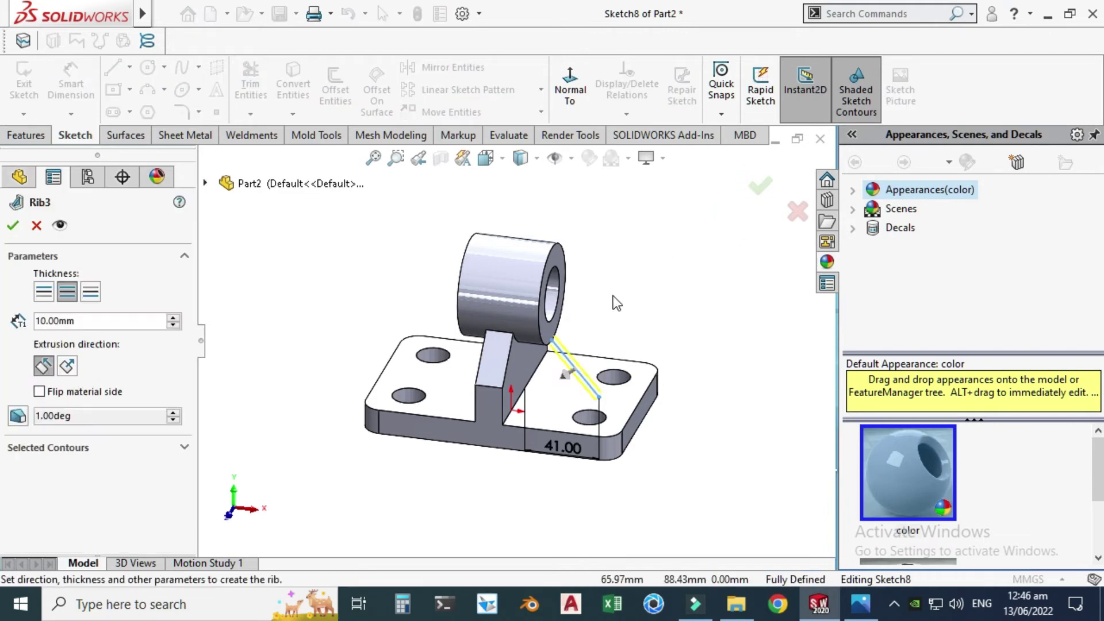
Create the sloped side rib with a 15 mm thickness applied to both sides of the line, per the reference drawing
{"action": "scroll", "coordinate": [575, 361], "scroll_direction": "down", "scroll_amount": 3}
{"action": "scroll", "coordinate": [534, 368], "scroll_direction": "up", "scroll_amount": 2}
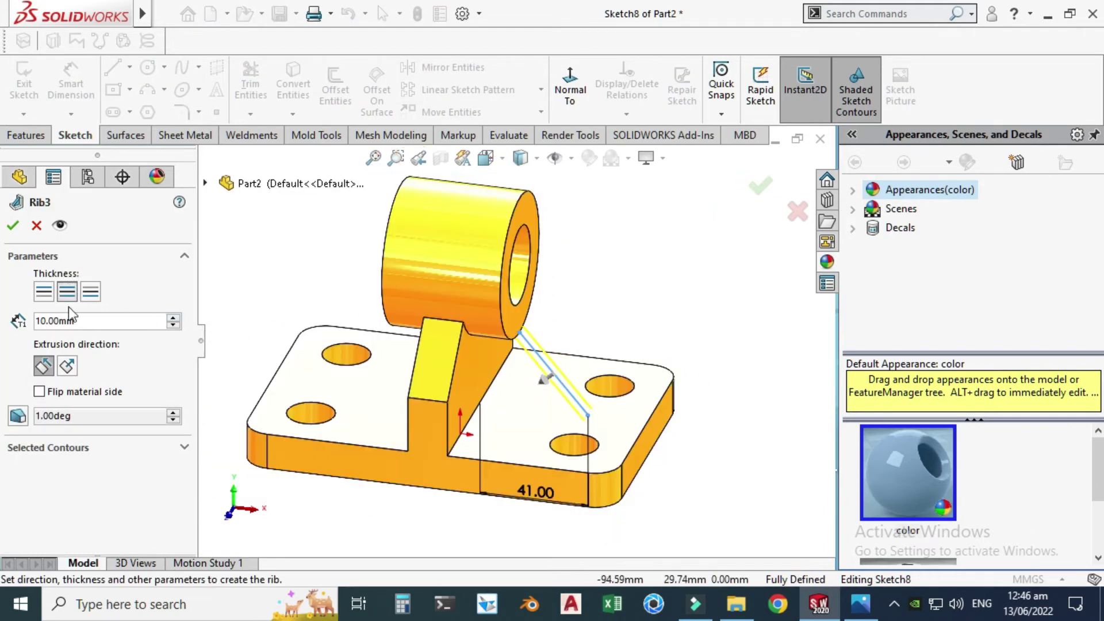
{"action": "left_click", "coordinate": [77, 320]}
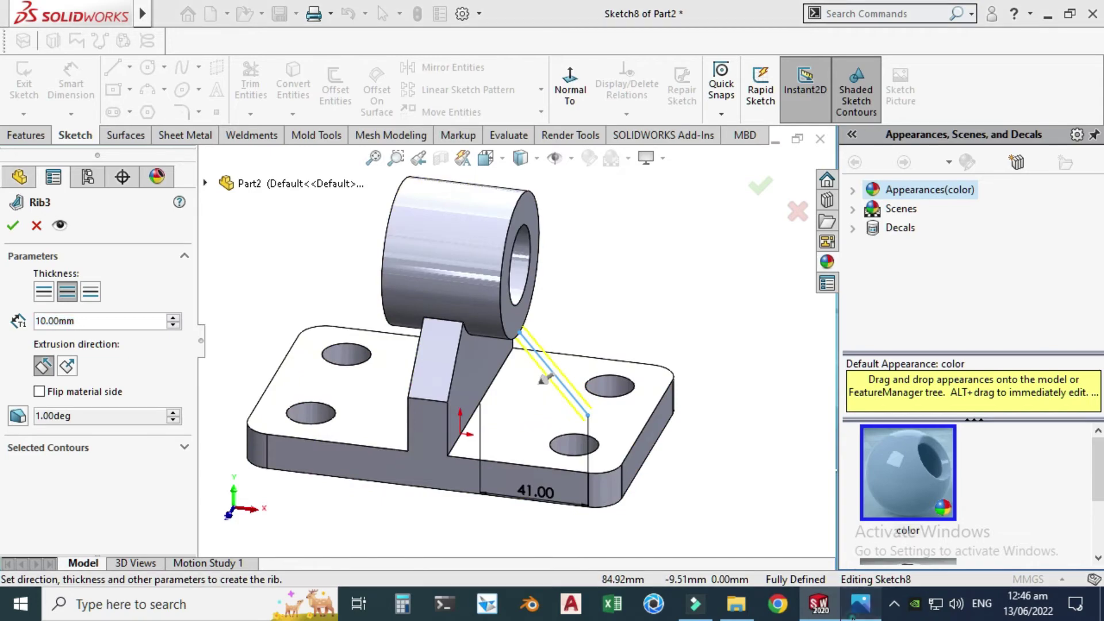
{"action": "key", "text": "alt+Tab"}
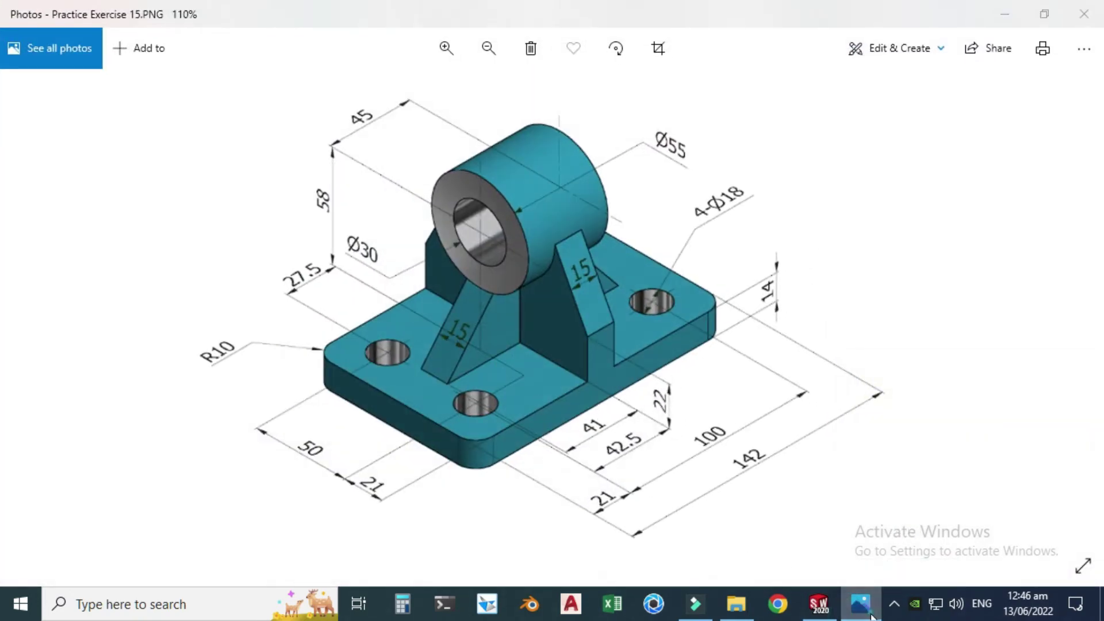
{"action": "key", "text": "alt+Tab"}
{"action": "left_click", "coordinate": [104, 320]}
{"action": "type", "text": "15"}
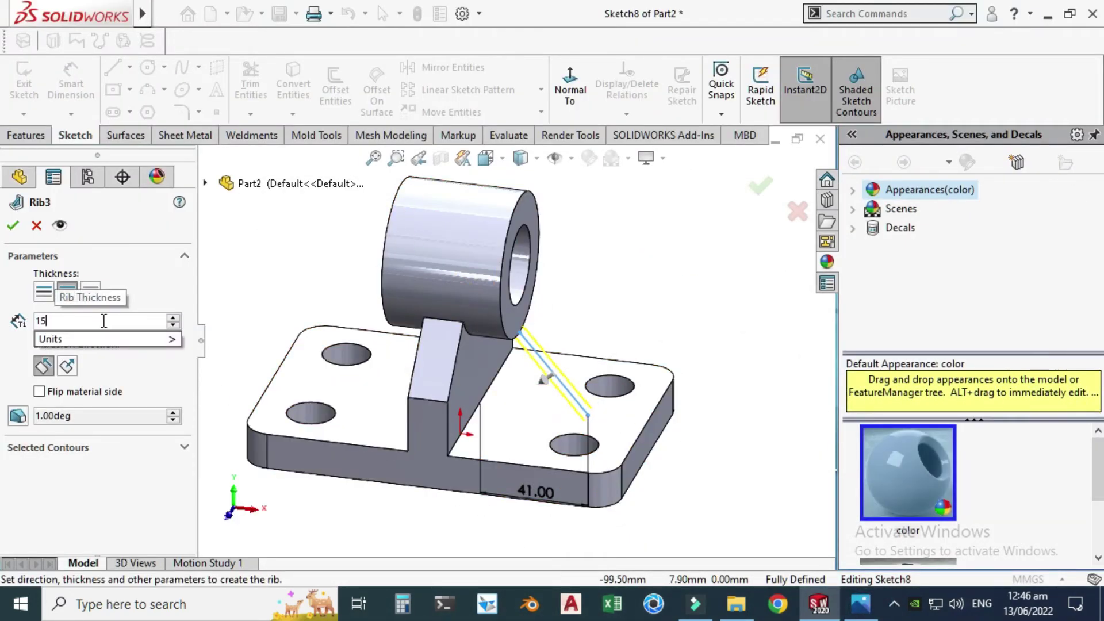
{"action": "key", "text": "Return"}
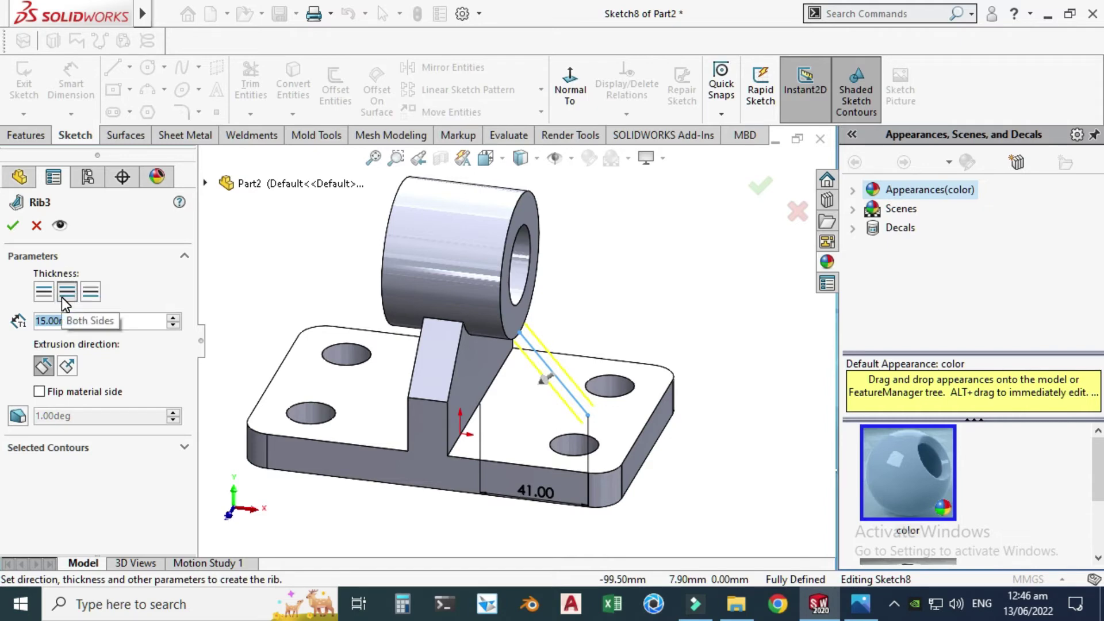
{"action": "left_click", "coordinate": [12, 225]}
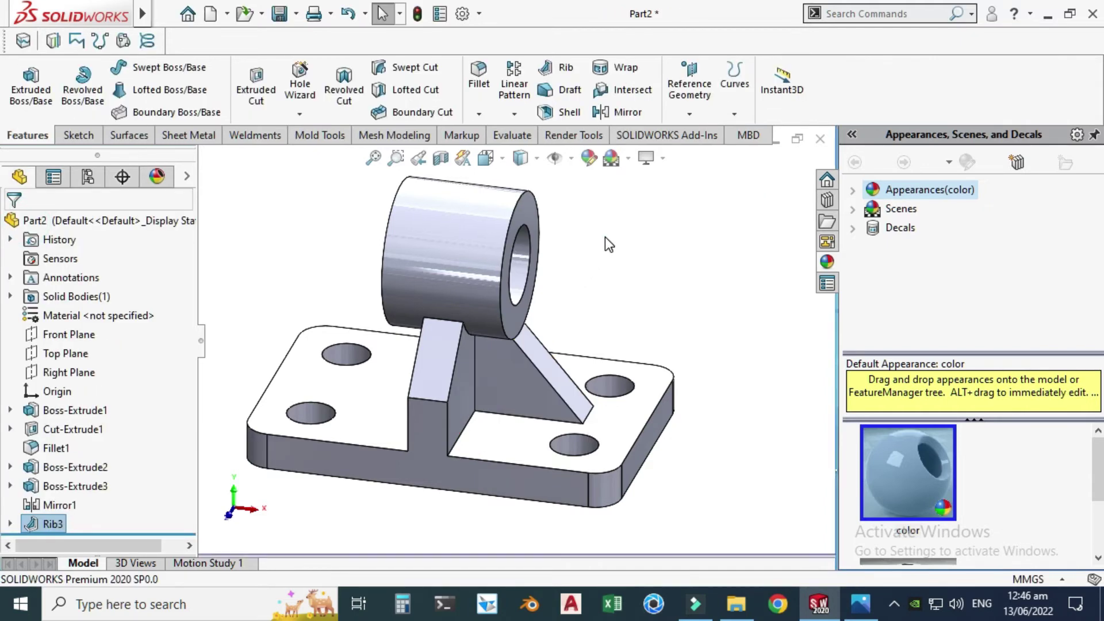
Mirror the sloped side rib about the Right Plane onto the opposite side of the bearing cylinder
{"action": "right_click", "coordinate": [643, 230]}
{"action": "left_click", "coordinate": [706, 302]}
{"action": "left_click_drag", "start_coordinate": [693, 303], "coordinate": [541, 303]}
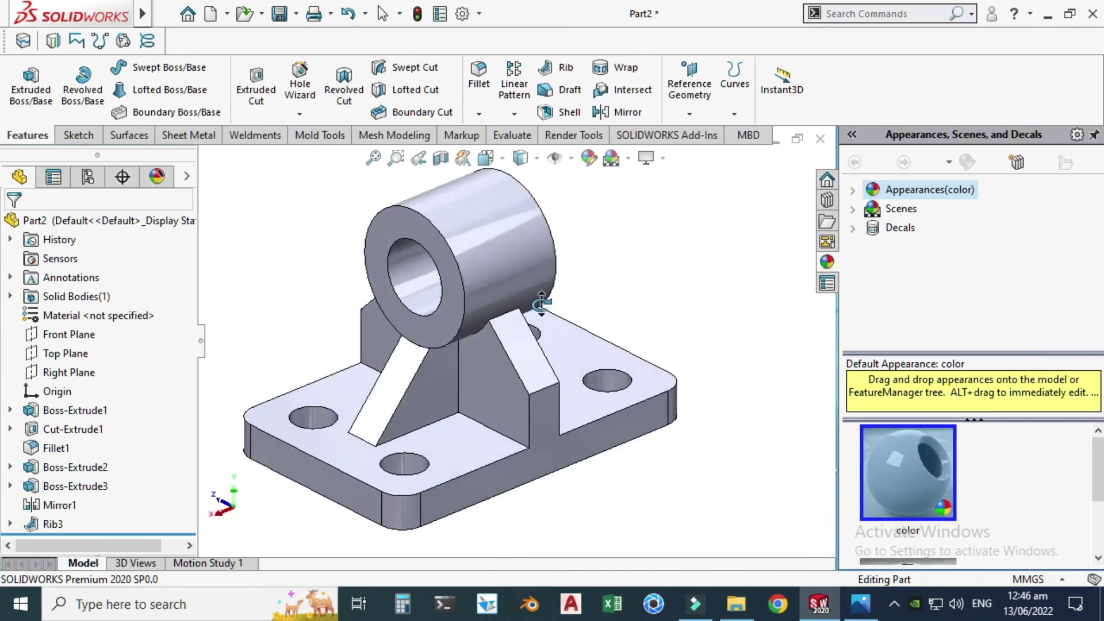
{"action": "scroll", "coordinate": [541, 299], "scroll_direction": "up", "scroll_amount": 3}
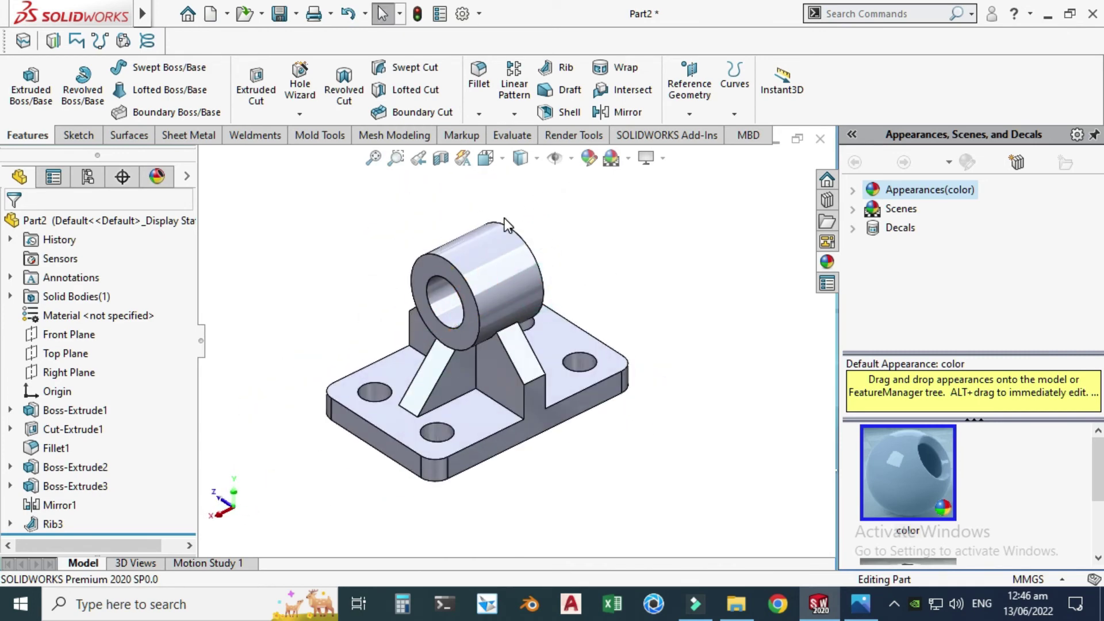
{"action": "left_click", "coordinate": [614, 113]}
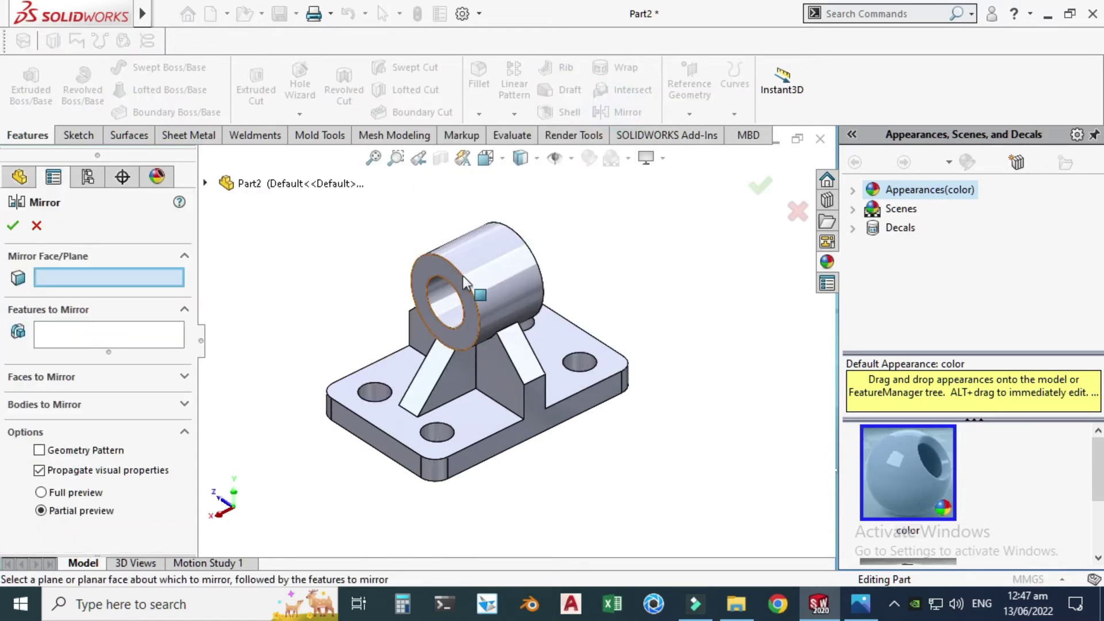
{"action": "left_click", "coordinate": [205, 183]}
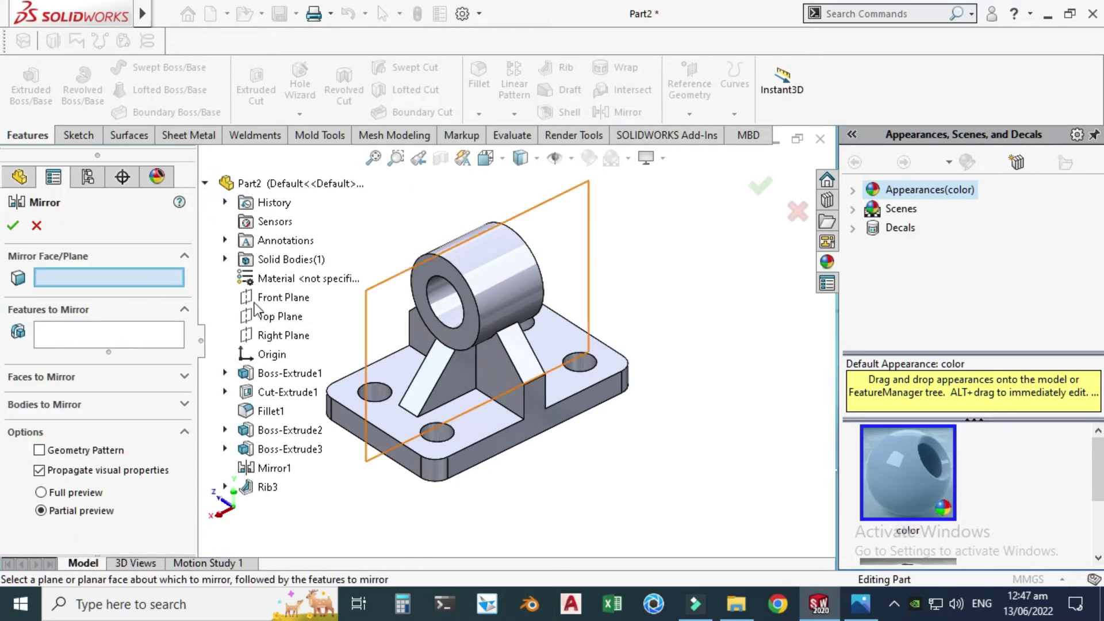
{"action": "left_click", "coordinate": [283, 335]}
{"action": "scroll", "coordinate": [453, 363], "scroll_direction": "up", "scroll_amount": 1}
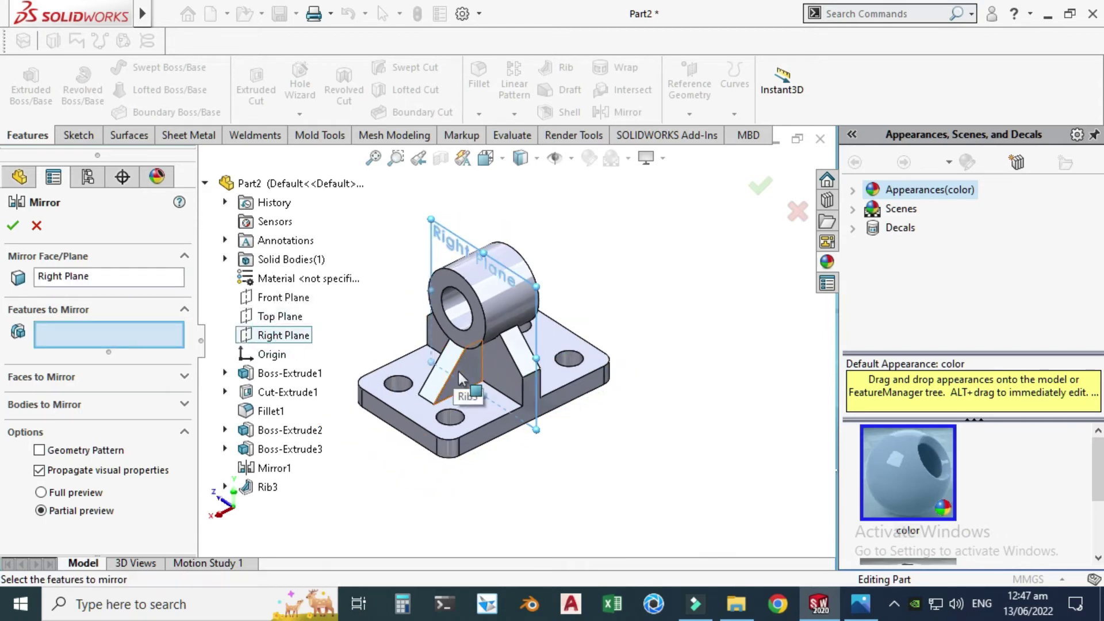
{"action": "left_click", "coordinate": [460, 371]}
{"action": "left_click", "coordinate": [760, 185]}
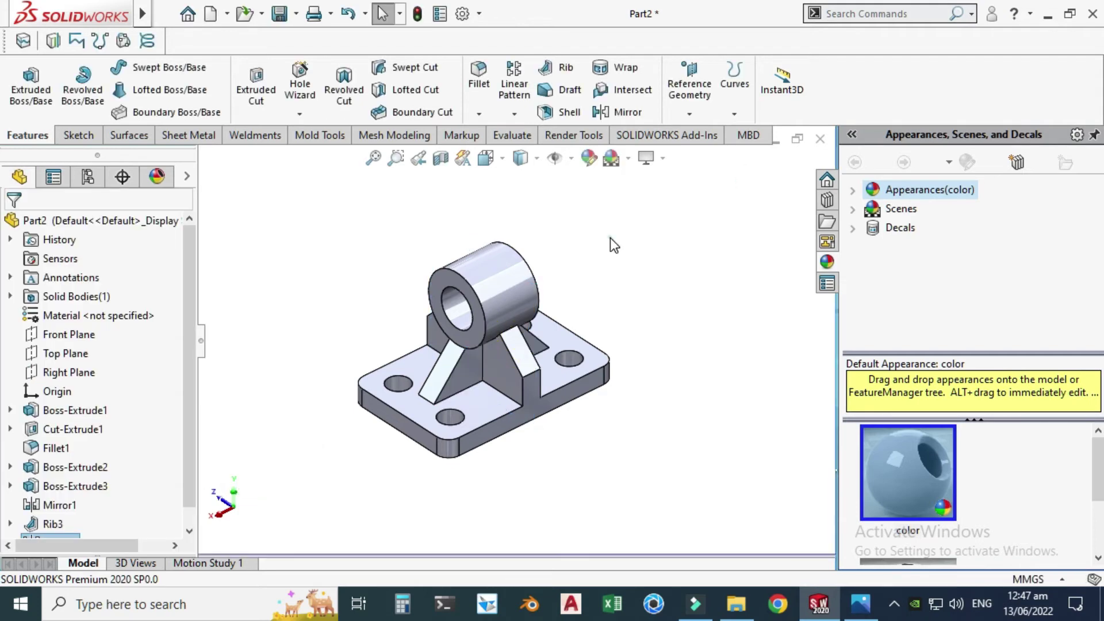
Chamfer the upper edges of the four base plate holes and both ends of the cylinder bore at 1 mm and 45 degrees
{"action": "left_click", "coordinate": [610, 237]}
{"action": "right_click", "coordinate": [622, 229]}
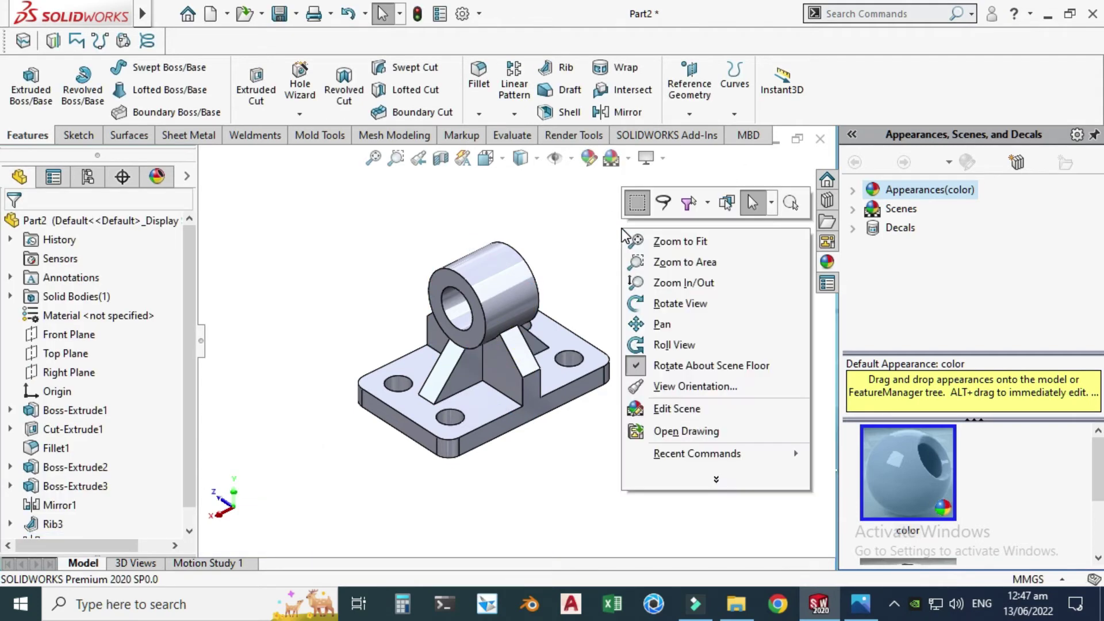
{"action": "left_click", "coordinate": [661, 303]}
{"action": "left_click_drag", "start_coordinate": [644, 299], "coordinate": [460, 352]}
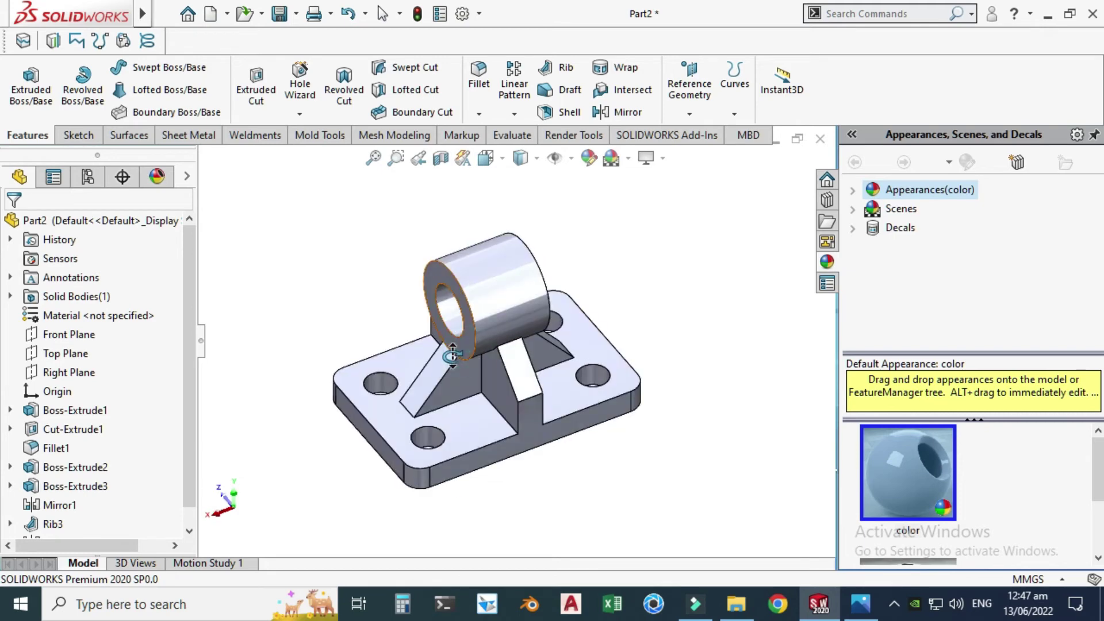
{"action": "scroll", "coordinate": [454, 374], "scroll_direction": "down", "scroll_amount": 3}
{"action": "key", "text": "Escape"}
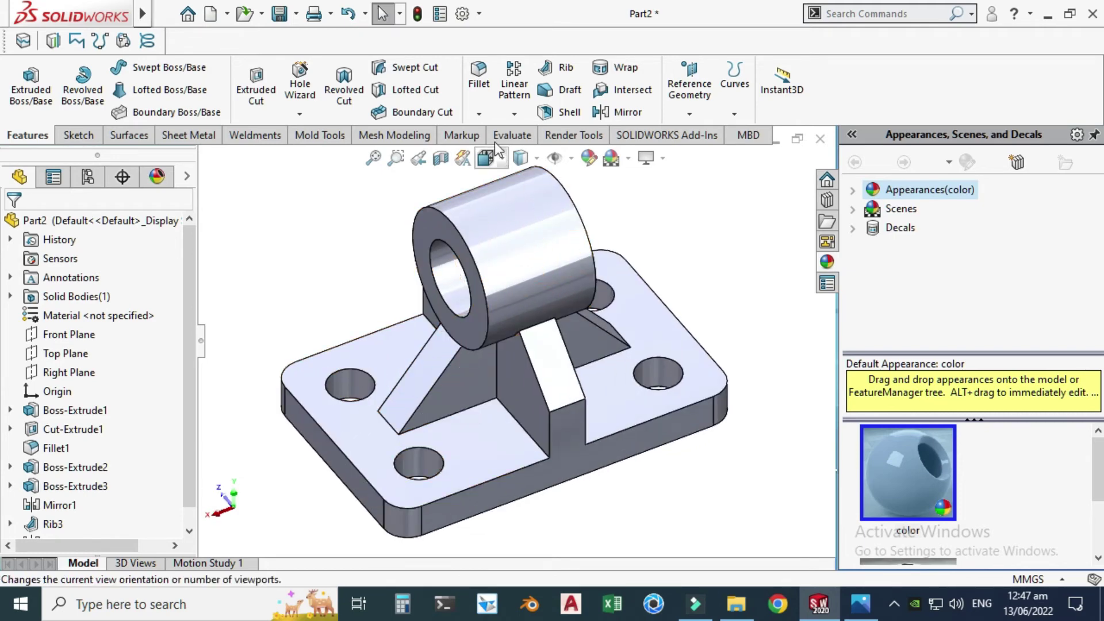
{"action": "left_click", "coordinate": [478, 114]}
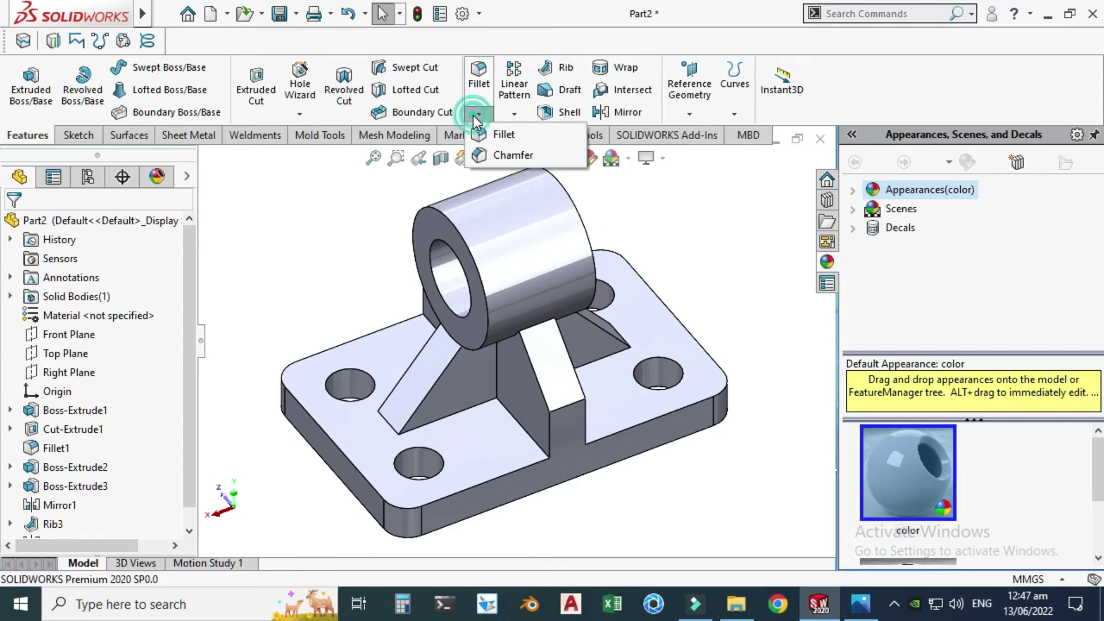
{"action": "left_click", "coordinate": [498, 155]}
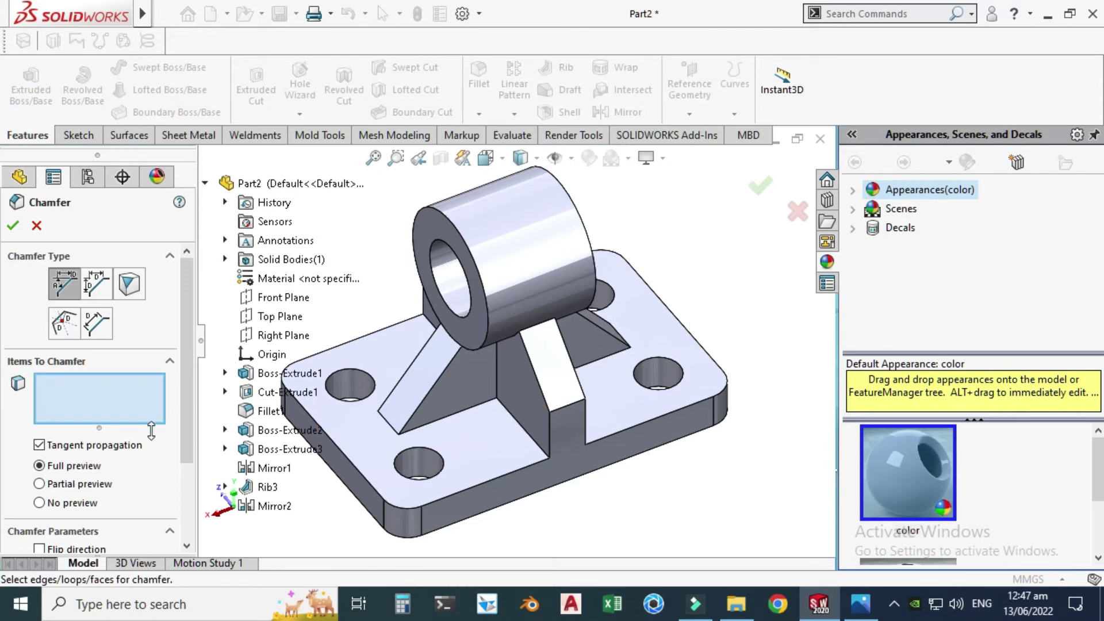
{"action": "left_click_drag", "start_coordinate": [182, 393], "coordinate": [184, 467]}
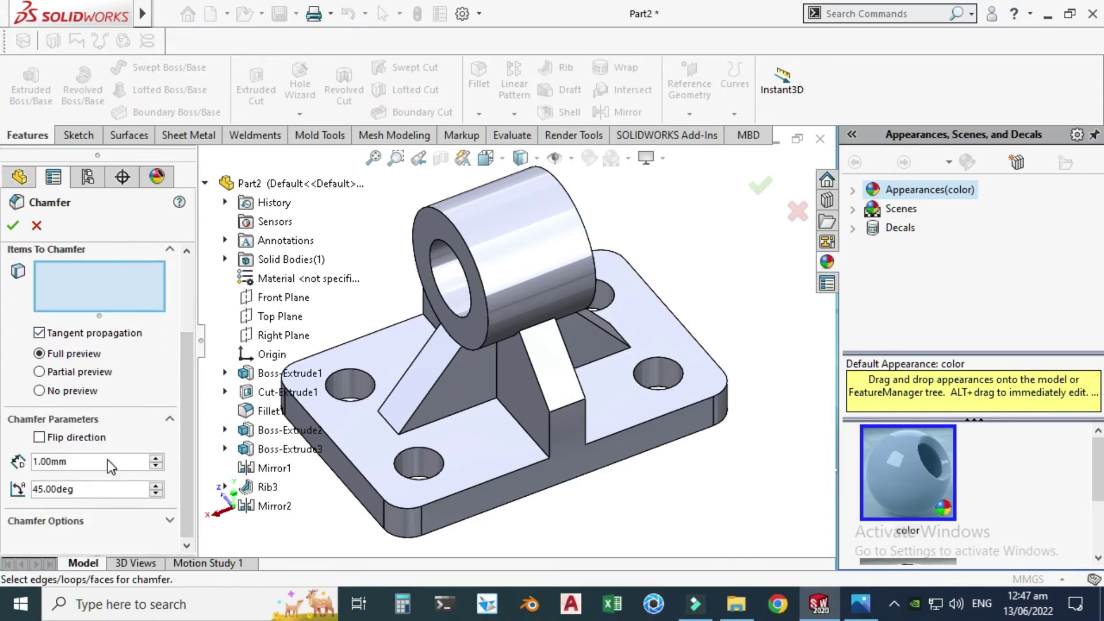
{"action": "key", "text": "f"}
{"action": "scroll", "coordinate": [382, 380], "scroll_direction": "down", "scroll_amount": 5}
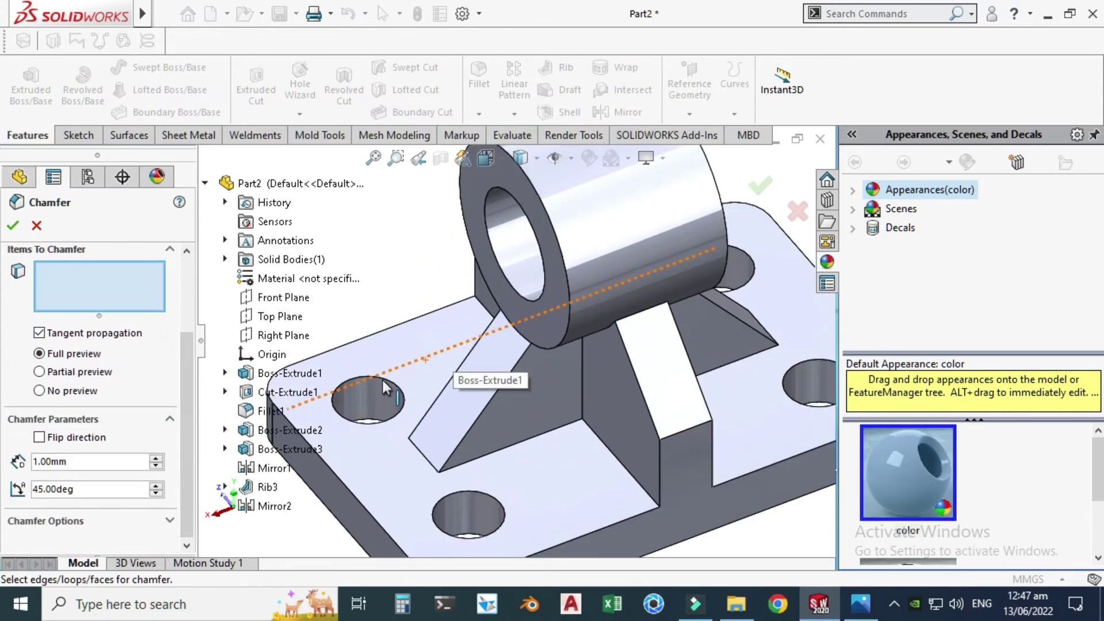
{"action": "left_click", "coordinate": [385, 379]}
{"action": "scroll", "coordinate": [386, 381], "scroll_direction": "up", "scroll_amount": 5}
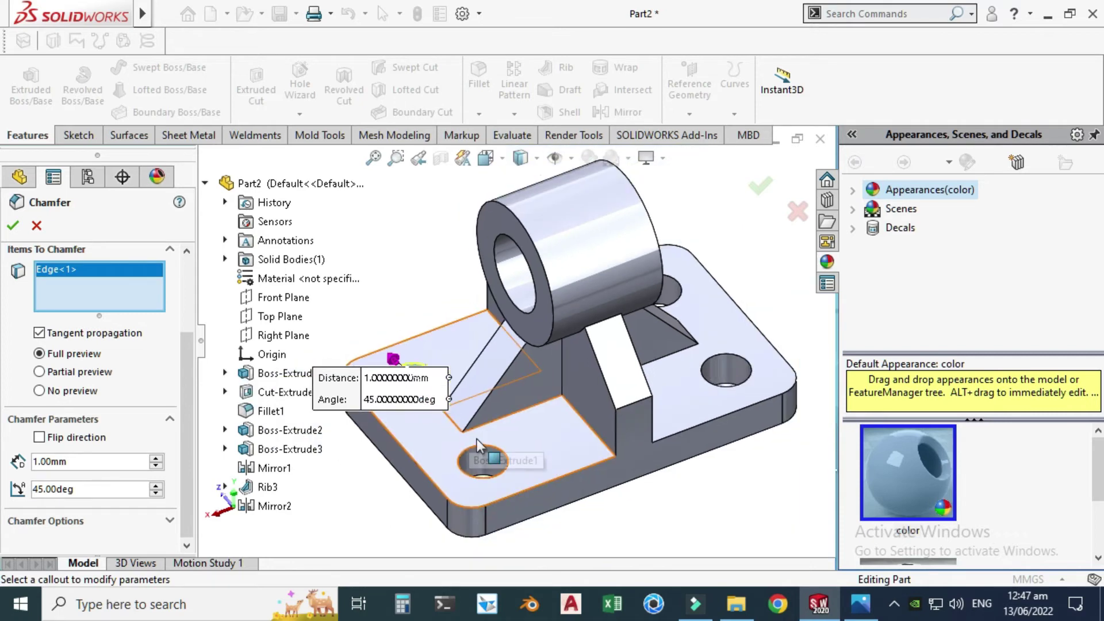
{"action": "left_click", "coordinate": [484, 454]}
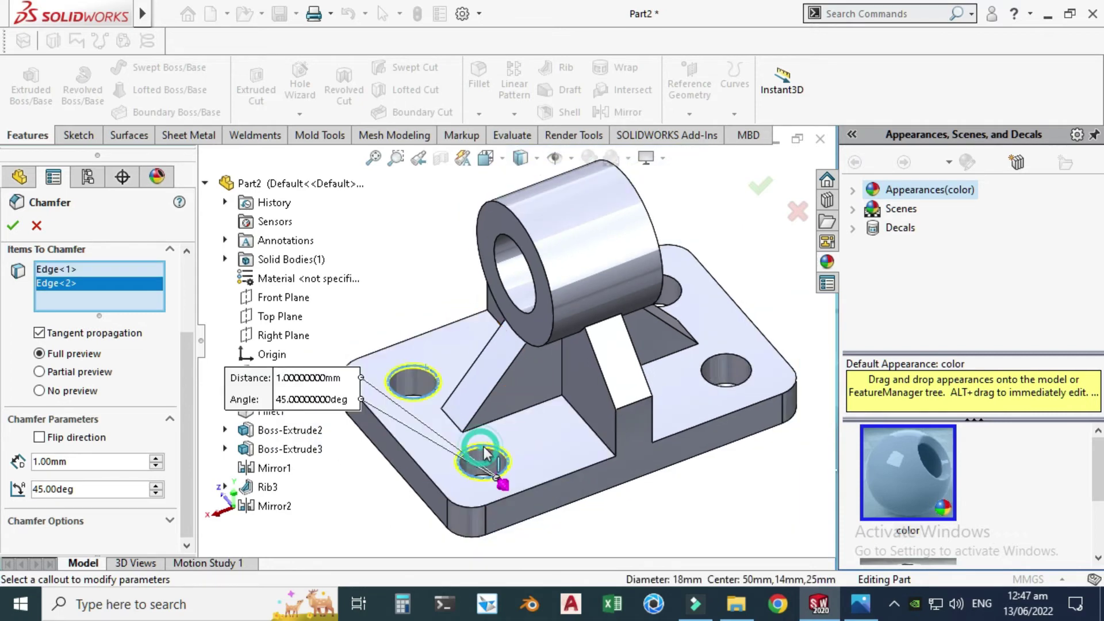
{"action": "left_click", "coordinate": [726, 356]}
{"action": "left_click", "coordinate": [679, 289]}
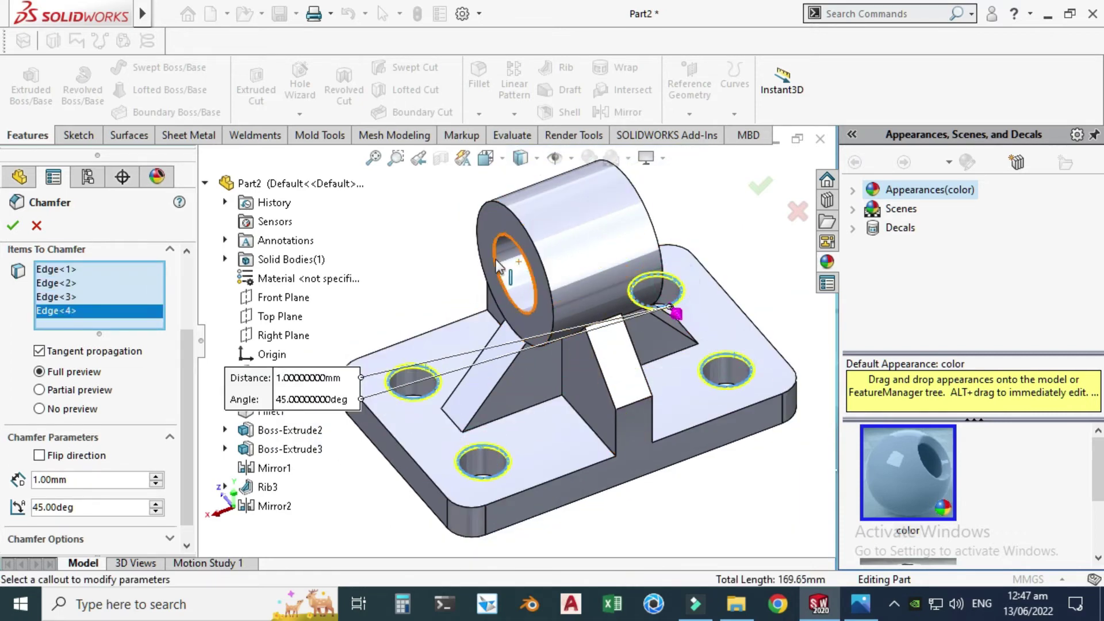
{"action": "left_click", "coordinate": [513, 270]}
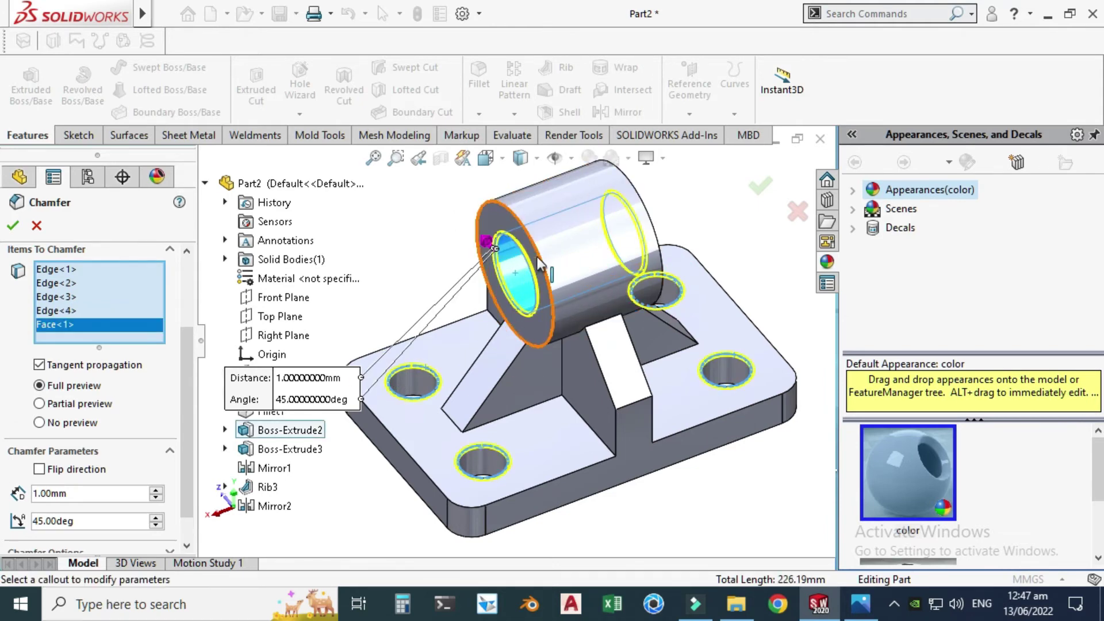
{"action": "left_click", "coordinate": [14, 226]}
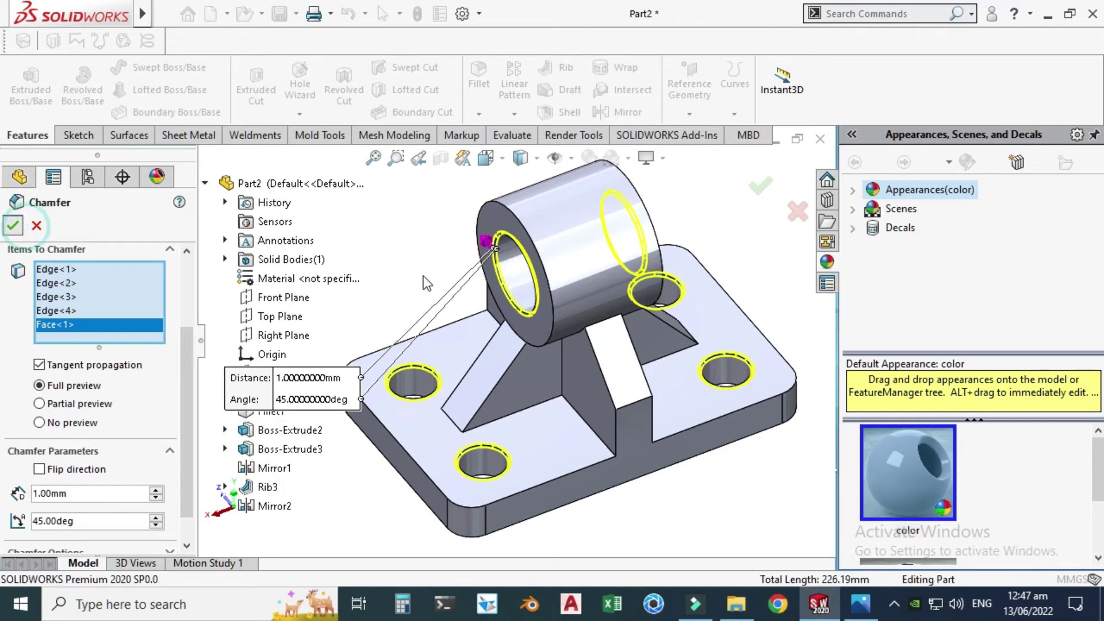
Color the base plate extrusion (Boss-Extrude1) cyan using the standard color swatches
{"action": "right_click", "coordinate": [416, 219]}
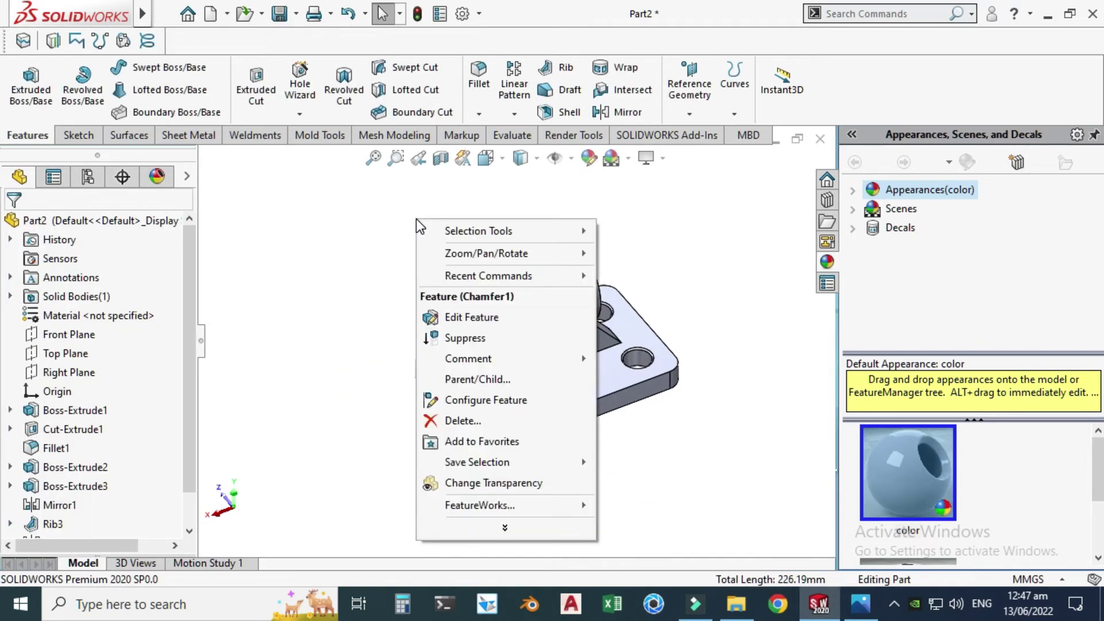
{"action": "mouse_move", "coordinate": [489, 253]}
{"action": "left_click", "coordinate": [661, 336]}
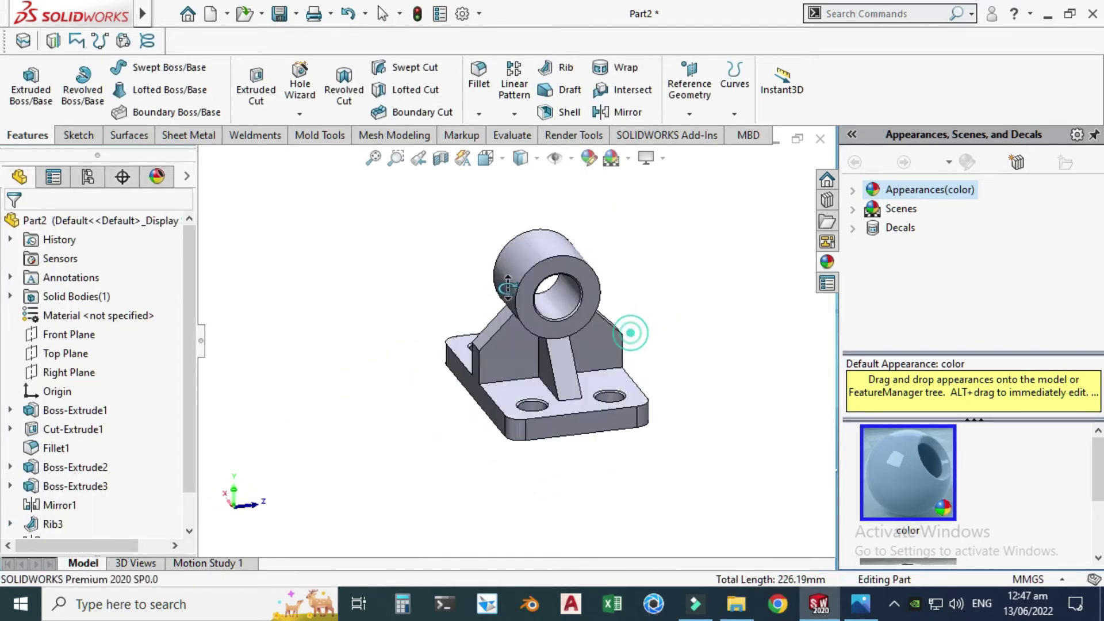
{"action": "mouse_move", "coordinate": [629, 327]}
{"action": "left_mouse_down"}
{"action": "mouse_move", "coordinate": [648, 305]}
{"action": "mouse_move", "coordinate": [656, 322]}
{"action": "mouse_move", "coordinate": [611, 274]}
{"action": "mouse_move", "coordinate": [525, 236]}
{"action": "mouse_move", "coordinate": [668, 301]}
{"action": "mouse_move", "coordinate": [640, 311]}
{"action": "left_mouse_up"}
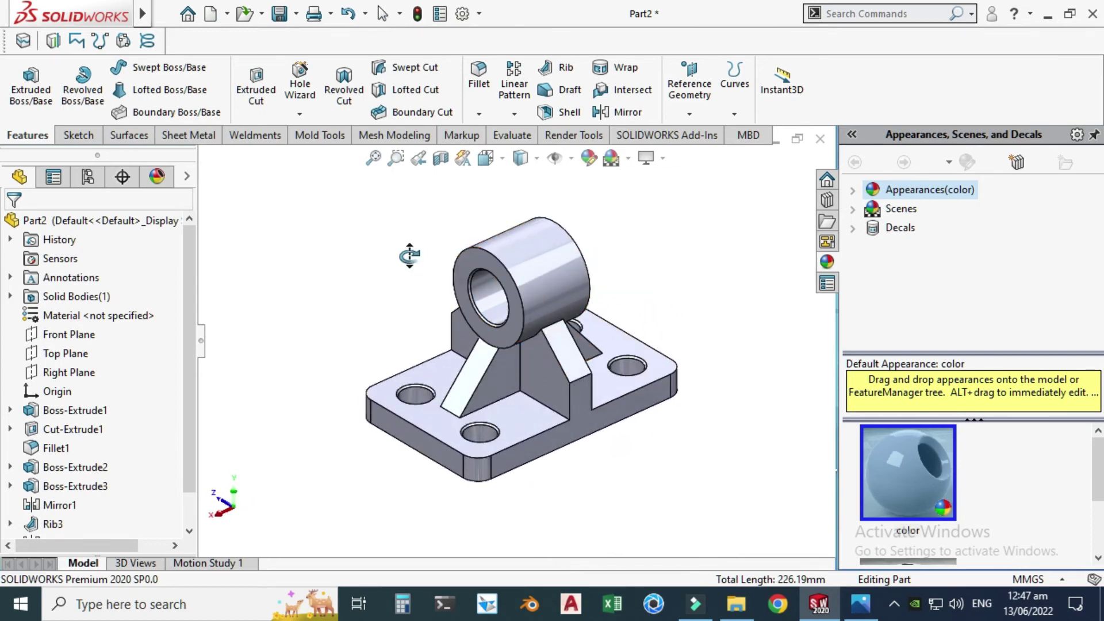
{"action": "scroll", "coordinate": [189, 353], "scroll_direction": "down", "scroll_amount": 1}
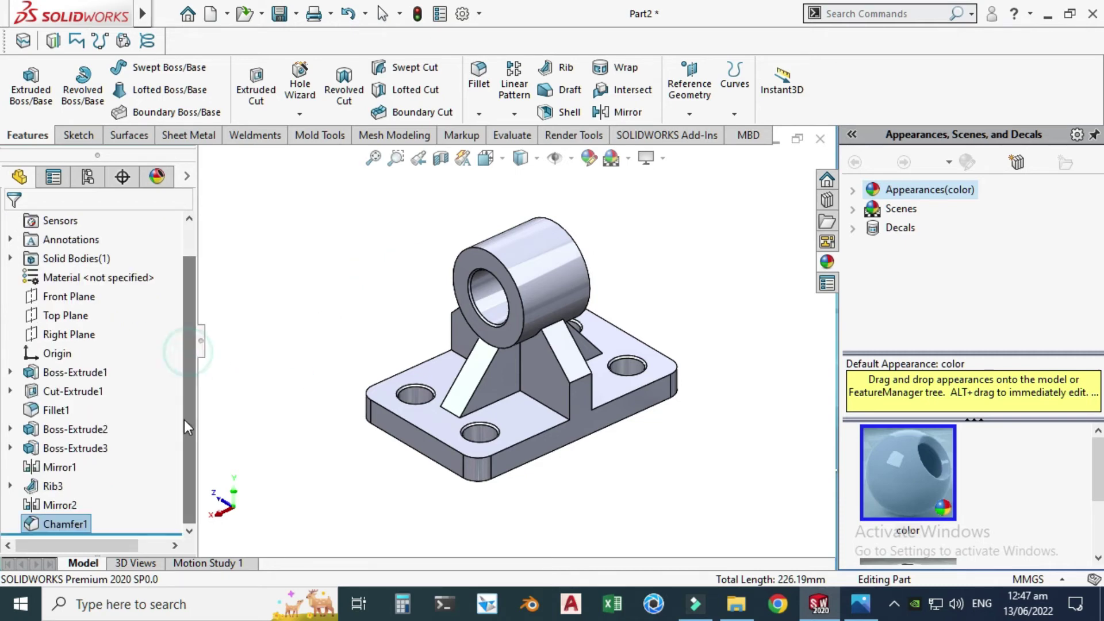
{"action": "key", "text": "Escape"}
{"action": "left_click", "coordinate": [68, 375]}
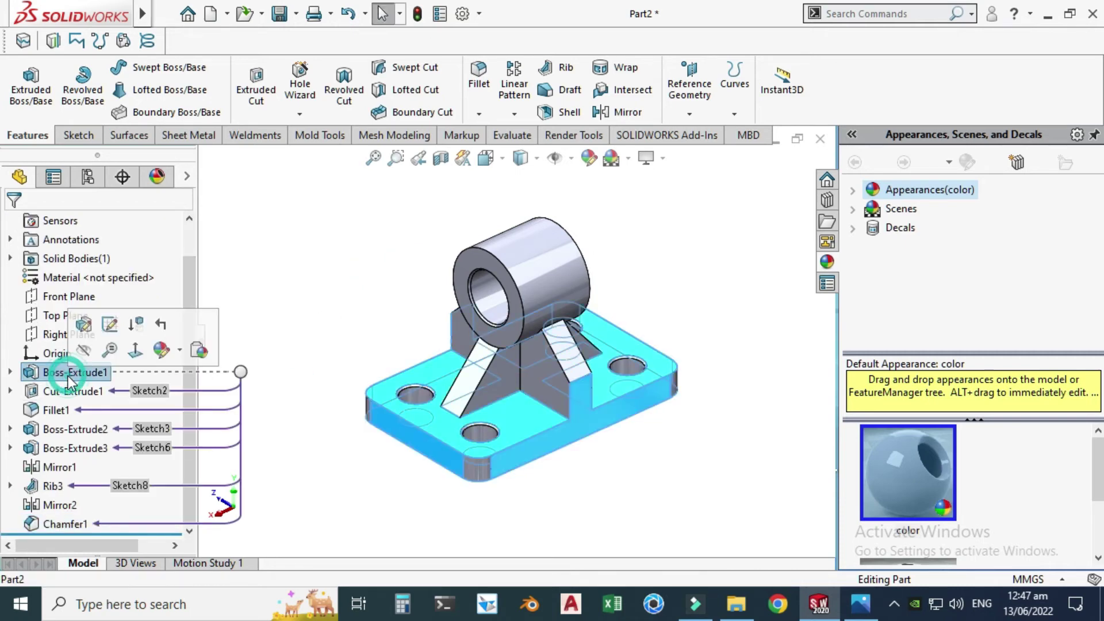
{"action": "left_click", "coordinate": [590, 161]}
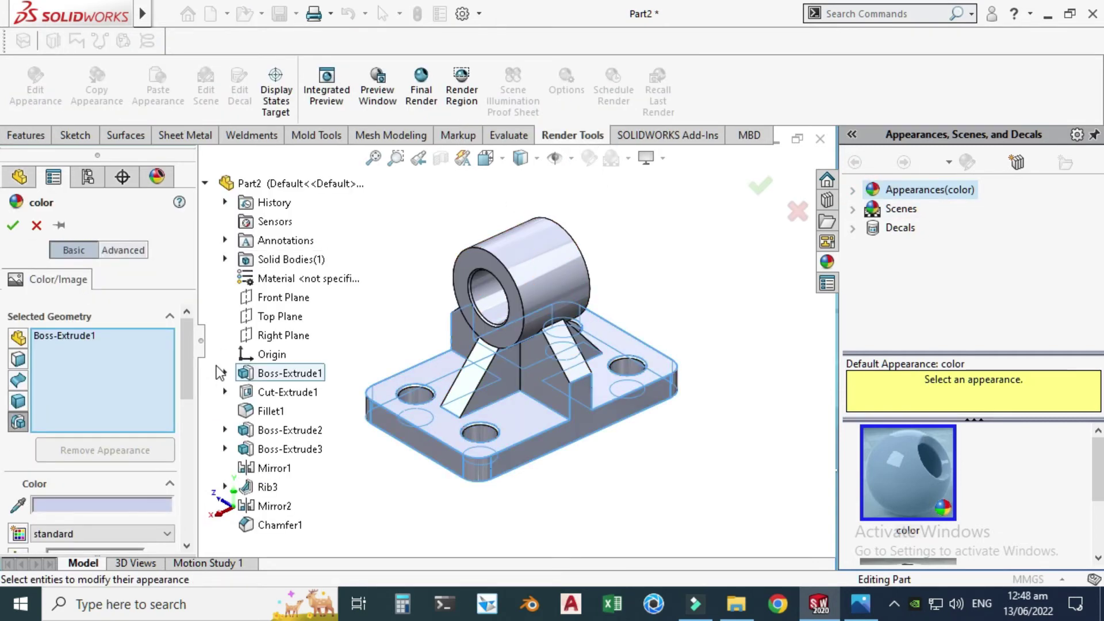
{"action": "left_click_drag", "start_coordinate": [187, 359], "coordinate": [182, 418]}
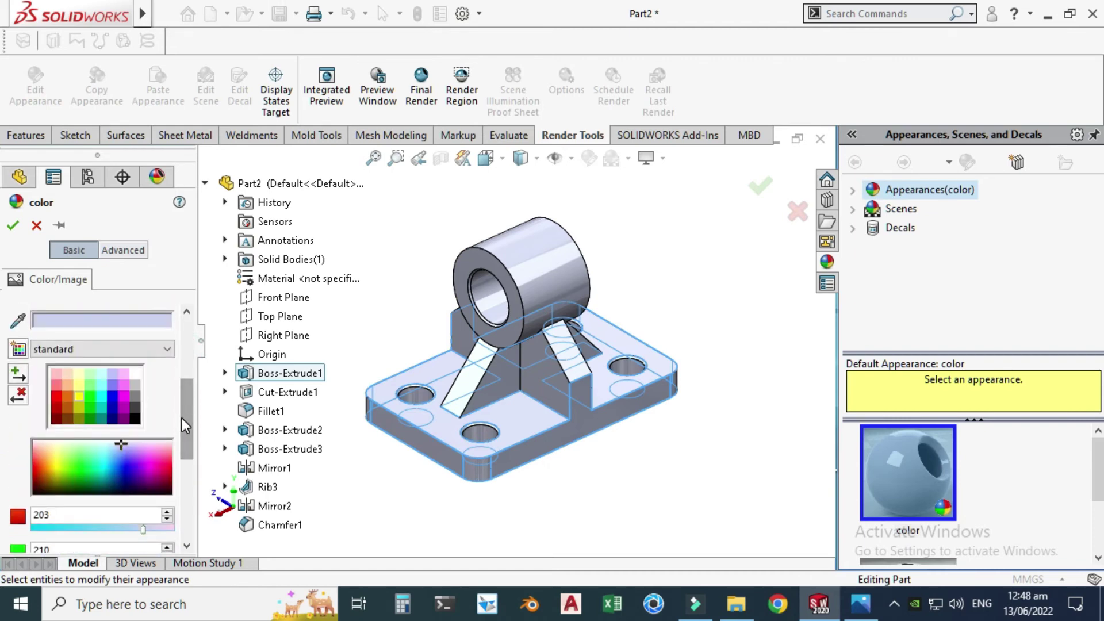
{"action": "left_click", "coordinate": [99, 396]}
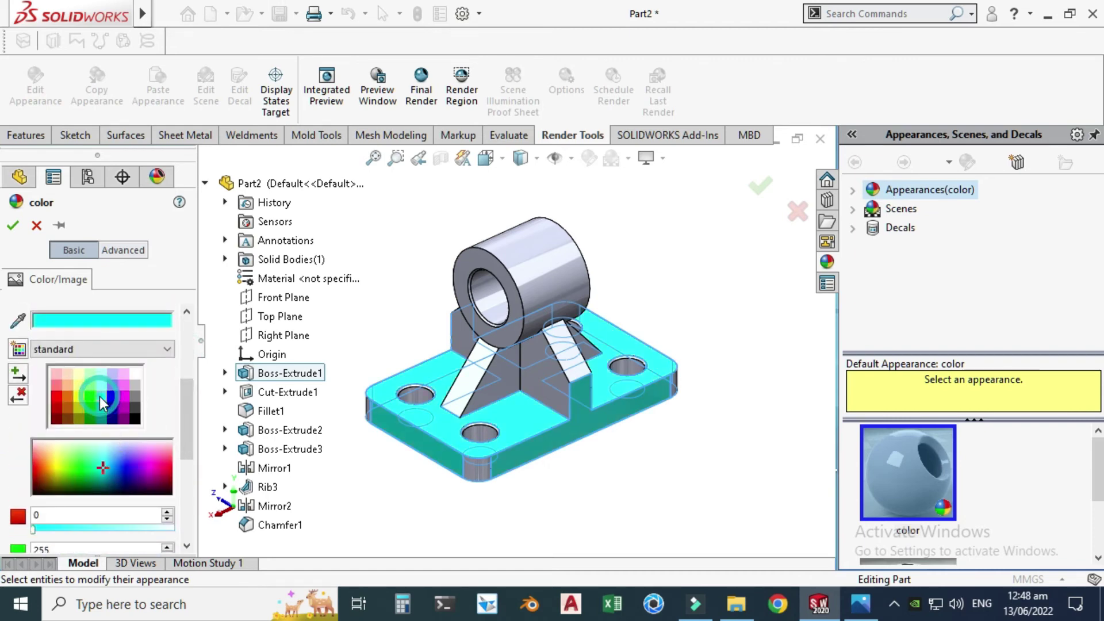
{"action": "left_click", "coordinate": [12, 225]}
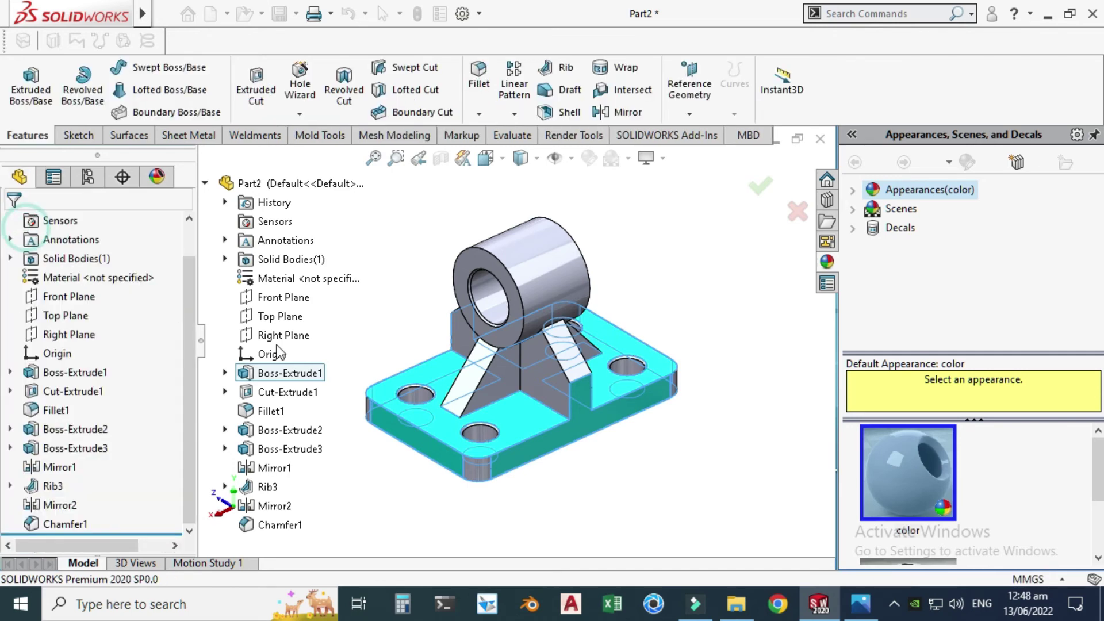
Apply a dark gray color to the four base plate holes (Cut-Extrude1)
{"action": "left_click", "coordinate": [69, 392]}
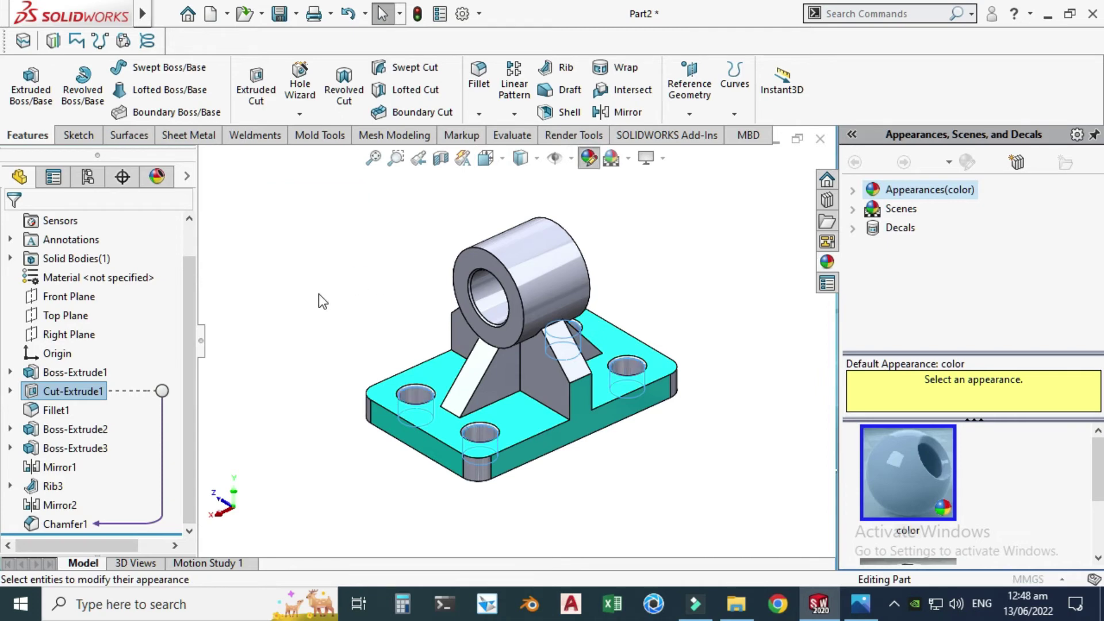
{"action": "left_click_drag", "start_coordinate": [188, 343], "coordinate": [187, 416]}
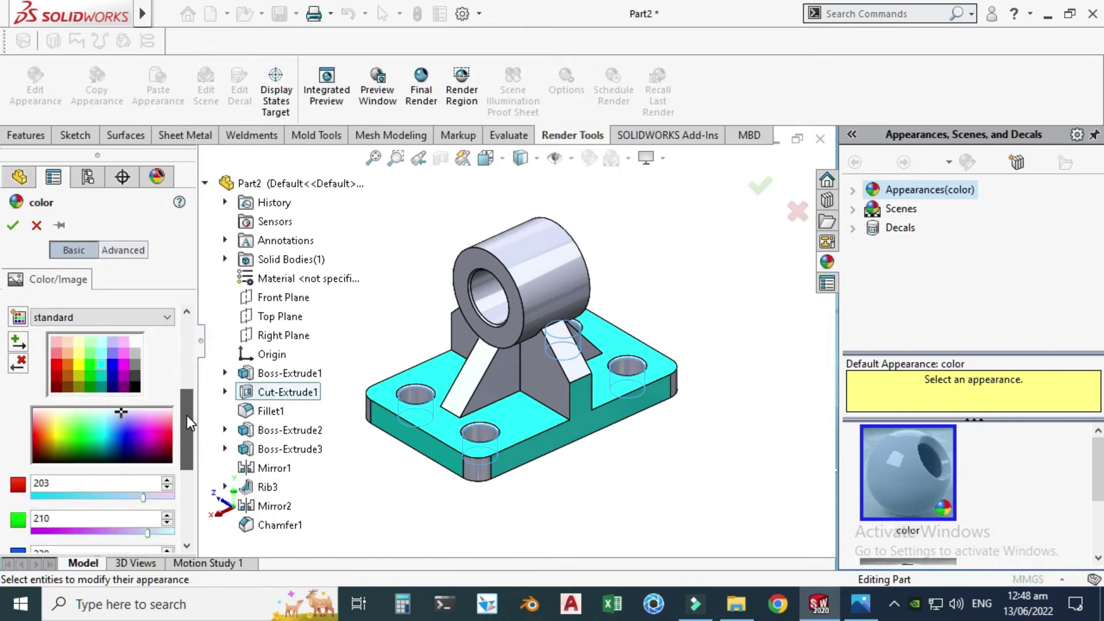
{"action": "left_click", "coordinate": [114, 362]}
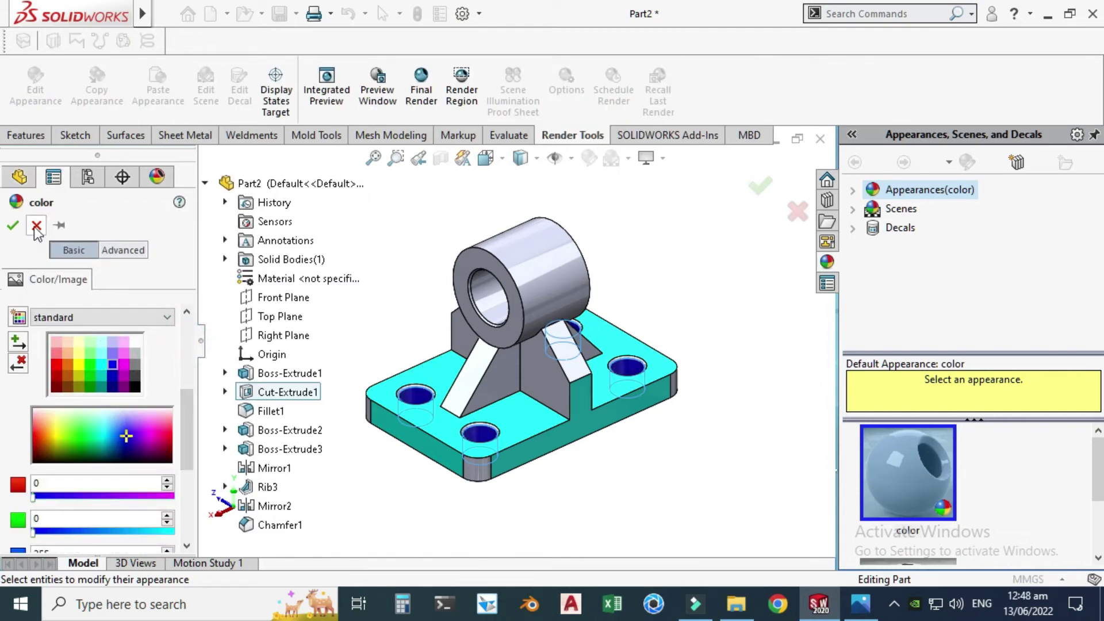
{"action": "left_click", "coordinate": [134, 375]}
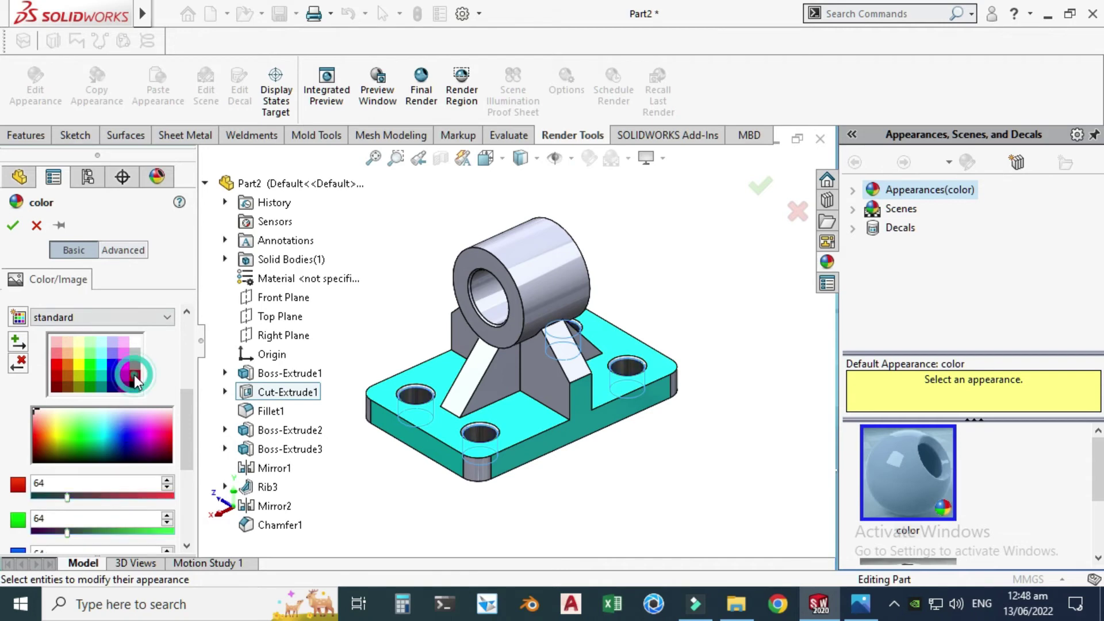
{"action": "left_click", "coordinate": [13, 225]}
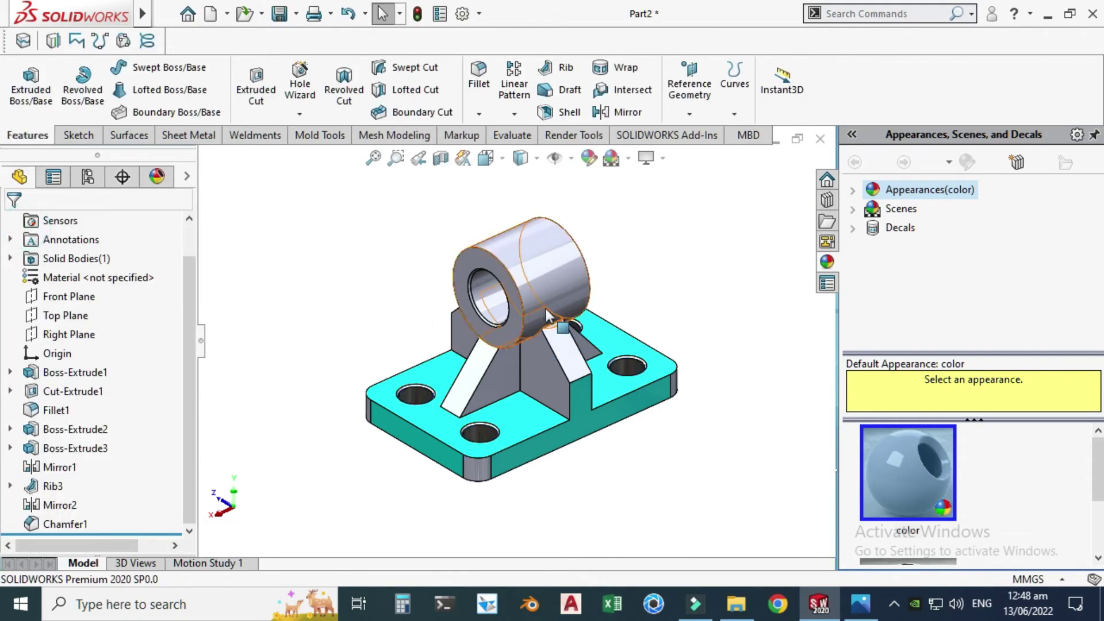
Color the base plate's rounded corners (Fillet1) blue
{"action": "left_click", "coordinate": [57, 410]}
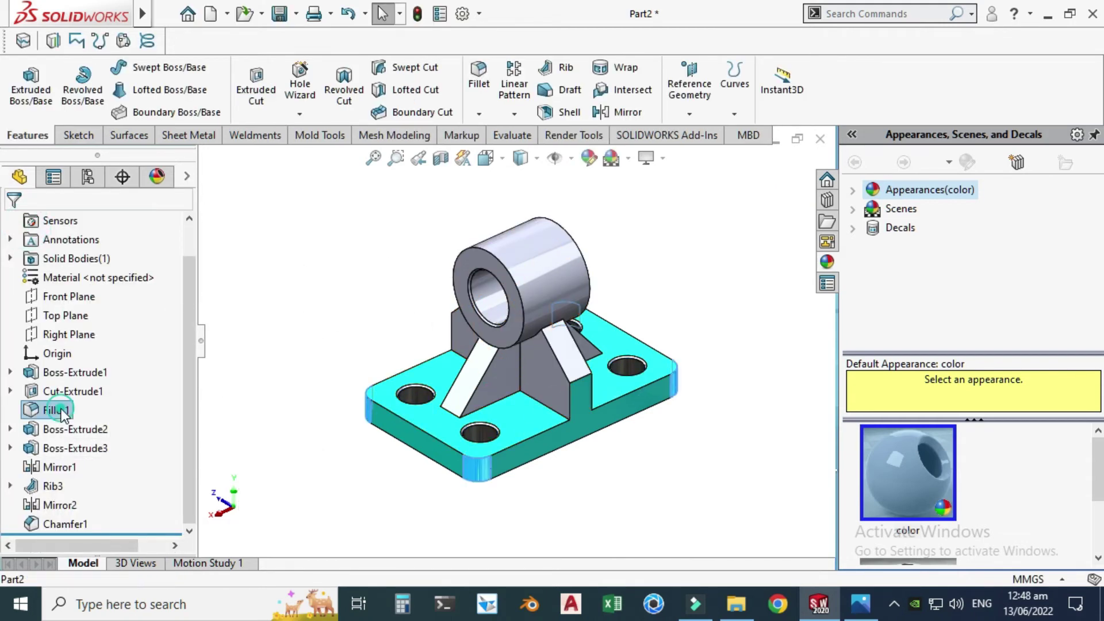
{"action": "left_click", "coordinate": [588, 158]}
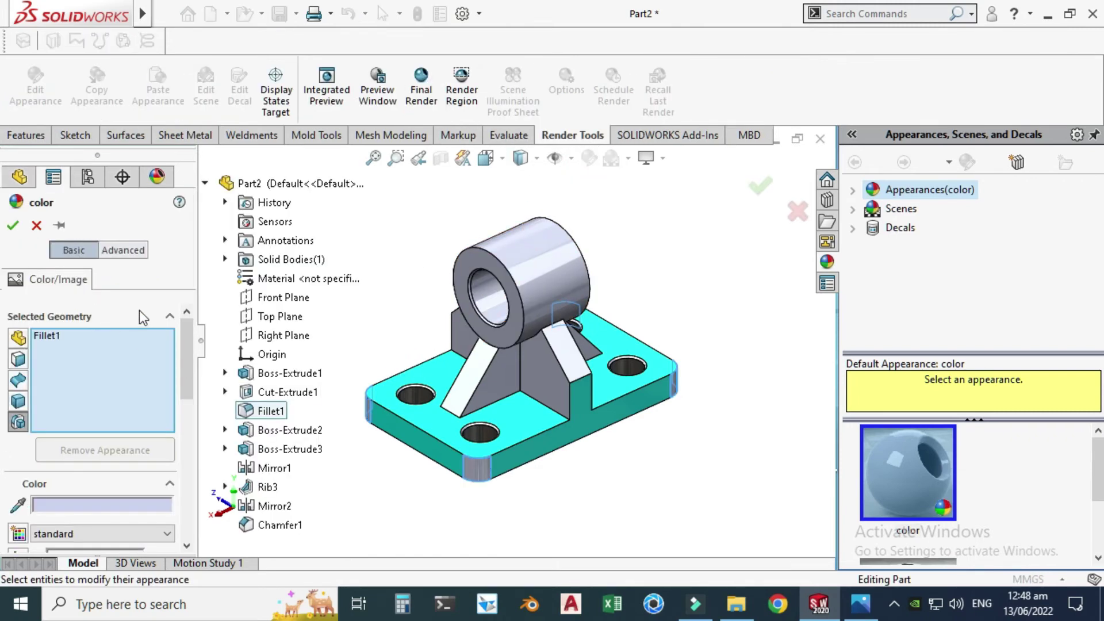
{"action": "left_click_drag", "start_coordinate": [189, 346], "coordinate": [185, 412]}
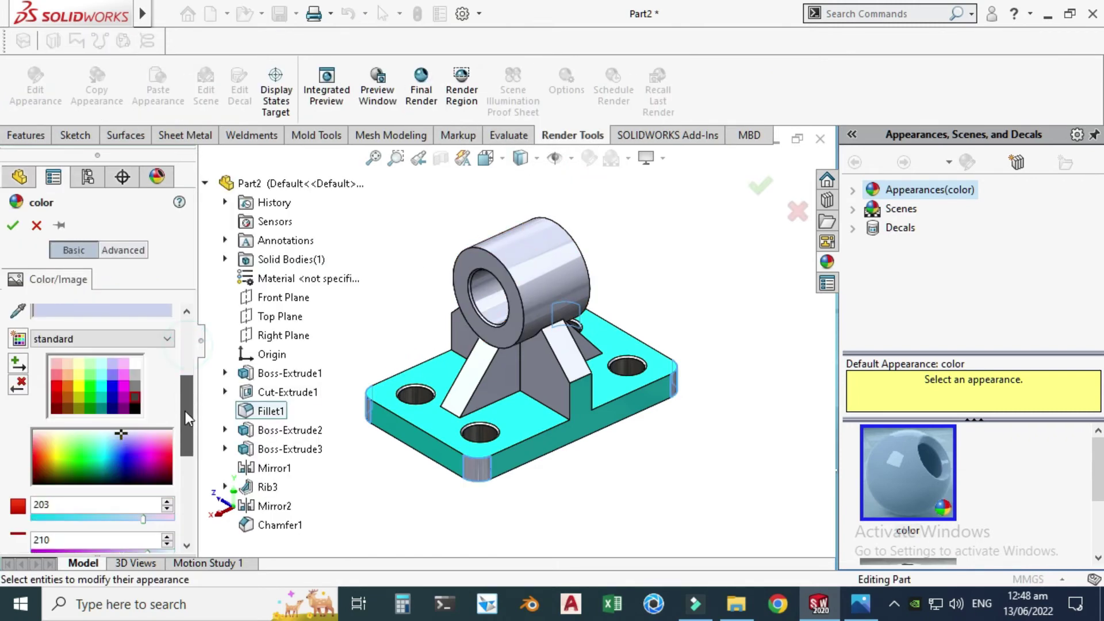
{"action": "left_click", "coordinate": [109, 381]}
{"action": "left_click", "coordinate": [12, 225]}
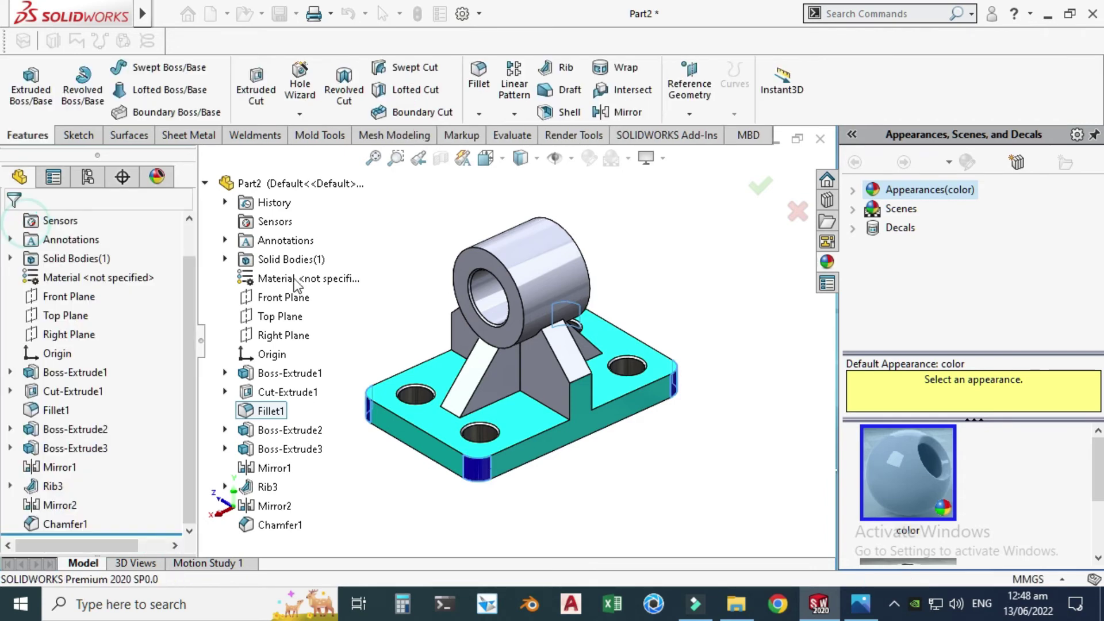
Give the bearing cylinder (Boss-Extrude2) a red color
{"action": "left_click", "coordinate": [78, 430]}
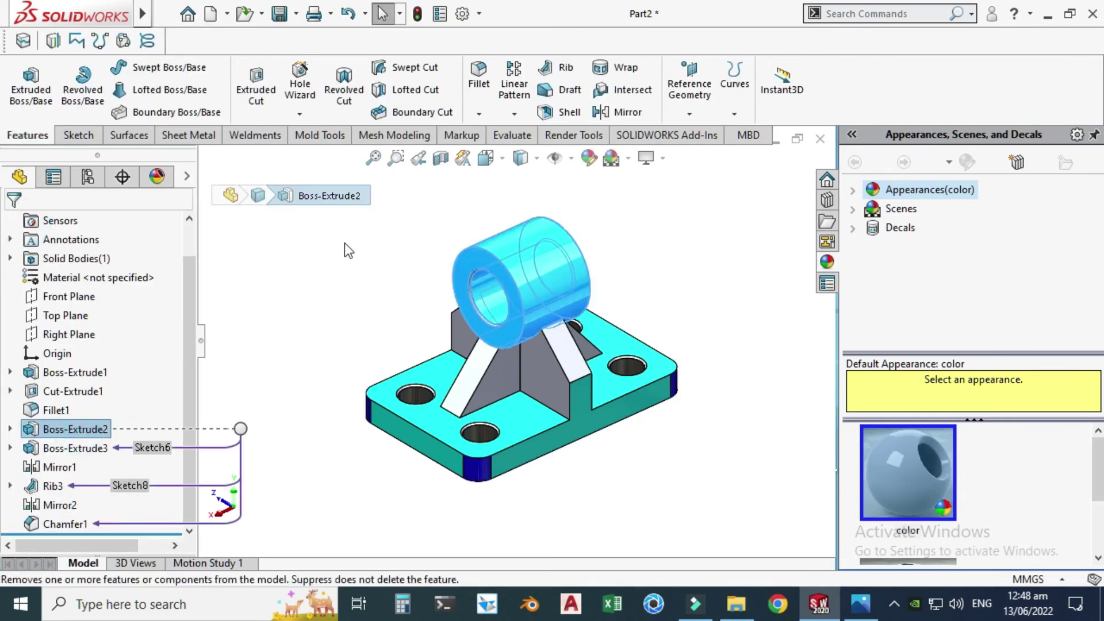
{"action": "left_click", "coordinate": [589, 158]}
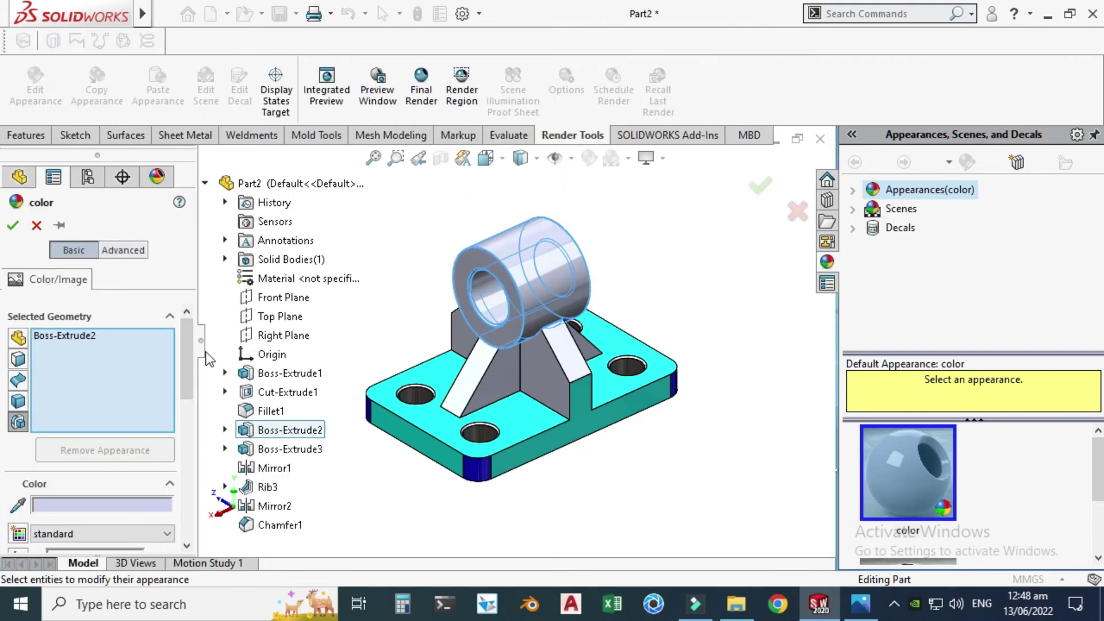
{"action": "left_click_drag", "start_coordinate": [189, 347], "coordinate": [189, 422]}
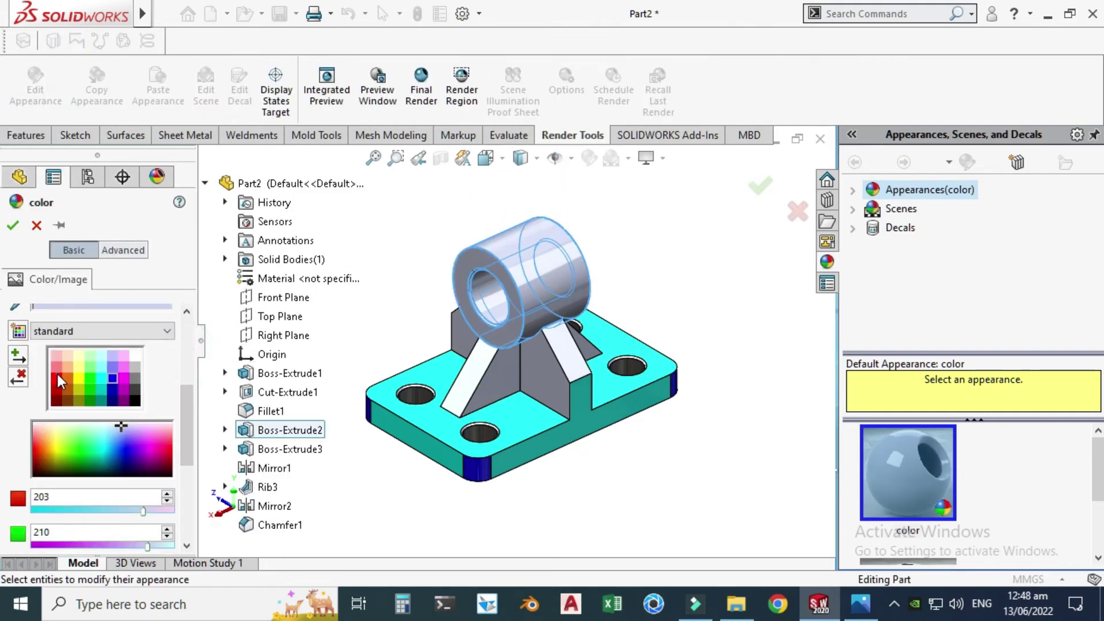
{"action": "left_click", "coordinate": [57, 377]}
{"action": "left_click", "coordinate": [13, 225]}
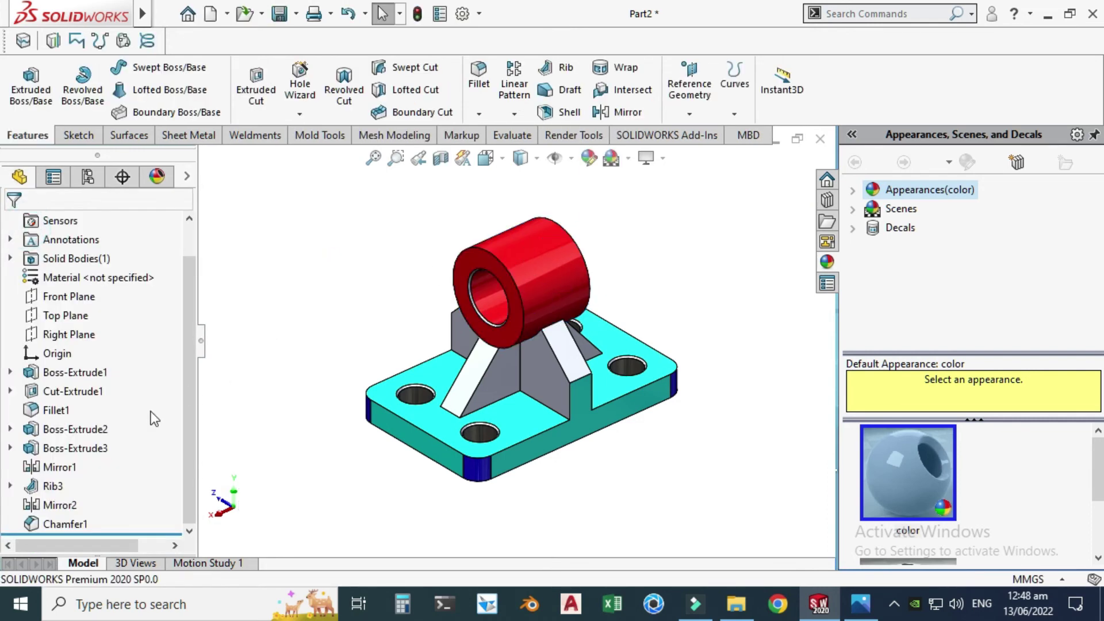
Color the upright support beneath the bearing cylinder (Boss-Extrude3) bright green
{"action": "left_click", "coordinate": [75, 448]}
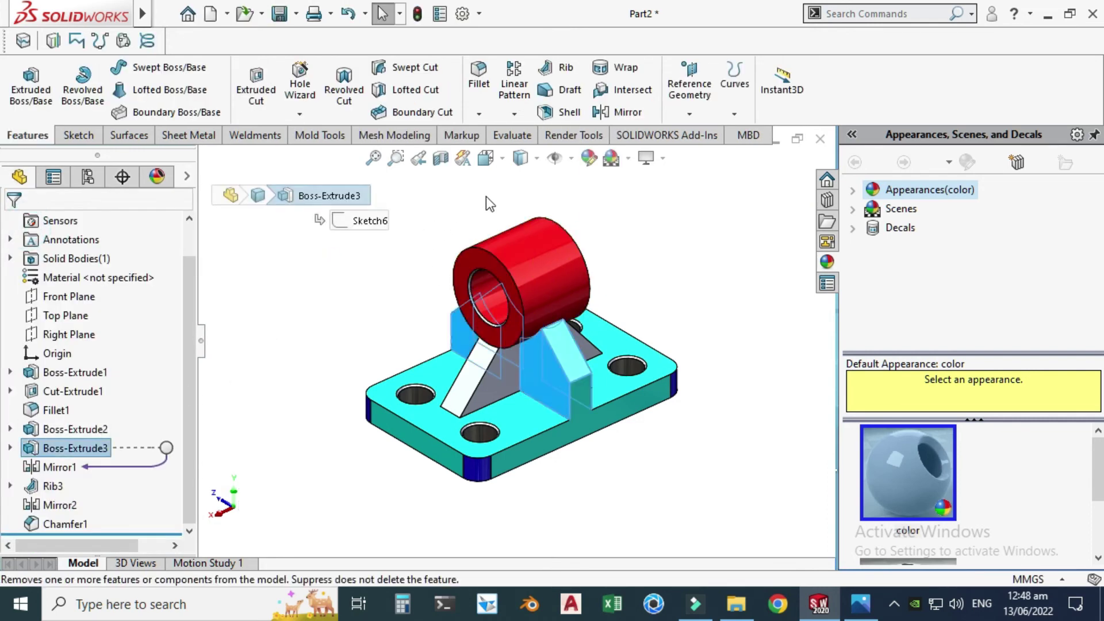
{"action": "left_click", "coordinate": [588, 158]}
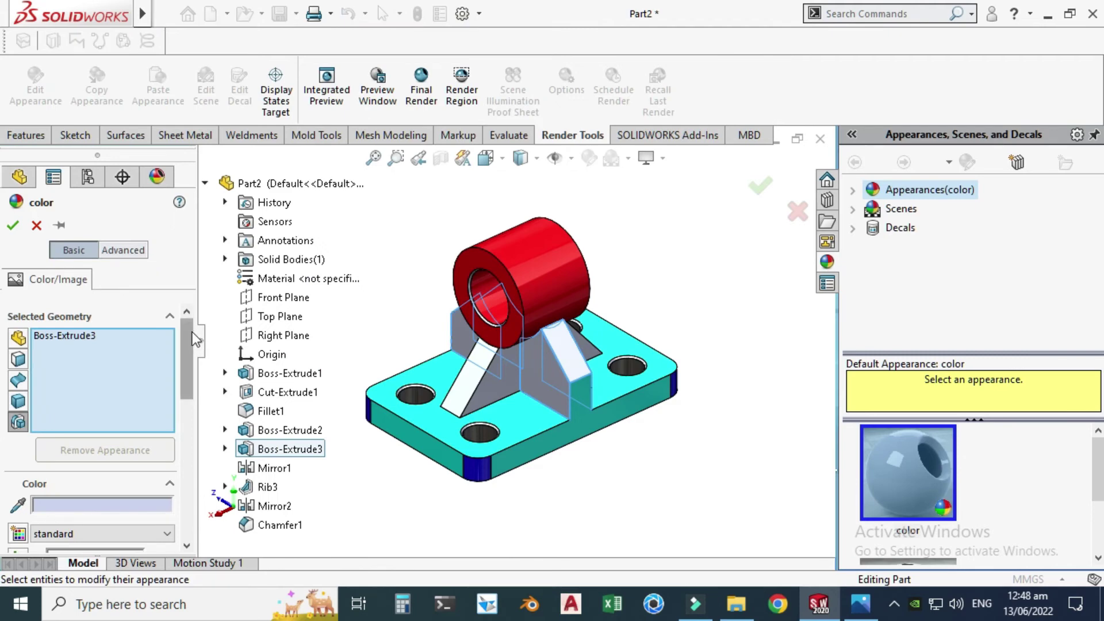
{"action": "left_click_drag", "start_coordinate": [192, 332], "coordinate": [185, 398]}
{"action": "left_click", "coordinate": [91, 375]}
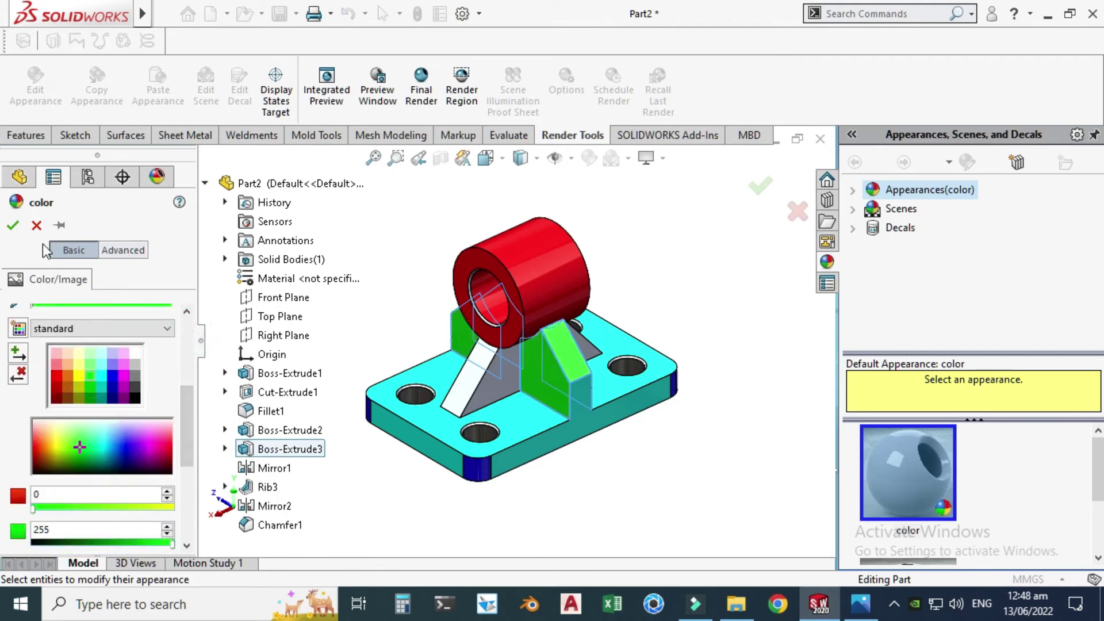
{"action": "left_click", "coordinate": [13, 225]}
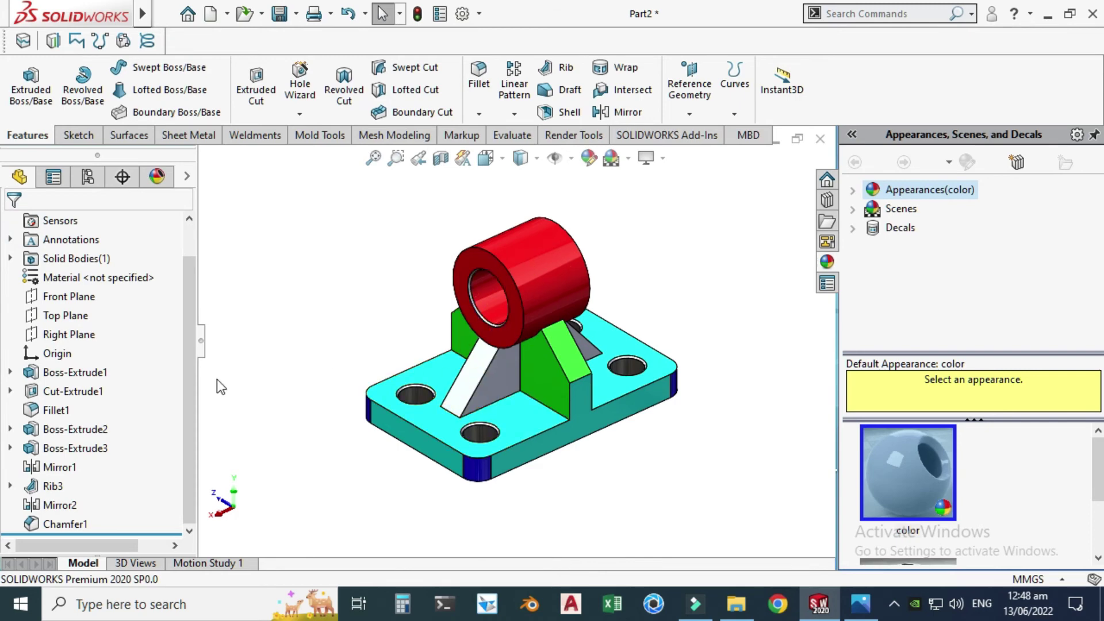
Apply a magenta color to both sloped side ribs together (Rib3 and Mirror2)
{"action": "left_click", "coordinate": [55, 505]}
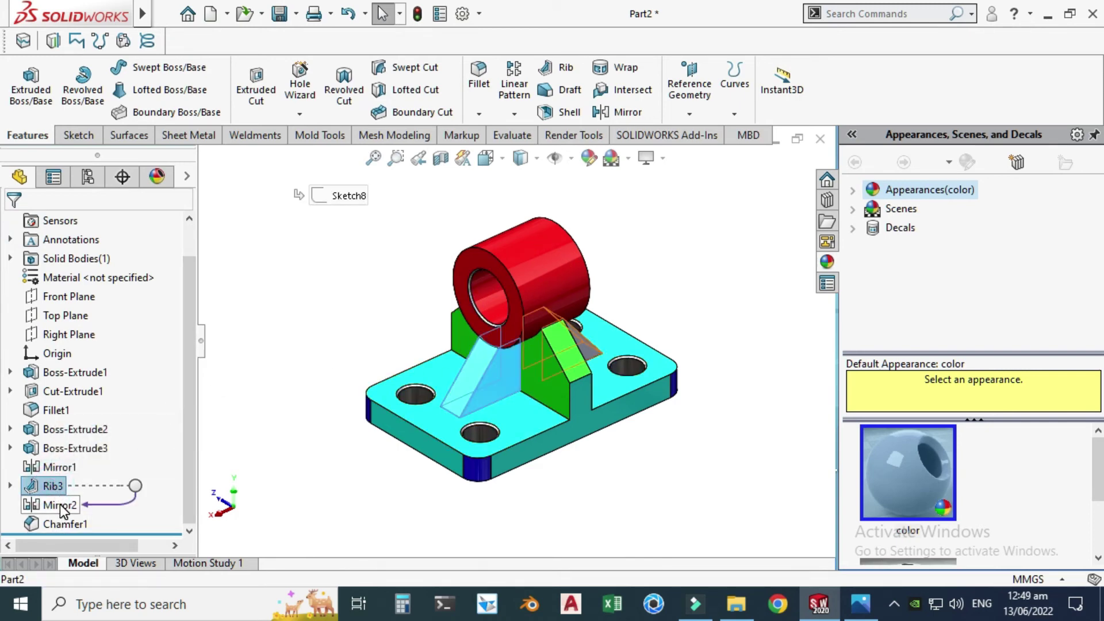
{"action": "left_click", "coordinate": [61, 506], "text": "ctrl"}
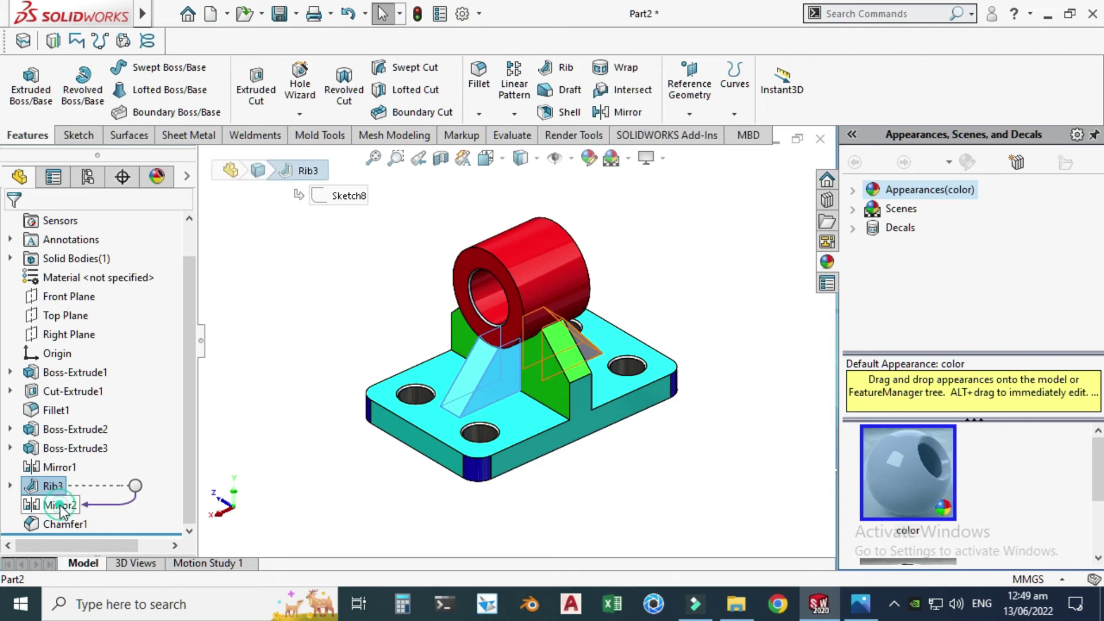
{"action": "left_click", "coordinate": [589, 163]}
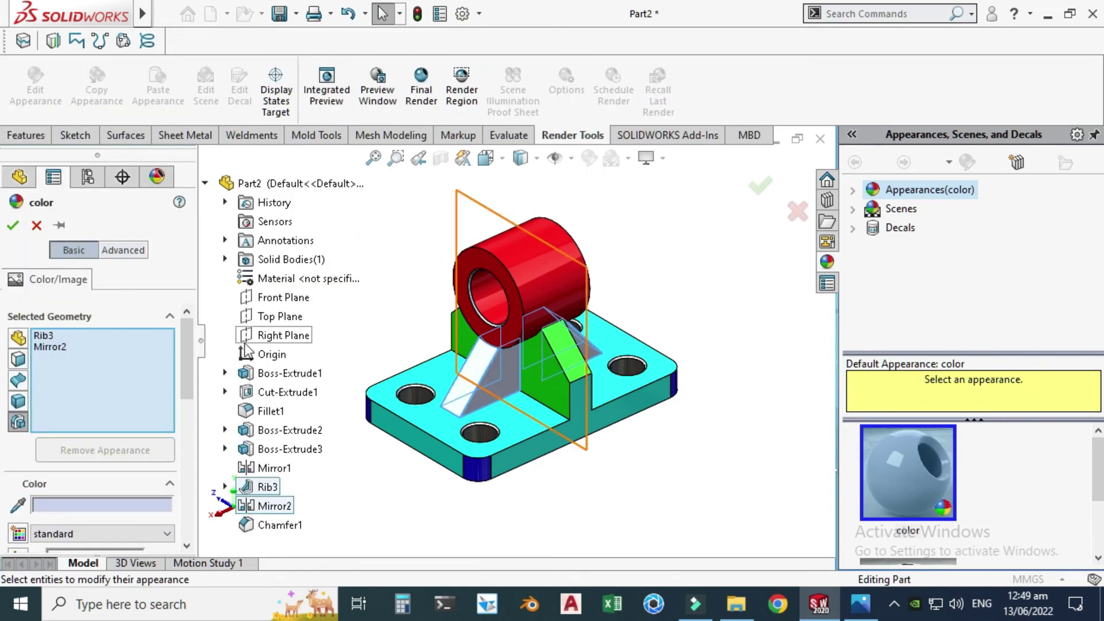
{"action": "left_click_drag", "start_coordinate": [185, 374], "coordinate": [182, 420]}
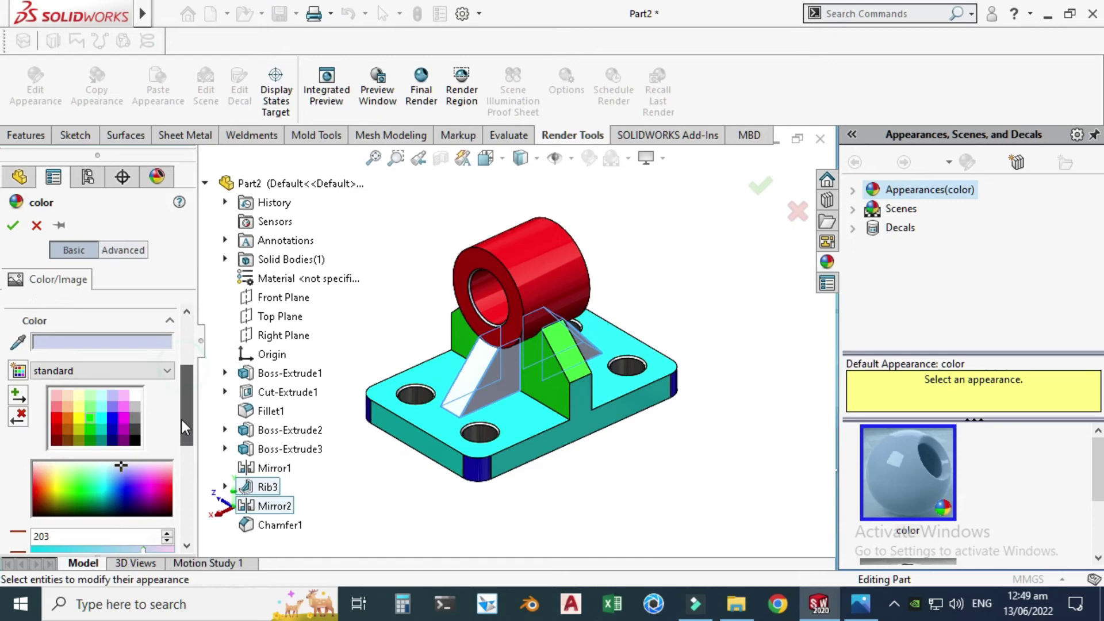
{"action": "left_click", "coordinate": [125, 422]}
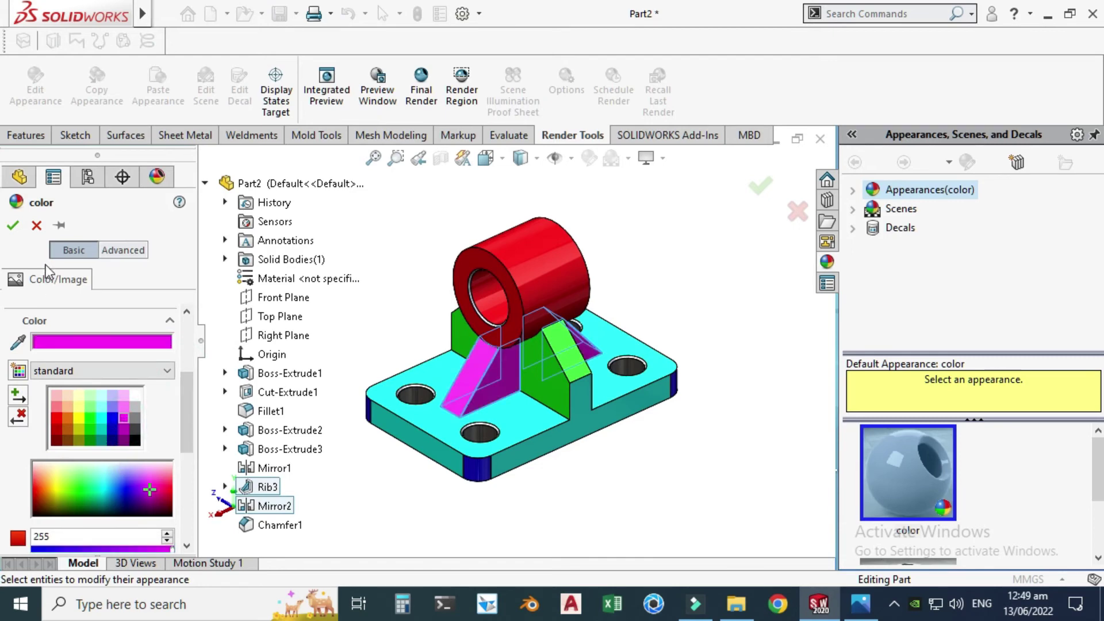
{"action": "left_click", "coordinate": [13, 226]}
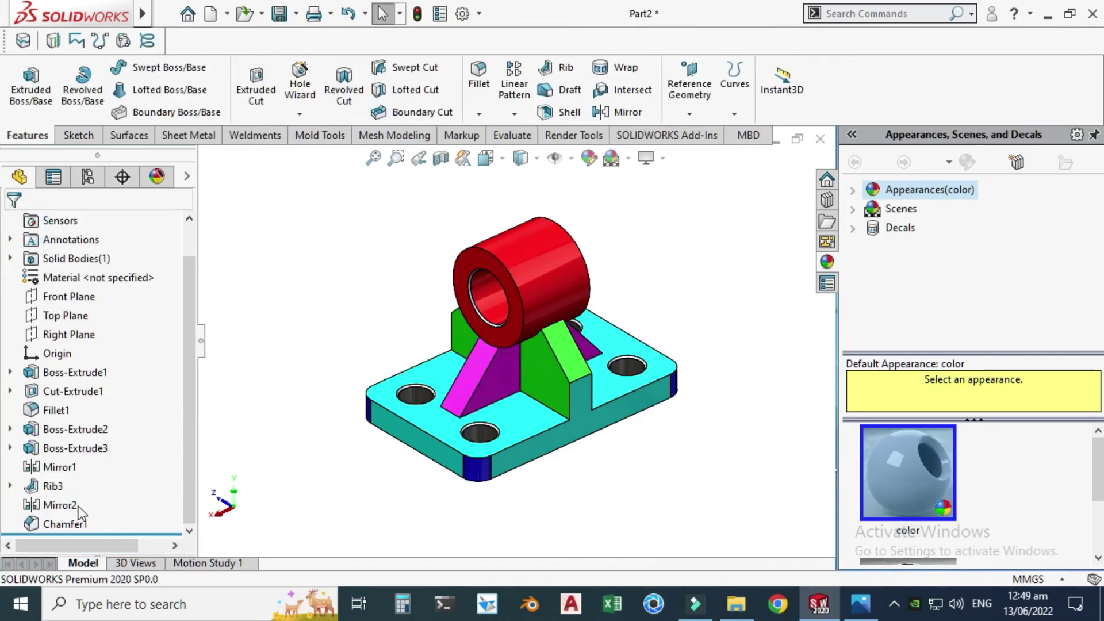
Apply a dark yellow color (RGB 128, 128, 0) to the chamfered edges of the bore and base holes (Chamfer1)
{"action": "left_click", "coordinate": [74, 522]}
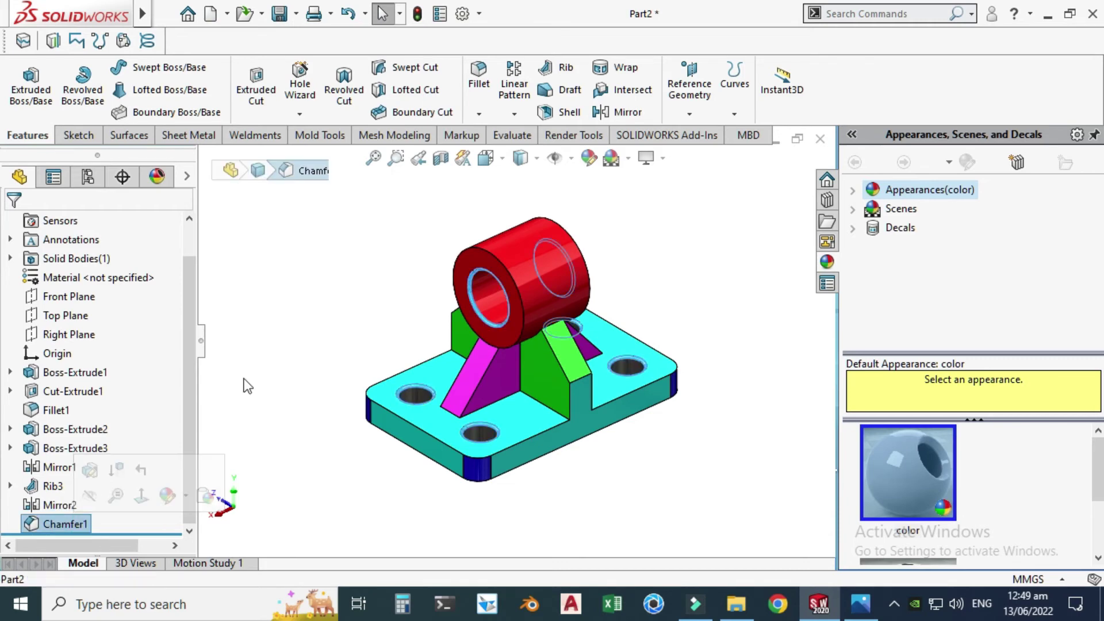
{"action": "left_click", "coordinate": [589, 164]}
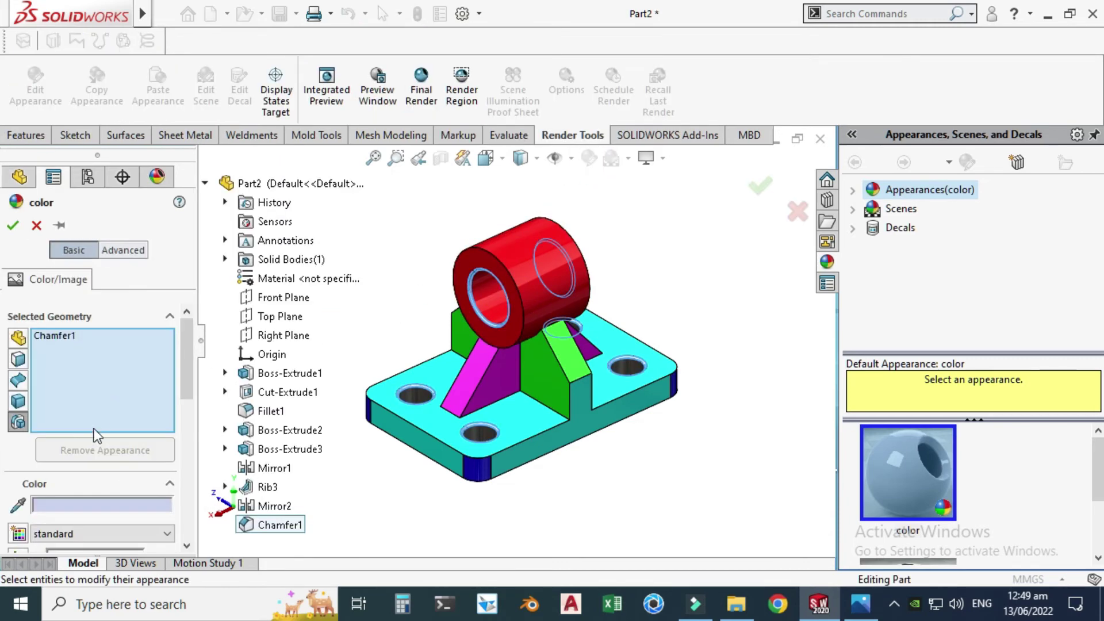
{"action": "left_click_drag", "start_coordinate": [184, 370], "coordinate": [181, 443]}
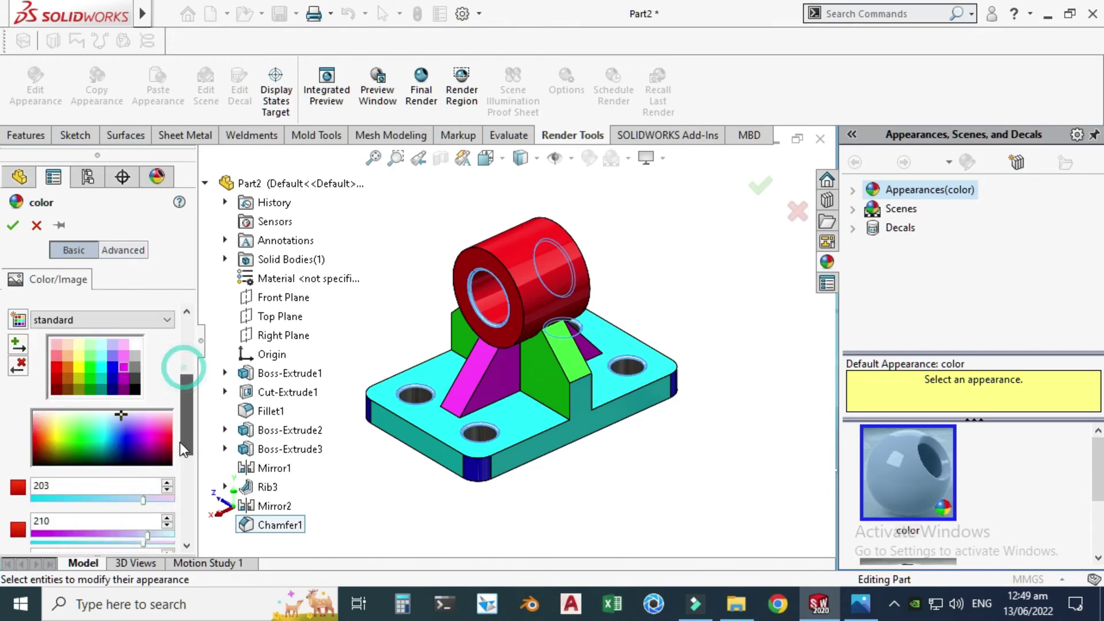
{"action": "left_click", "coordinate": [81, 353]}
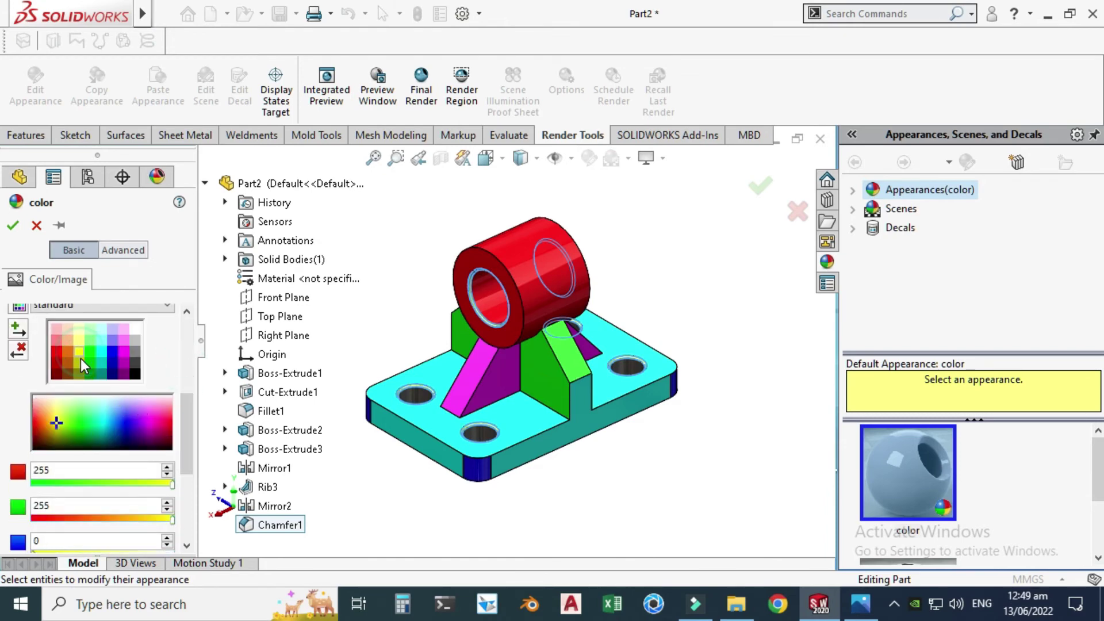
{"action": "left_click", "coordinate": [80, 372]}
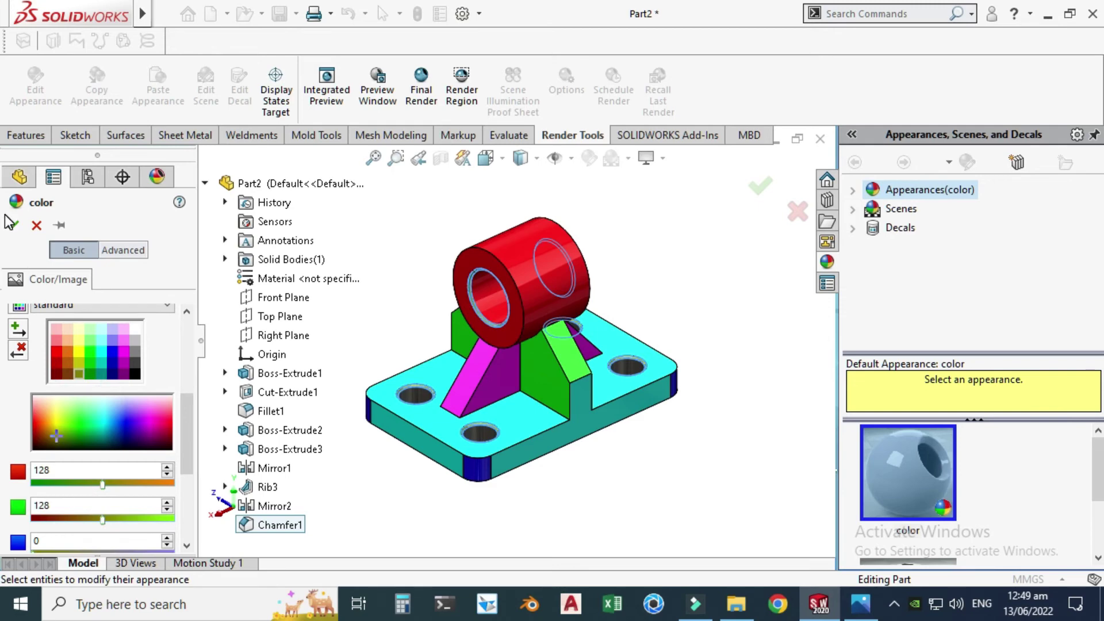
{"action": "left_click", "coordinate": [13, 225]}
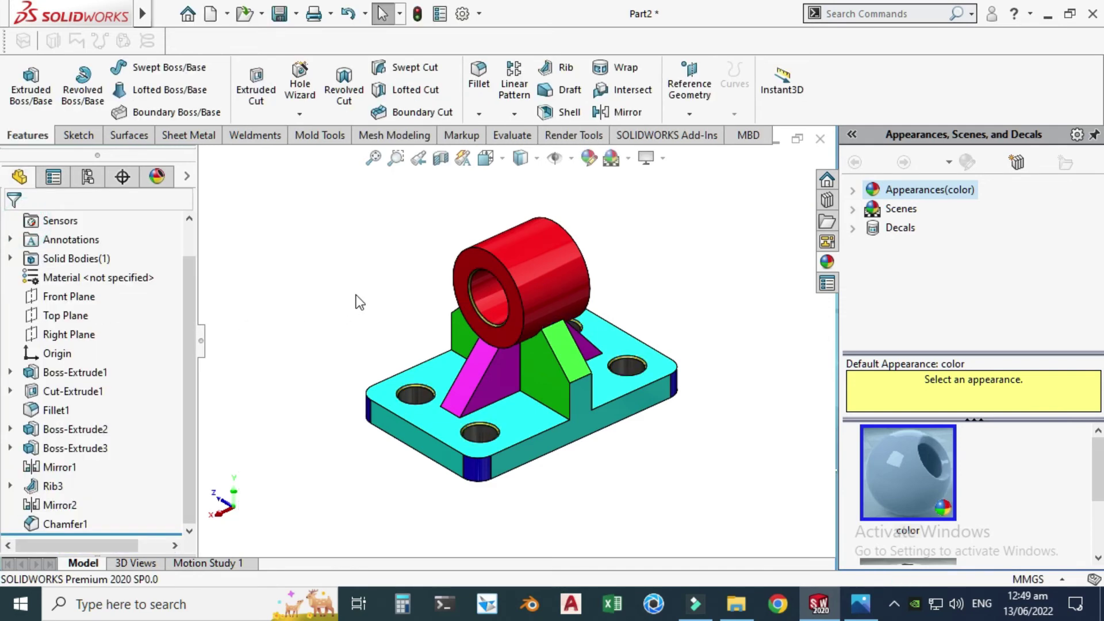
Inspect the colored bracket from different angles and turn off the shadows in the model display
{"action": "right_click", "coordinate": [358, 224]}
{"action": "left_click", "coordinate": [409, 297]}
{"action": "left_click_drag", "start_coordinate": [409, 294], "coordinate": [542, 181]}
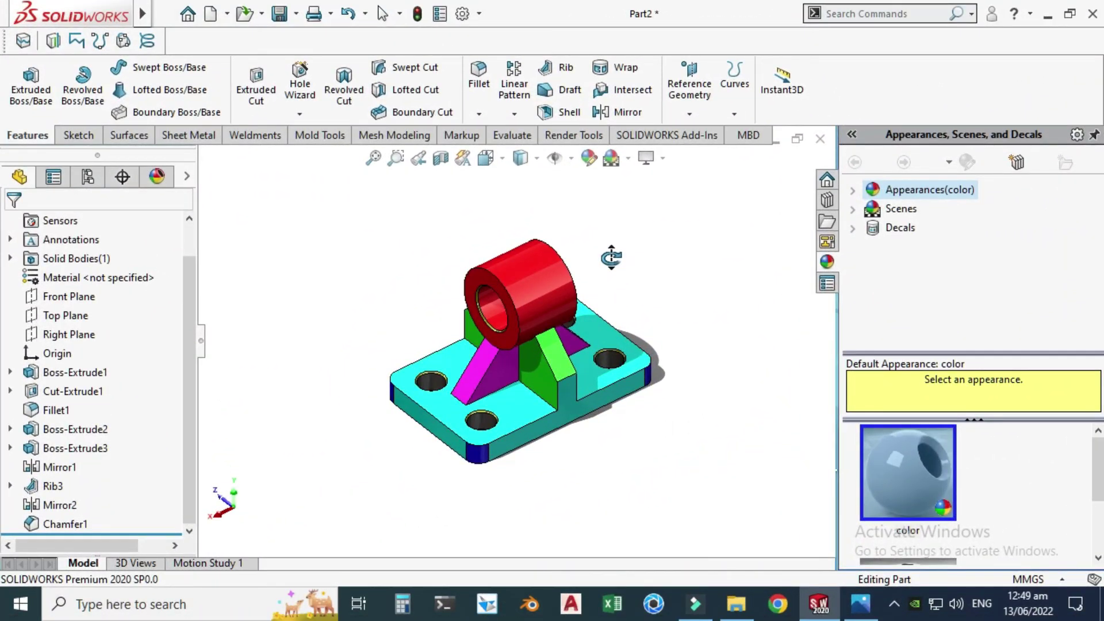
{"action": "scroll", "coordinate": [607, 256], "scroll_direction": "down", "scroll_amount": 2}
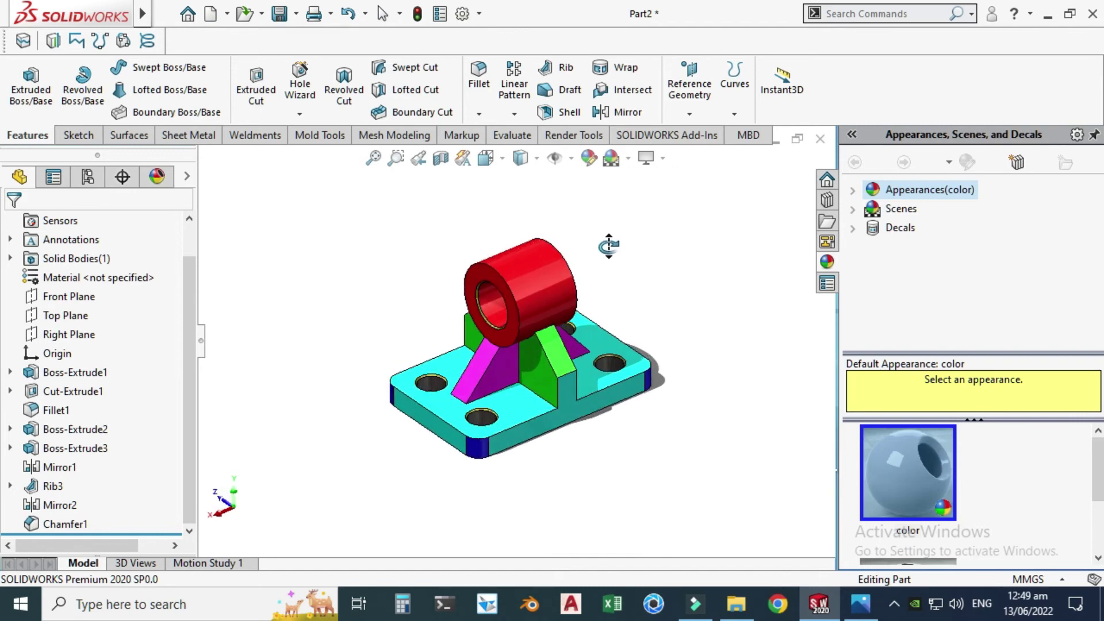
{"action": "left_click_drag", "start_coordinate": [609, 244], "coordinate": [499, 268]}
{"action": "mouse_move", "coordinate": [426, 247]}
{"action": "left_mouse_down"}
{"action": "mouse_move", "coordinate": [402, 202]}
{"action": "mouse_move", "coordinate": [426, 247]}
{"action": "left_mouse_up"}
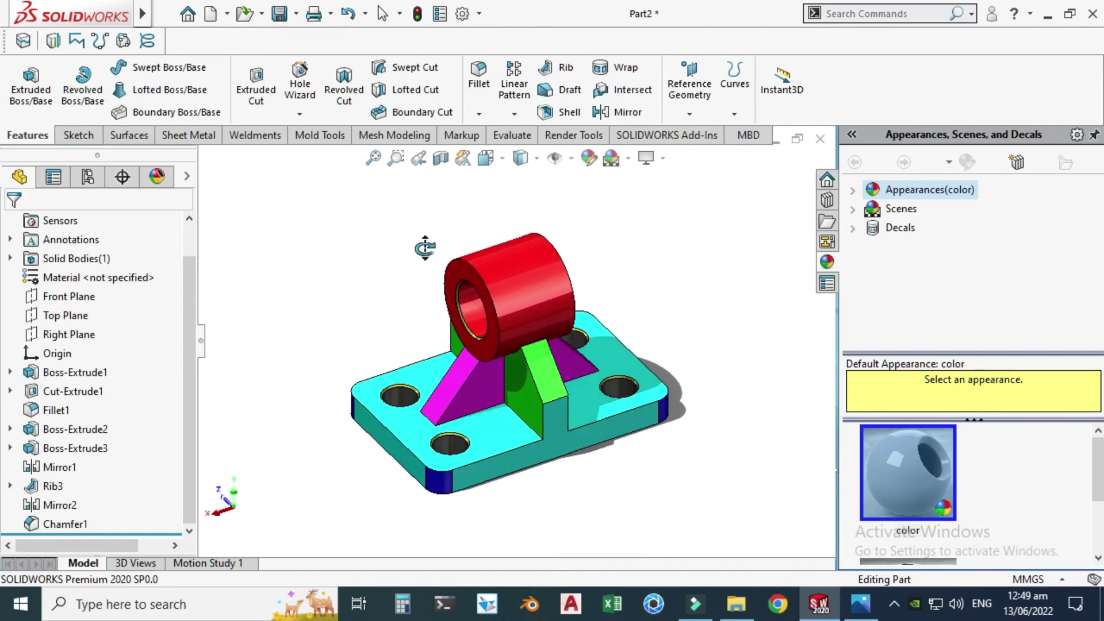
{"action": "left_click", "coordinate": [648, 158]}
{"action": "left_click", "coordinate": [655, 201]}
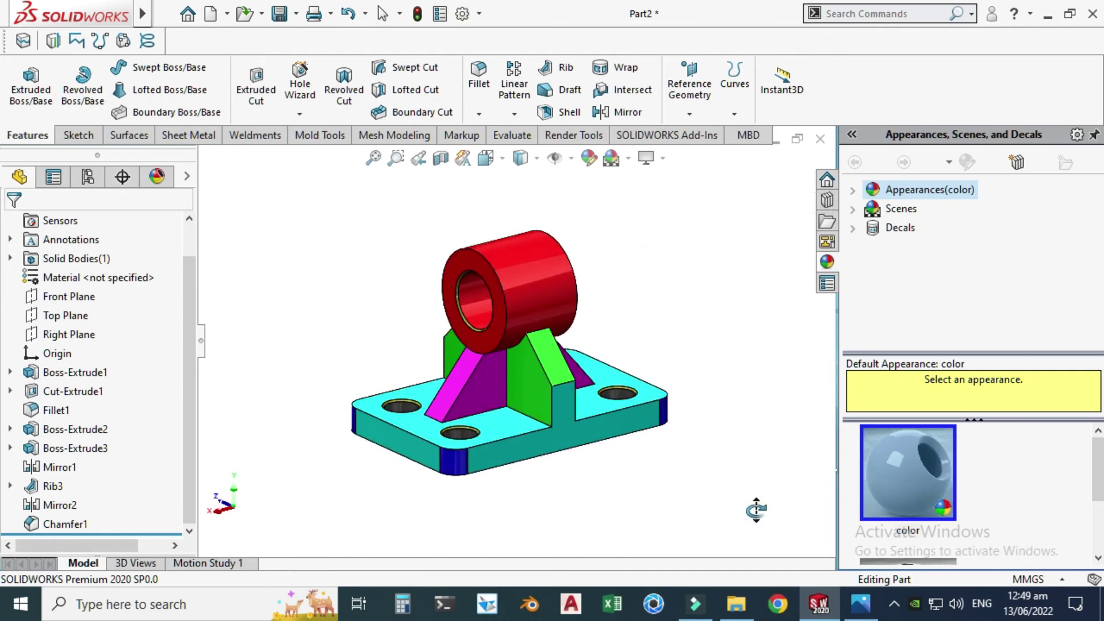
Consult the Practice Exercise 15 drawing in Photos, return to SOLIDWORKS and measure between the bearing cylinder's end face and a base hole
{"action": "left_click", "coordinate": [852, 602]}
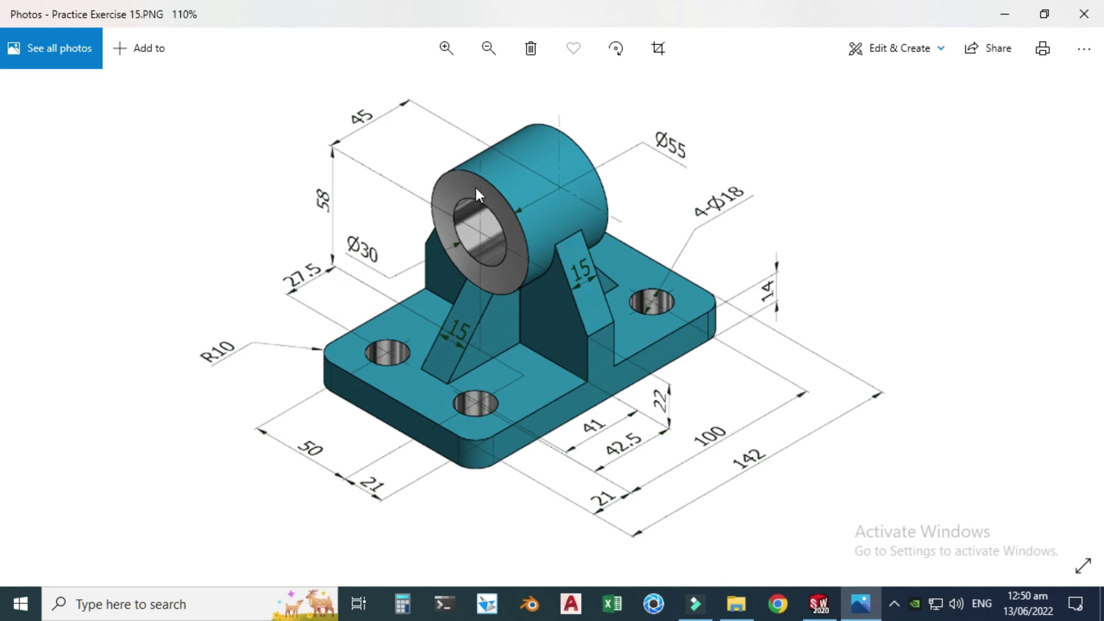
{"action": "left_click", "coordinate": [817, 601]}
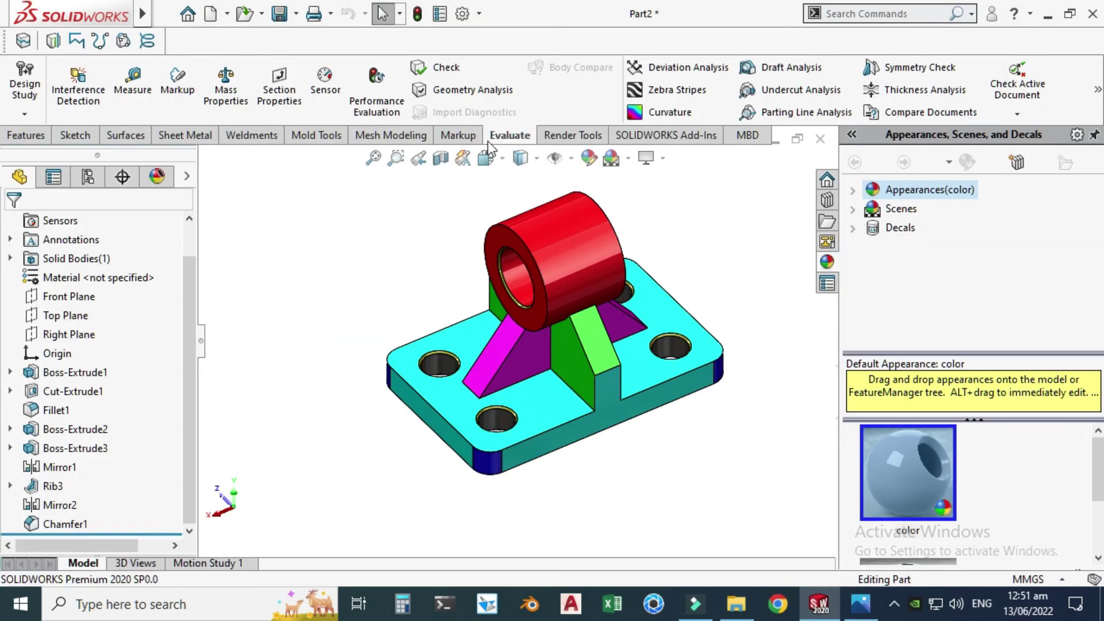
{"action": "left_click", "coordinate": [132, 84]}
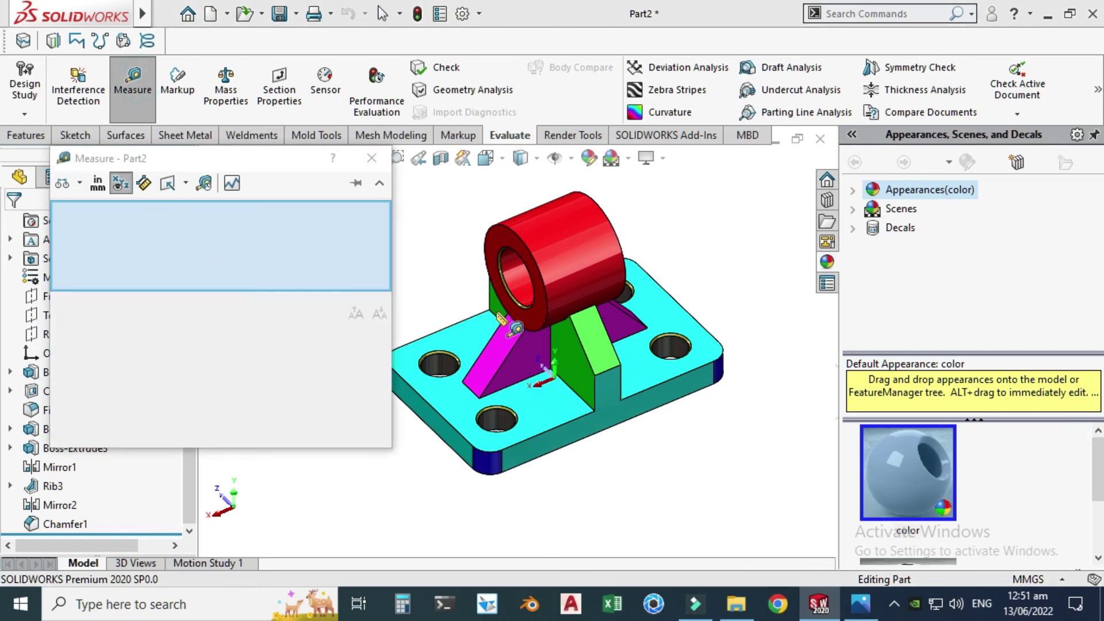
{"action": "scroll", "coordinate": [506, 322], "scroll_direction": "down", "scroll_amount": 3}
{"action": "left_click", "coordinate": [562, 320]}
{"action": "scroll", "coordinate": [509, 365], "scroll_direction": "up", "scroll_amount": 2}
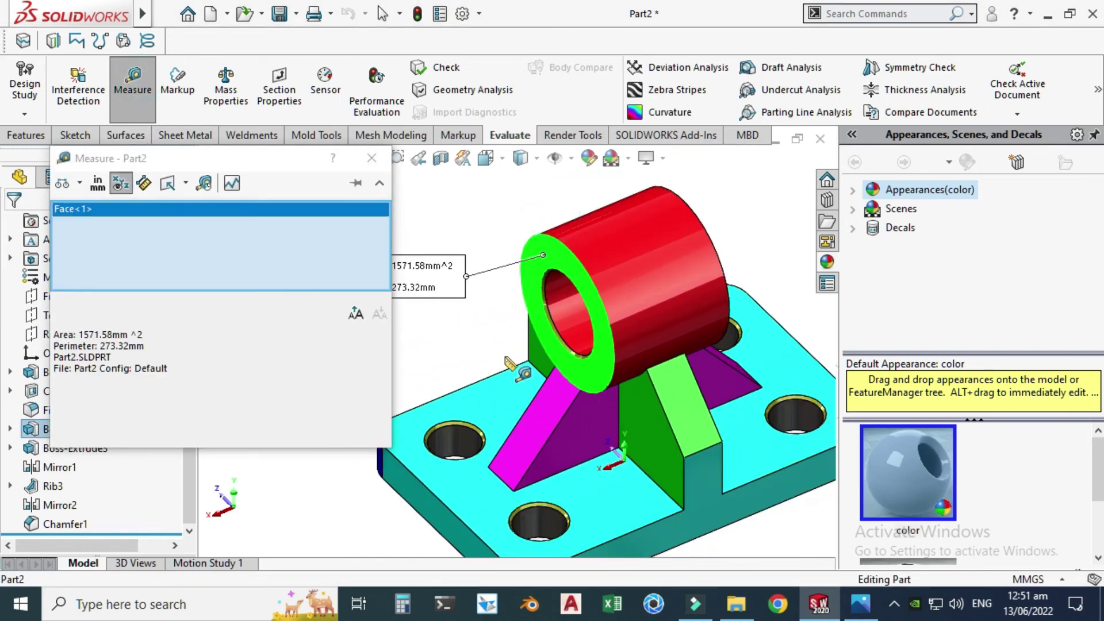
{"action": "scroll", "coordinate": [506, 361], "scroll_direction": "down", "scroll_amount": 2}
{"action": "left_click", "coordinate": [468, 439]}
{"action": "scroll", "coordinate": [498, 430], "scroll_direction": "up", "scroll_amount": 2}
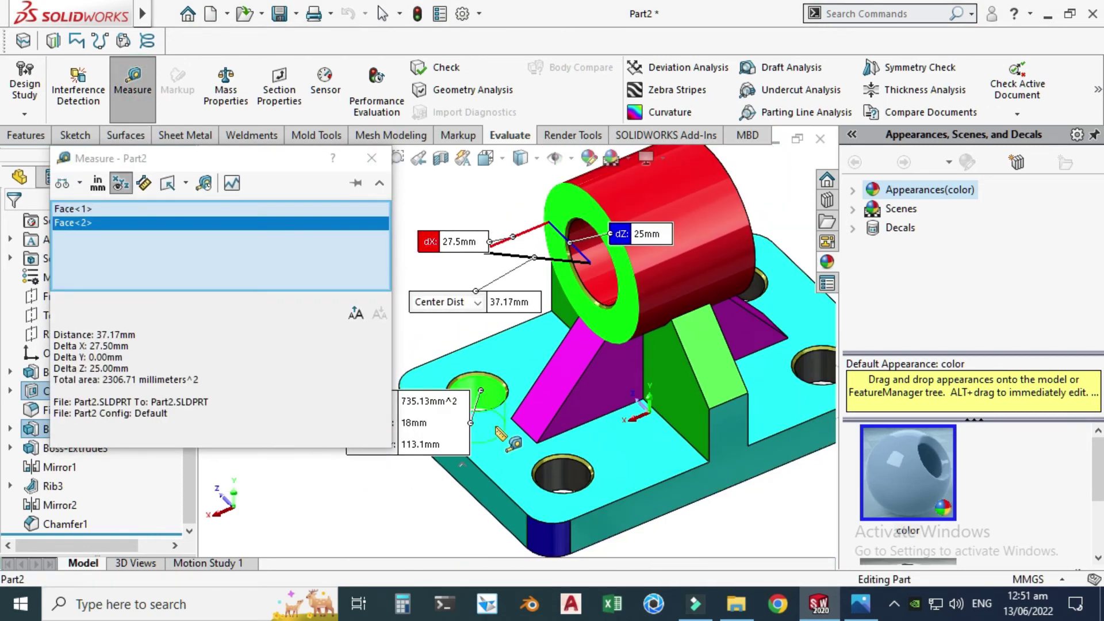
Examine the measured offset between the cylinder face and the base hole from above, and close the measurement
{"action": "left_click", "coordinate": [485, 157]}
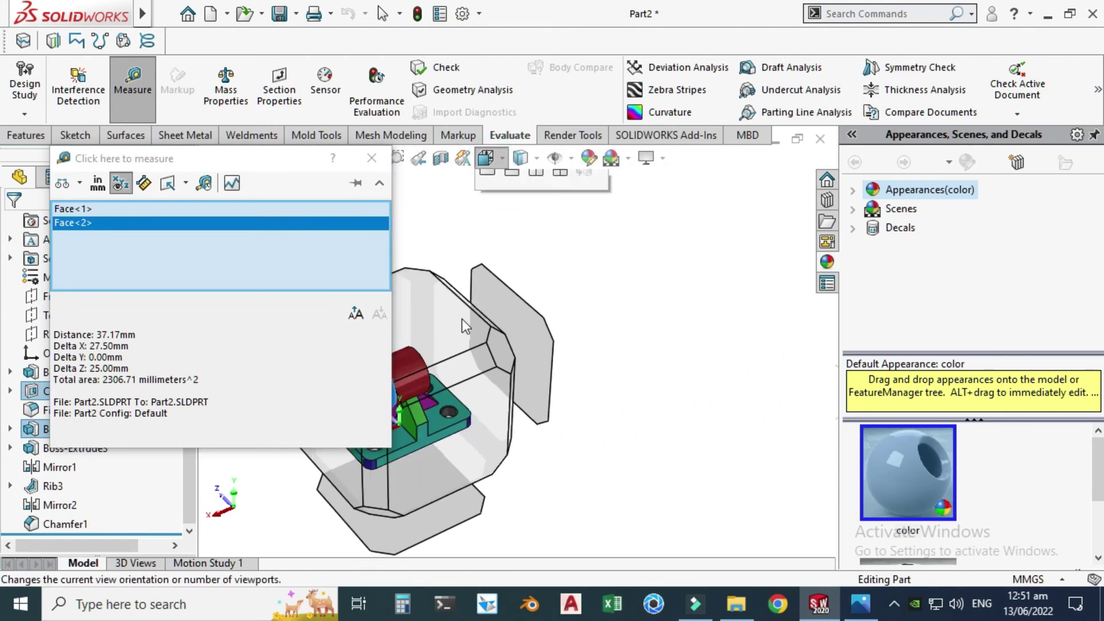
{"action": "left_click", "coordinate": [453, 329]}
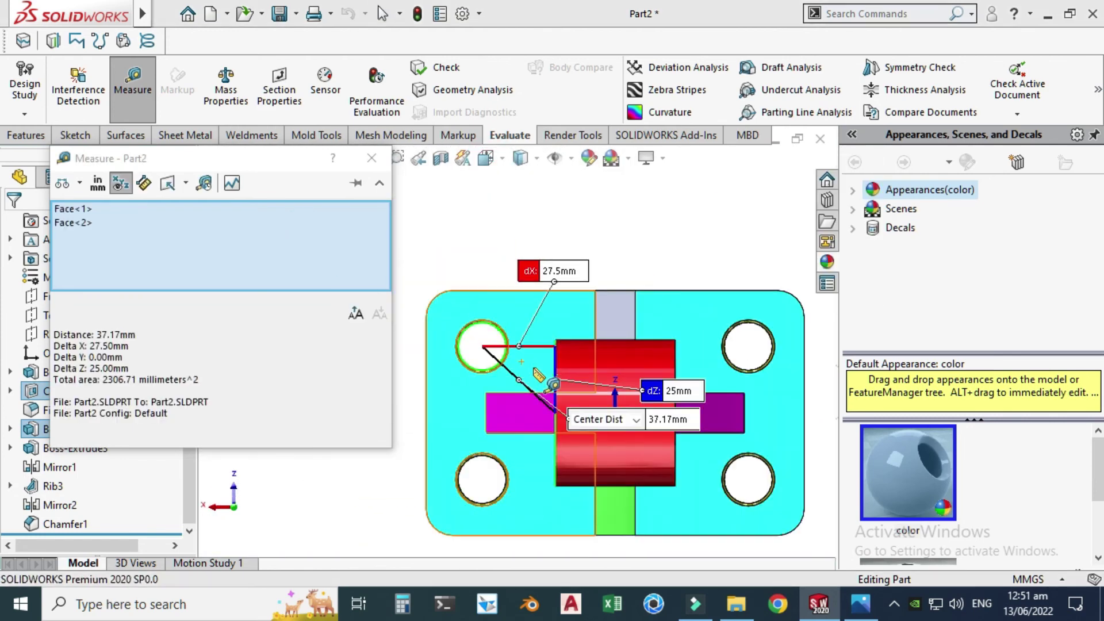
{"action": "scroll", "coordinate": [498, 317], "scroll_direction": "down", "scroll_amount": 2}
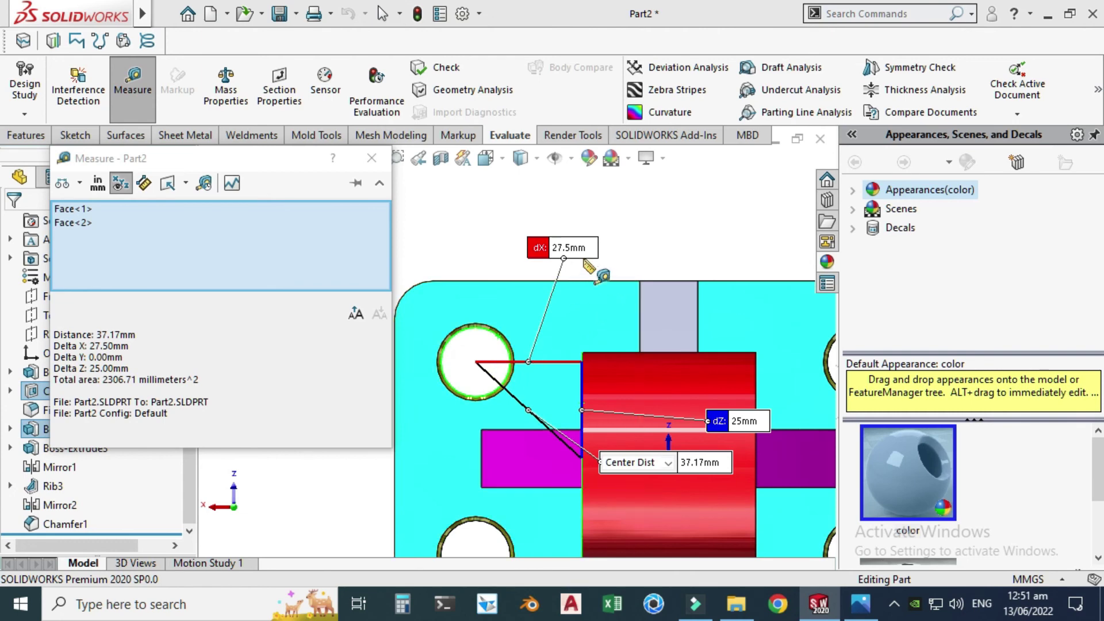
{"action": "left_click", "coordinate": [371, 158]}
Clear the previous measurement selections and measure the distance between the bearing cylinder's two end faces
{"action": "scroll", "coordinate": [512, 251], "scroll_direction": "up", "scroll_amount": 5}
{"action": "right_click", "coordinate": [512, 244]}
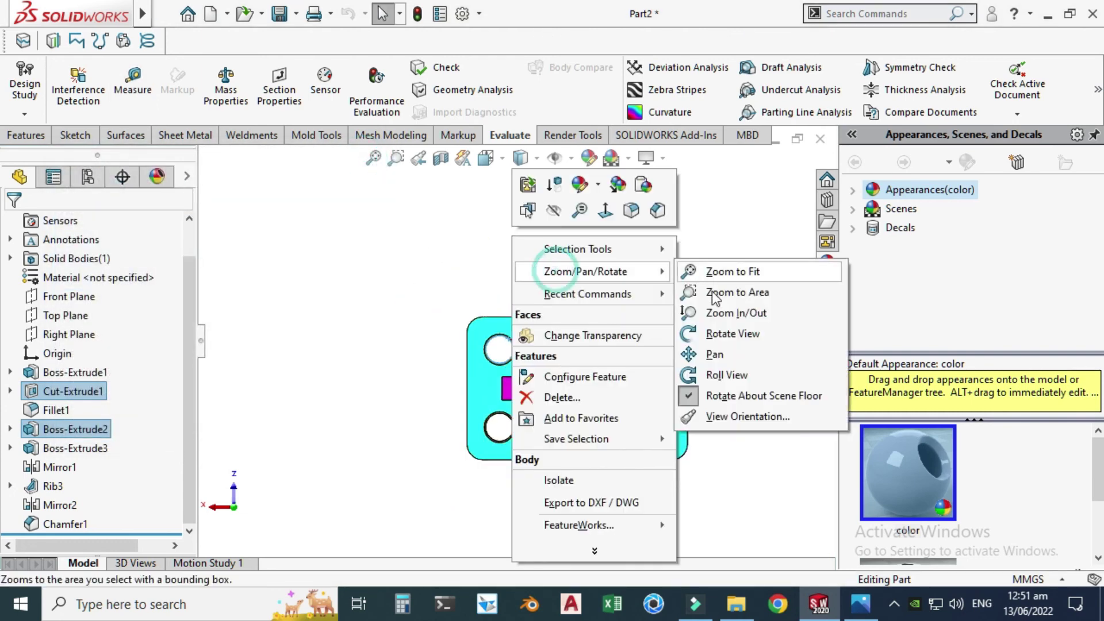
{"action": "left_click", "coordinate": [730, 259]}
{"action": "left_click_drag", "start_coordinate": [713, 299], "coordinate": [646, 359]}
{"action": "key", "text": "Escape"}
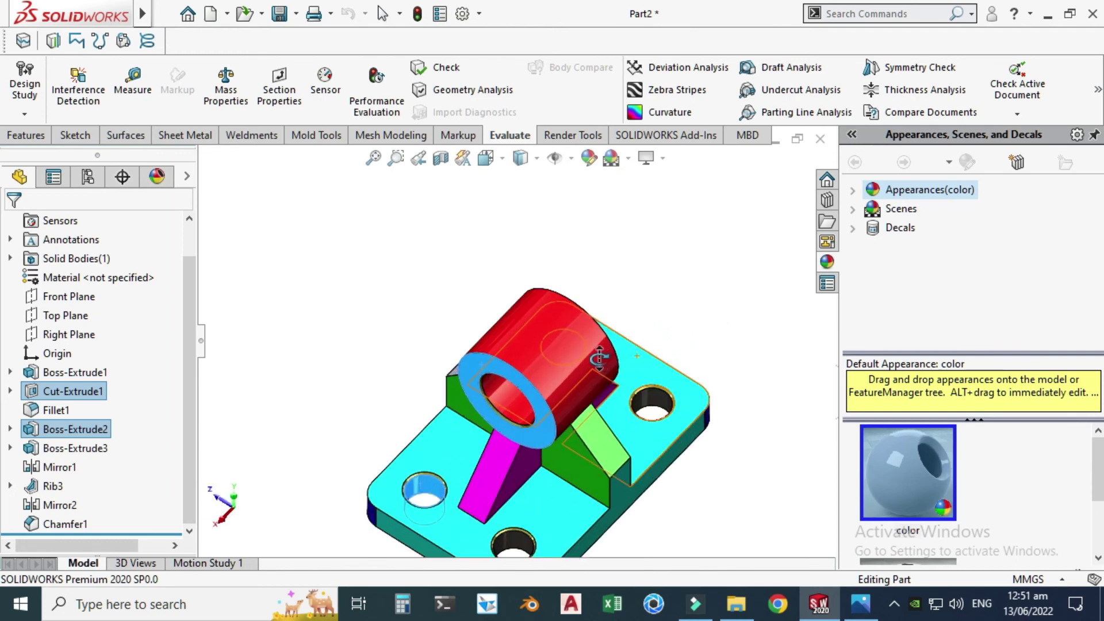
{"action": "scroll", "coordinate": [500, 352], "scroll_direction": "down", "scroll_amount": 2}
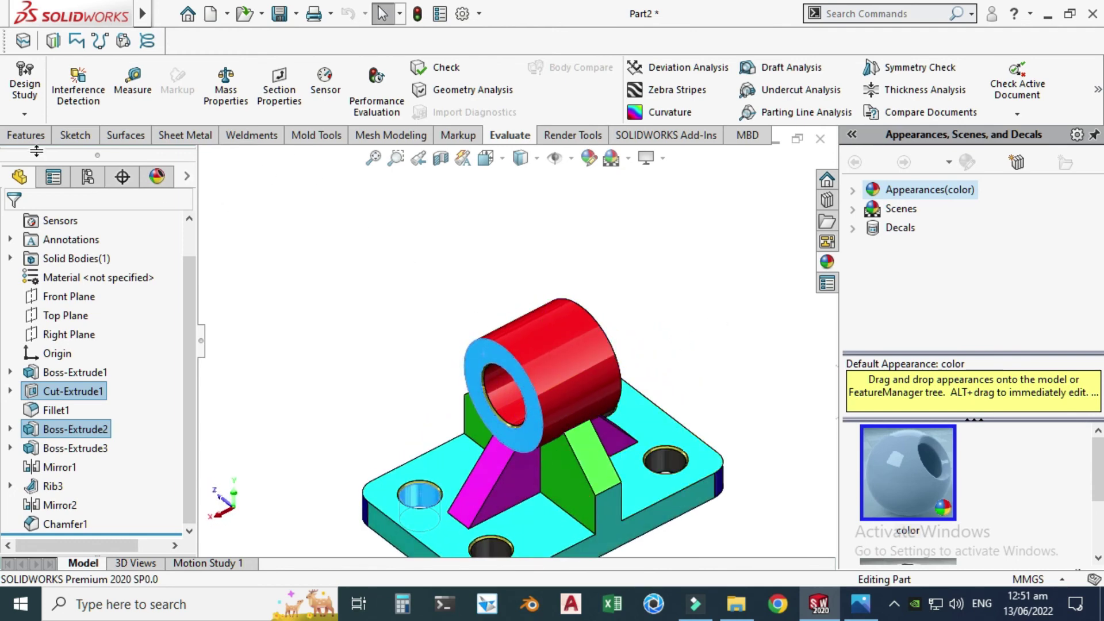
{"action": "left_click", "coordinate": [132, 87]}
{"action": "left_click", "coordinate": [219, 208]}
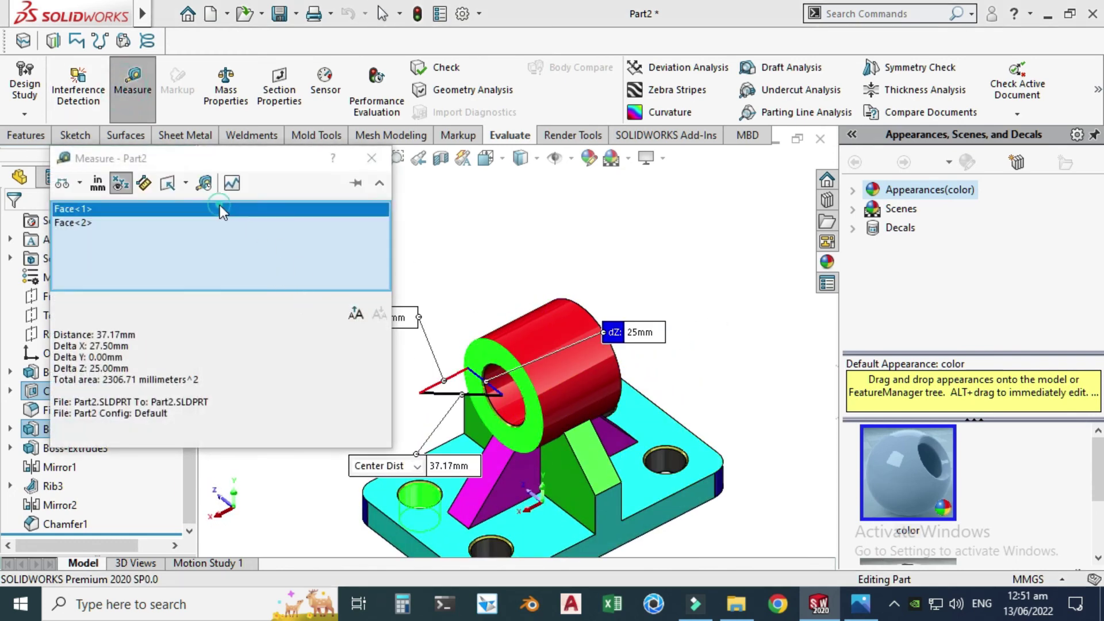
{"action": "right_click", "coordinate": [220, 208]}
{"action": "left_click", "coordinate": [265, 217]}
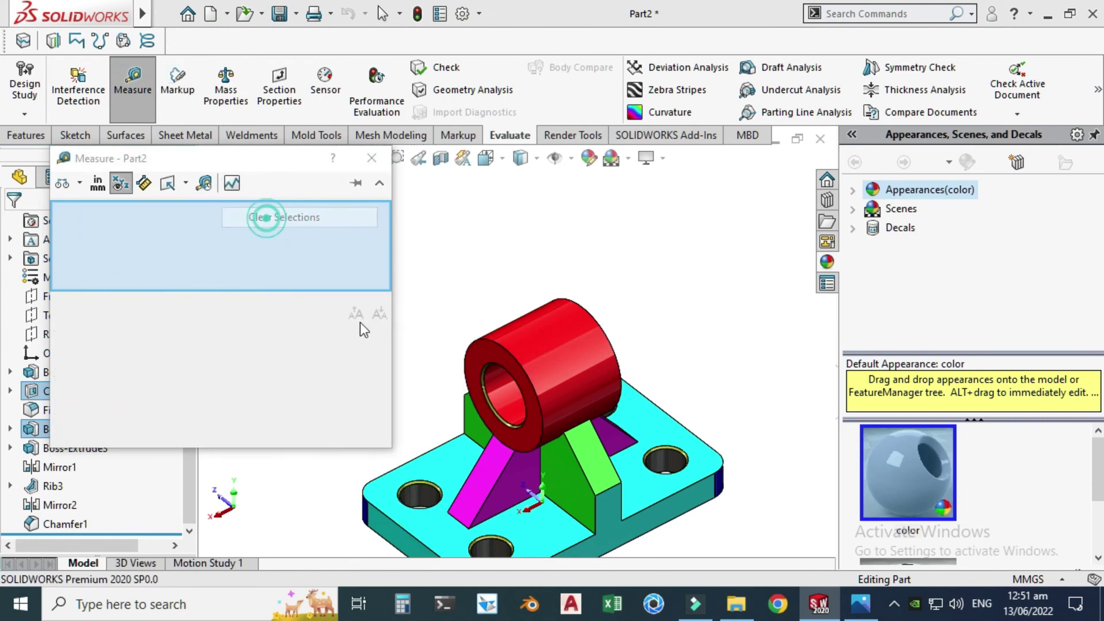
{"action": "left_click", "coordinate": [478, 363]}
{"action": "scroll", "coordinate": [470, 344], "scroll_direction": "up", "scroll_amount": 2}
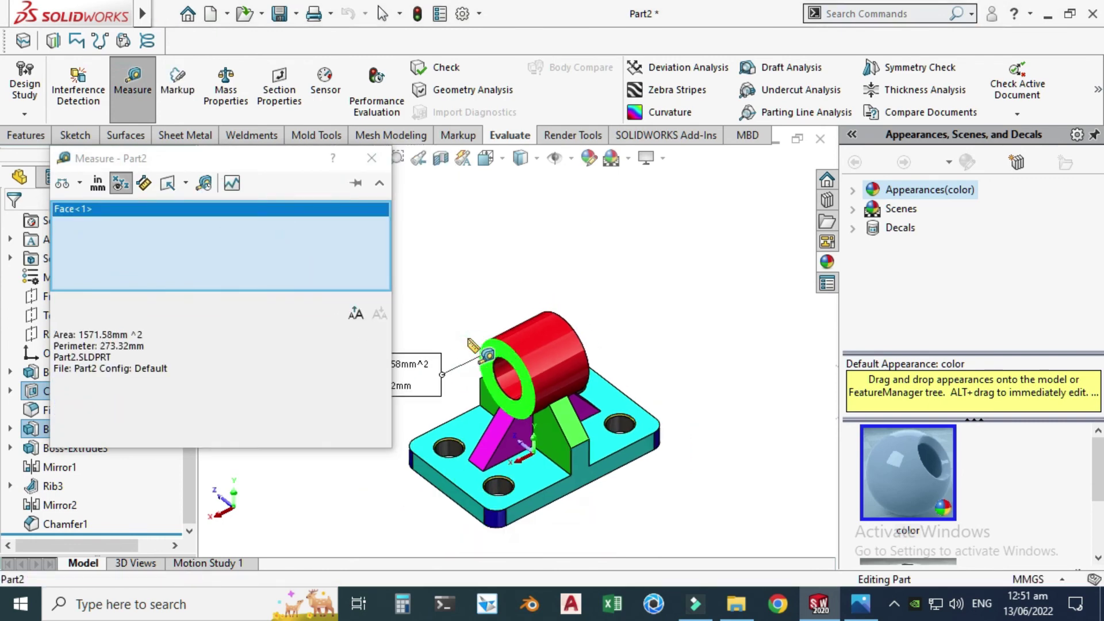
{"action": "middle_click_drag", "start_coordinate": [473, 345], "coordinate": [571, 396]}
{"action": "scroll", "coordinate": [535, 348], "scroll_direction": "up", "scroll_amount": 2}
{"action": "left_click", "coordinate": [540, 346]}
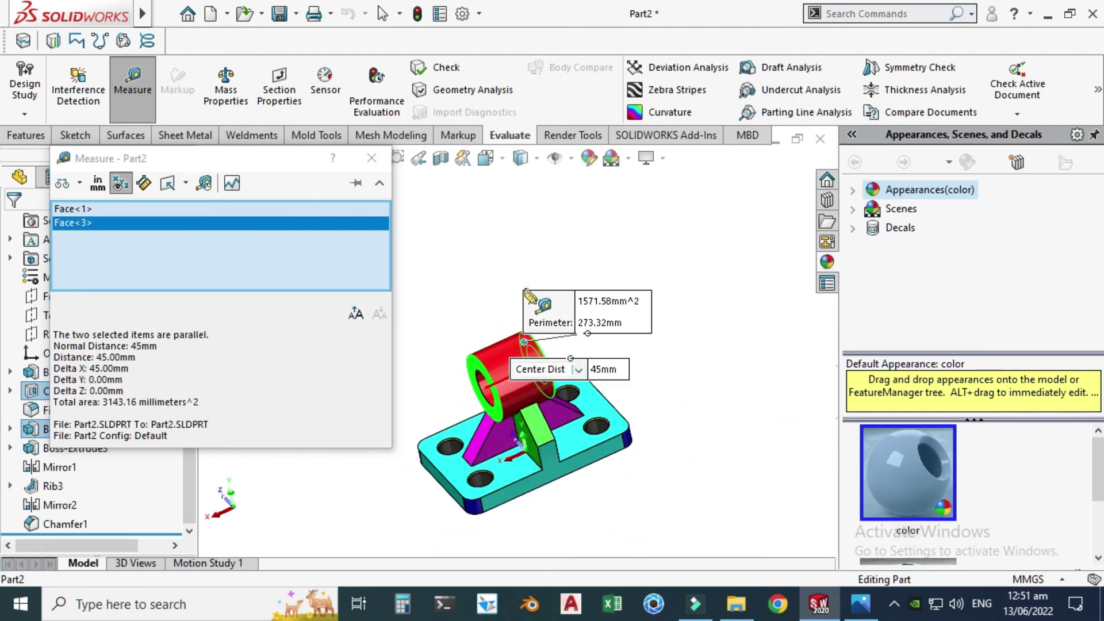
{"action": "left_click", "coordinate": [372, 159]}
Check the hole spacing dimensions on the drawing in Photos, return to the SOLIDWORKS part and clear the selected faces
{"action": "left_click", "coordinate": [860, 604]}
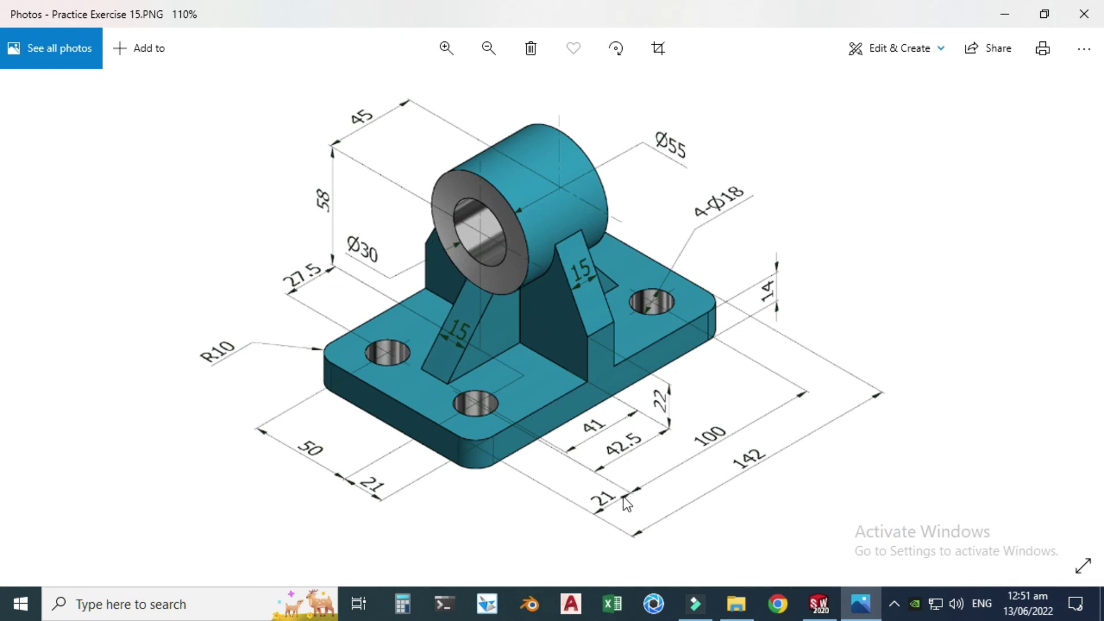
{"action": "left_click", "coordinate": [860, 604]}
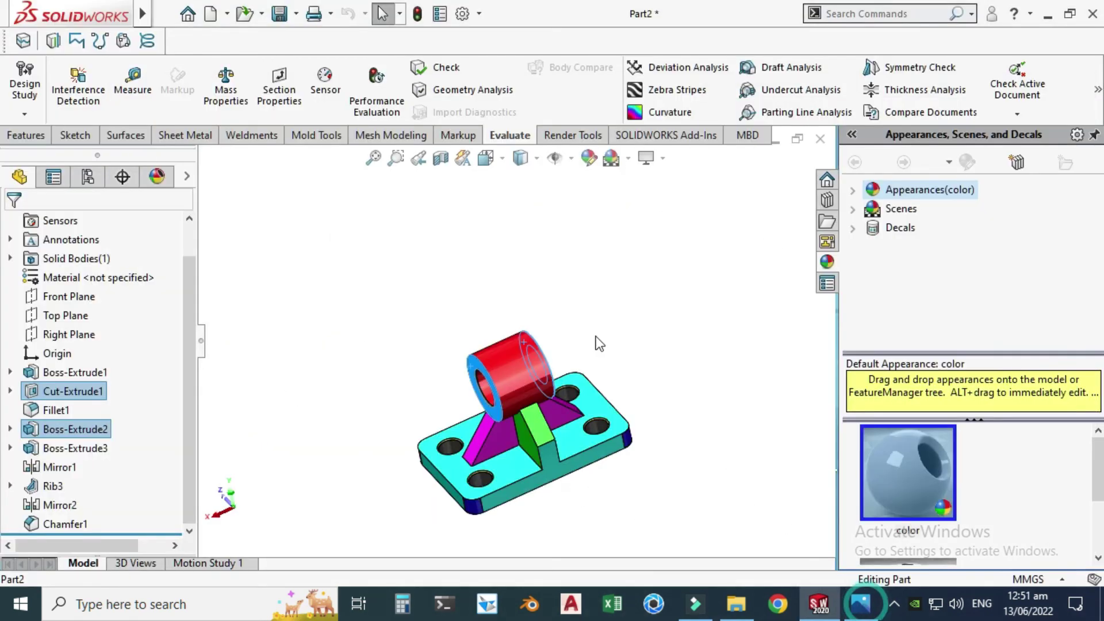
{"action": "right_click", "coordinate": [601, 273]}
{"action": "mouse_move", "coordinate": [648, 311]}
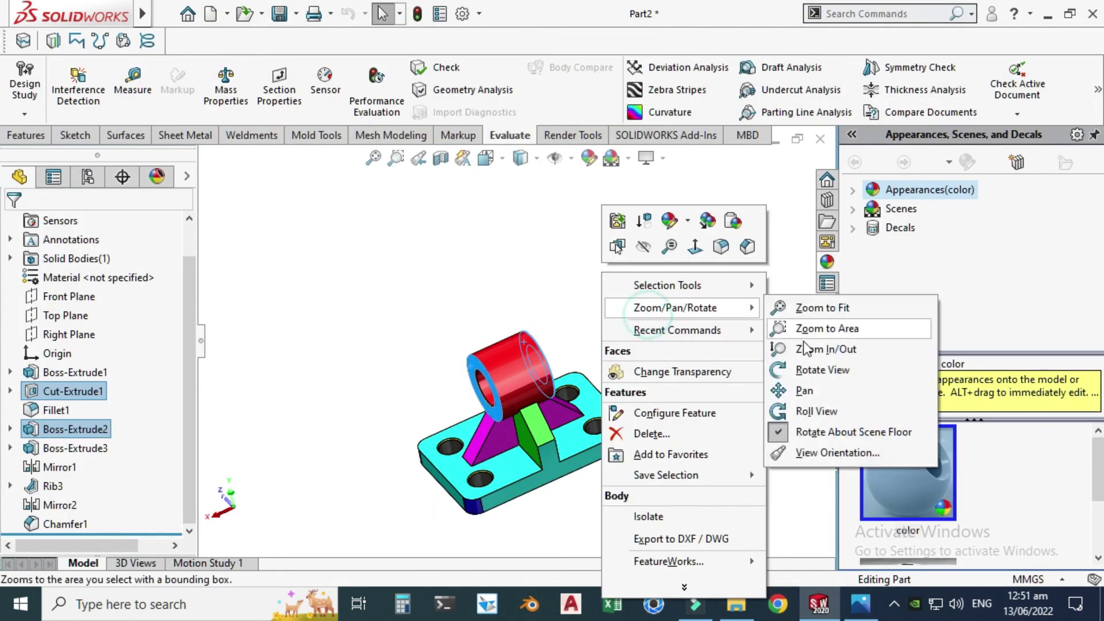
{"action": "left_click", "coordinate": [809, 368]}
{"action": "left_click_drag", "start_coordinate": [550, 424], "coordinate": [534, 486]}
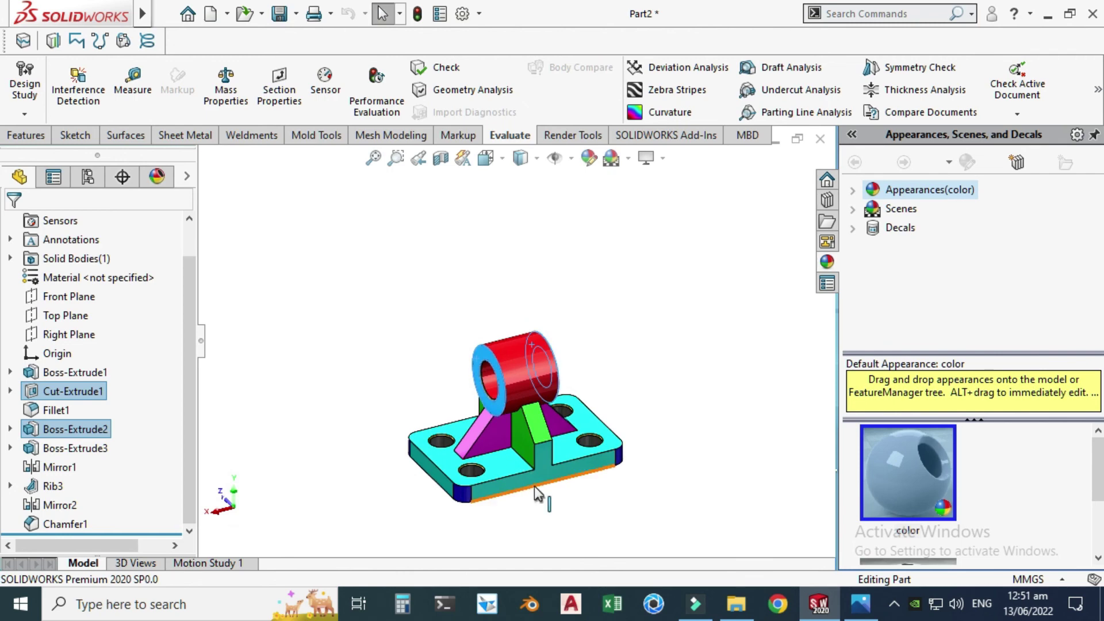
{"action": "key", "text": "Escape"}
Measure the center distance between two base holes along the plate's long side and compare it with the drawing in Photos
{"action": "left_click", "coordinate": [133, 81]}
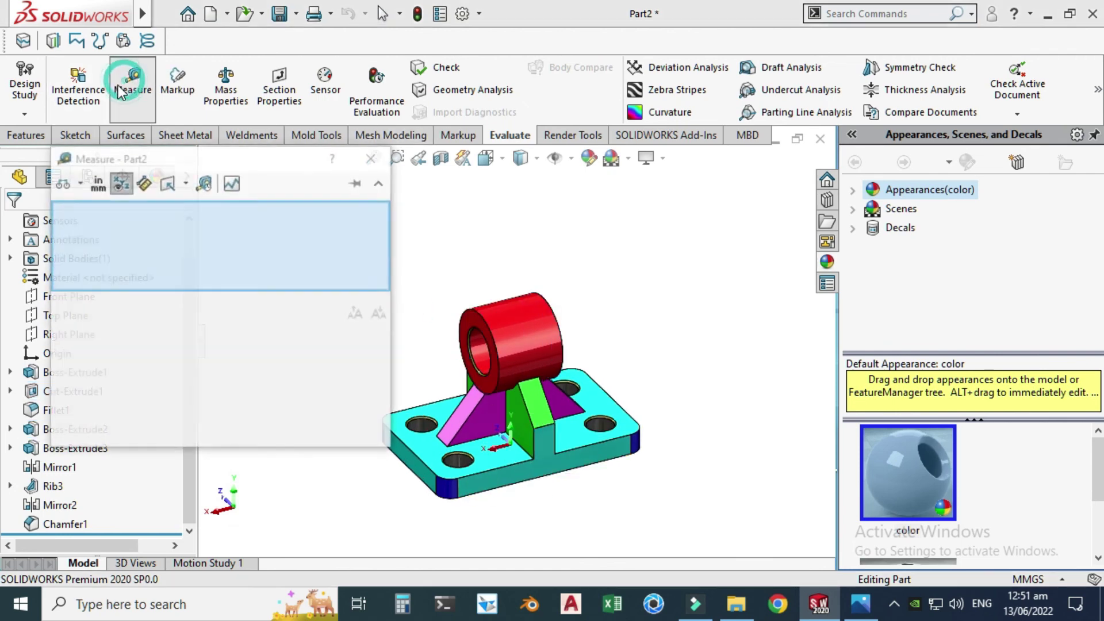
{"action": "scroll", "coordinate": [518, 449], "scroll_direction": "down", "scroll_amount": 5}
{"action": "left_click", "coordinate": [528, 449]}
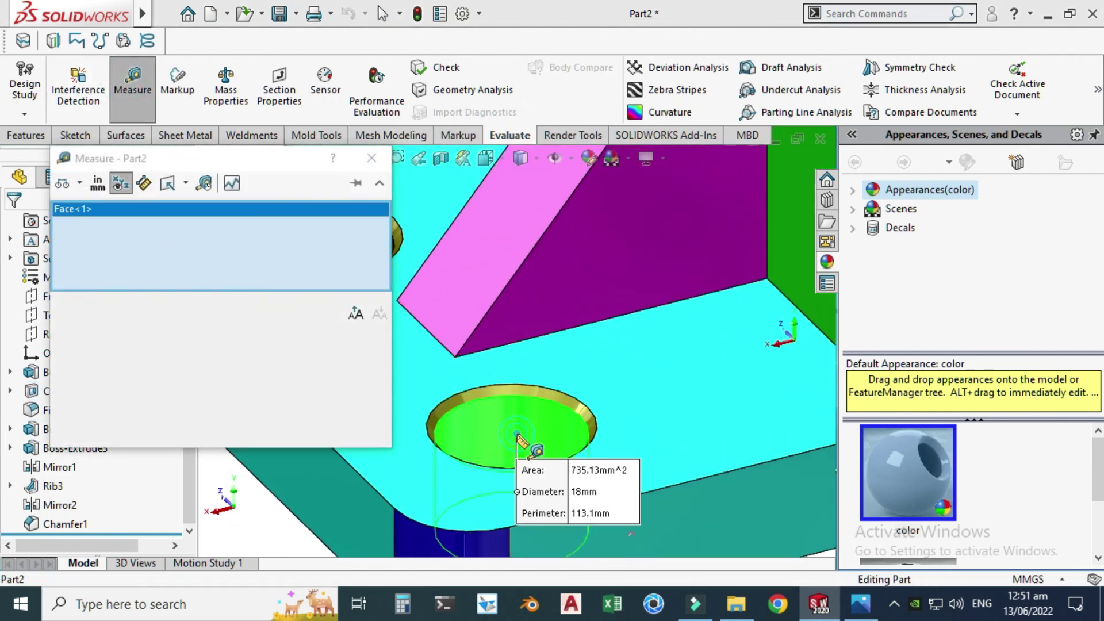
{"action": "scroll", "coordinate": [661, 382], "scroll_direction": "up", "scroll_amount": 2}
{"action": "scroll", "coordinate": [660, 379], "scroll_direction": "up", "scroll_amount": 3}
{"action": "scroll", "coordinate": [618, 336], "scroll_direction": "down", "scroll_amount": 5}
{"action": "left_click", "coordinate": [613, 332]}
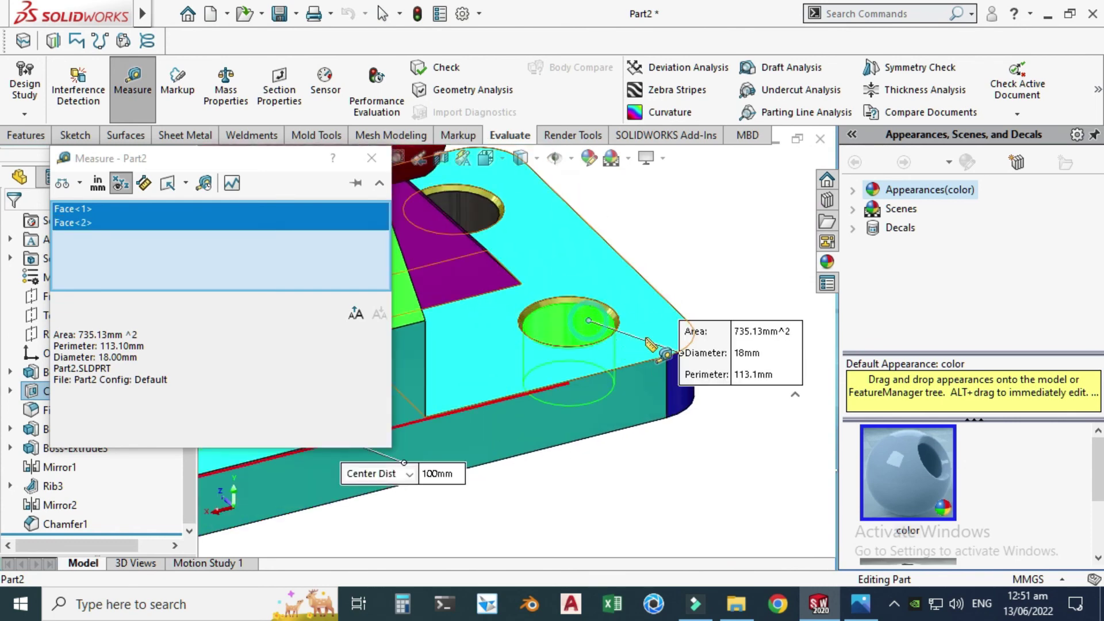
{"action": "scroll", "coordinate": [648, 344], "scroll_direction": "up", "scroll_amount": 2}
{"action": "key", "text": "f"}
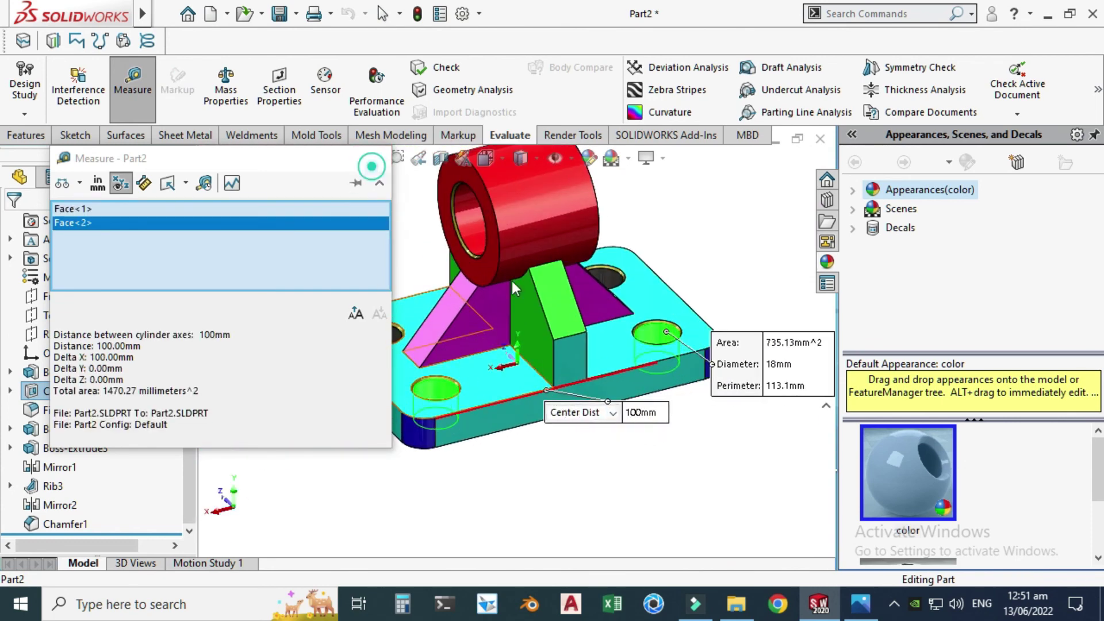
{"action": "left_click", "coordinate": [372, 157]}
{"action": "key", "text": "alt+Tab"}
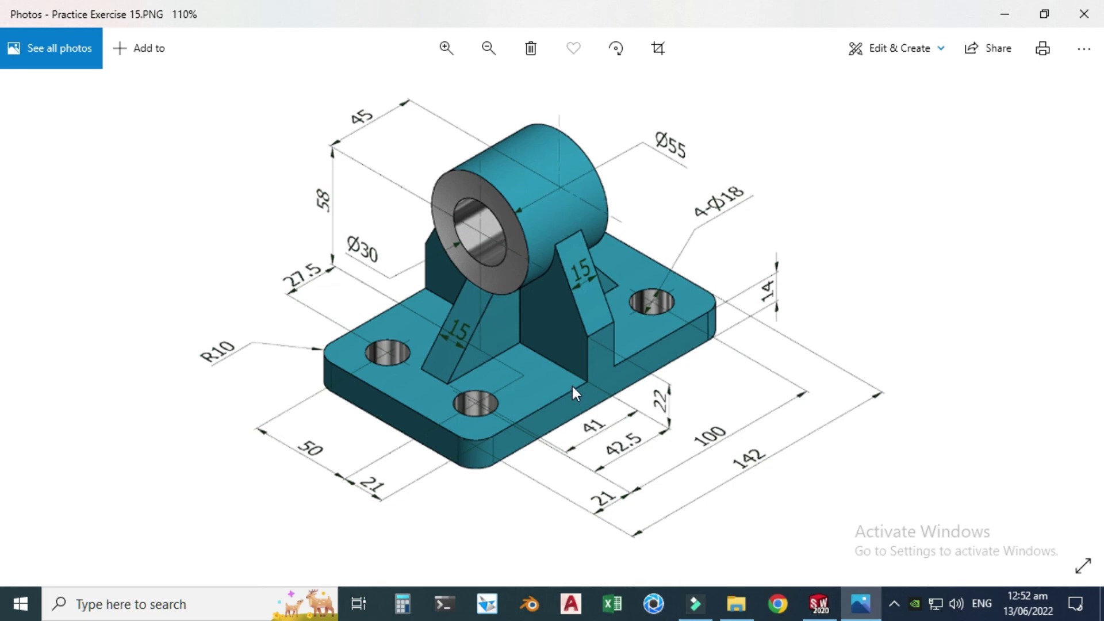
{"action": "left_click", "coordinate": [837, 613]}
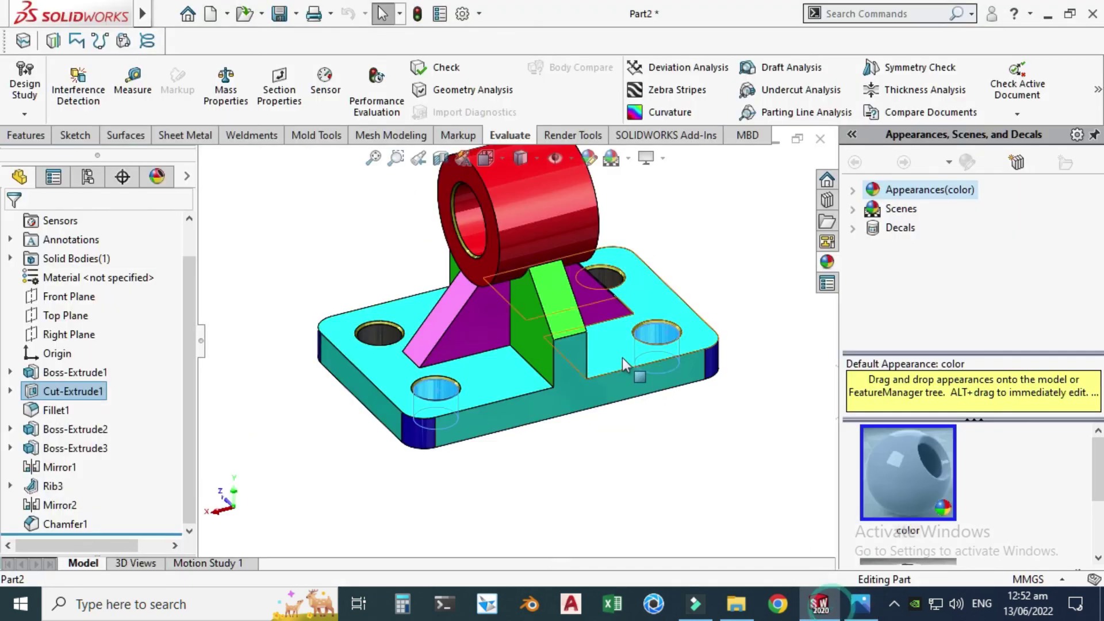
Examine the finished, colored bearing bracket from several angles with Rotate View, covering the cylinder, ribs and base plate
{"action": "scroll", "coordinate": [623, 357], "scroll_direction": "up", "scroll_amount": 3}
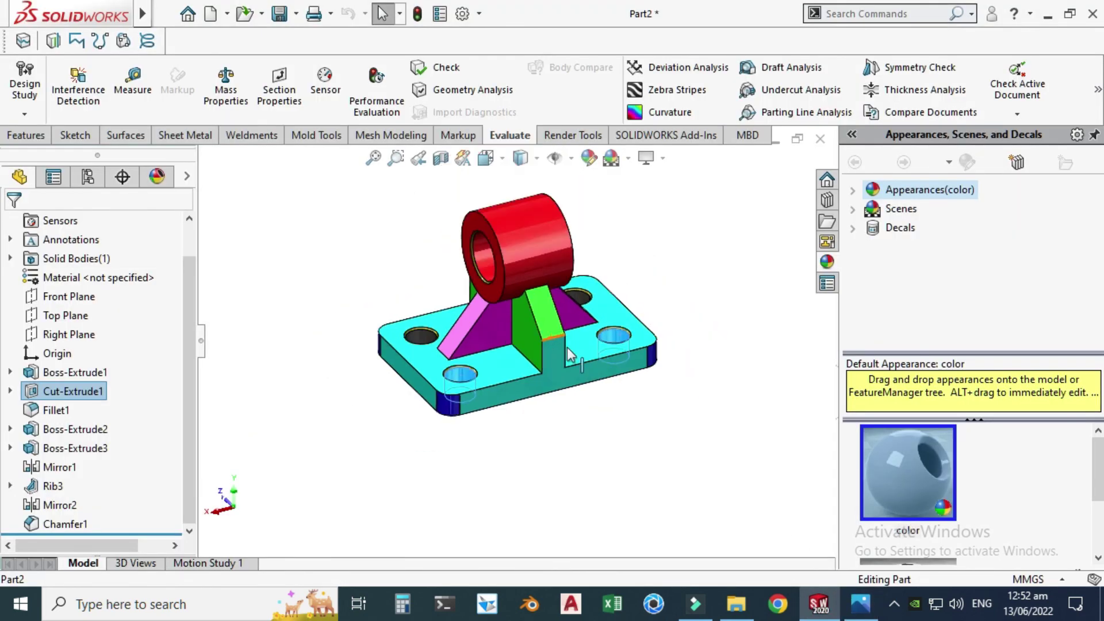
{"action": "right_click", "coordinate": [410, 239]}
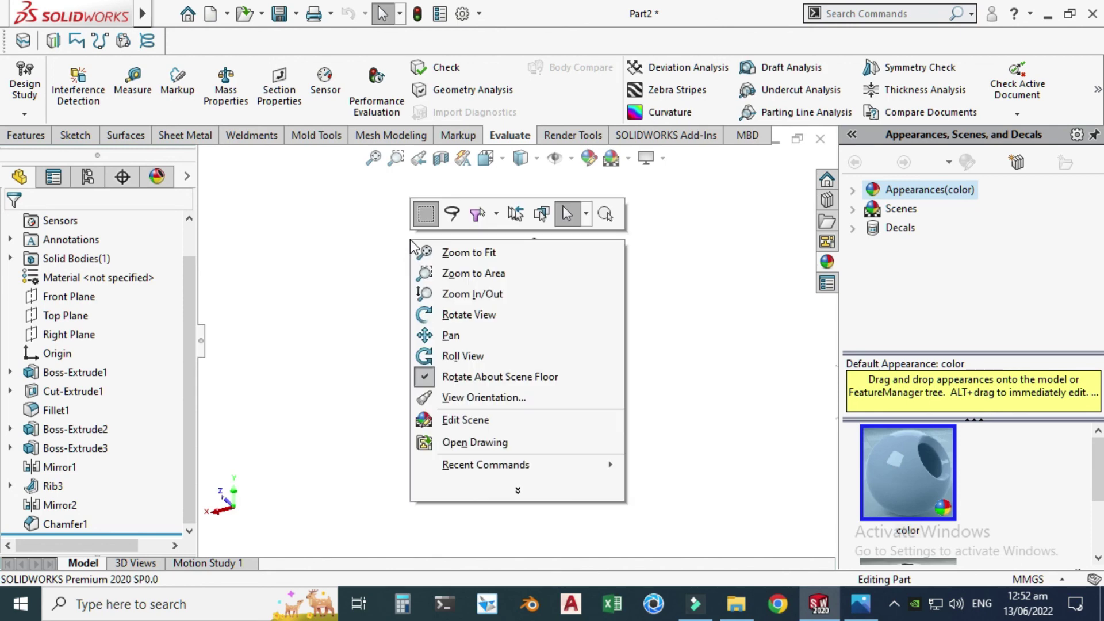
{"action": "left_click", "coordinate": [463, 316]}
{"action": "left_click_drag", "start_coordinate": [427, 278], "coordinate": [412, 258]}
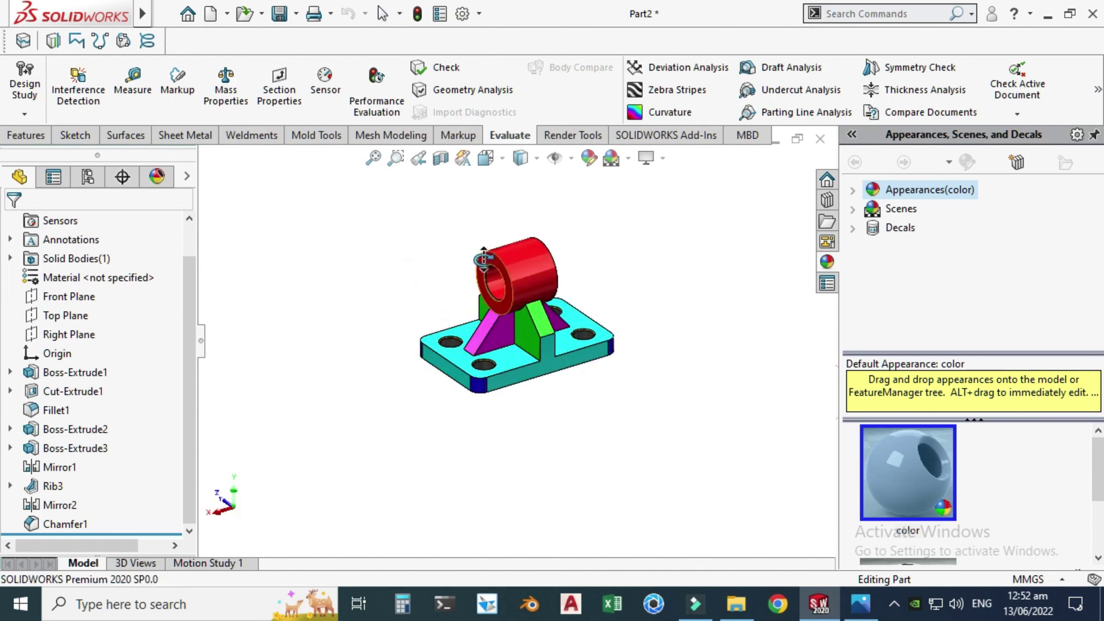
{"action": "scroll", "coordinate": [411, 259], "scroll_direction": "down", "scroll_amount": 2}
{"action": "left_click_drag", "start_coordinate": [525, 219], "coordinate": [409, 161]}
{"action": "left_click", "coordinate": [408, 161]}
{"action": "left_click_drag", "start_coordinate": [525, 322], "coordinate": [598, 320]}
{"action": "scroll", "coordinate": [601, 321], "scroll_direction": "down", "scroll_amount": 1}
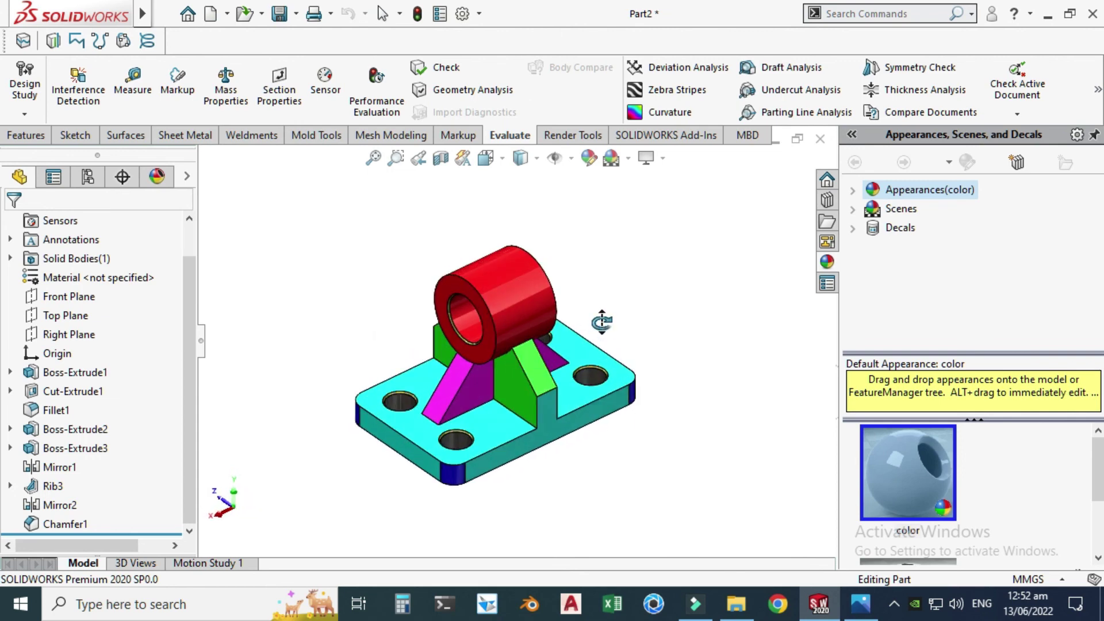
{"action": "left_click_drag", "start_coordinate": [343, 279], "coordinate": [323, 253]}
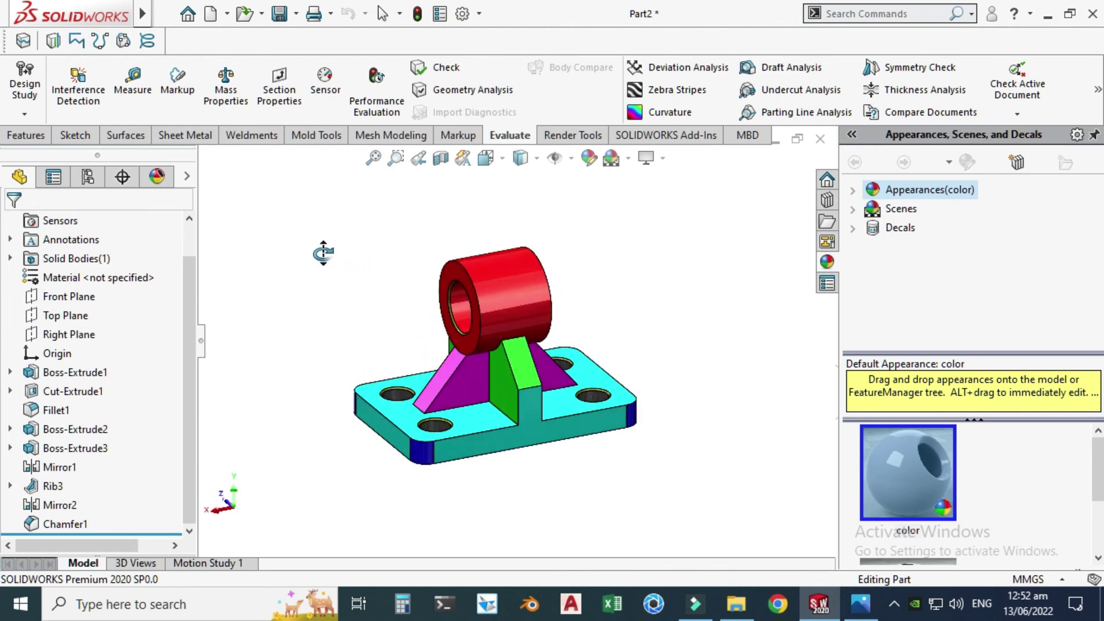
{"action": "left_click_drag", "start_coordinate": [607, 282], "coordinate": [667, 297]}
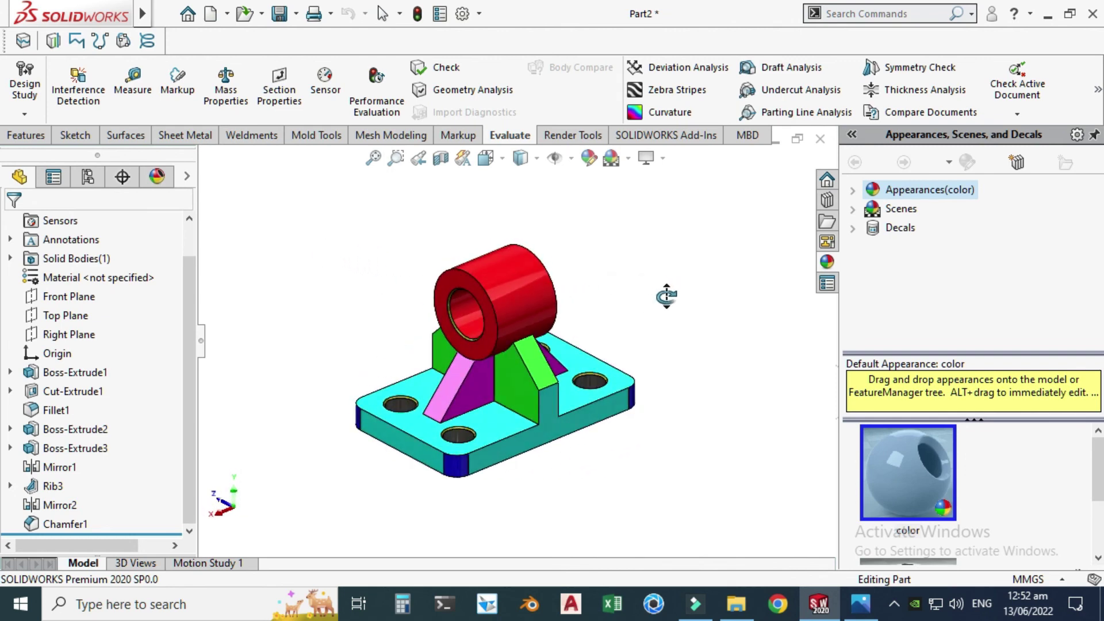